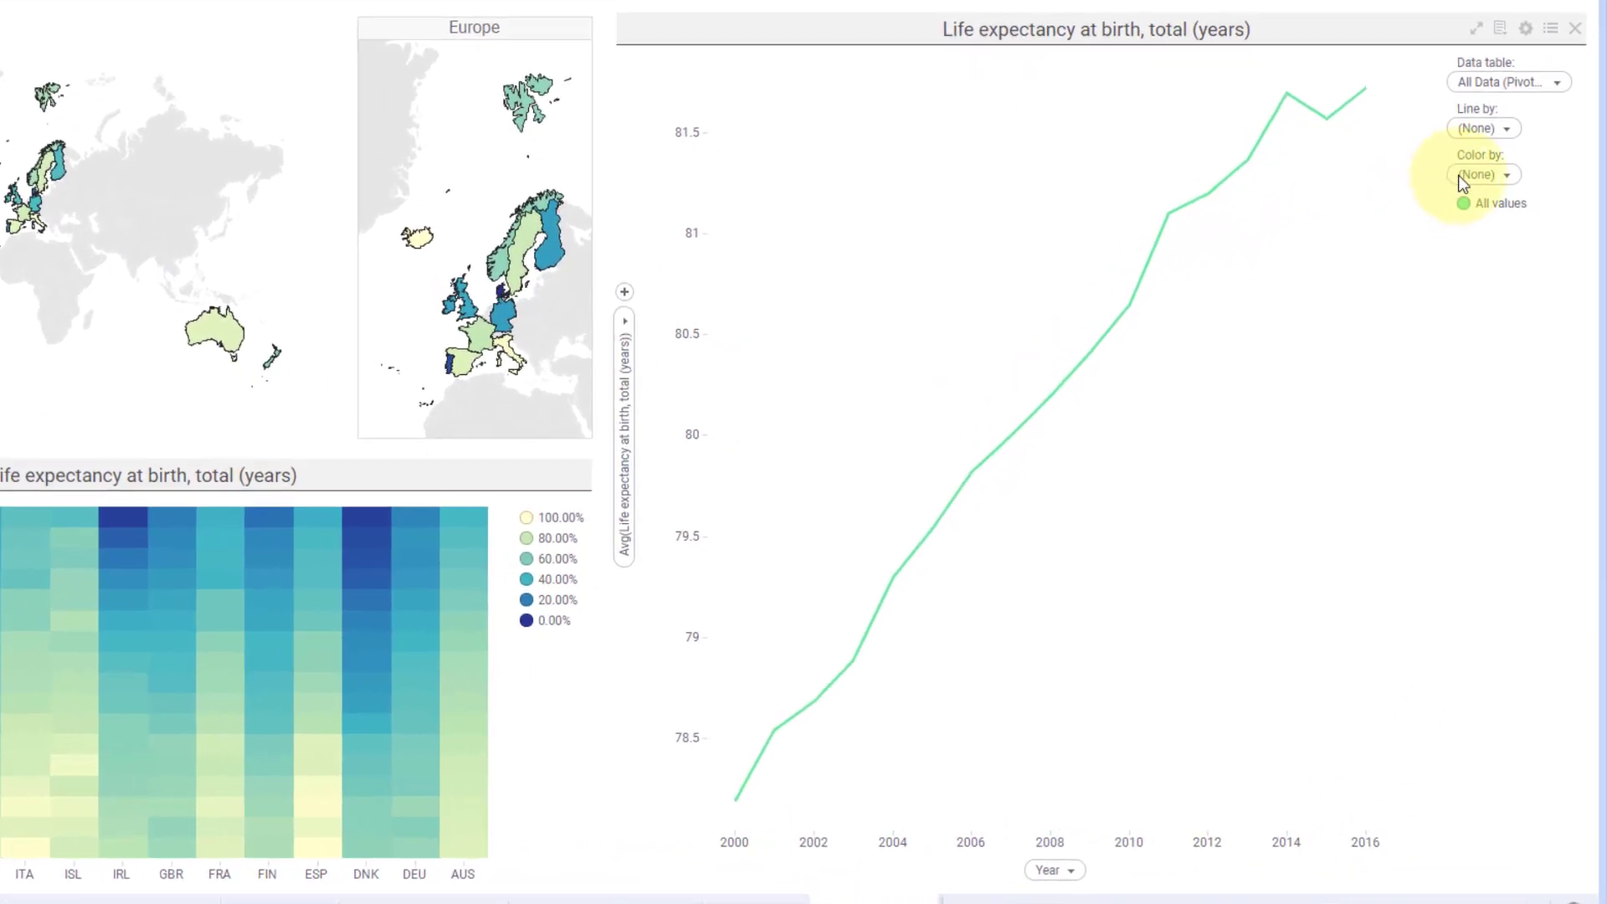
# Step: Try colouring by Country ISO3, remove it, then draw one line per Country ISO3
pyautogui.click(1506, 284)
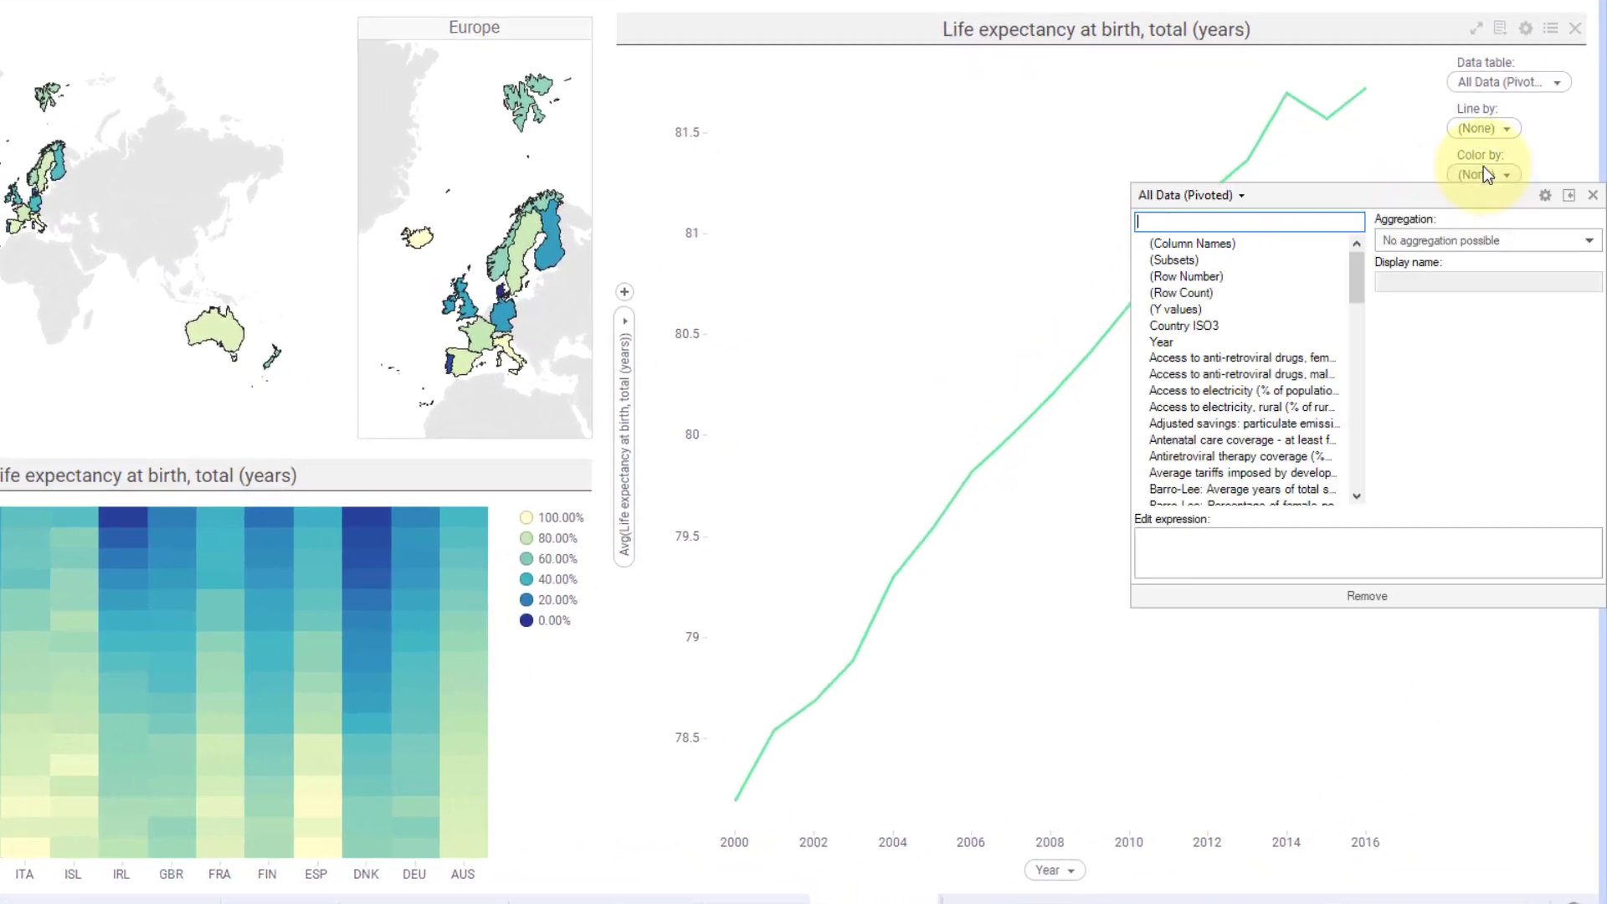
pyautogui.click(1157, 326)
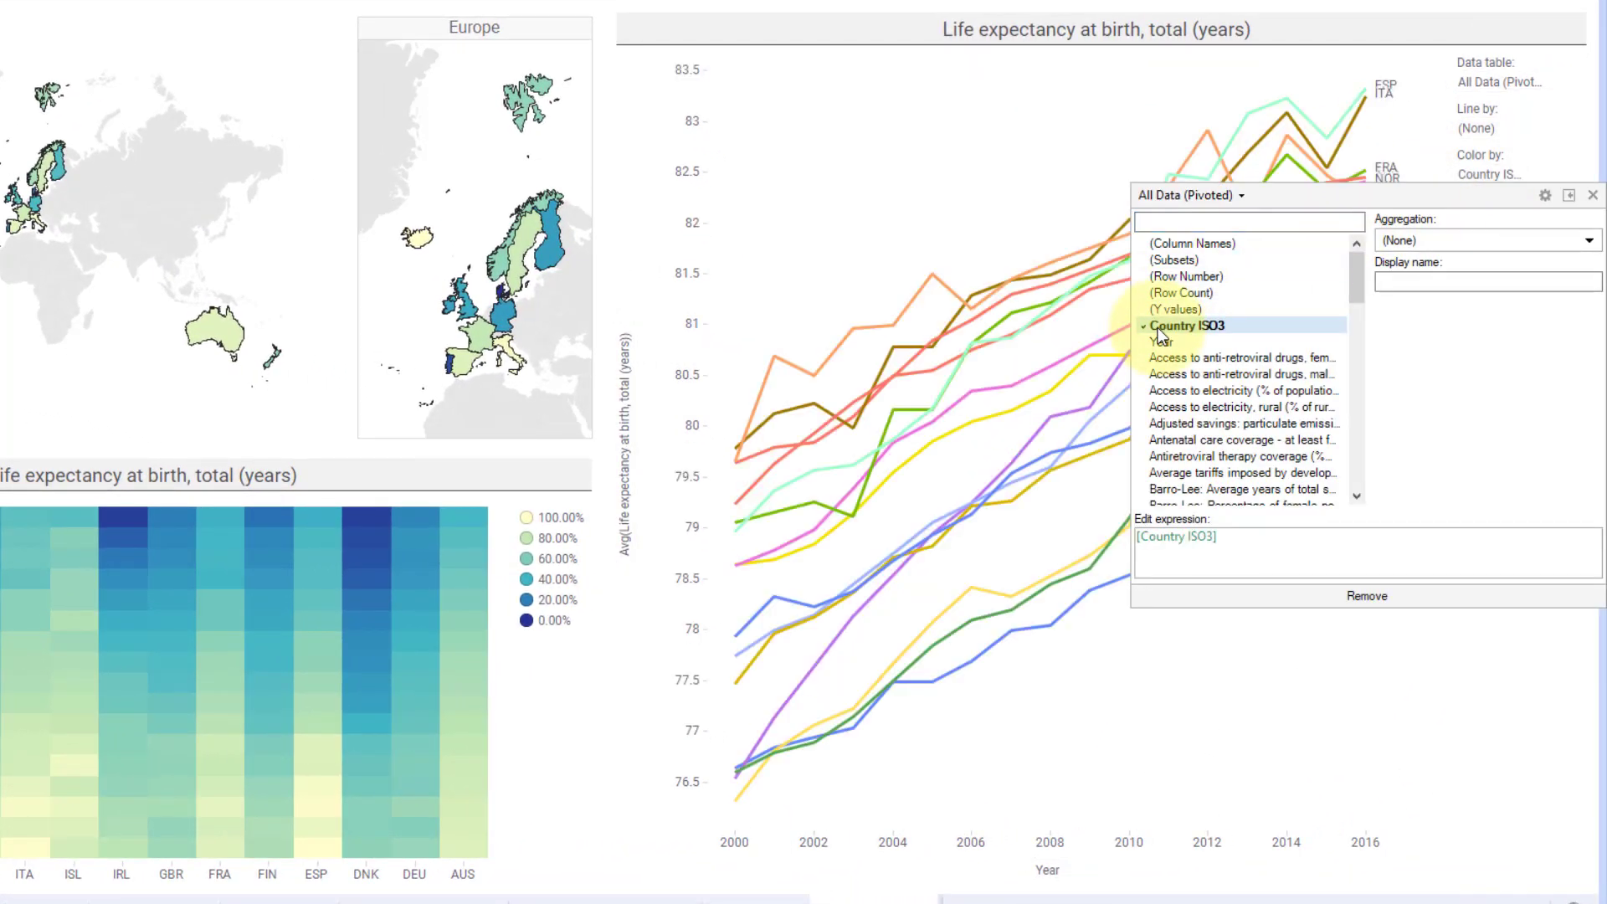
pyautogui.click(1084, 220)
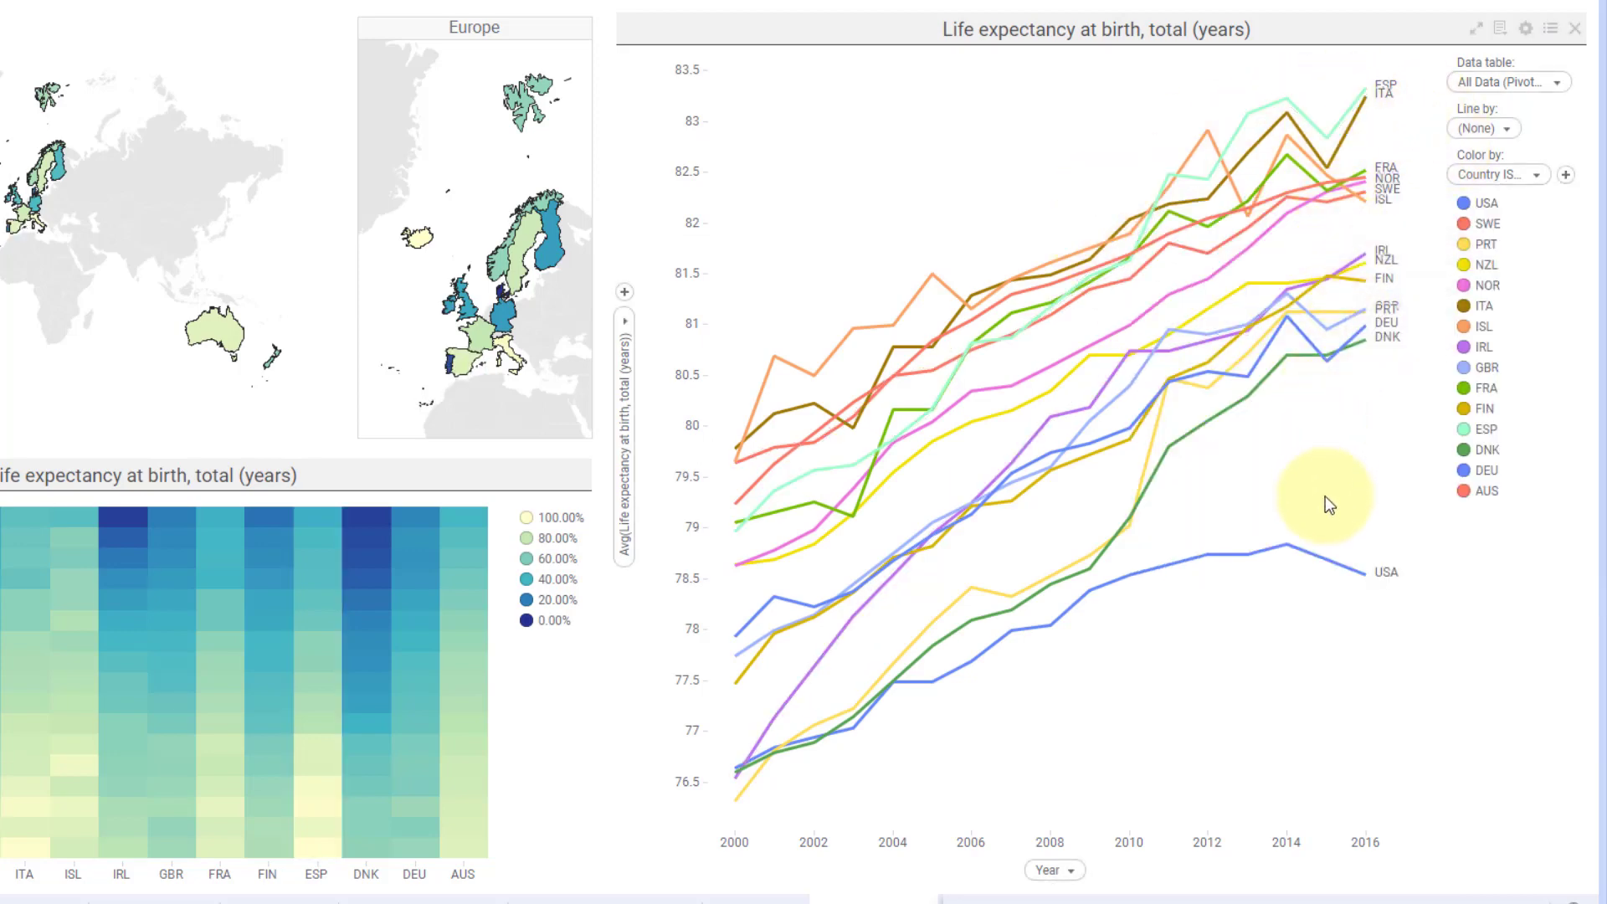
pyautogui.click(1536, 176)
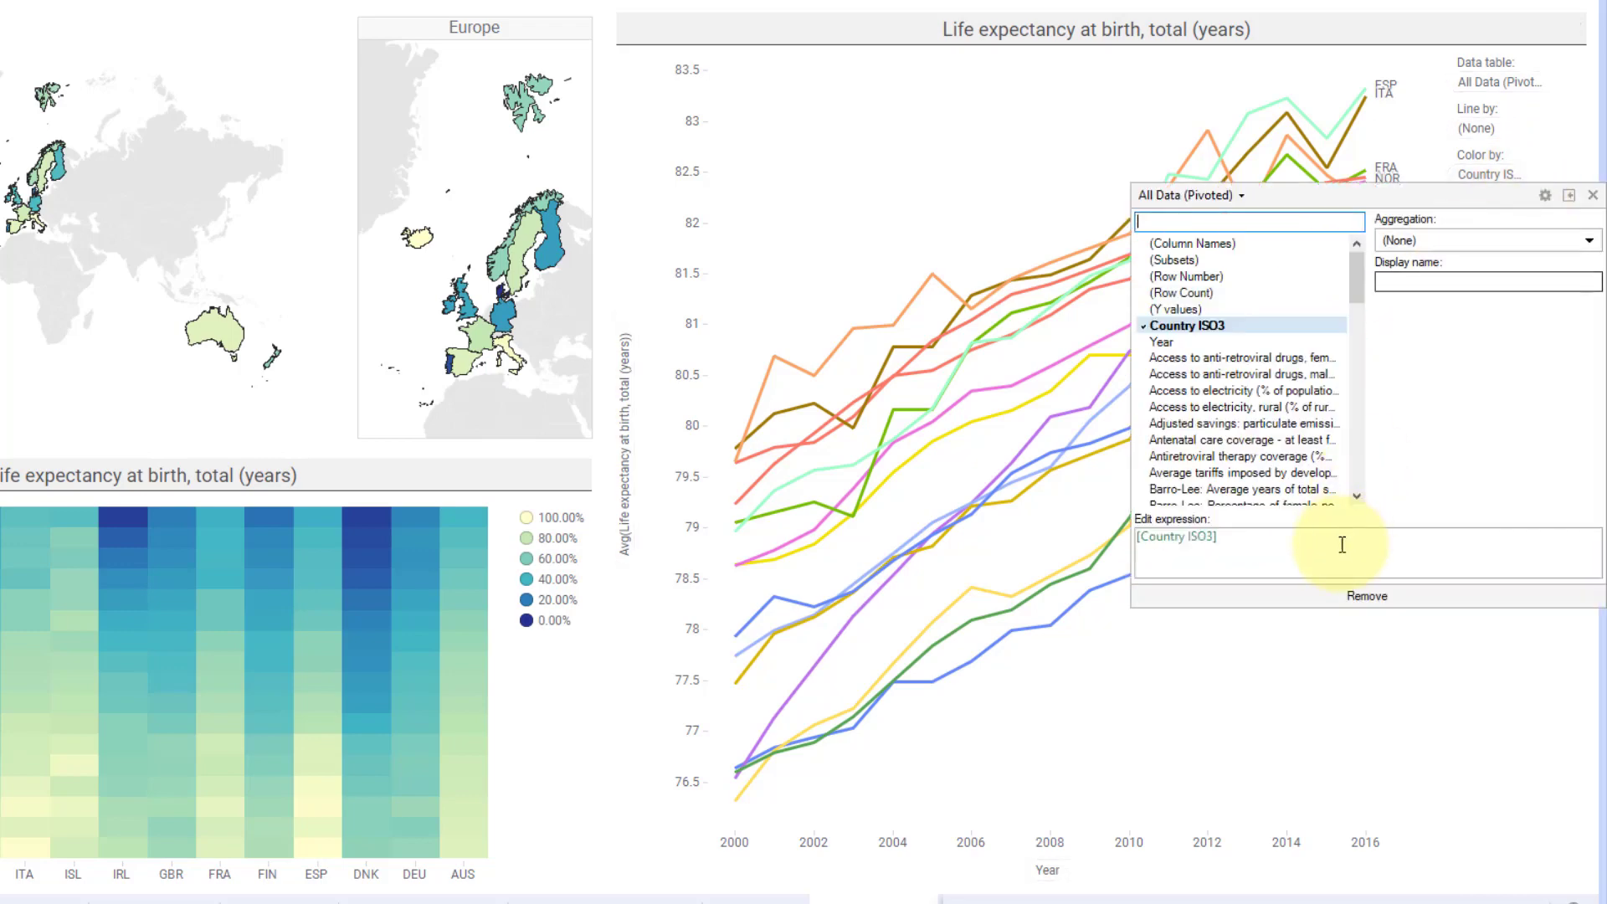
pyautogui.click(1360, 596)
pyautogui.click(1475, 125)
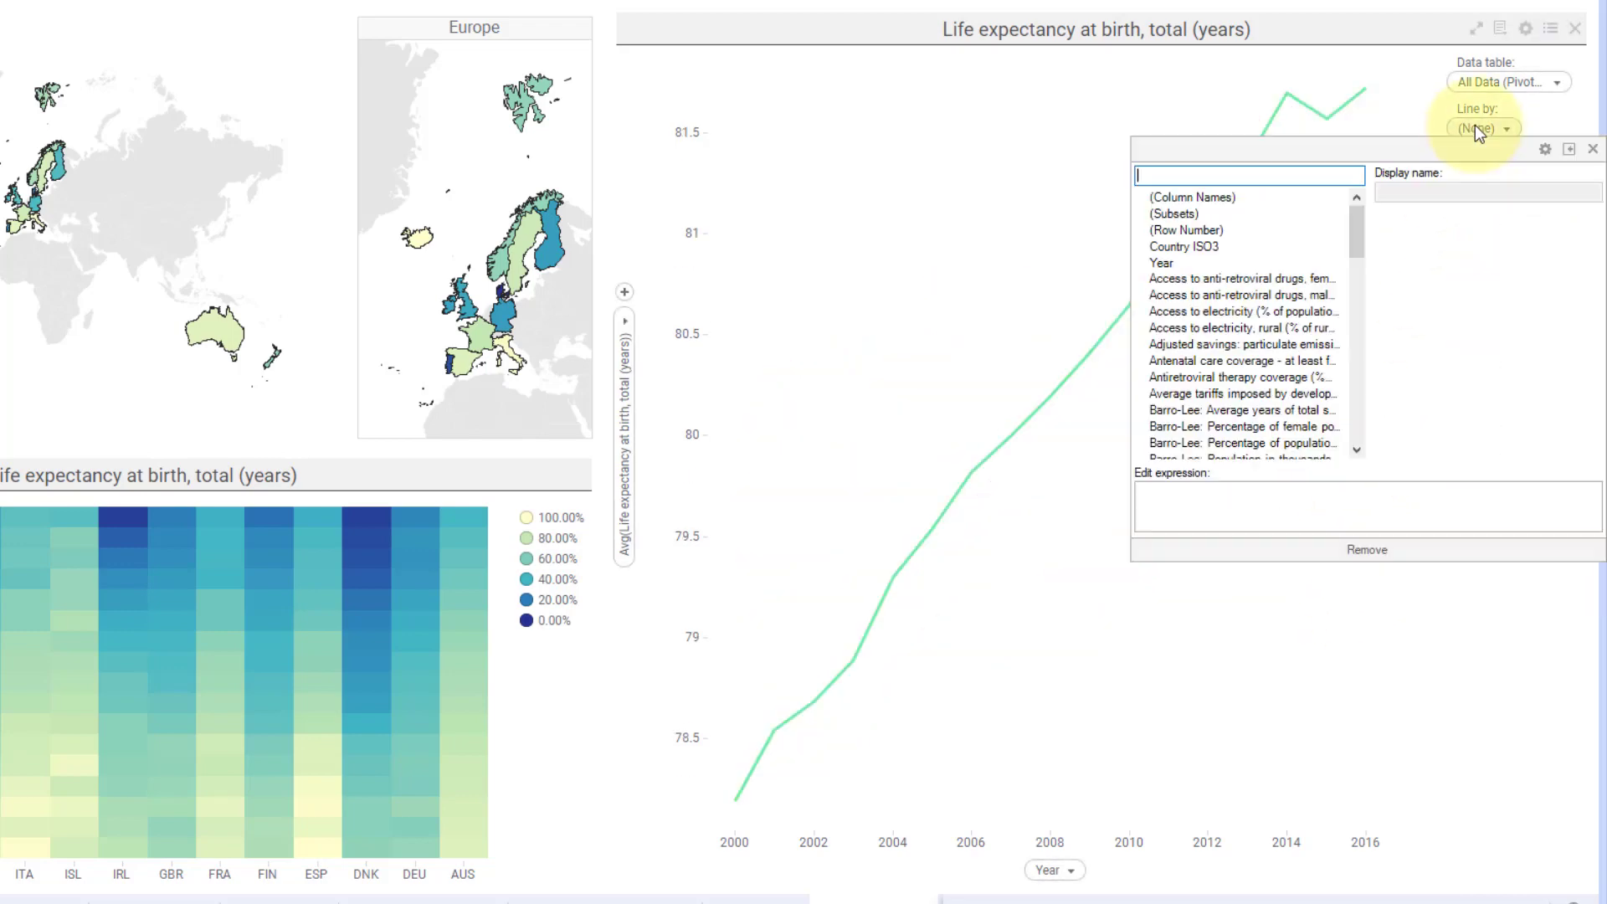
pyautogui.click(1213, 249)
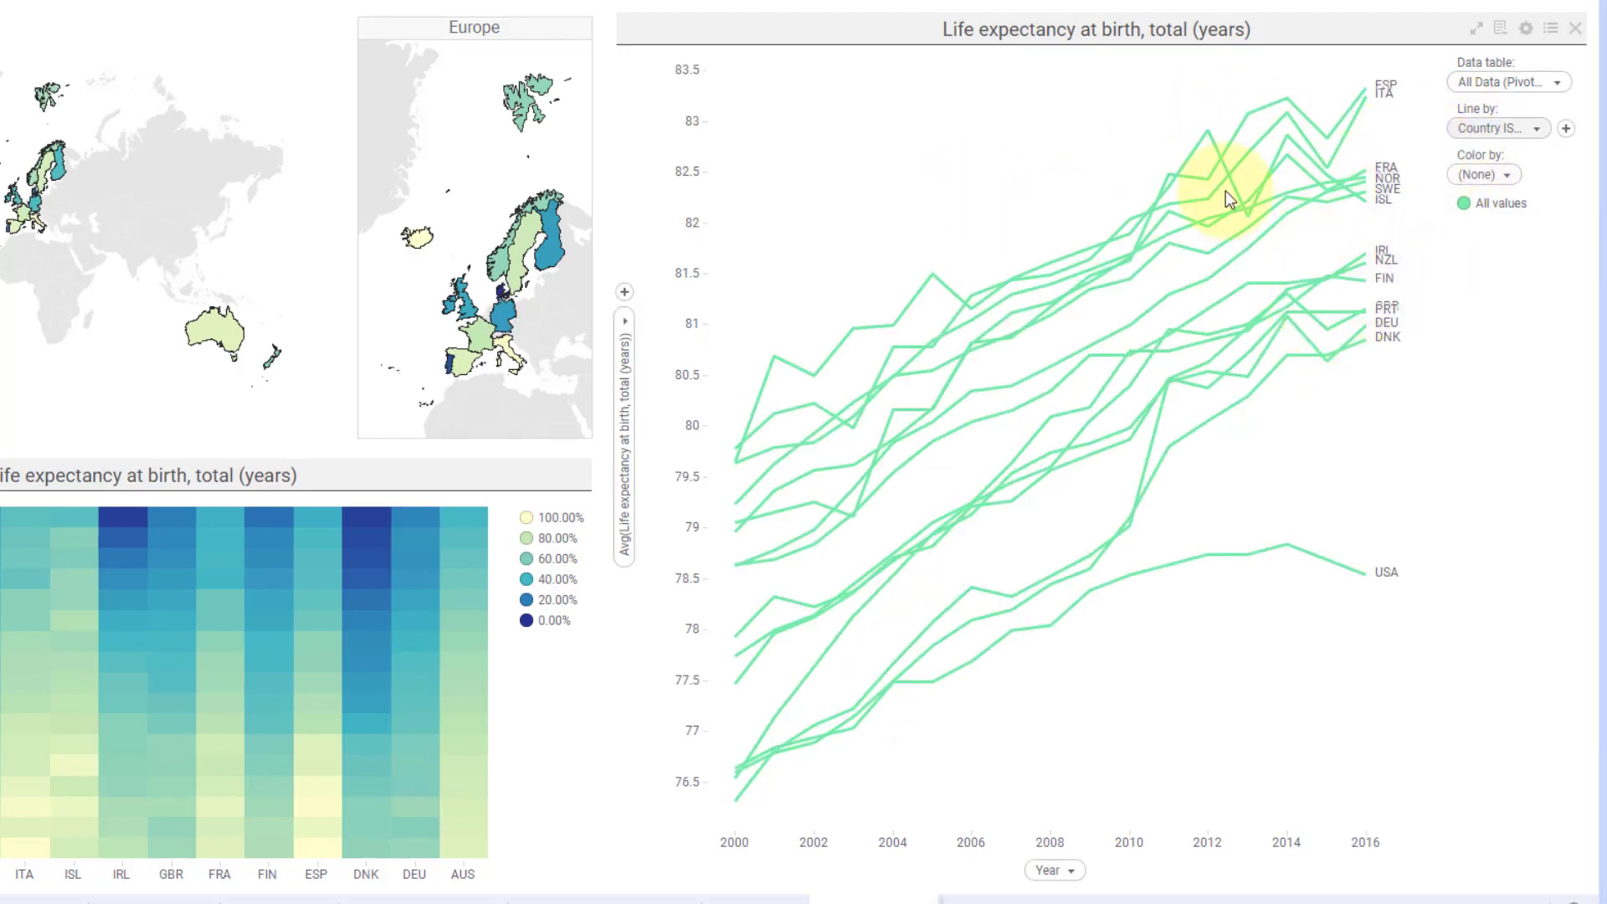
pyautogui.click(1476, 175)
pyautogui.write('reg')
pyautogui.click(1230, 242)
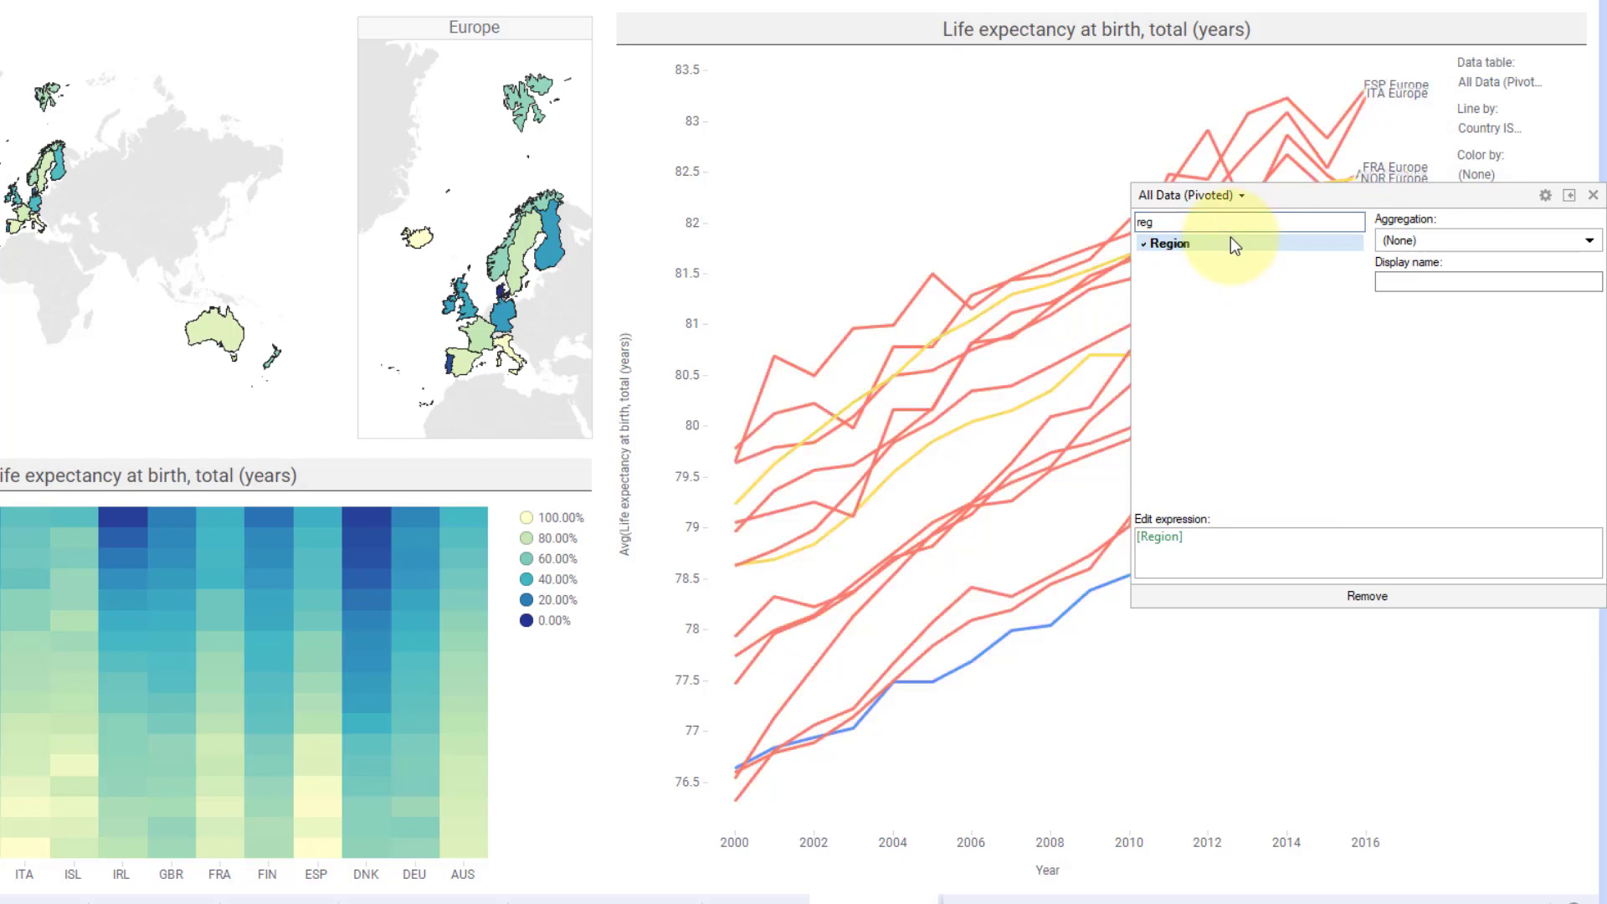
pyautogui.click(1061, 204)
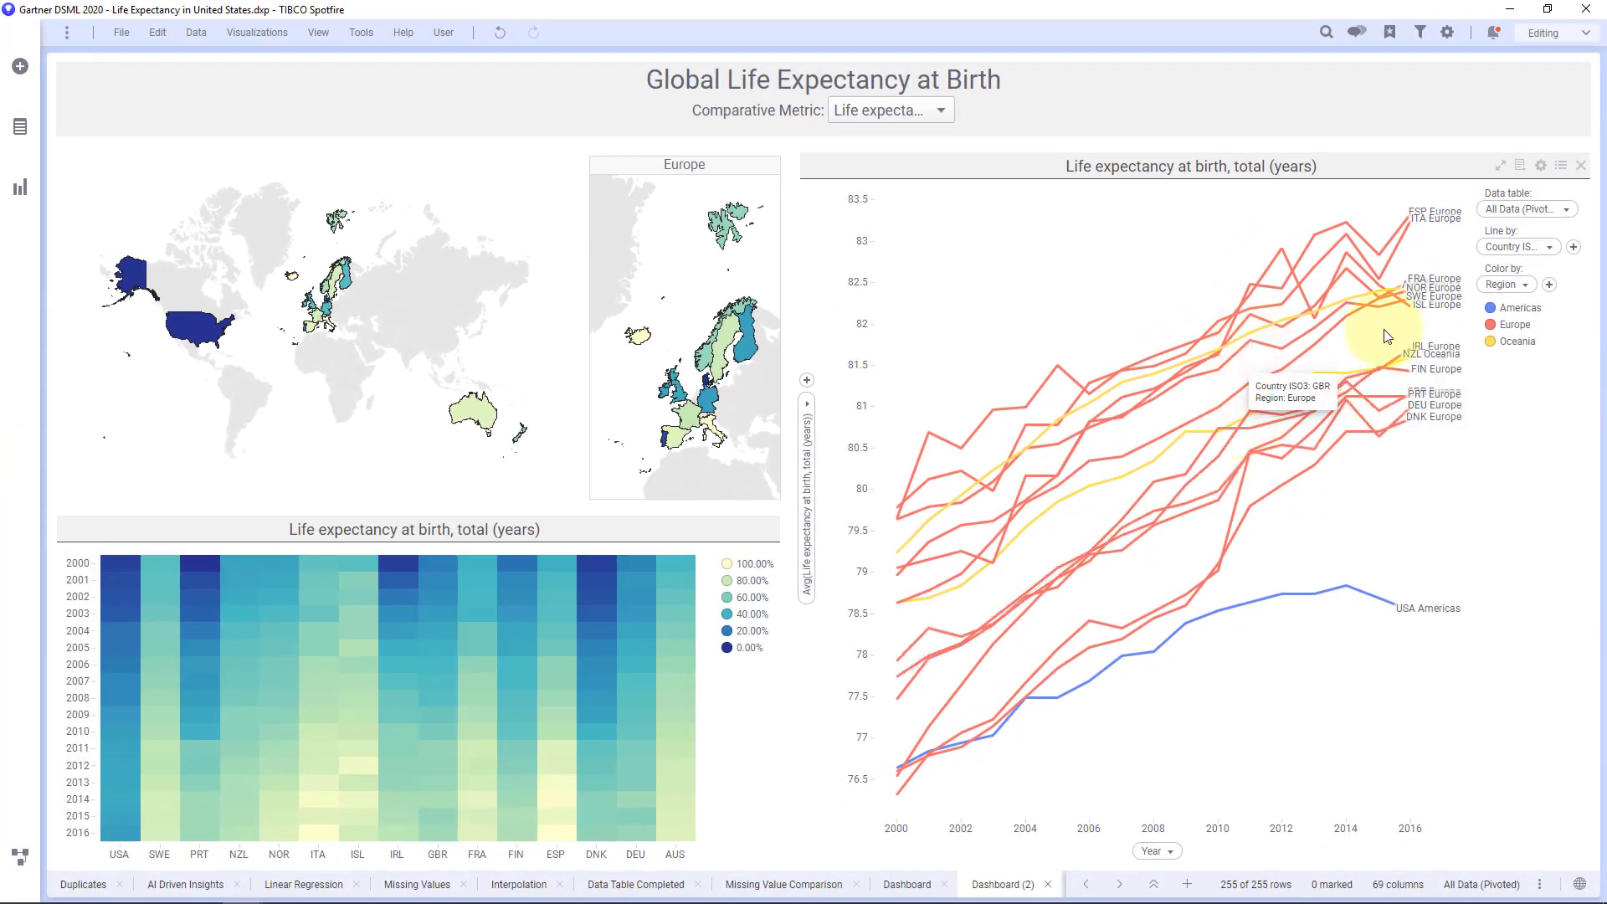
pyautogui.click(1515, 327)
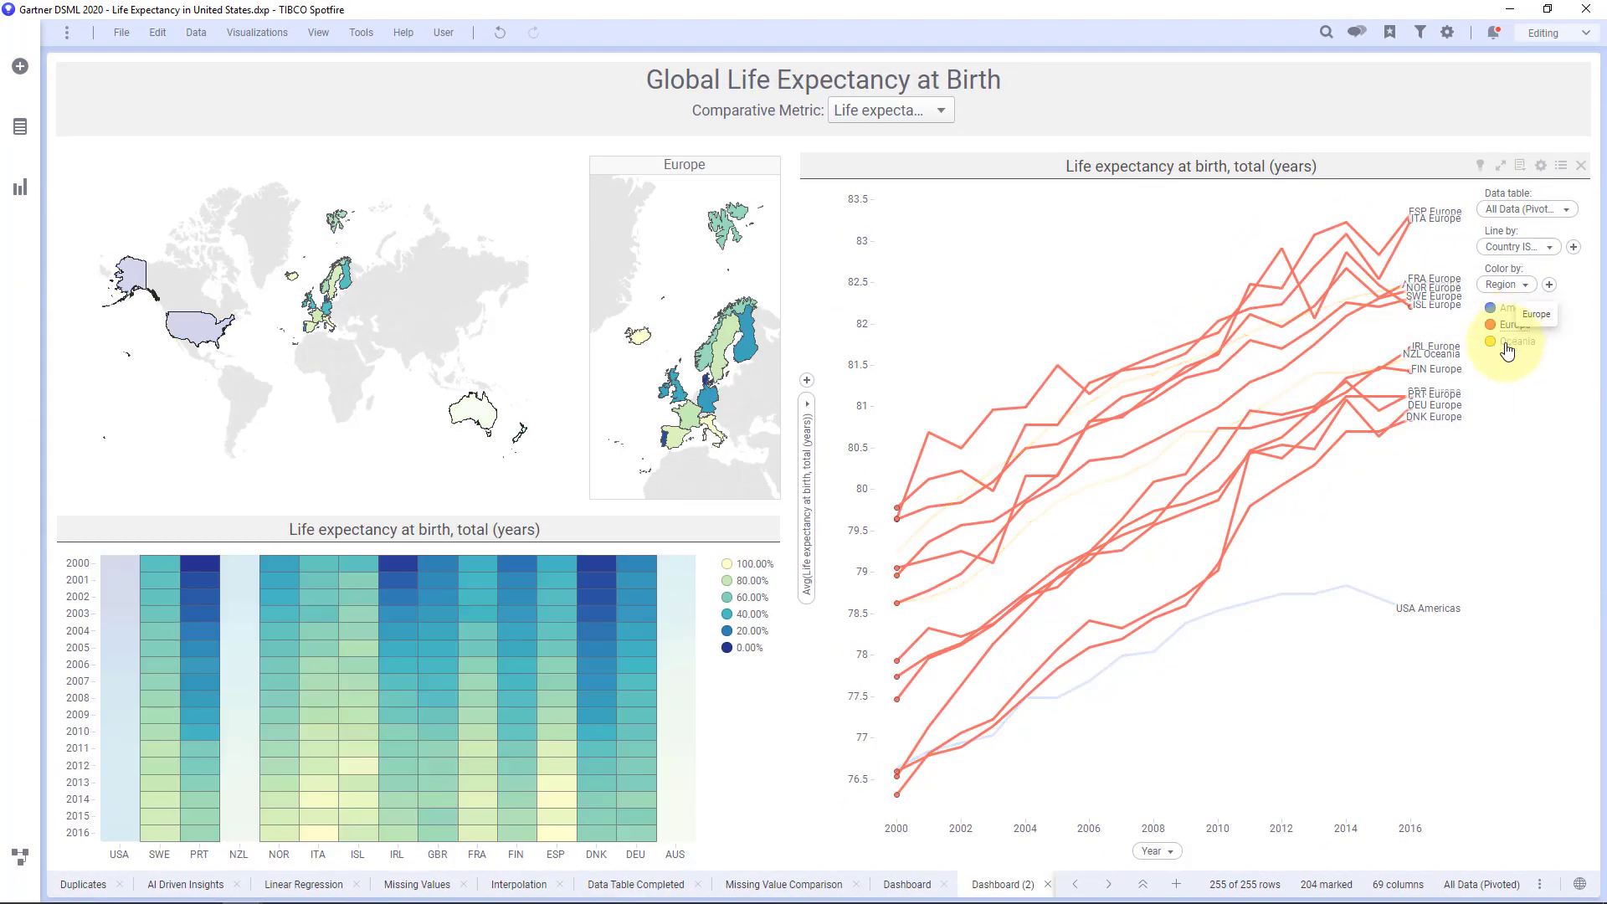
pyautogui.click(1507, 350)
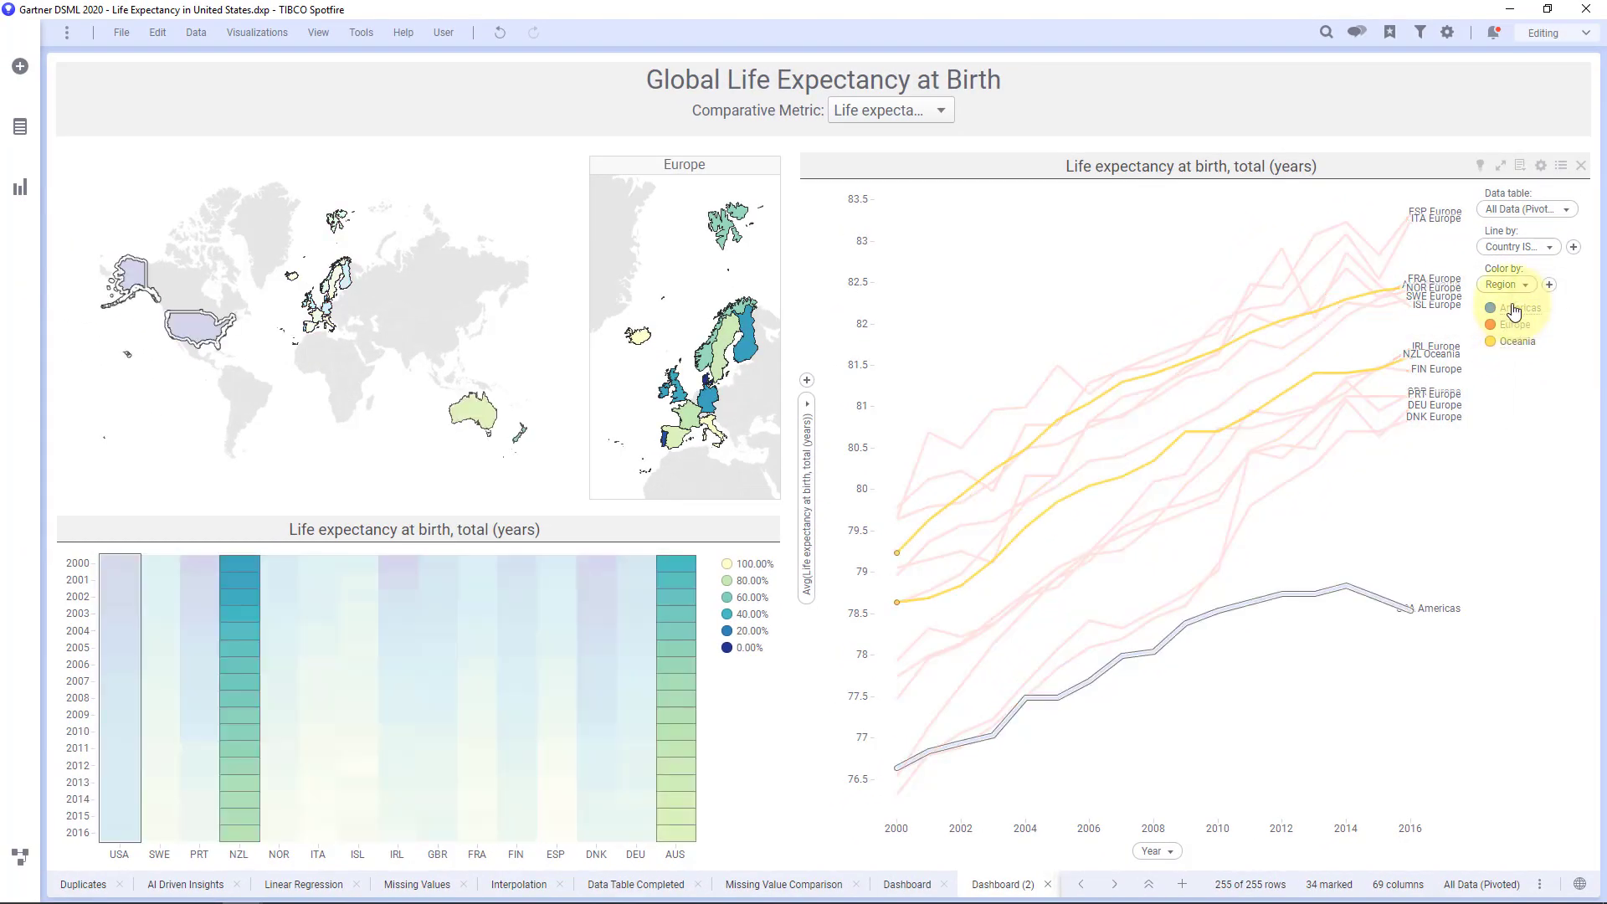
pyautogui.click(1513, 312)
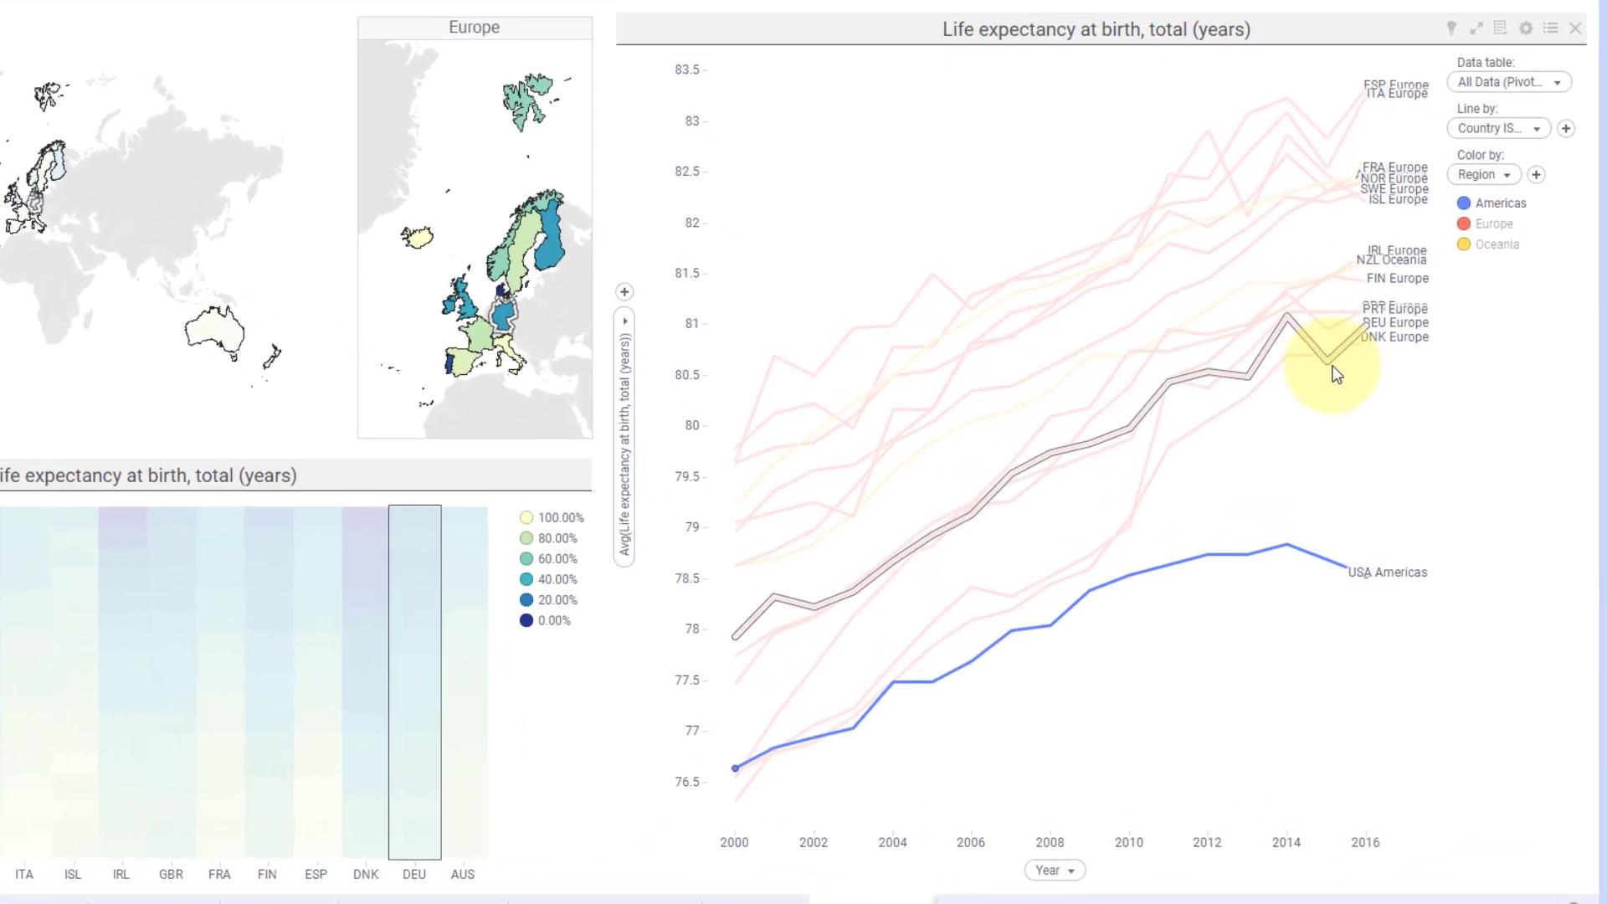
pyautogui.click(1317, 402)
pyautogui.click(1484, 174)
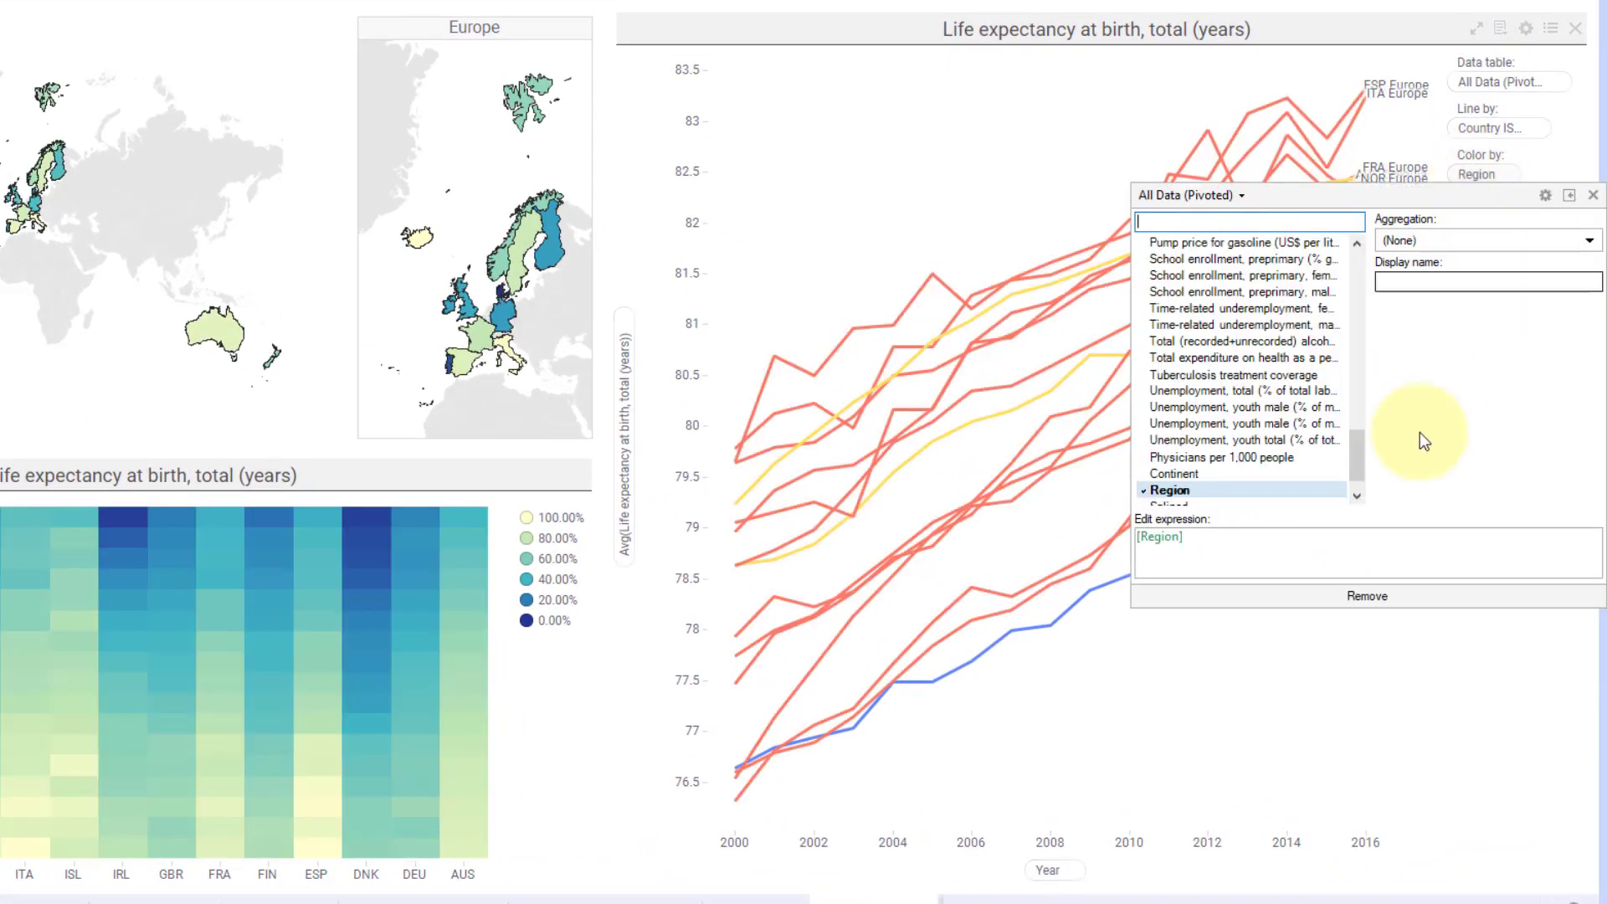
pyautogui.click(1381, 596)
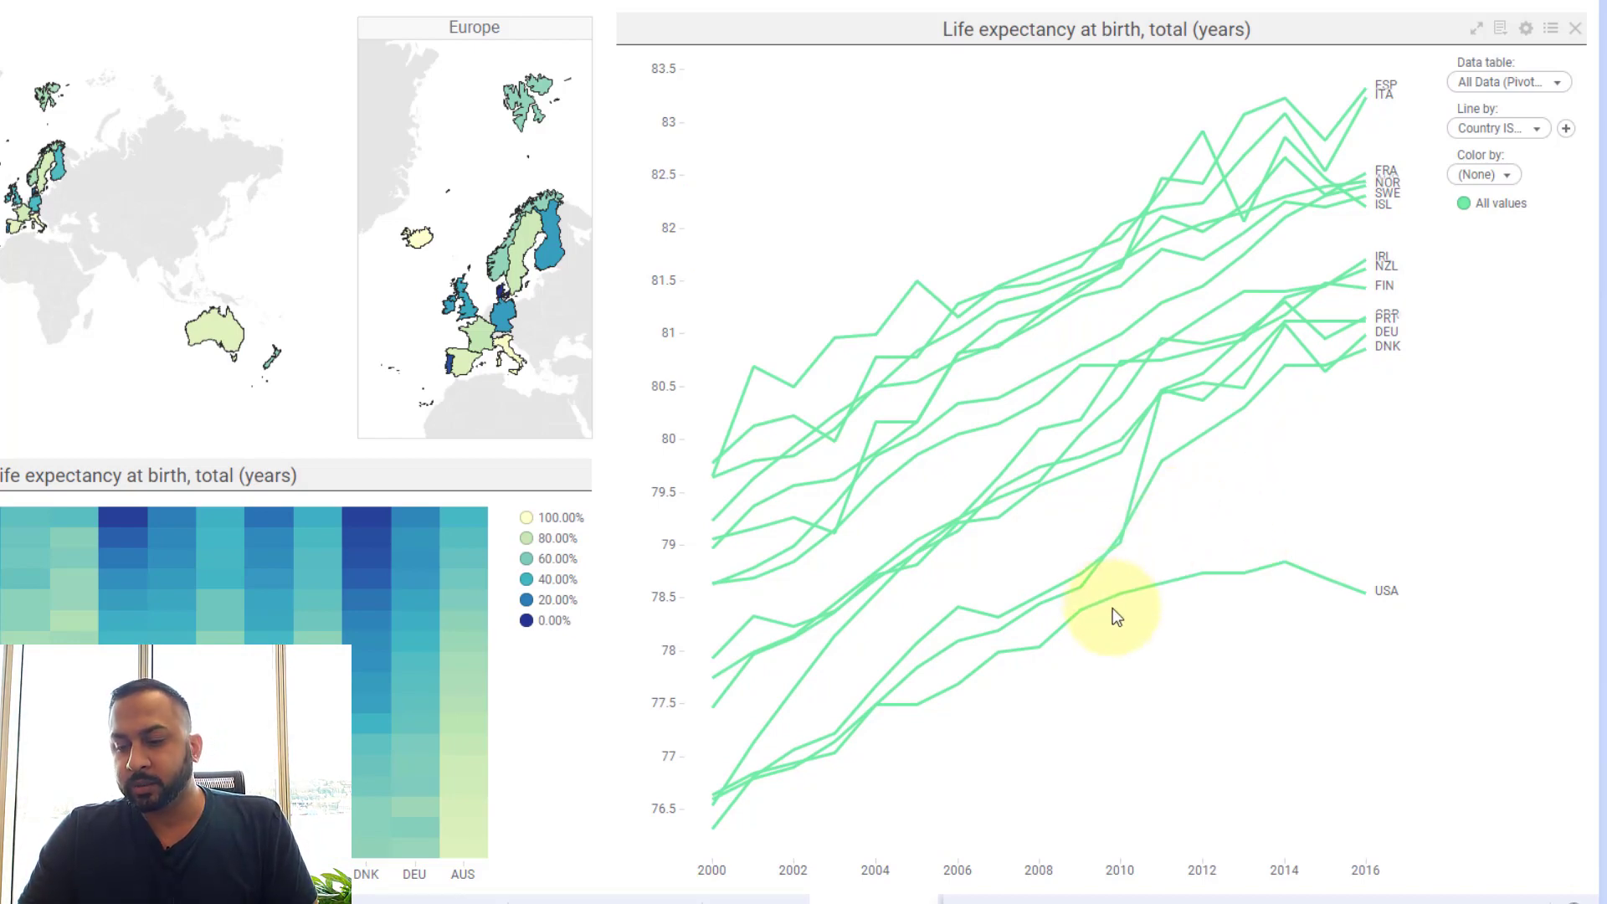
# Step: In the line chart's Colors properties, colour by Country ISO3 in Fixed color mode
pyautogui.rightClick(1201, 464)
pyautogui.click(1238, 895)
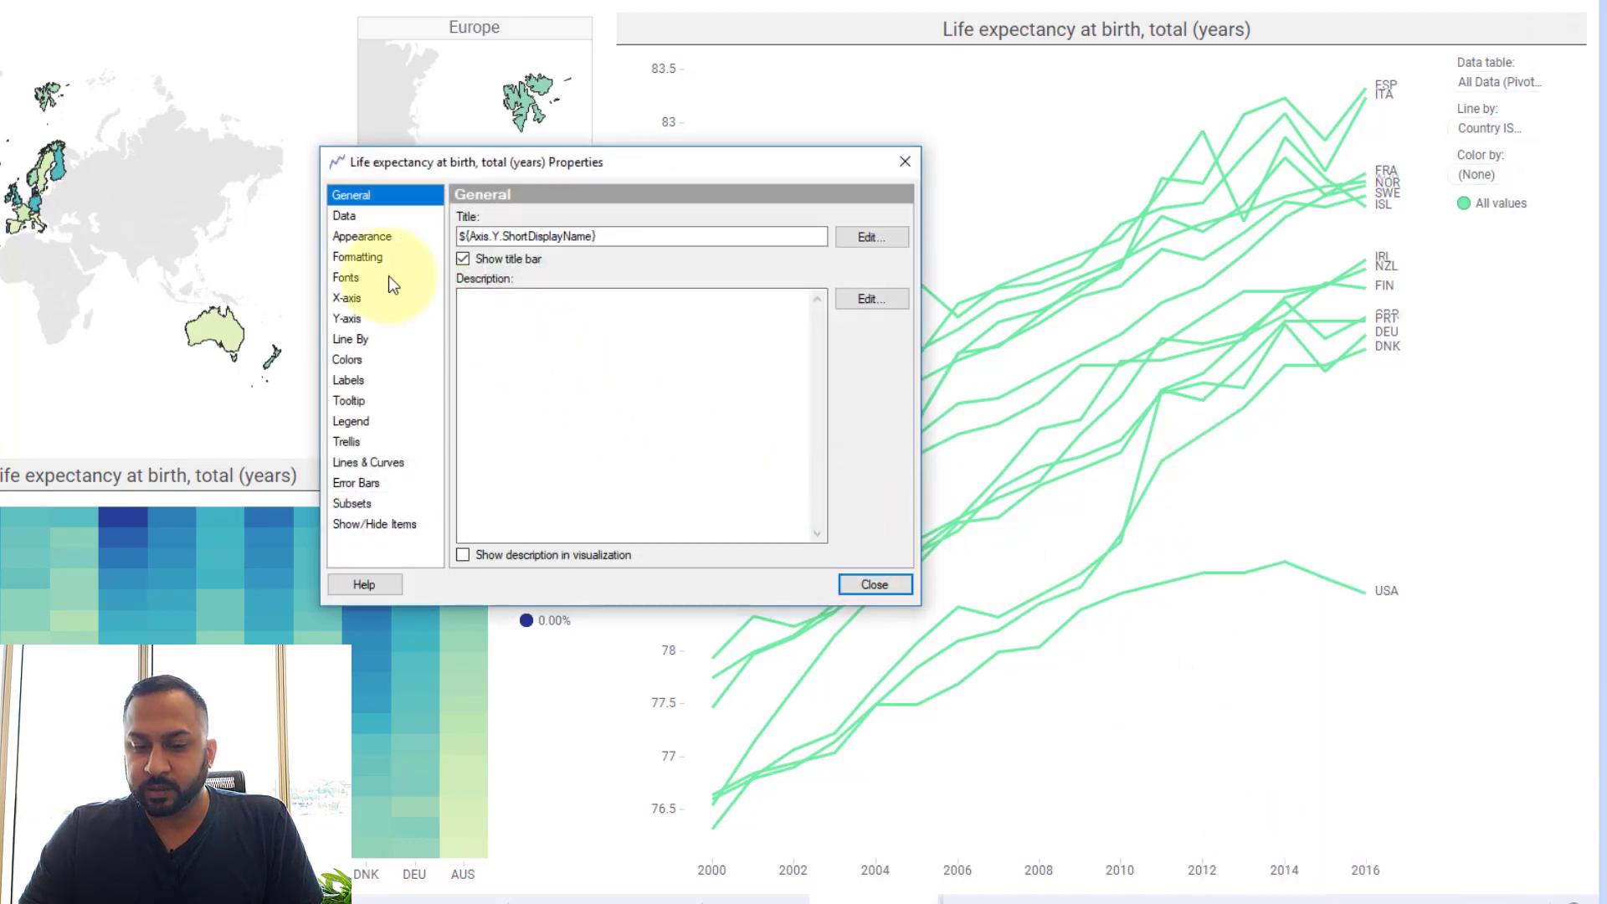
pyautogui.click(347, 359)
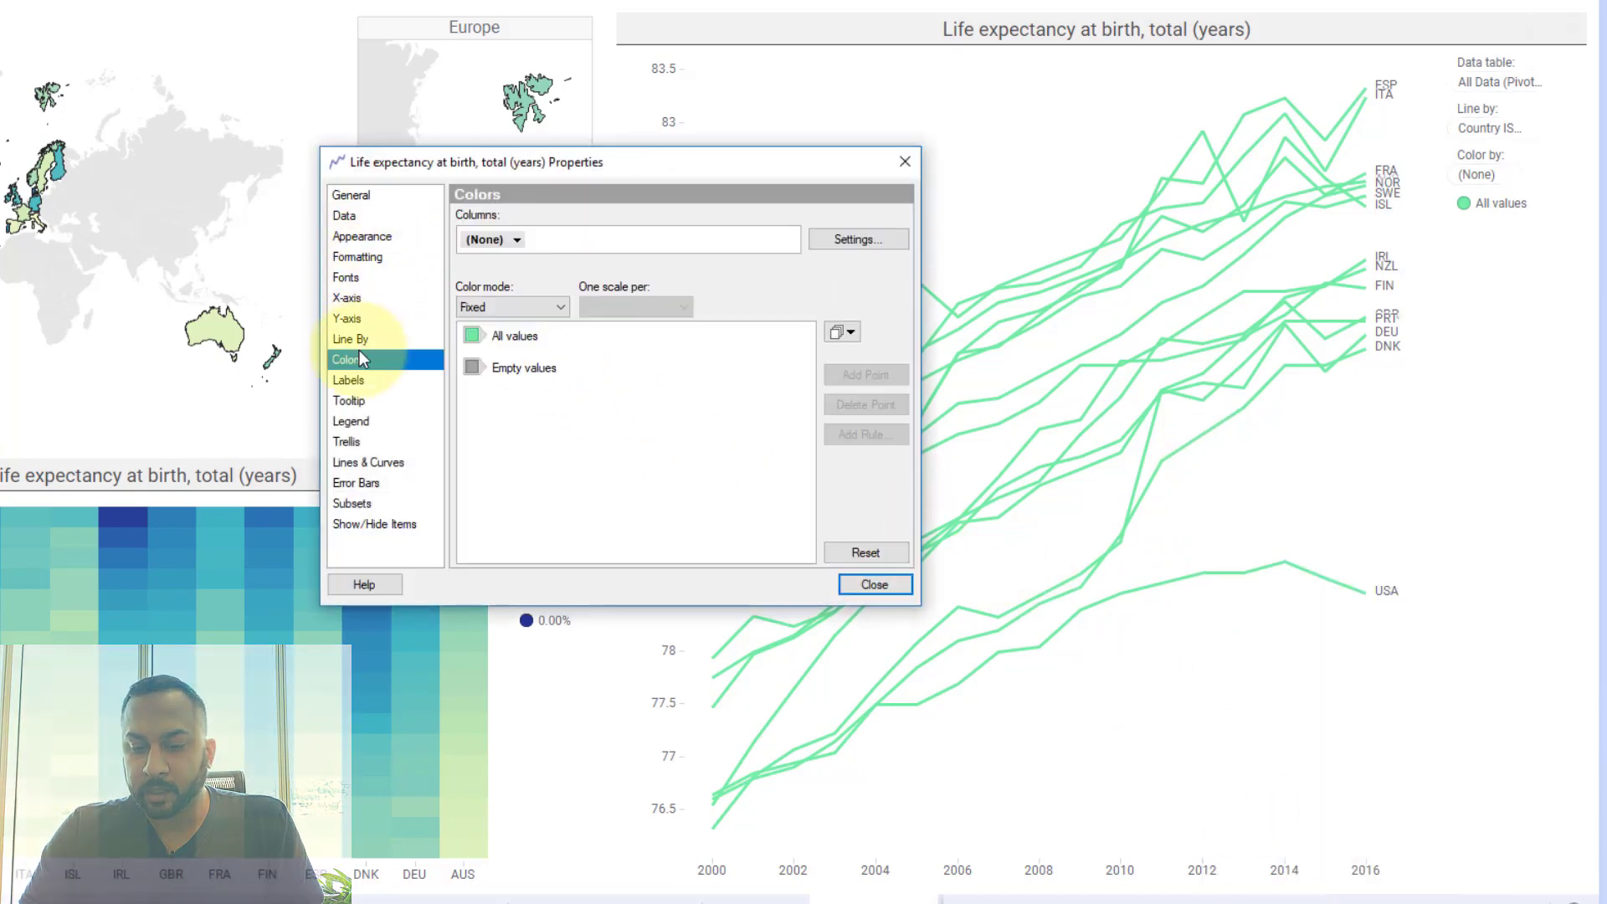
pyautogui.click(493, 239)
pyautogui.click(515, 398)
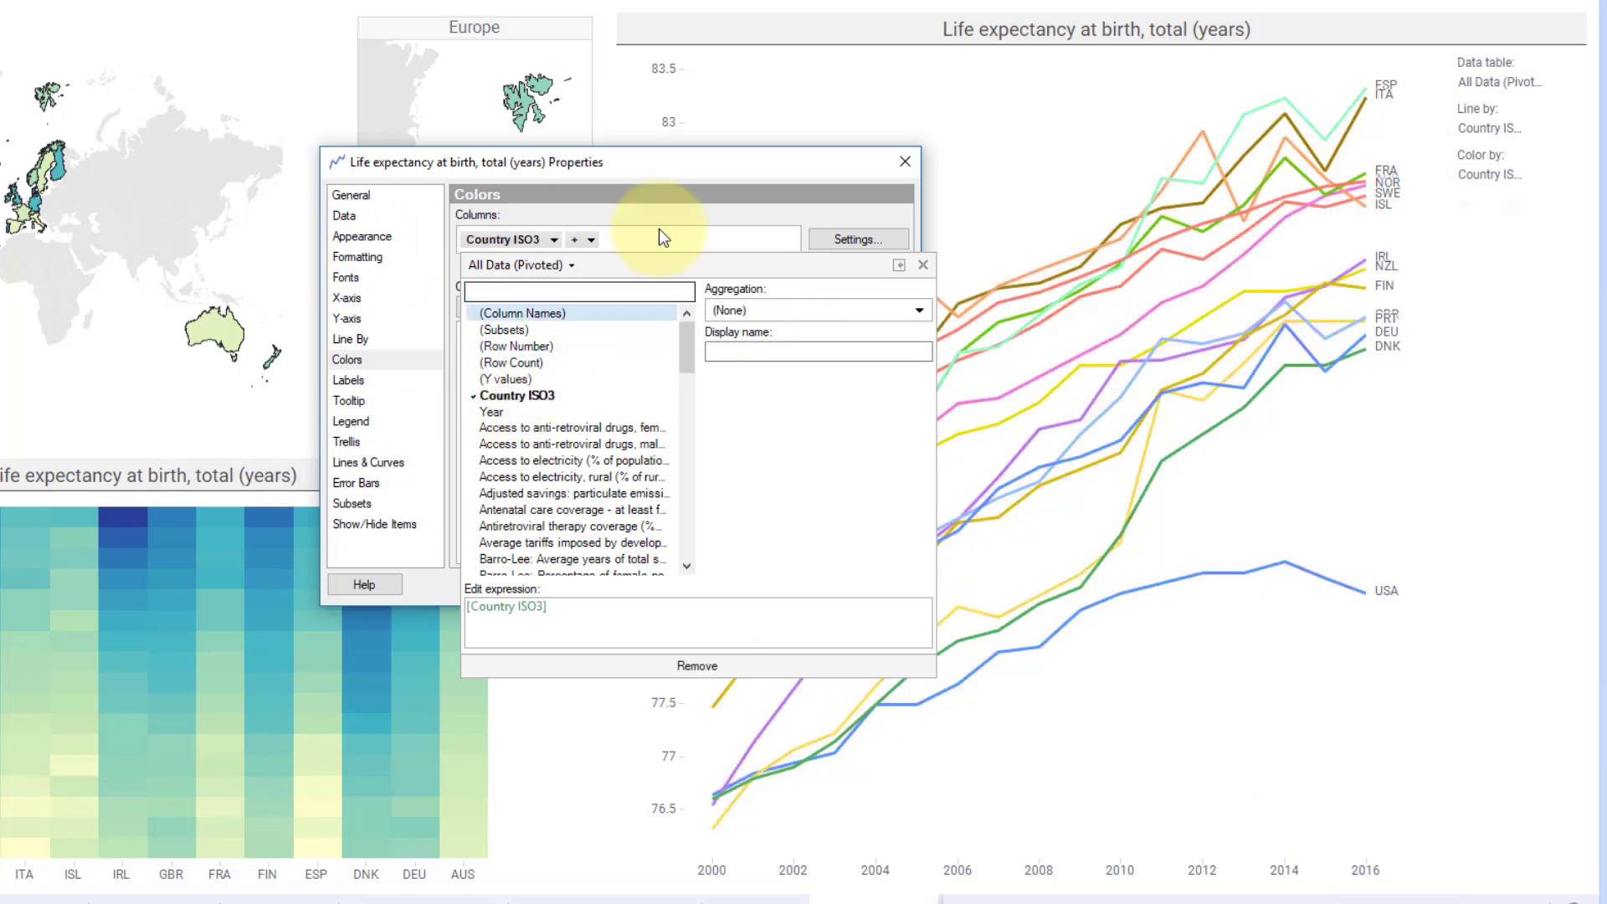
pyautogui.click(661, 230)
pyautogui.click(548, 307)
pyautogui.click(514, 339)
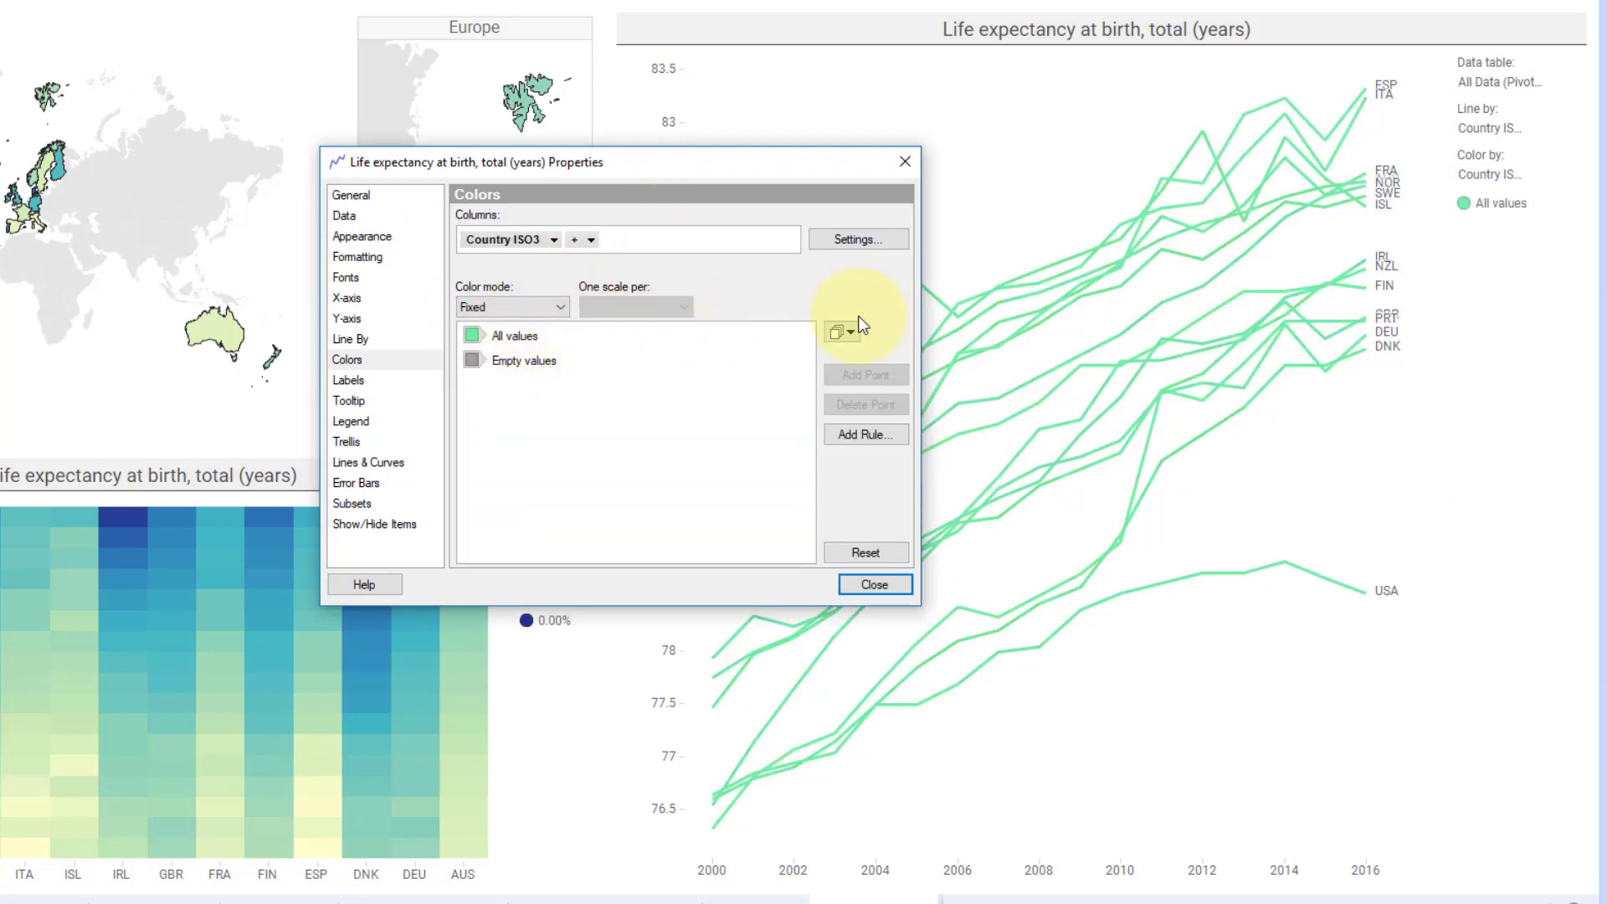
# Step: Add a colour rule making Country ISO3 equal to USA black
pyautogui.click(857, 430)
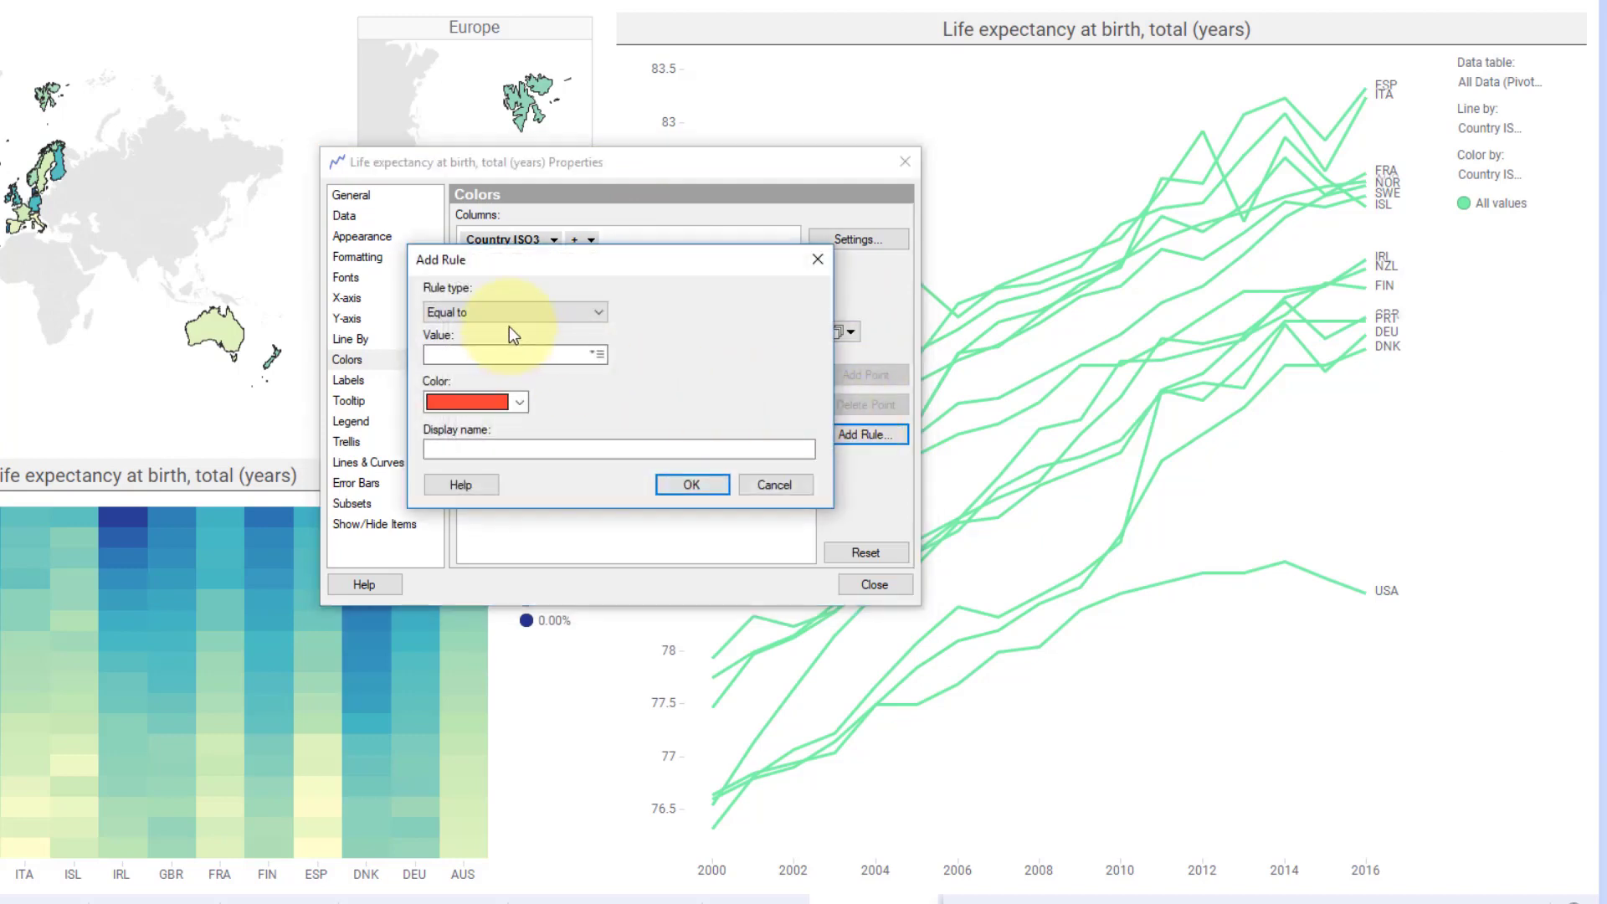
pyautogui.write('USA')
pyautogui.click(480, 402)
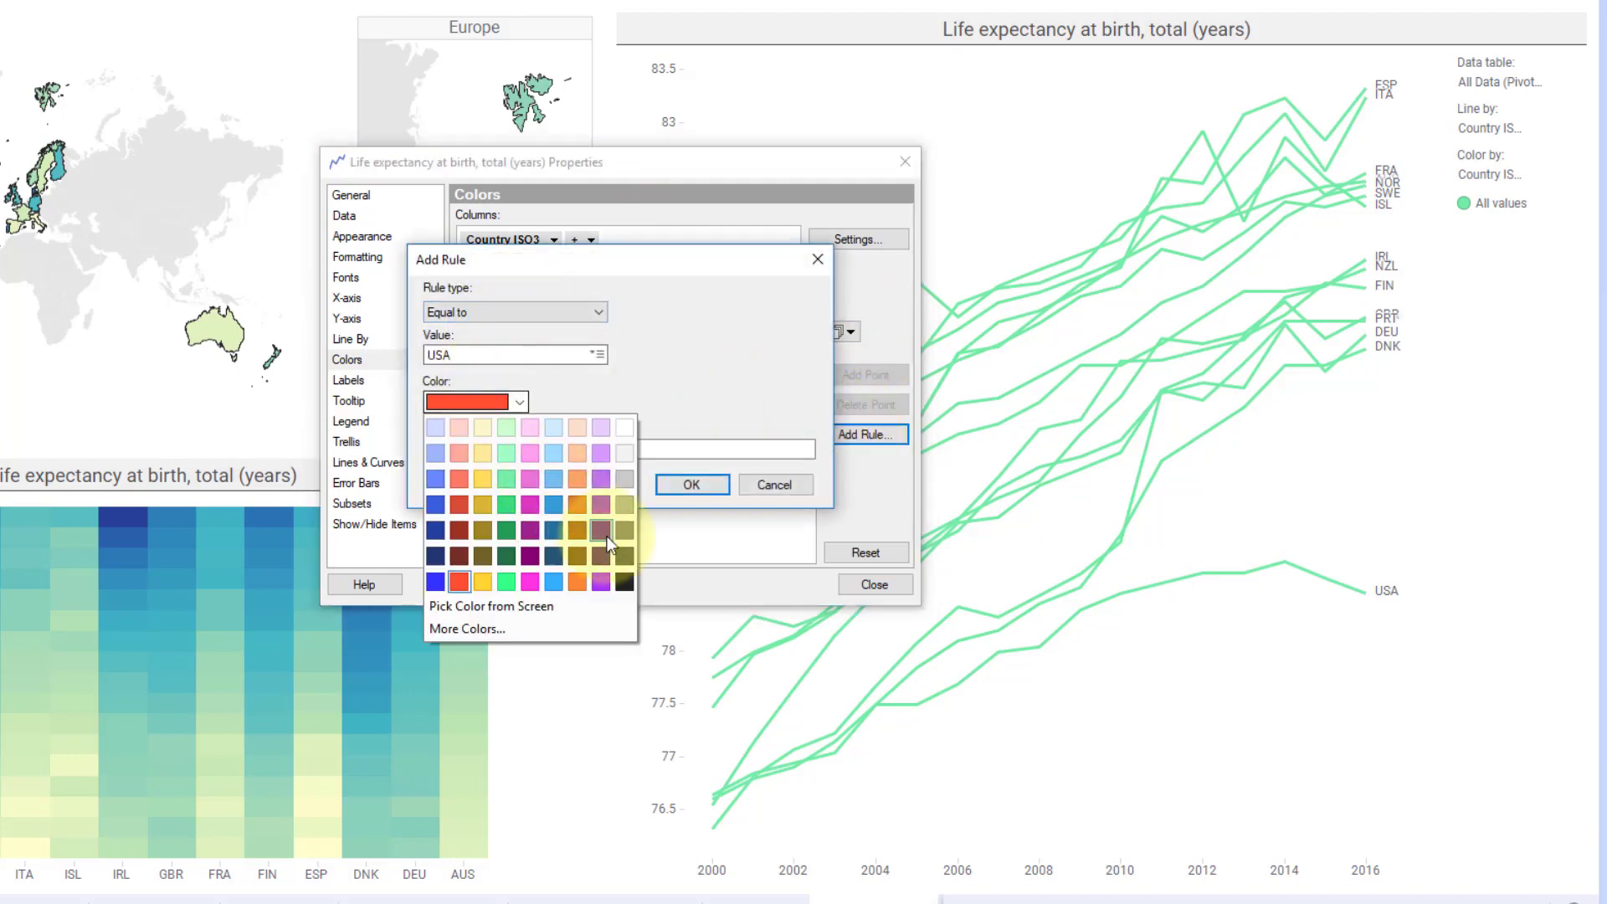
pyautogui.click(624, 582)
pyautogui.click(691, 485)
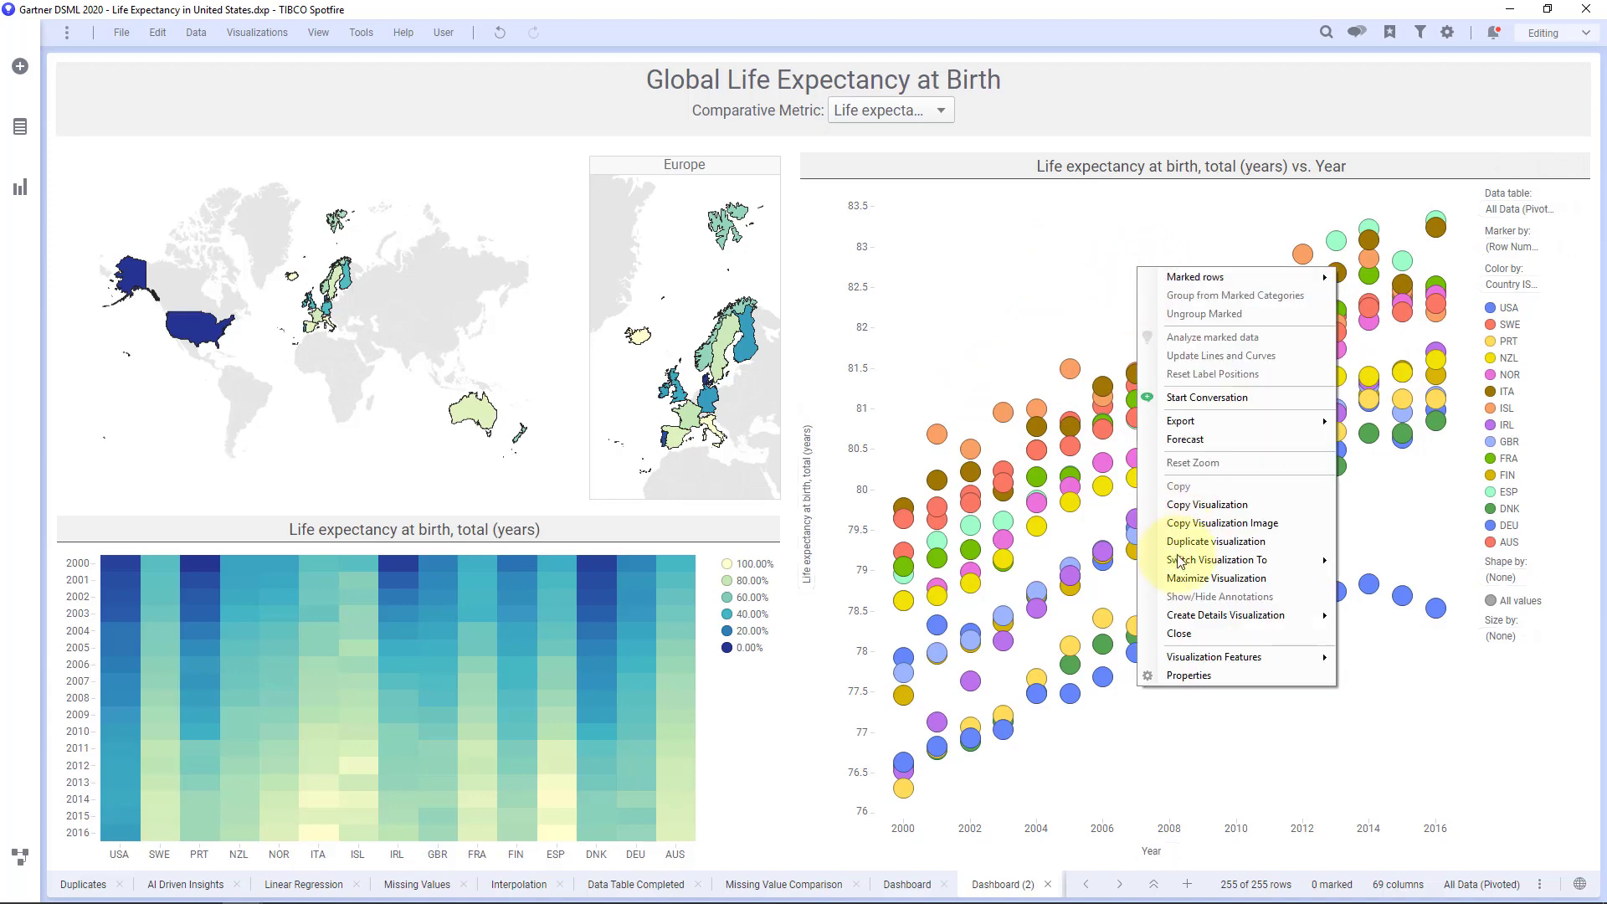
# Step: Connect the scatter markers with one line per Country ISO3, drawn in the foreground
pyautogui.click(1165, 673)
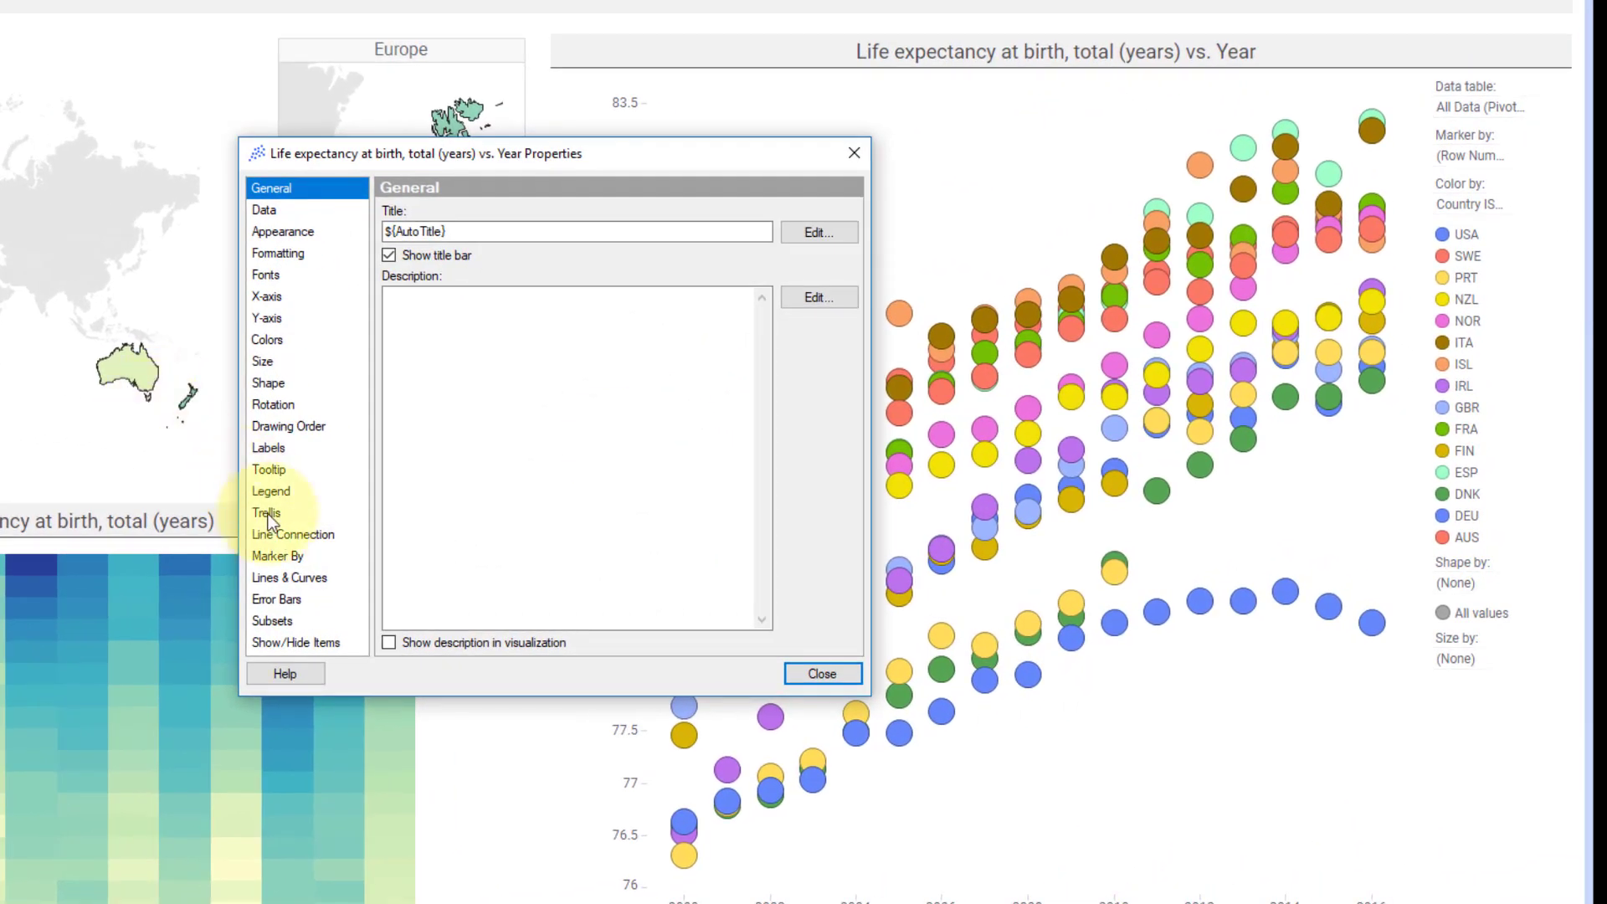
pyautogui.click(288, 576)
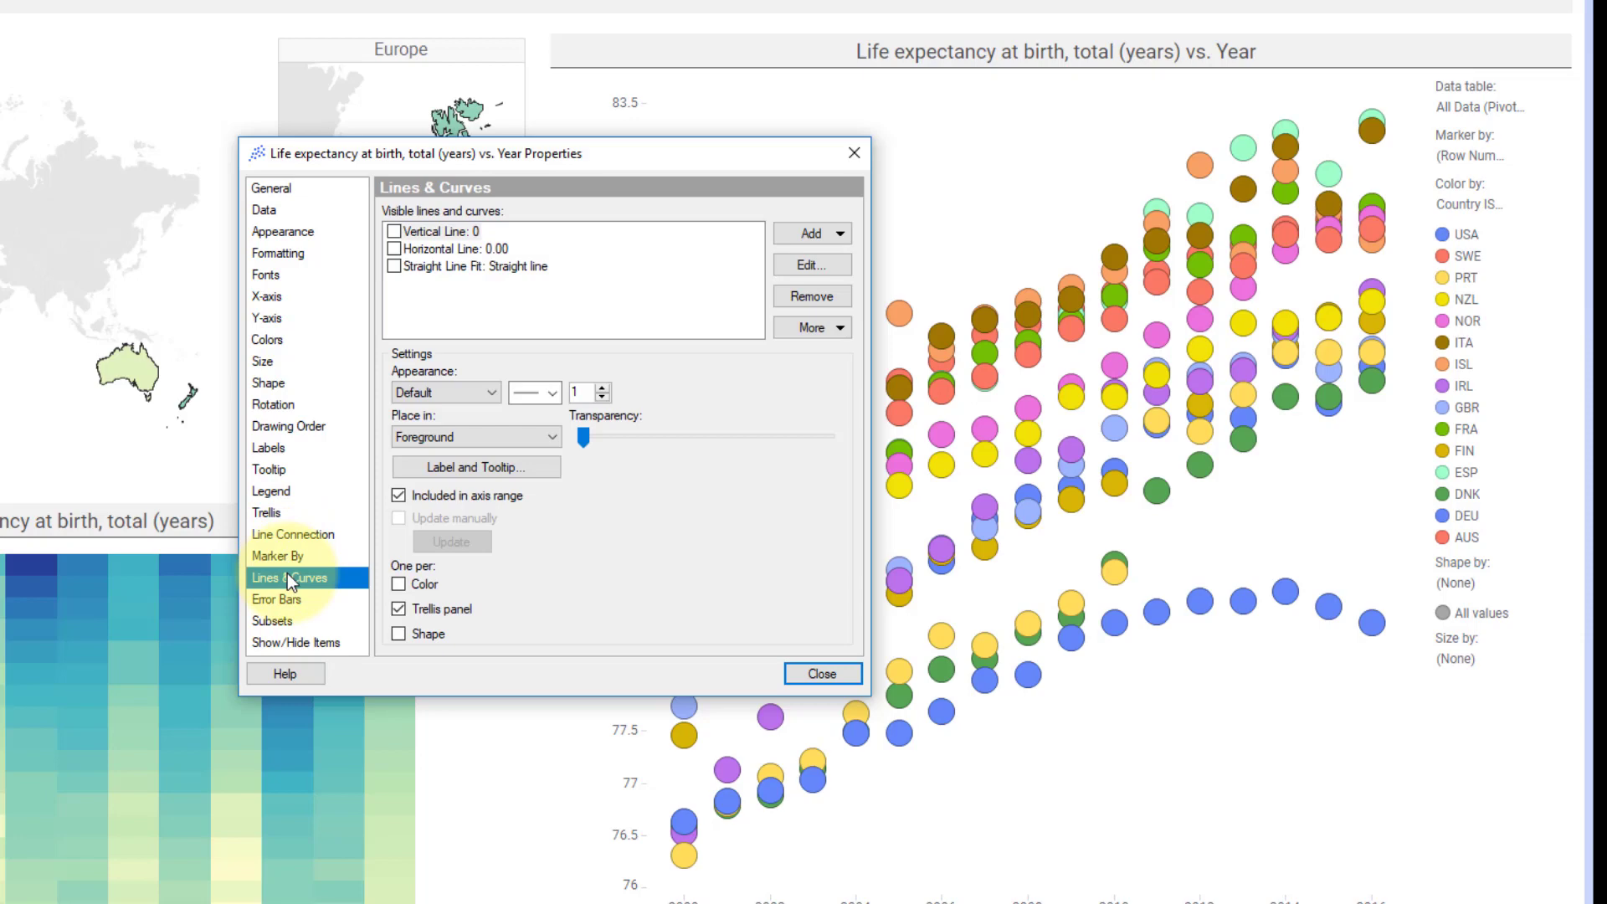
pyautogui.click(289, 534)
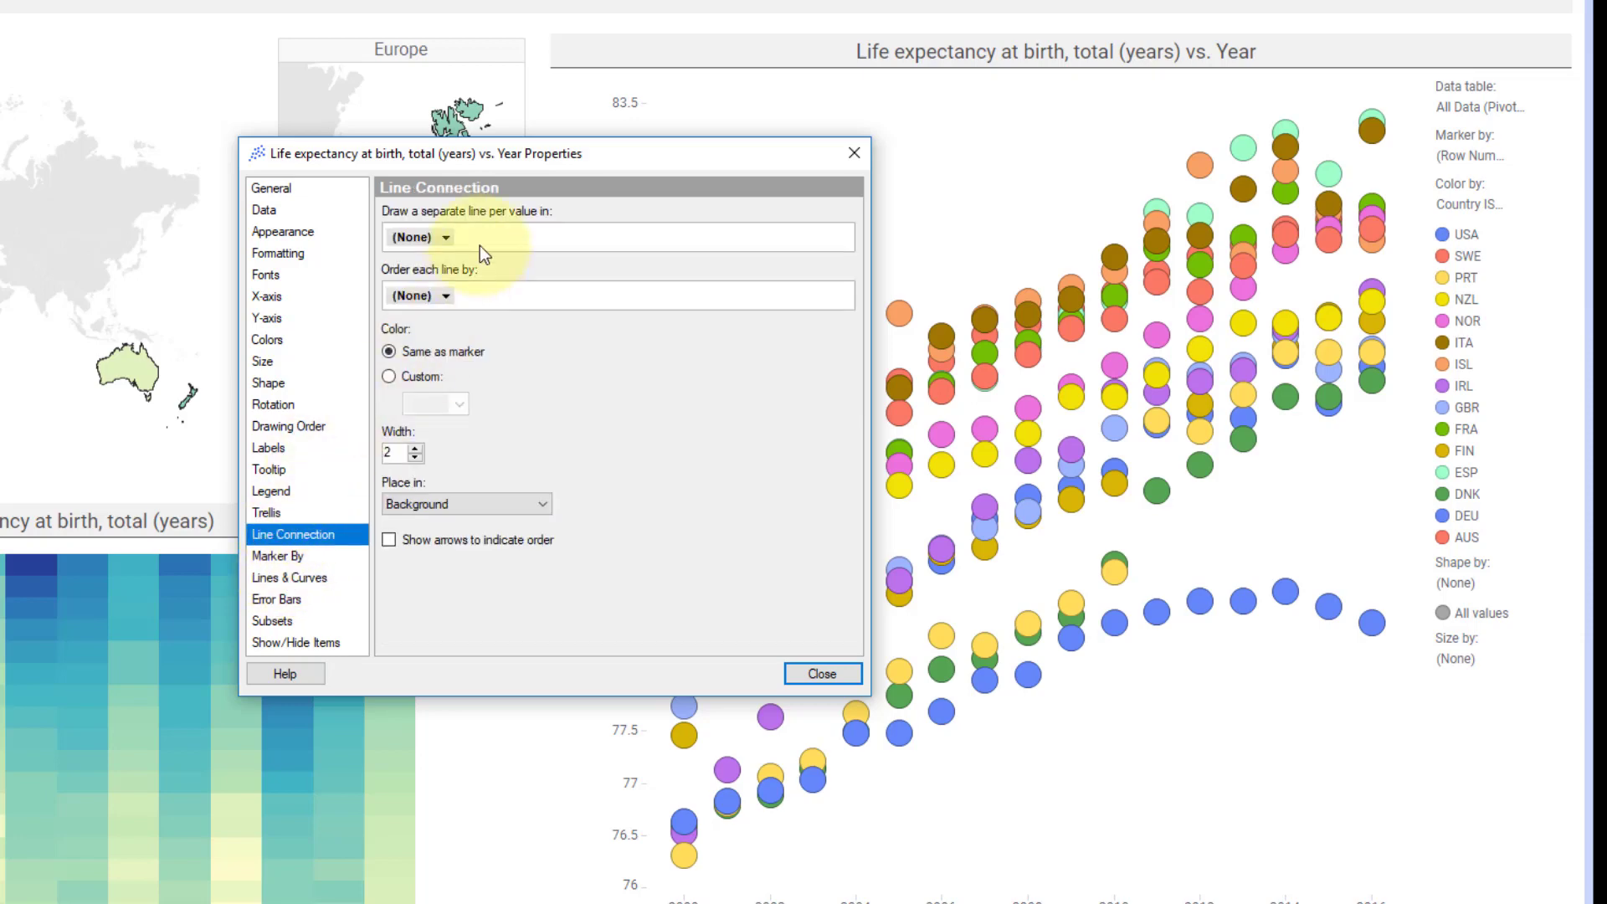
pyautogui.click(450, 243)
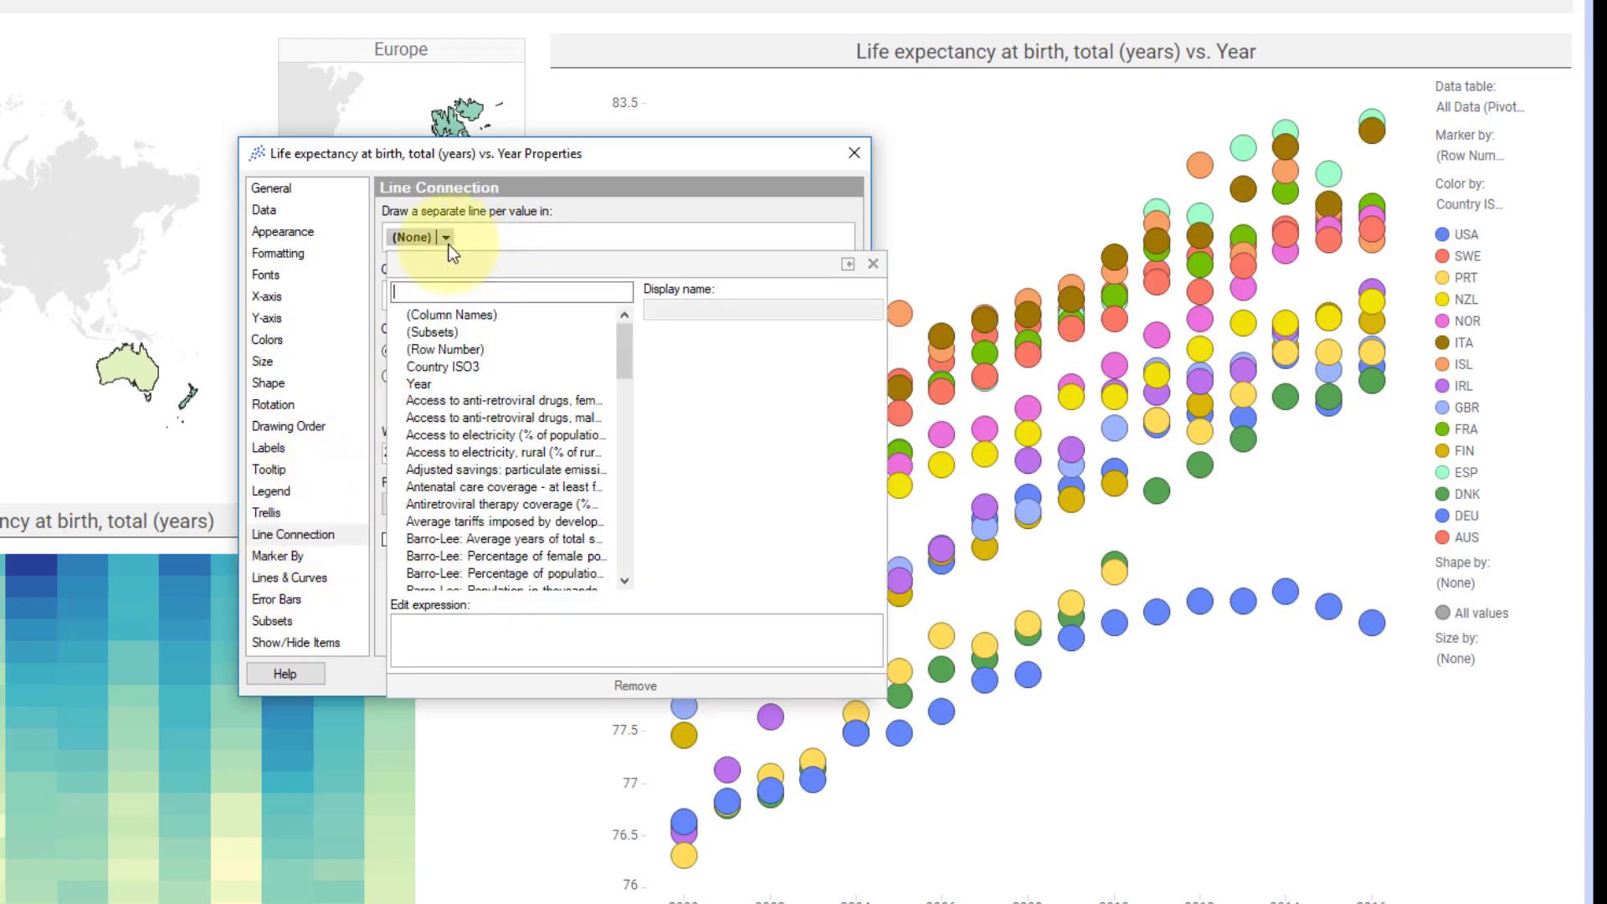
pyautogui.click(450, 368)
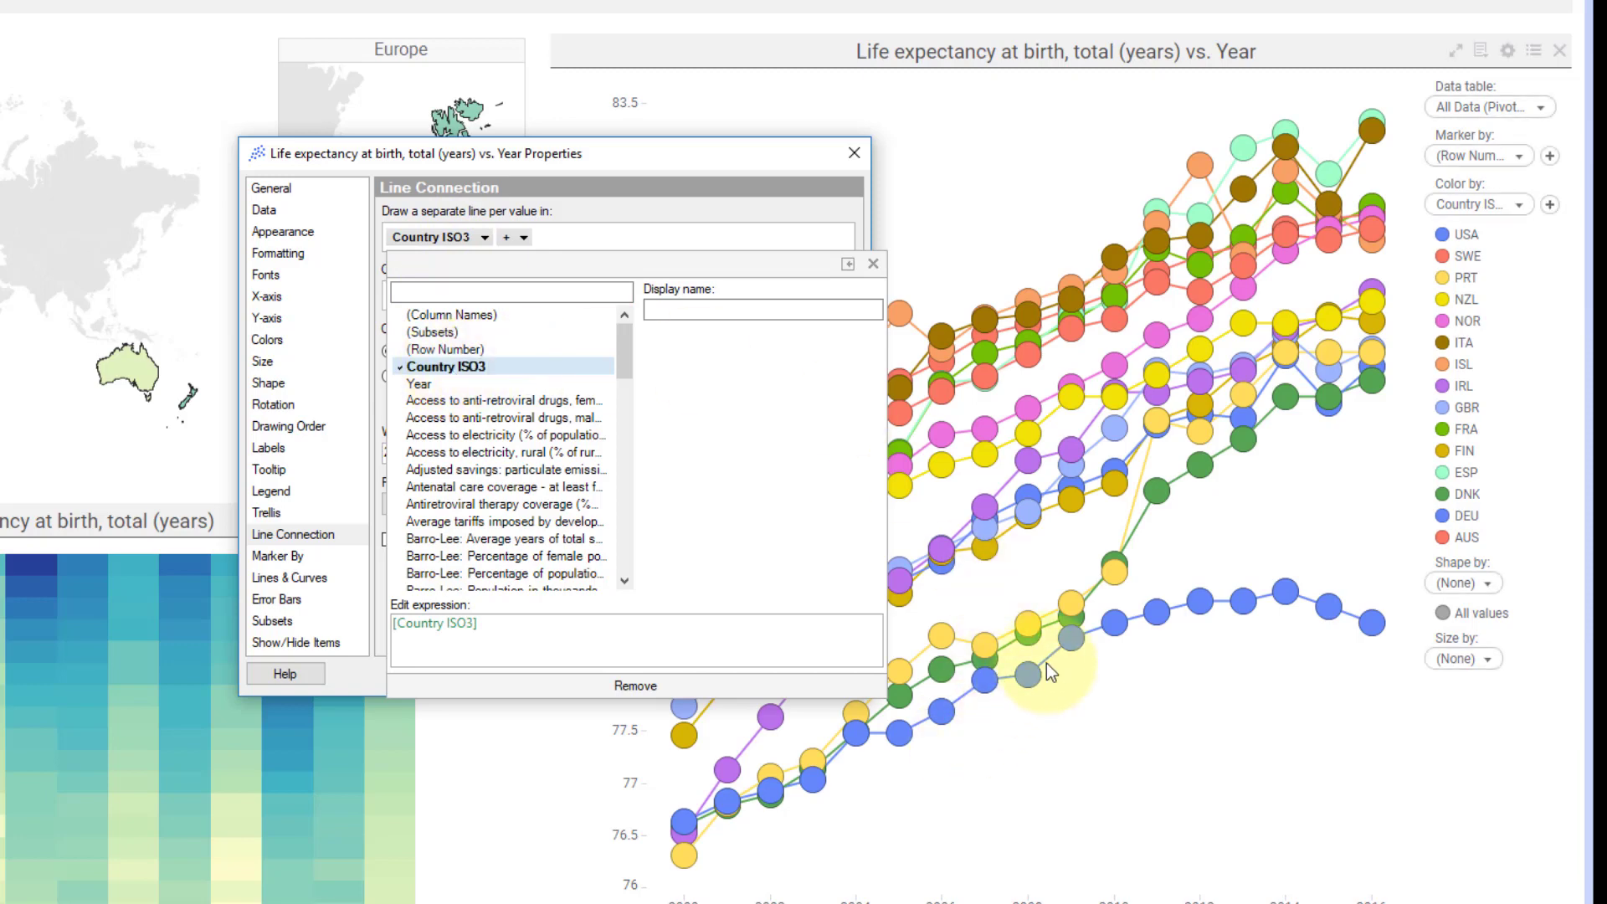
pyautogui.click(636, 191)
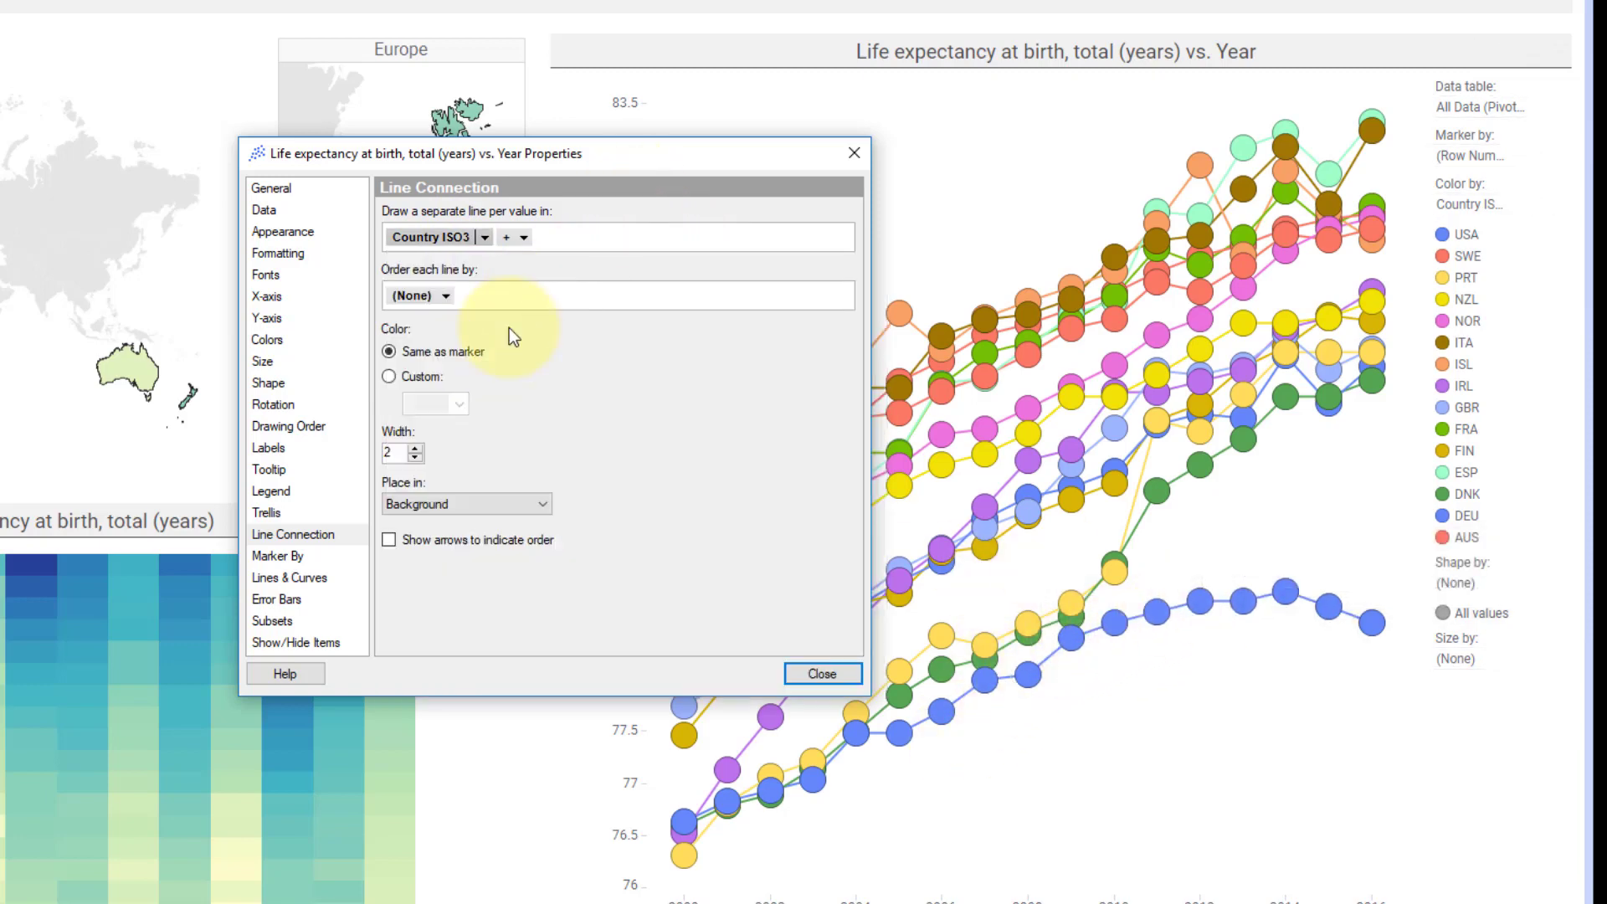
pyautogui.click(432, 502)
pyautogui.click(425, 525)
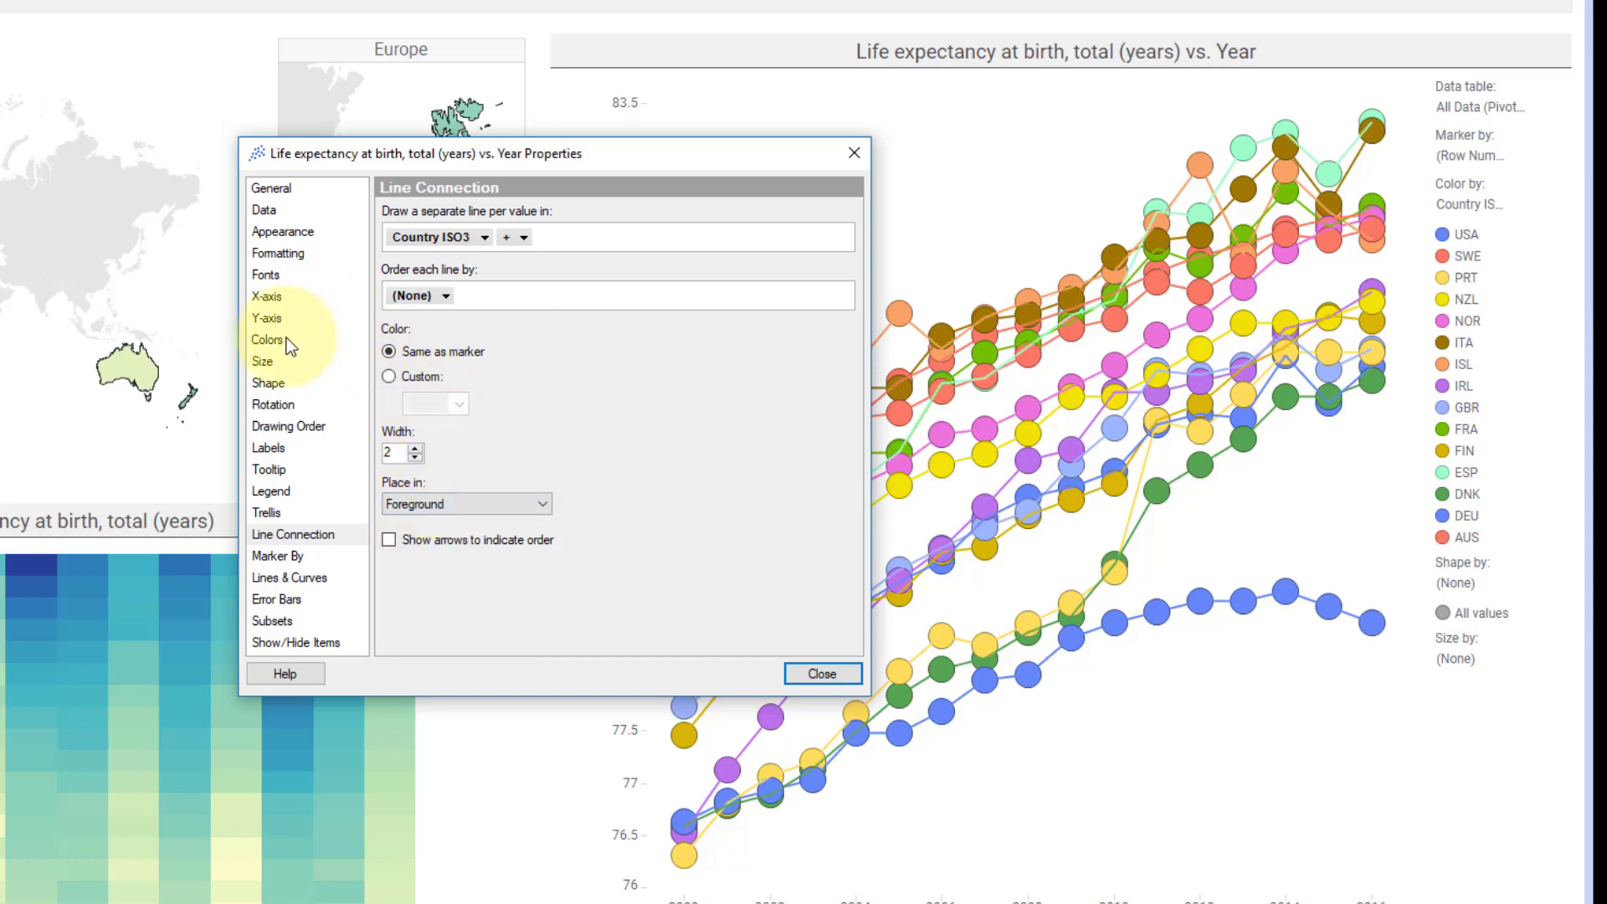
# Step: Shrink the marker size to the minimum so only lines show
pyautogui.click(263, 361)
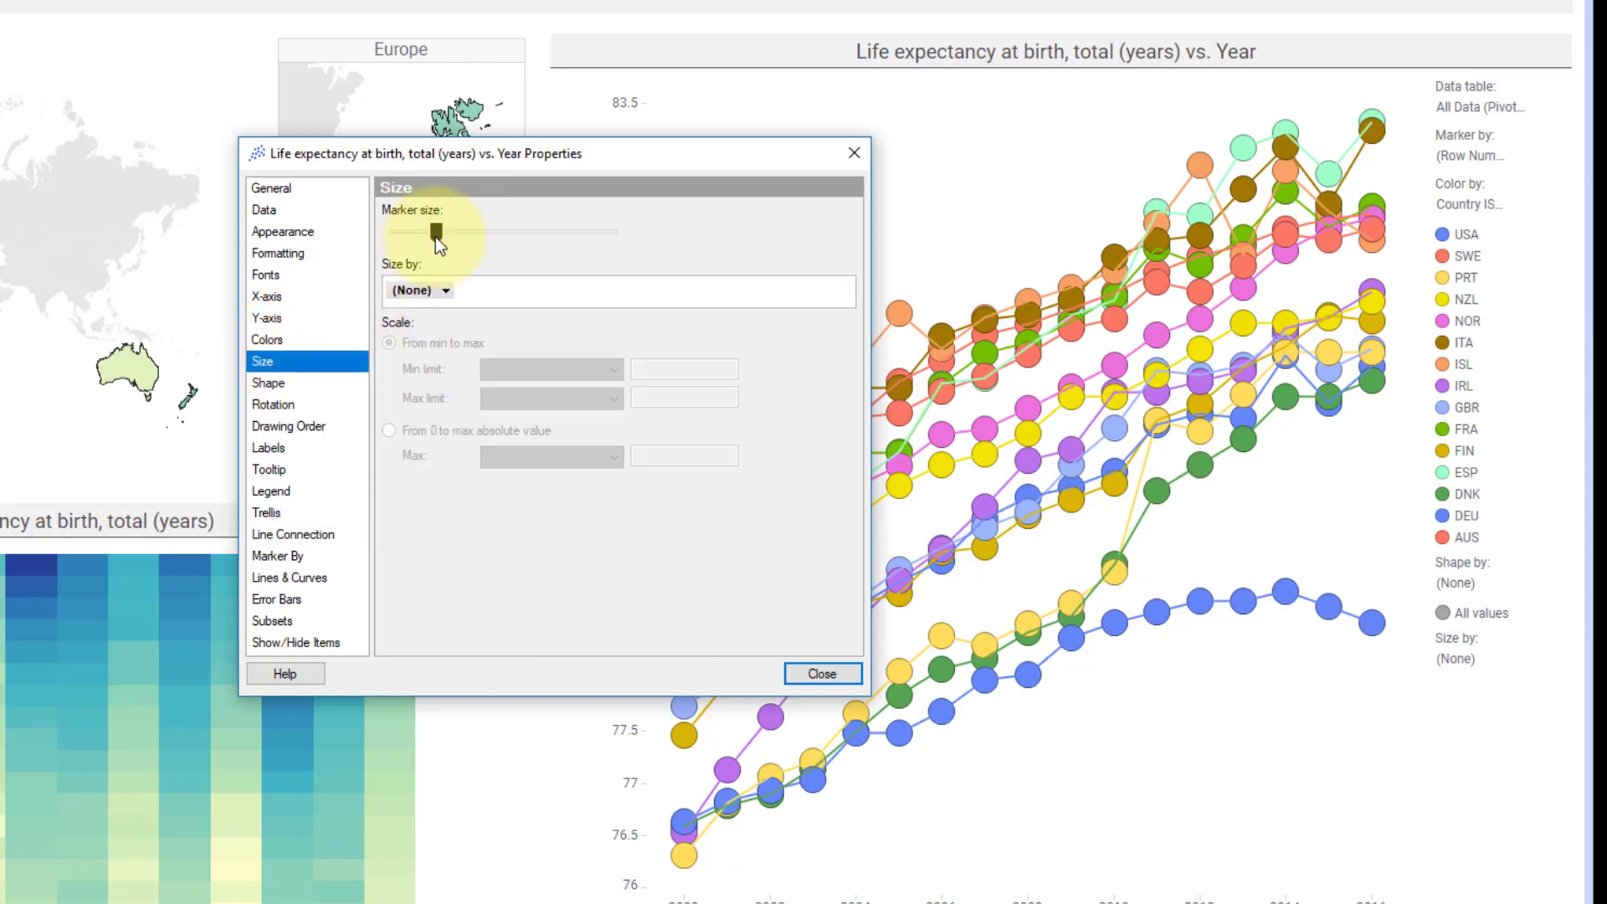
pyautogui.moveTo(435, 237); pyautogui.dragTo(375, 238)
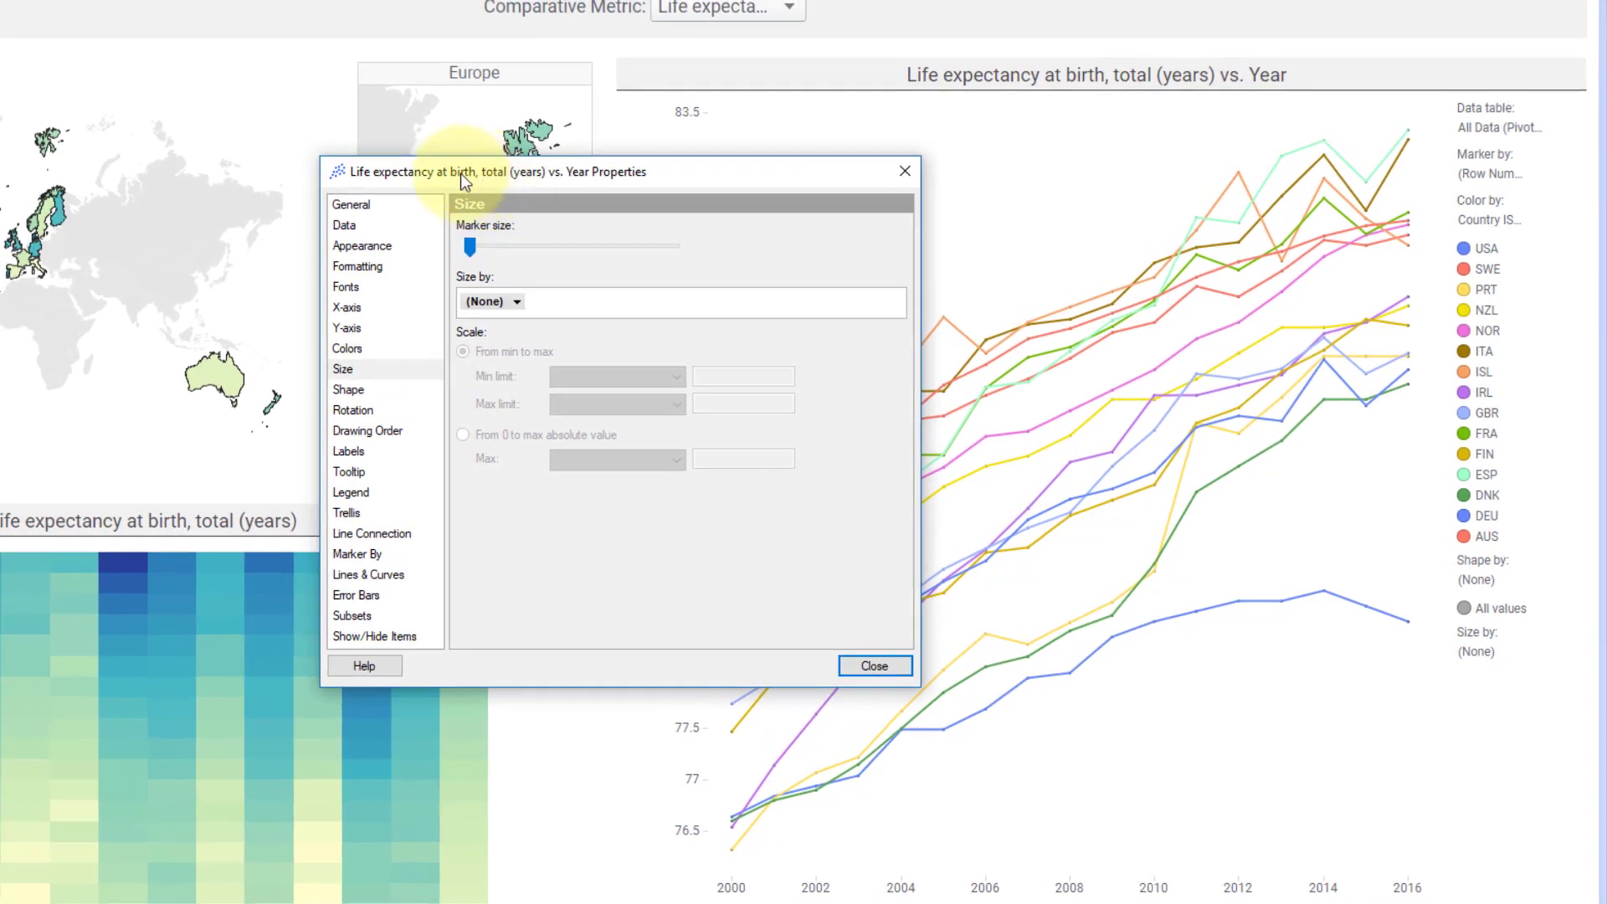
pyautogui.moveTo(414, 157); pyautogui.dragTo(138, 57)
# Step: Order each connecting line by Year and set the line width to 4
pyautogui.click(74, 430)
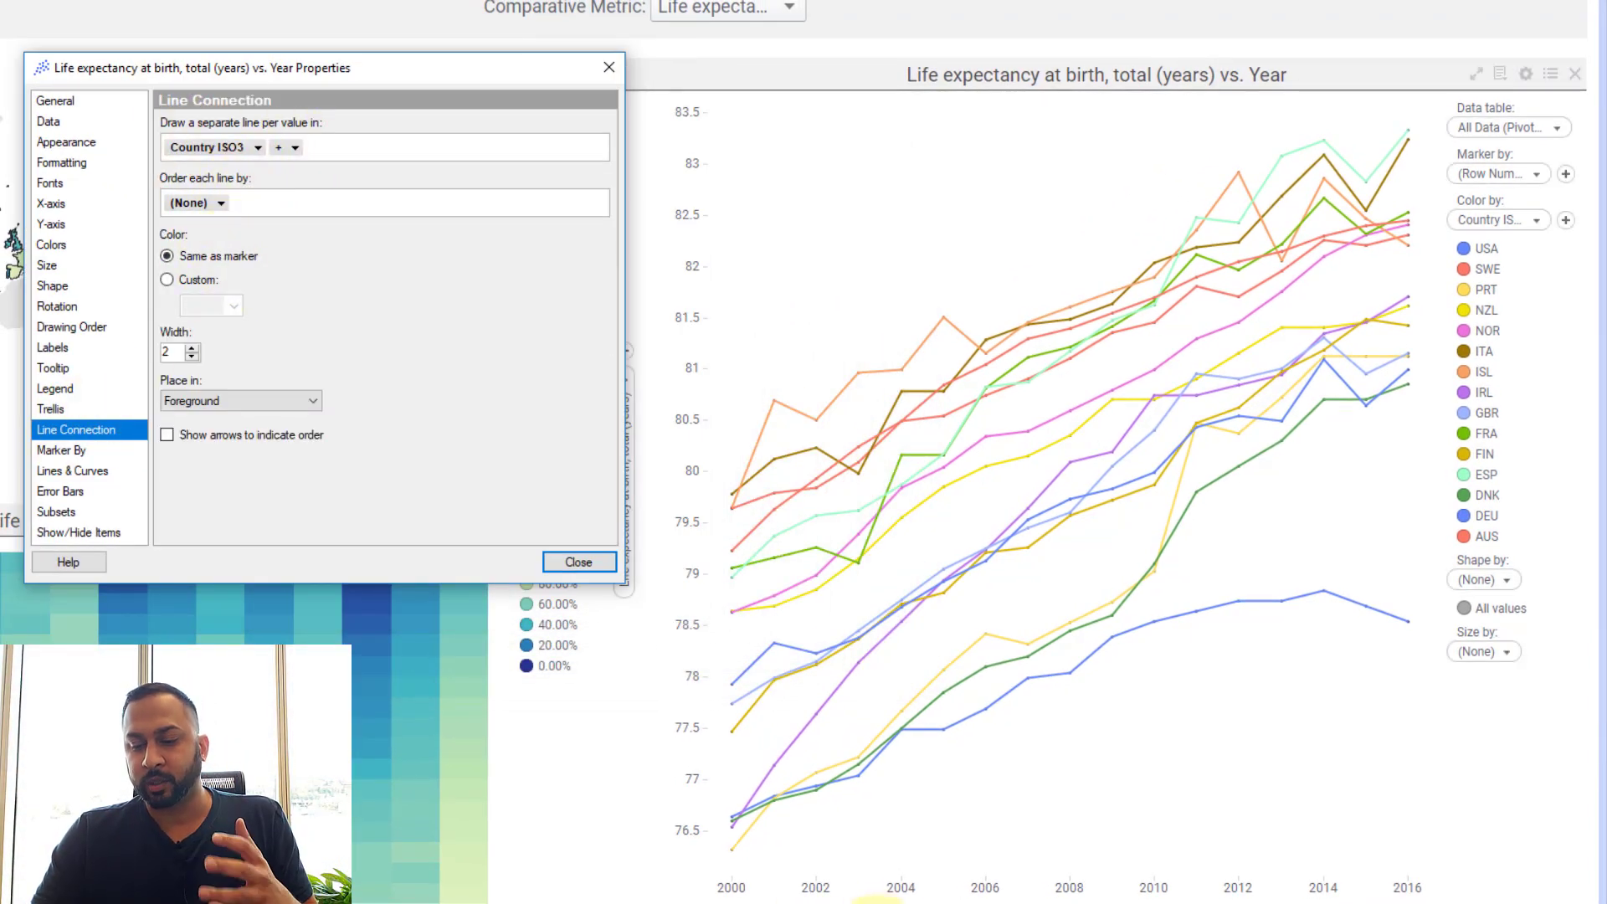
pyautogui.click(221, 203)
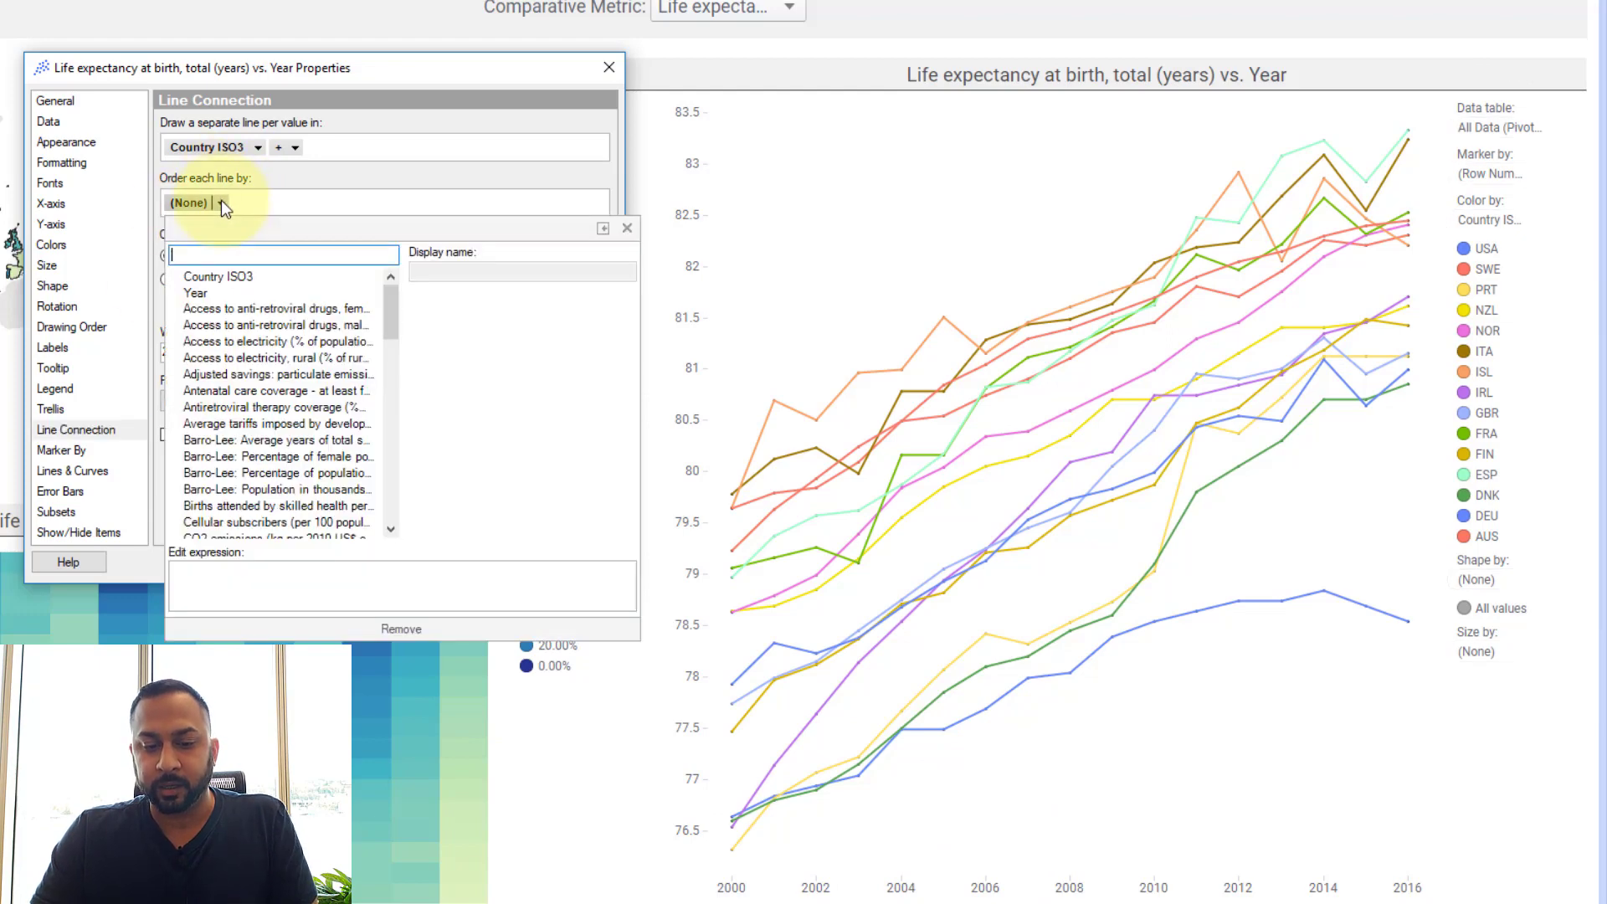
pyautogui.write('year')
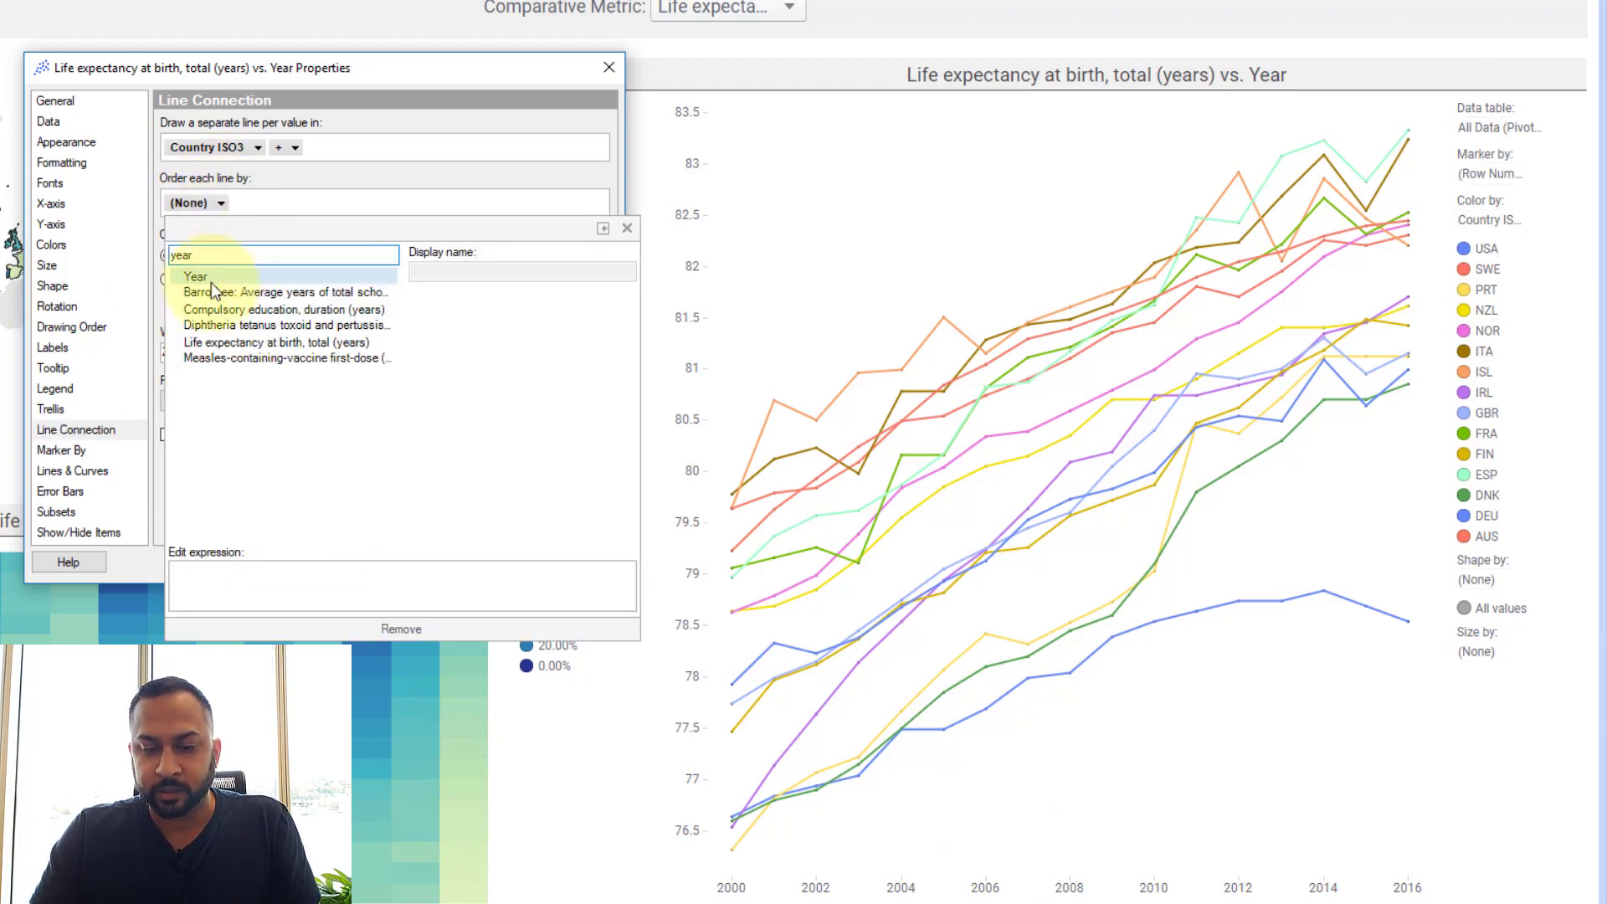
pyautogui.click(209, 278)
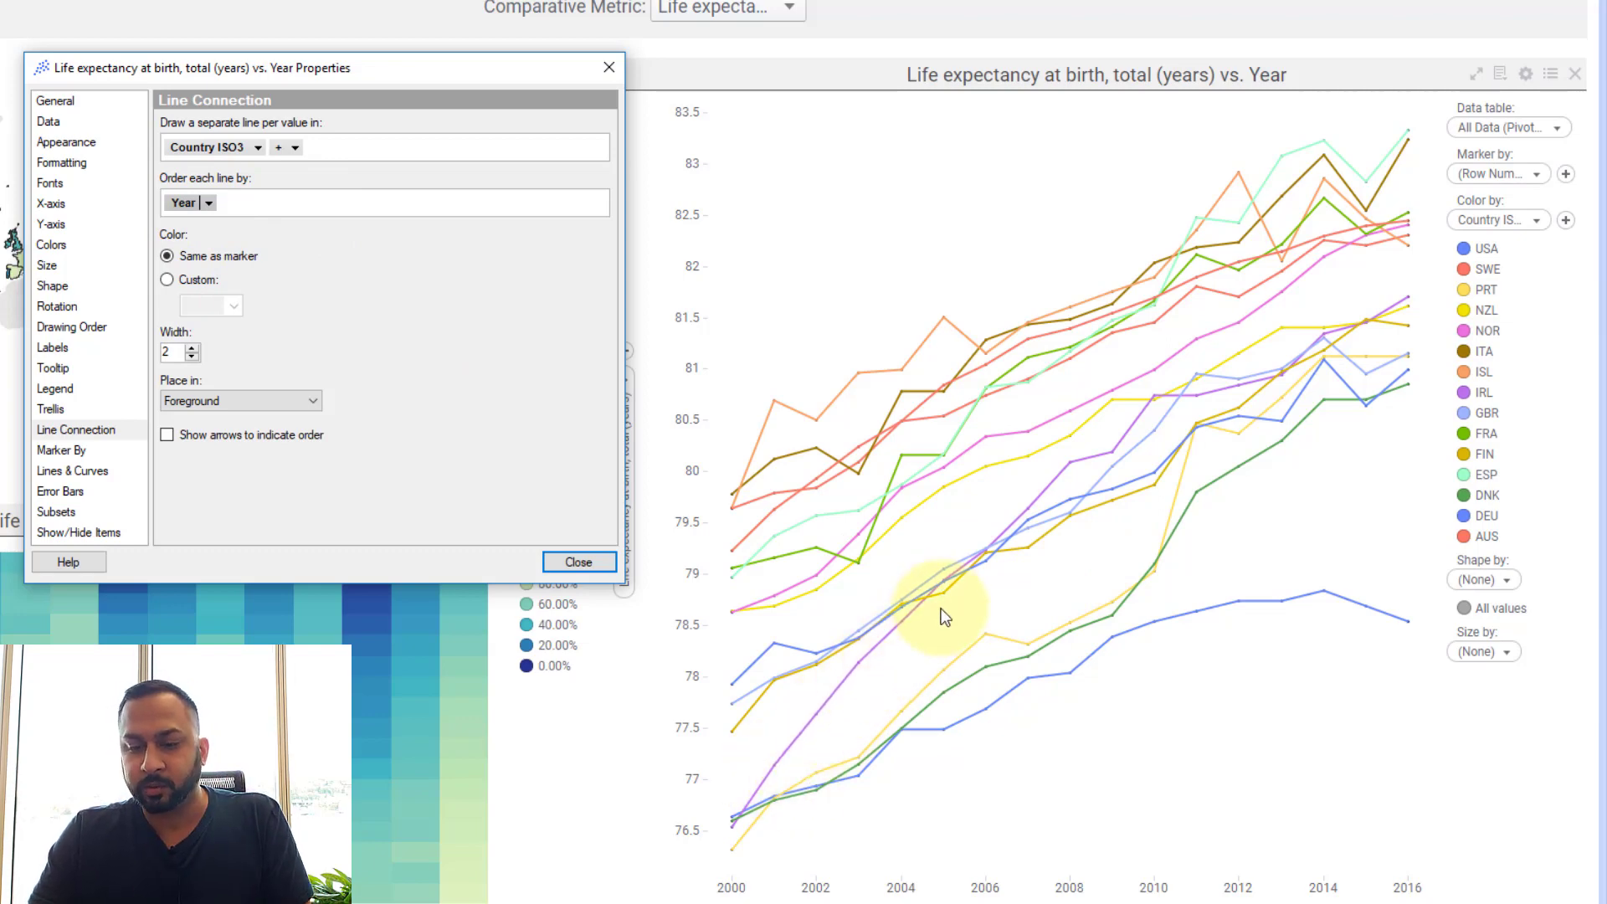
pyautogui.click(193, 347)
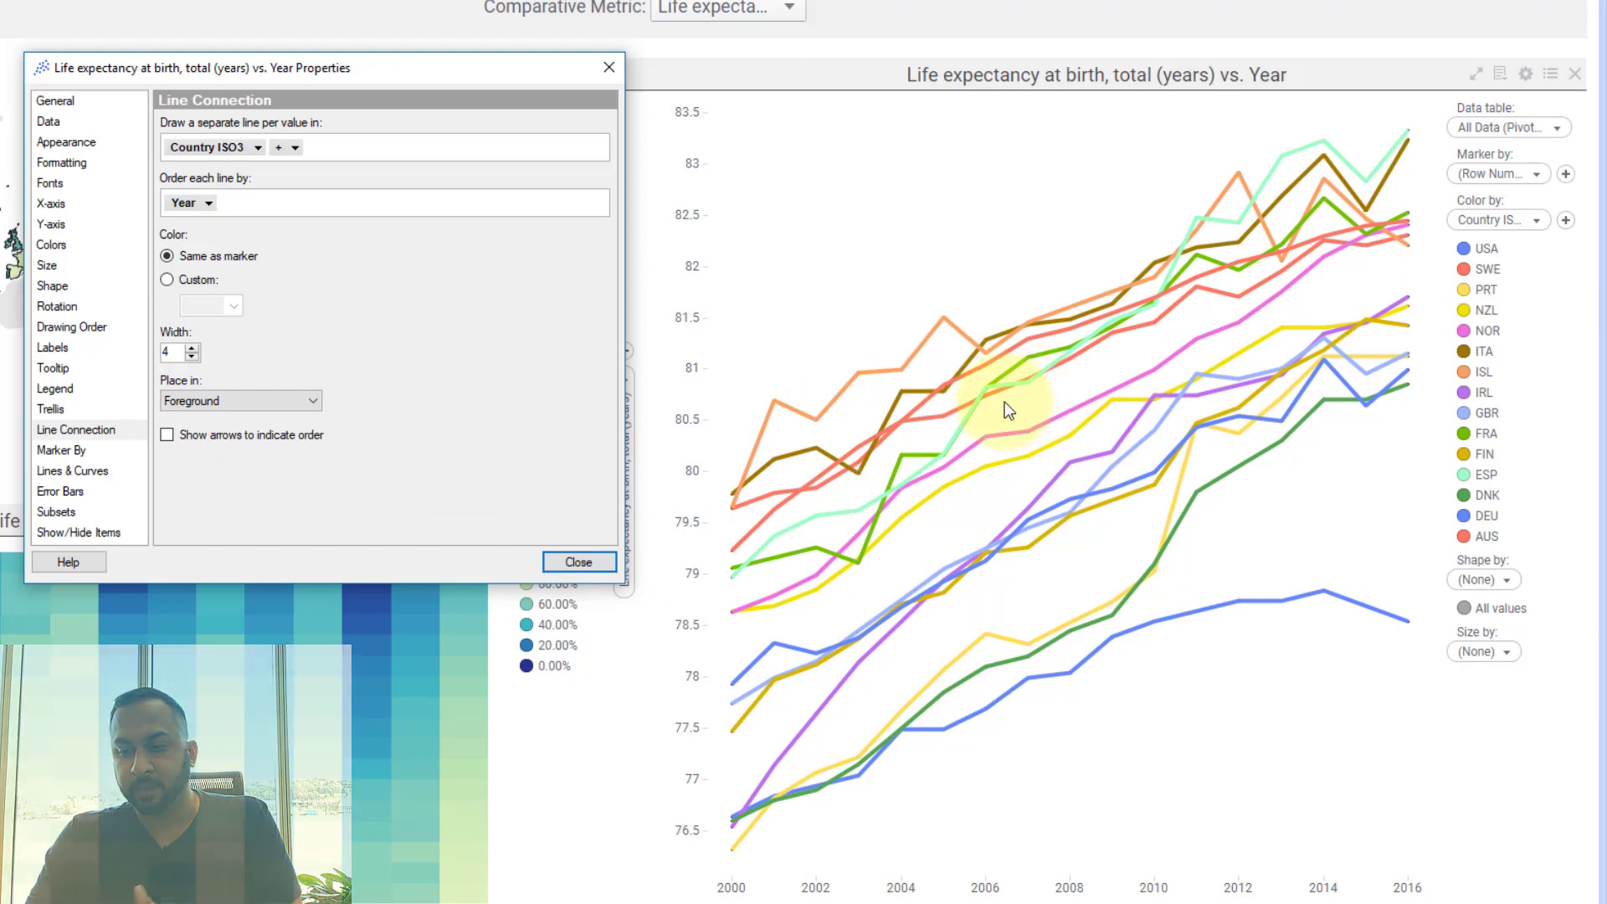
# Step: Colour lines by Life expectancy at birth, total (years), with a red-orange maximum colour
pyautogui.click(59, 244)
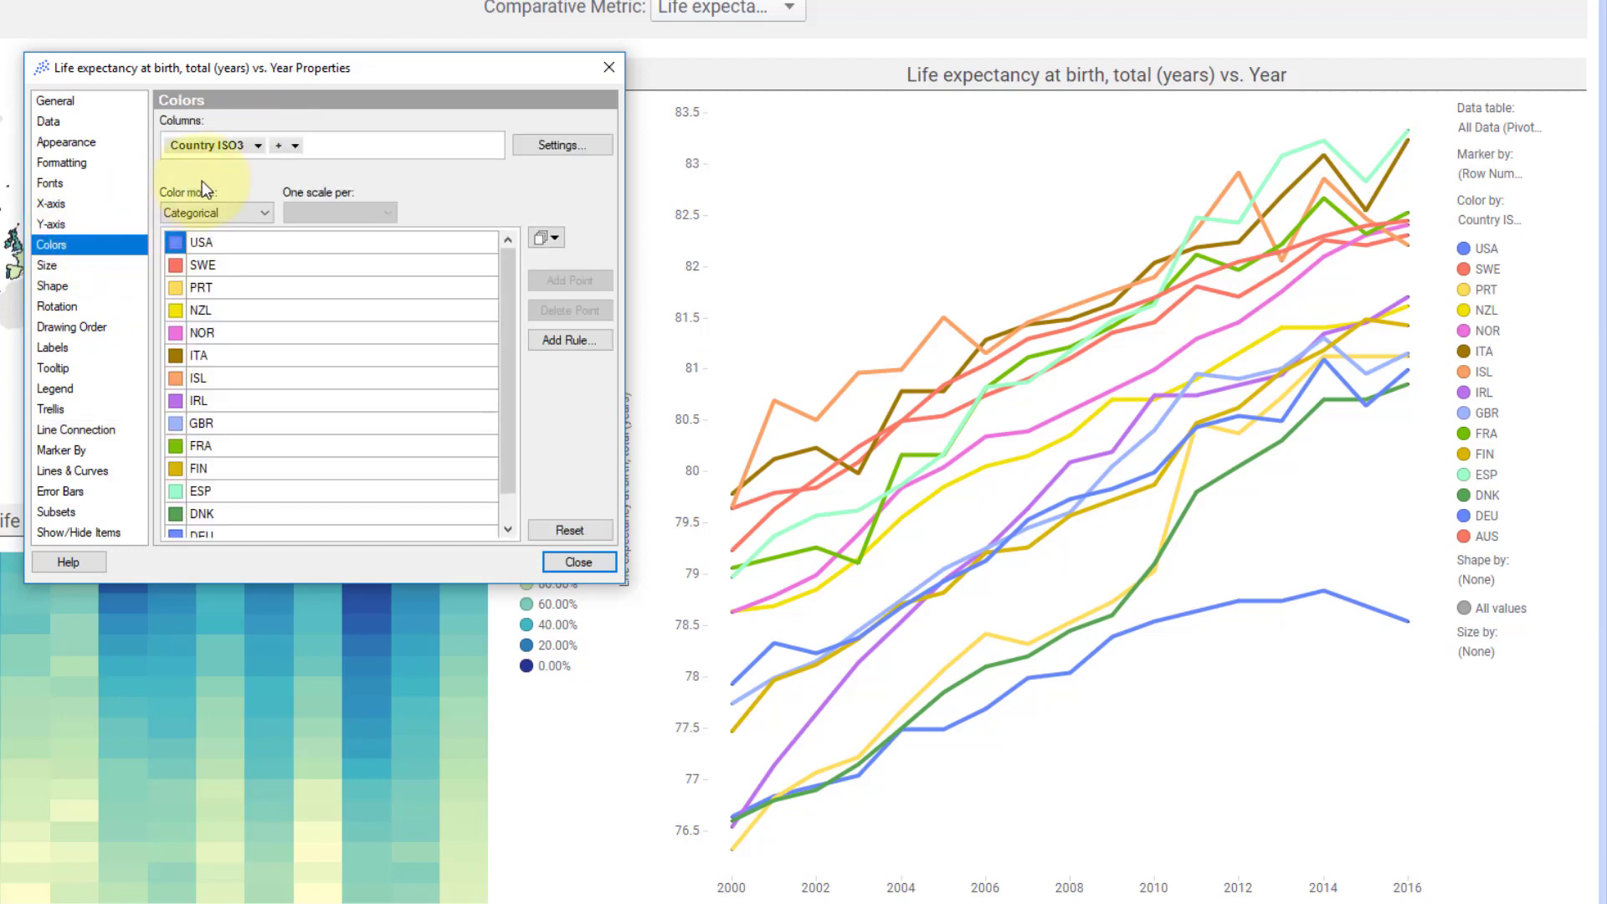
pyautogui.click(257, 146)
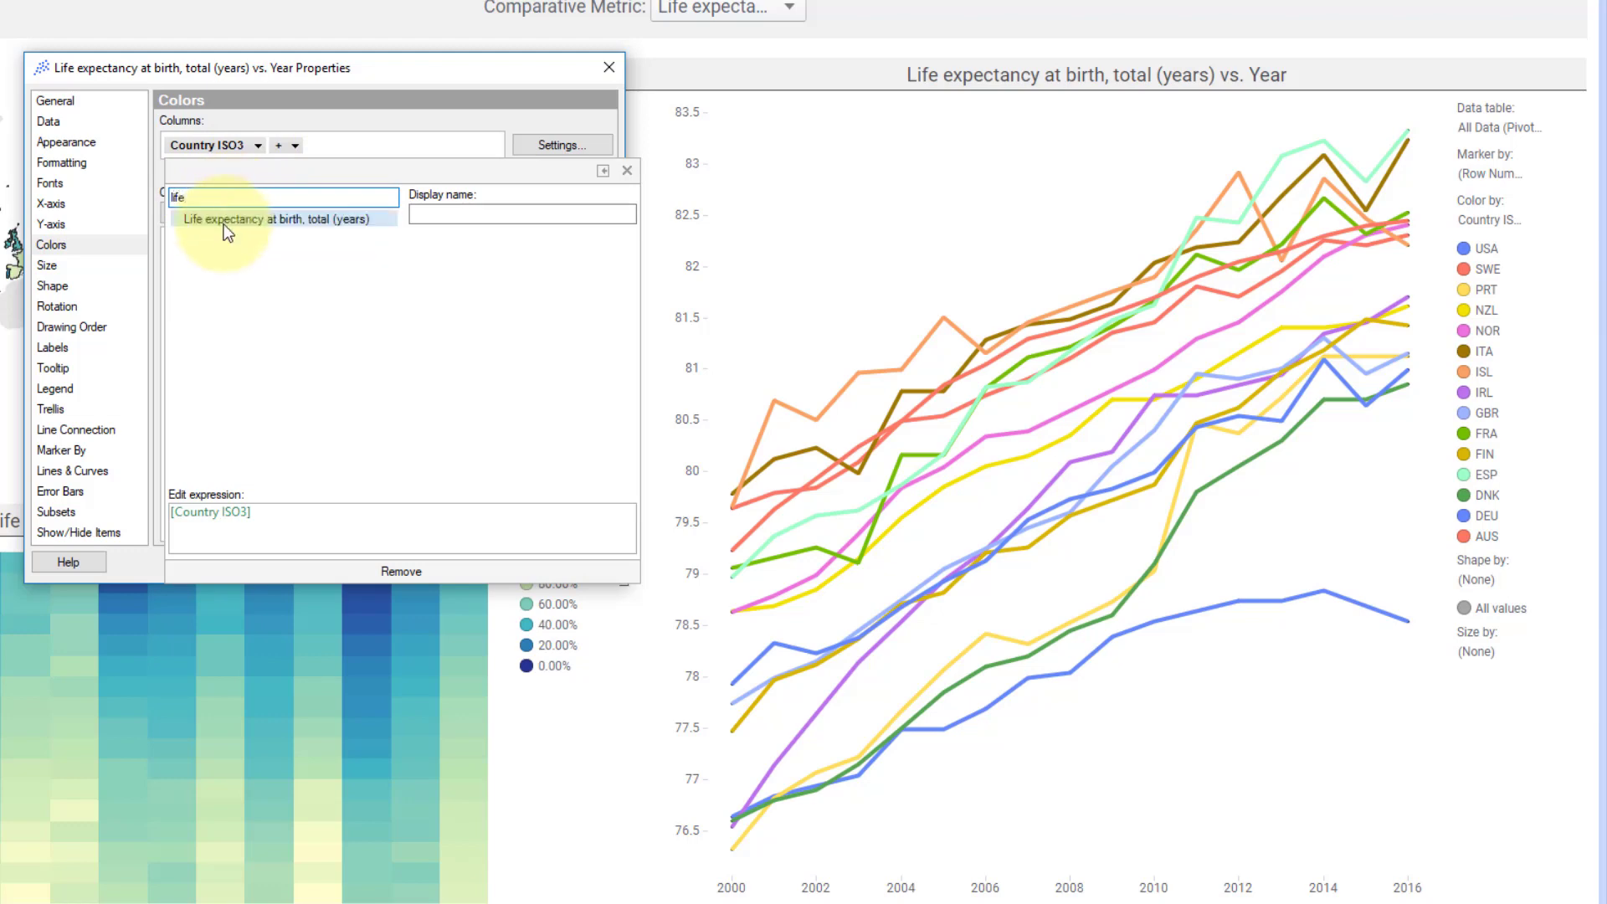
pyautogui.click(226, 219)
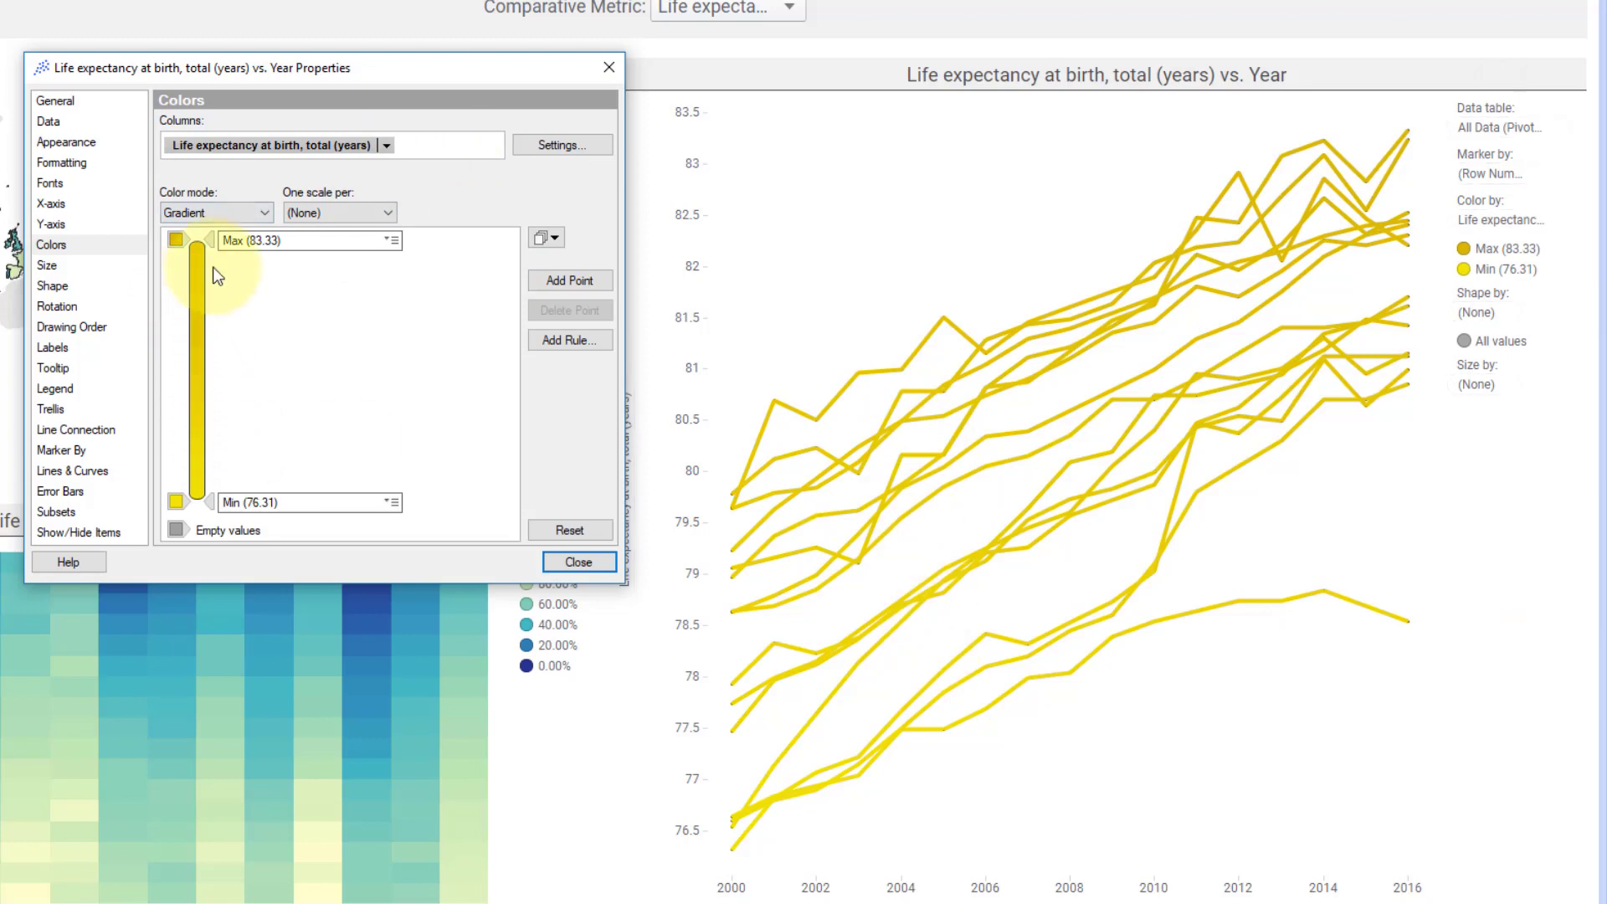
pyautogui.click(175, 240)
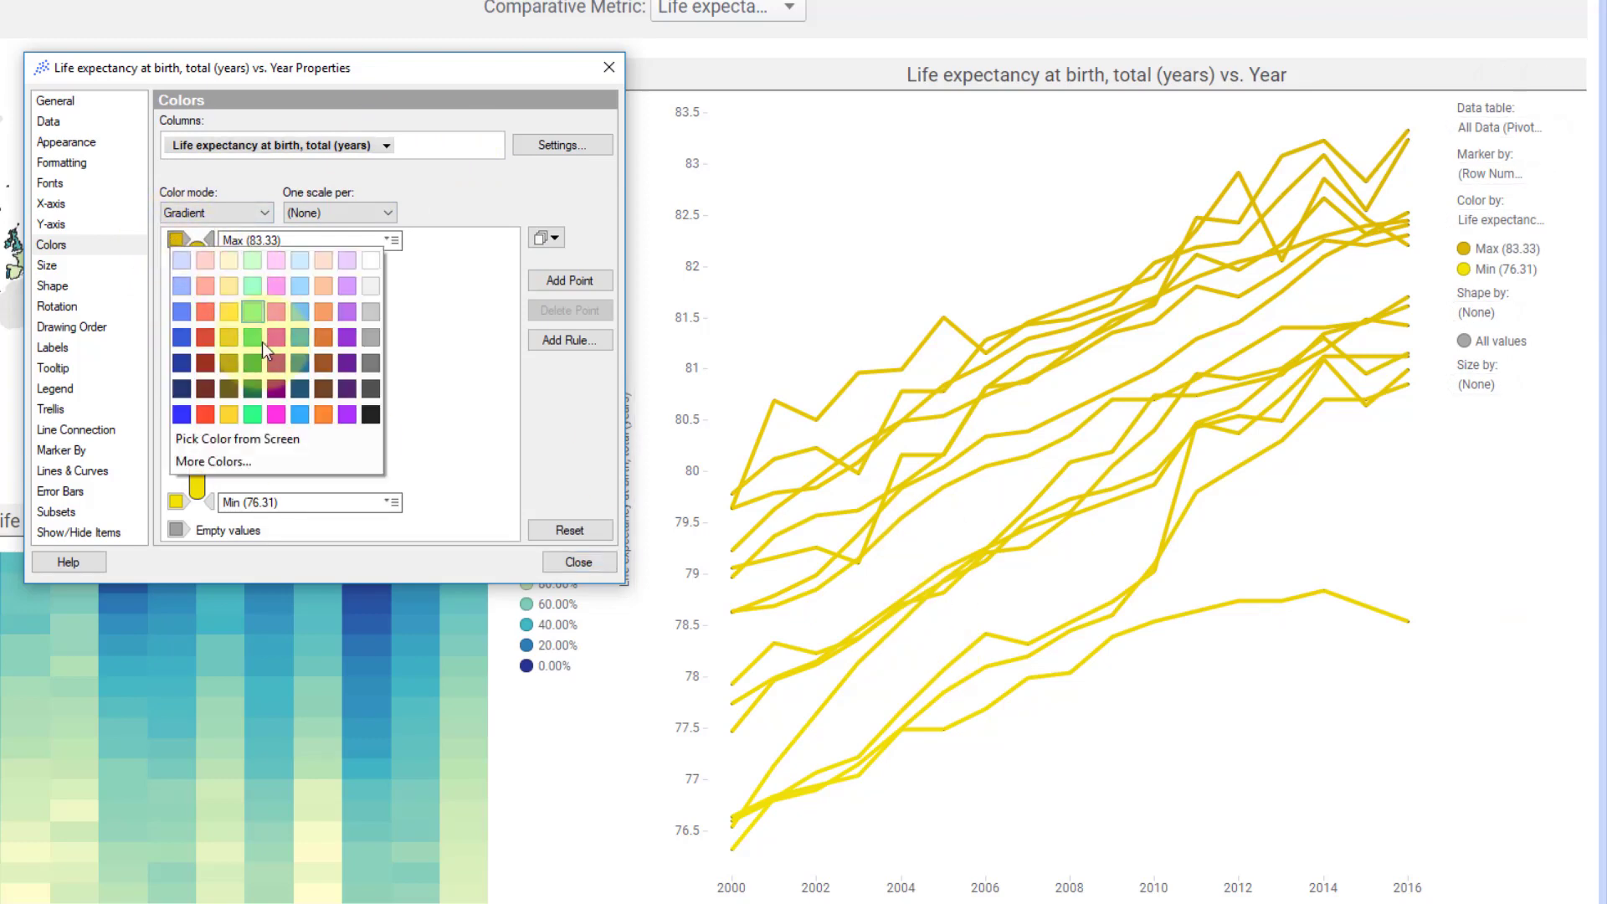
pyautogui.click(204, 415)
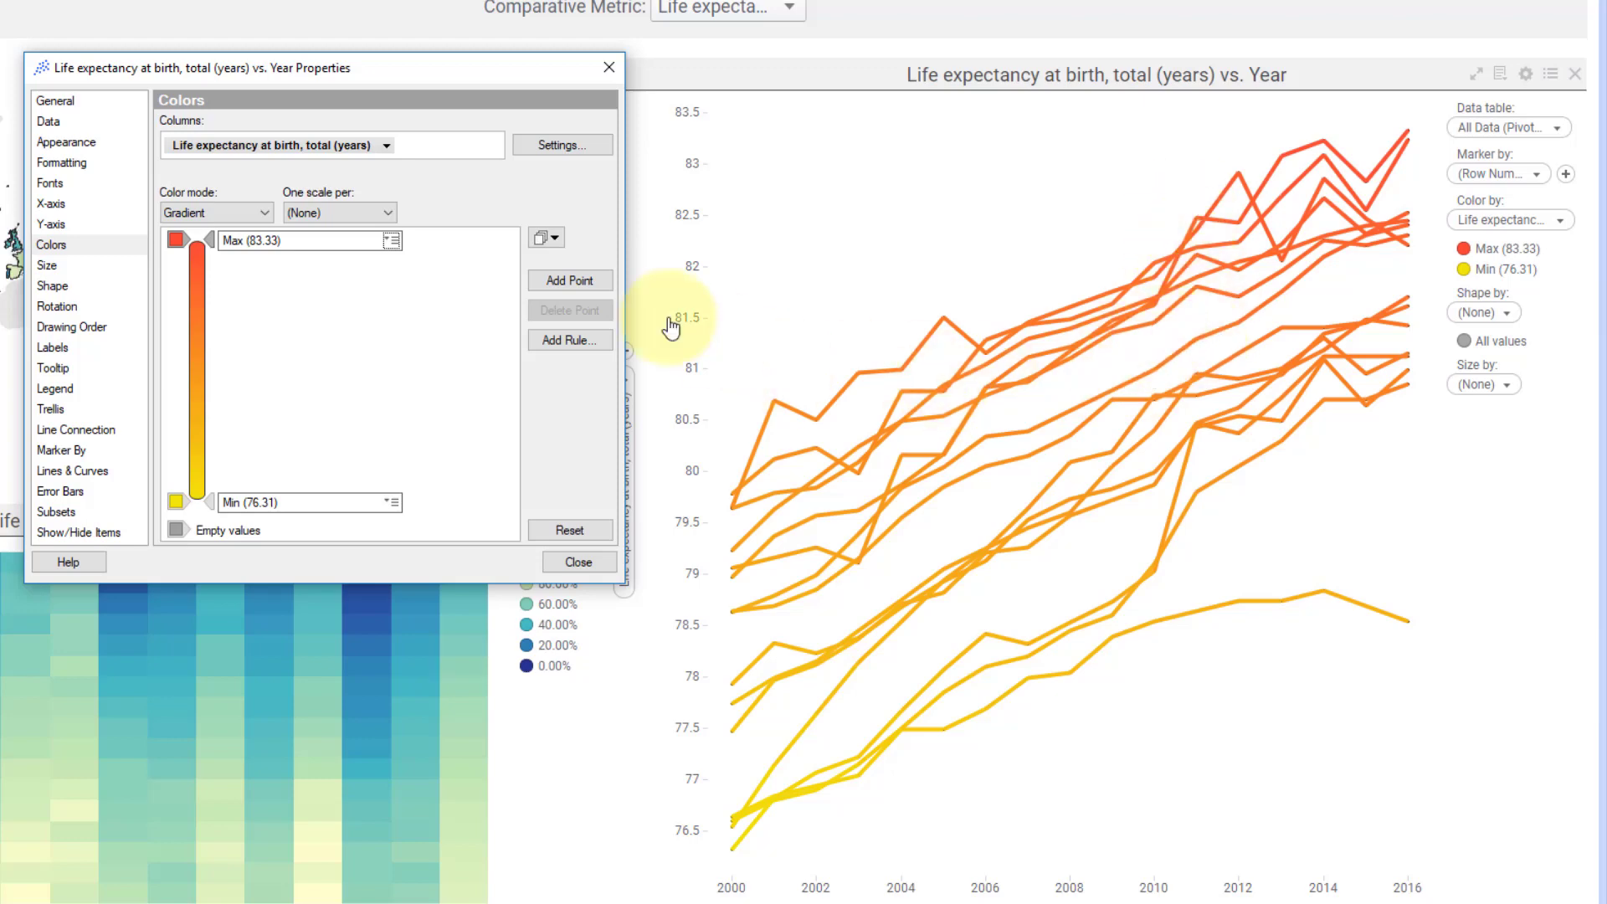
# Step: Apply the Sequential 2 colour scheme from Document Color Schemes
pyautogui.click(560, 241)
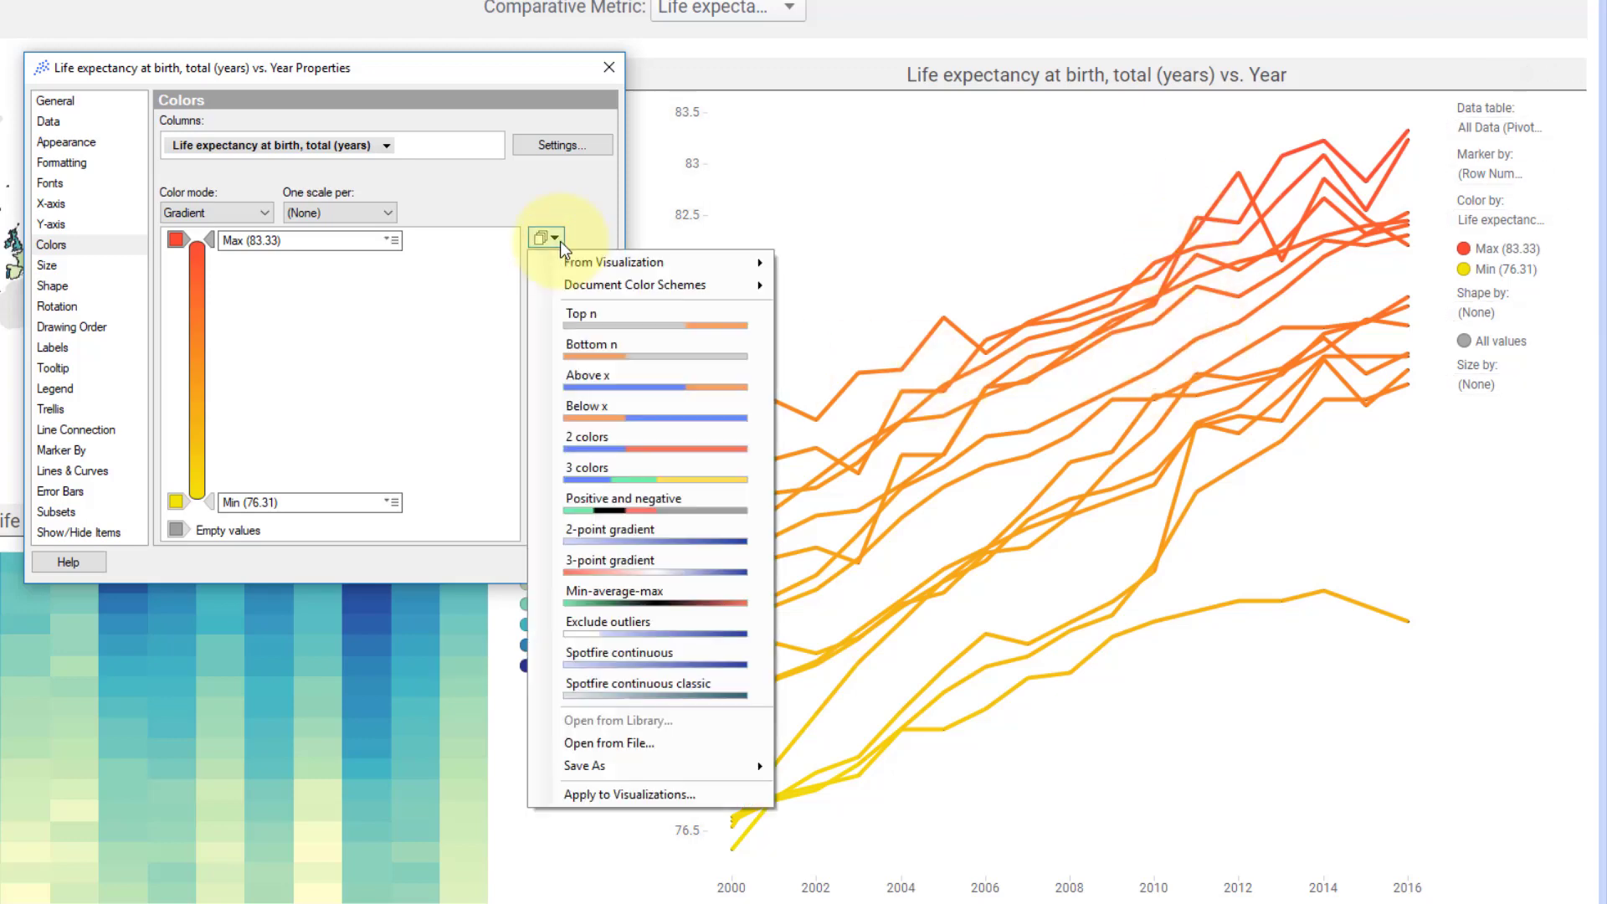
pyautogui.moveTo(567, 282)
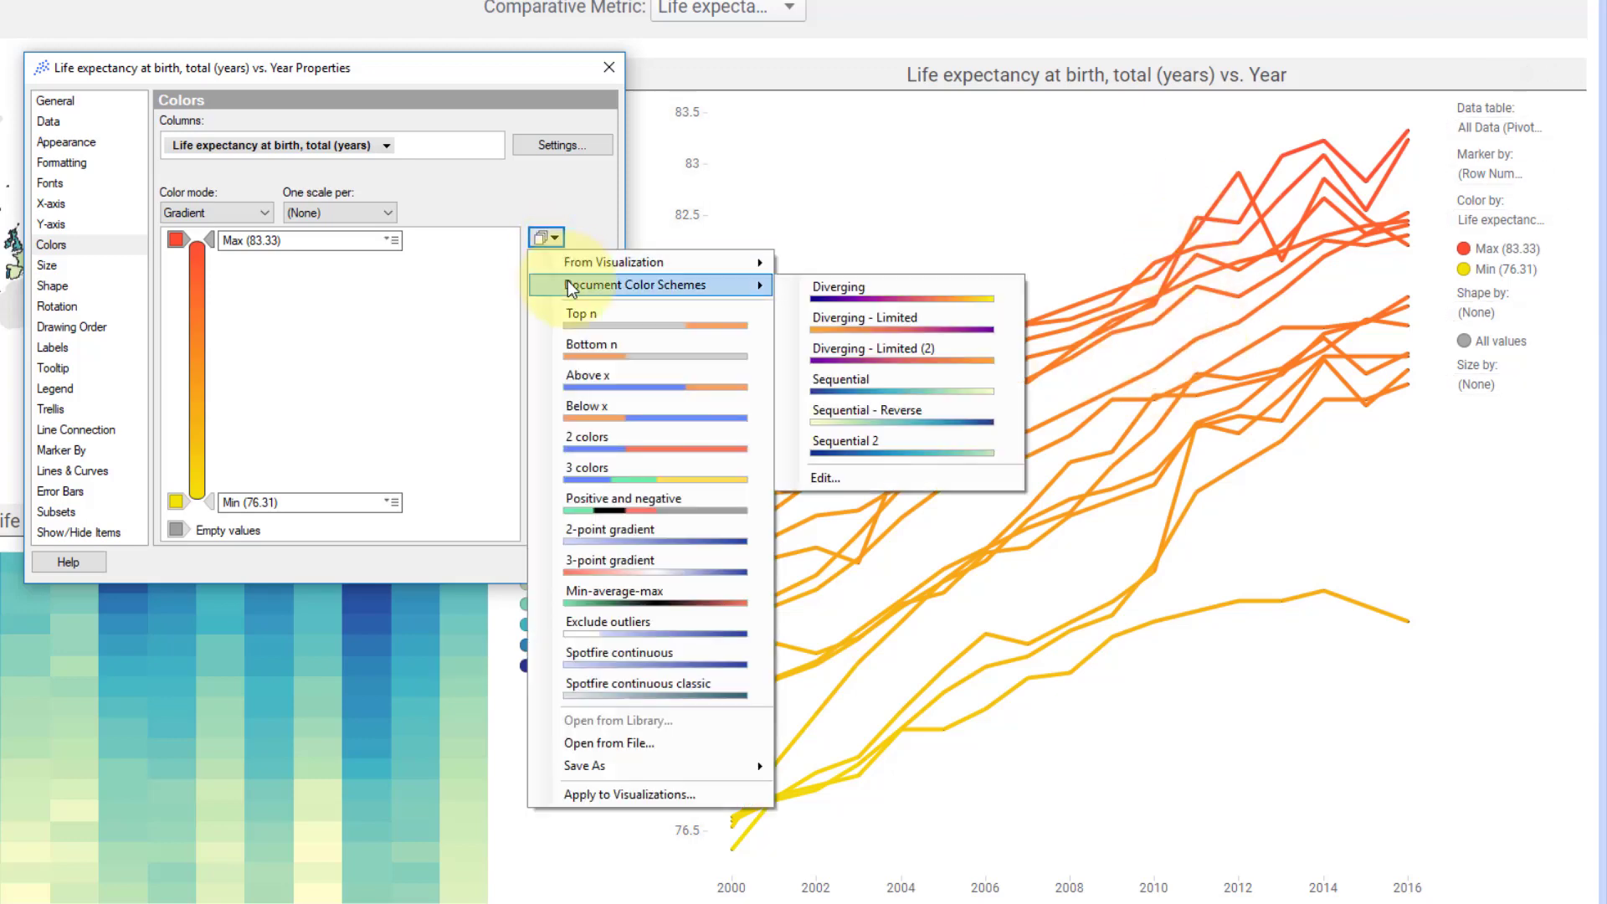
pyautogui.click(886, 445)
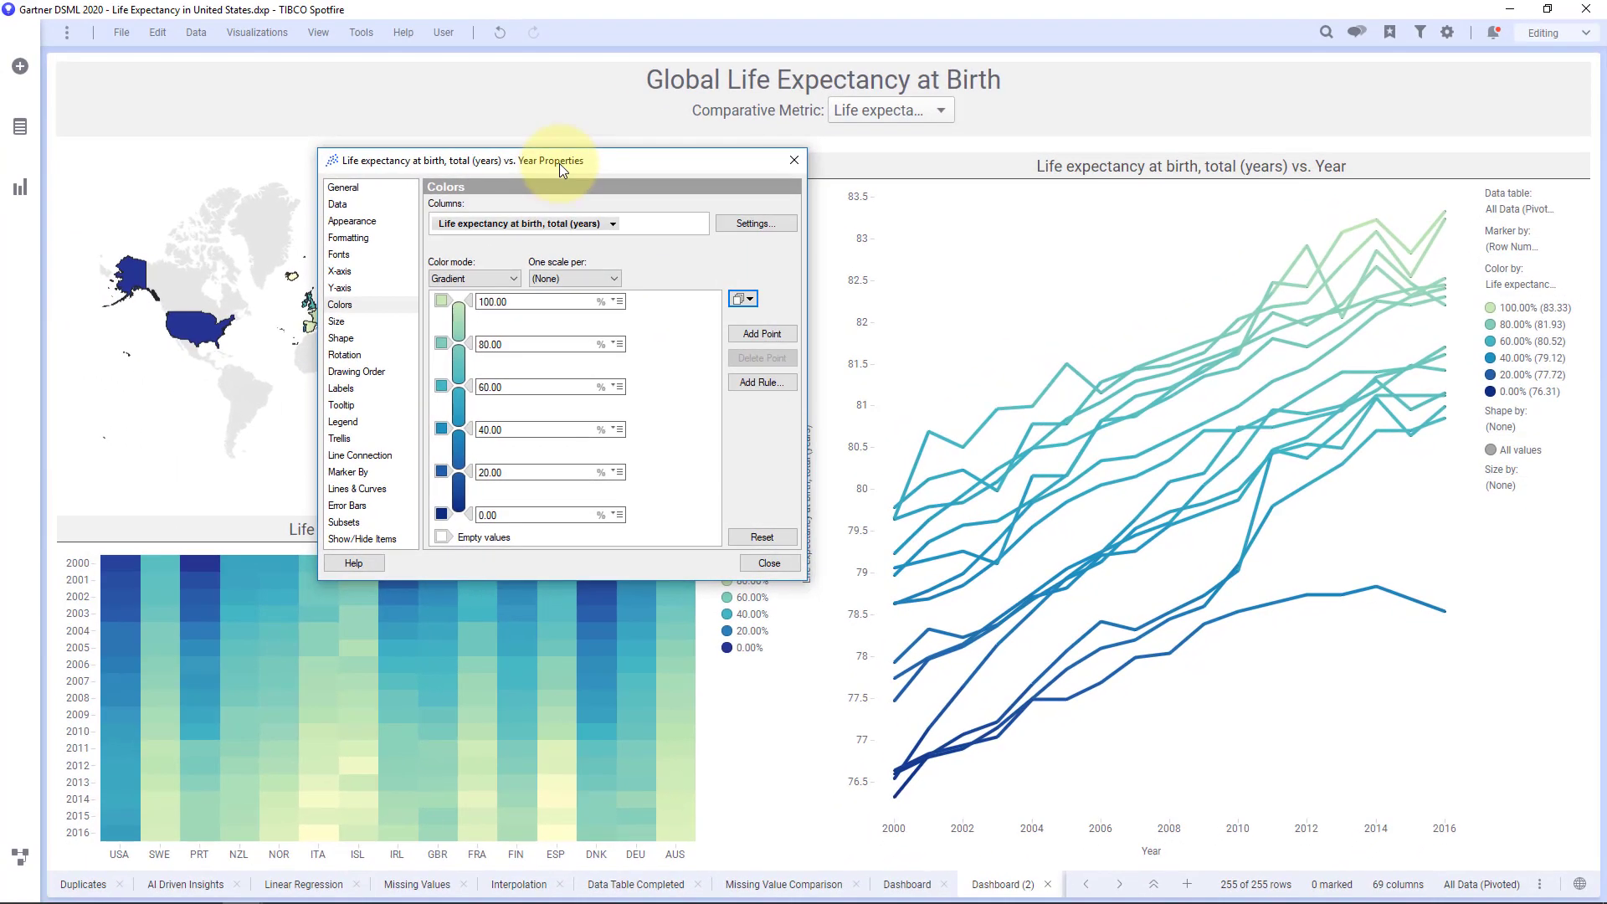
pyautogui.moveTo(496, 139); pyautogui.dragTo(383, 82)
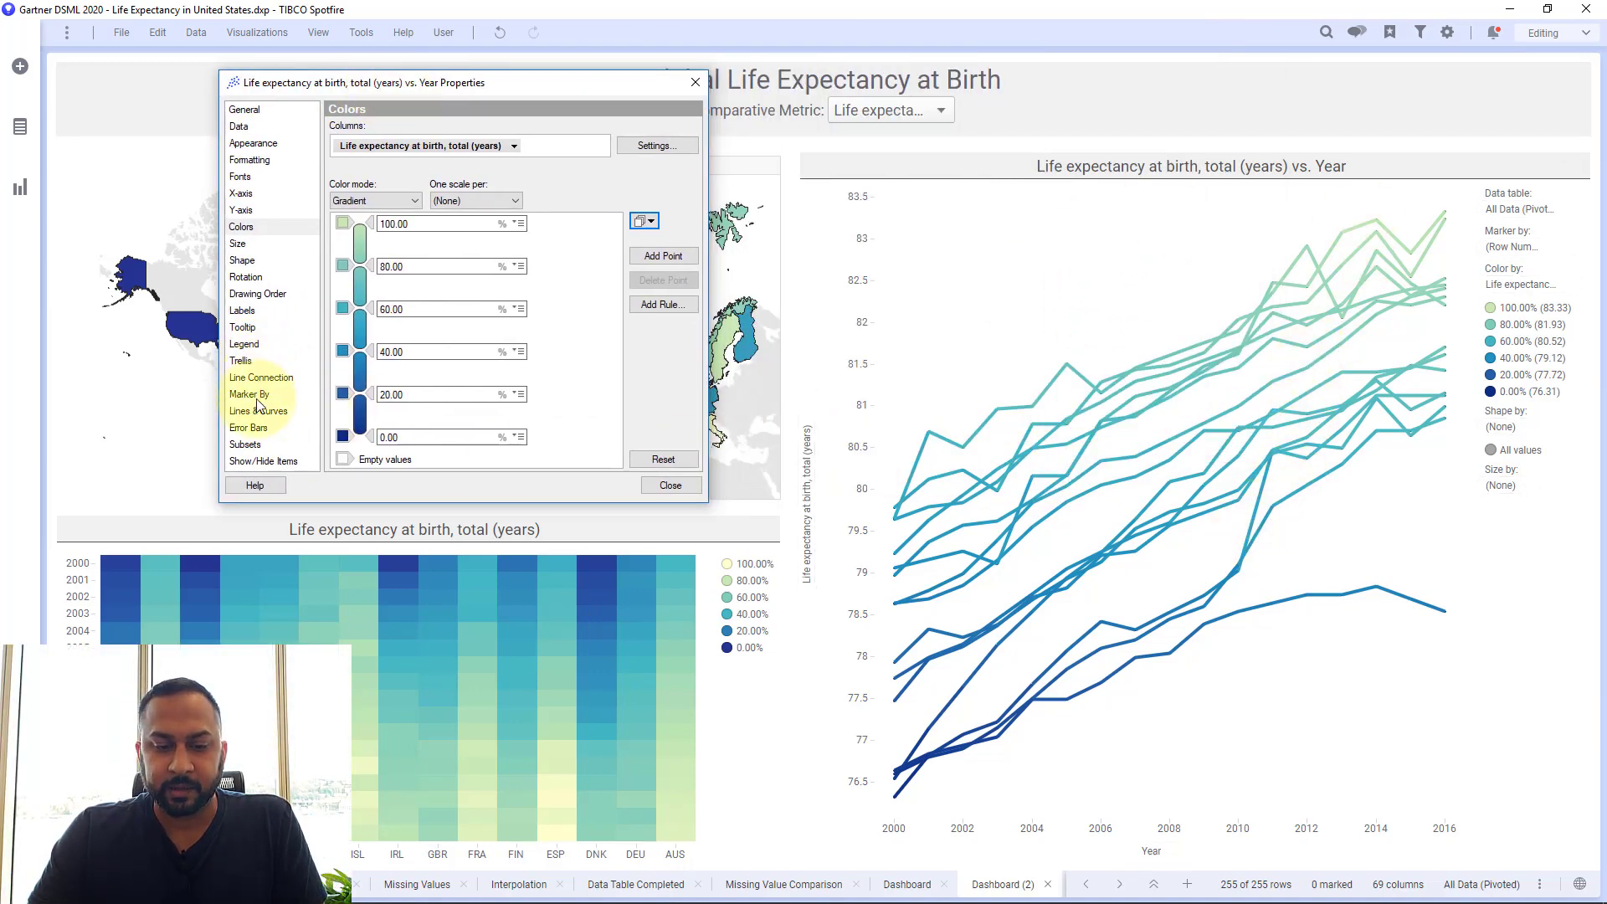
# Step: Label the lines by Country ISO3 and close the Properties dialog
pyautogui.click(251, 310)
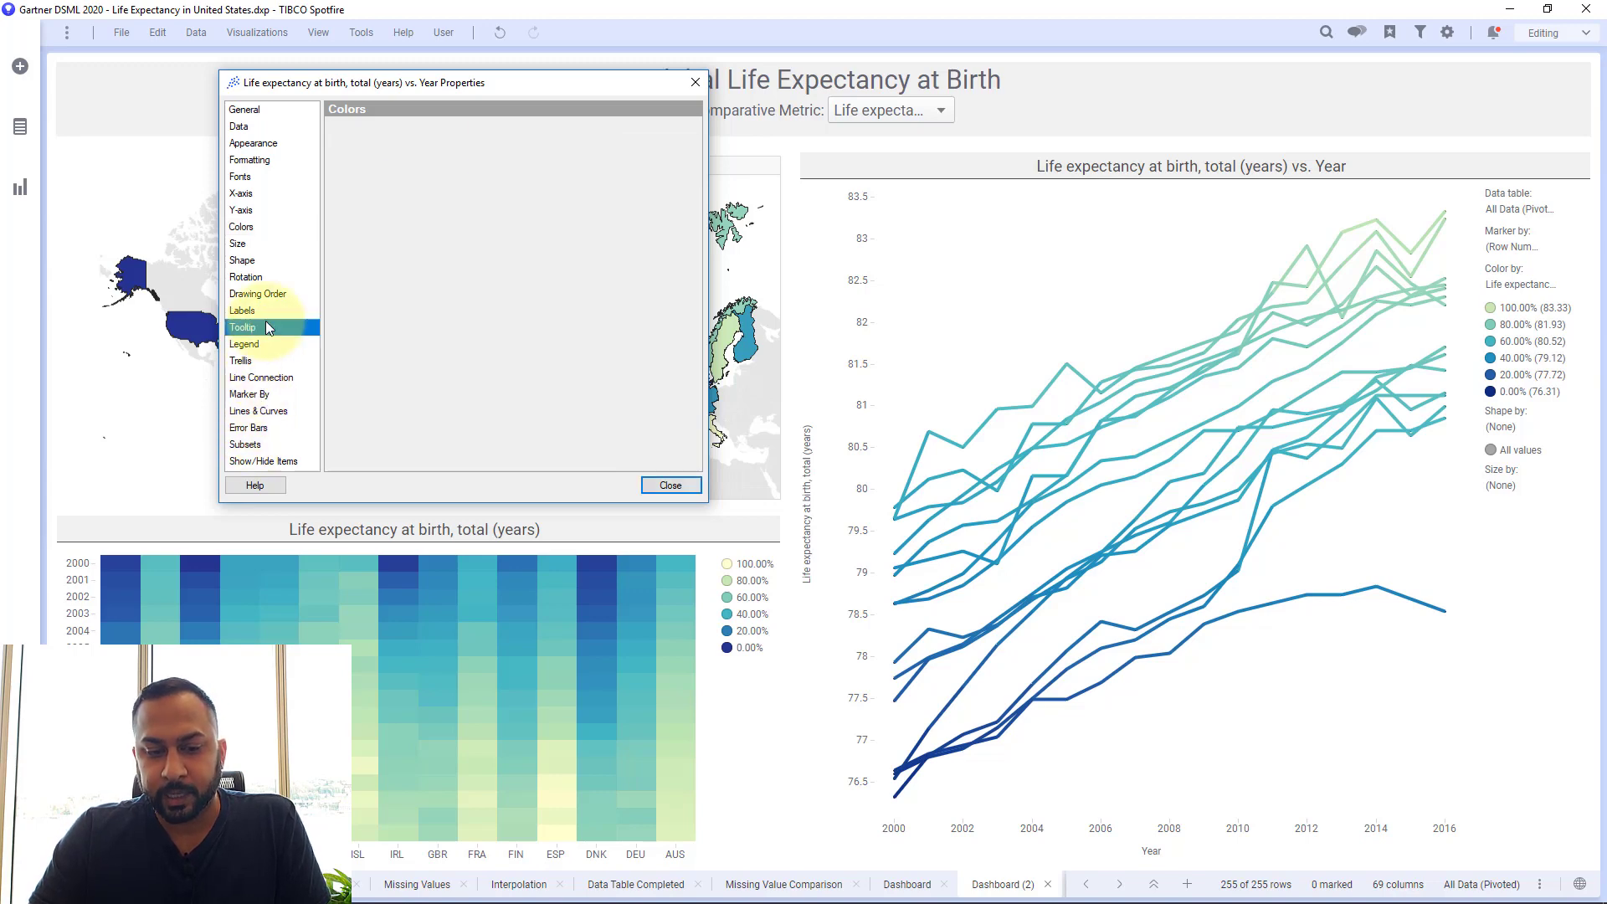
pyautogui.click(382, 149)
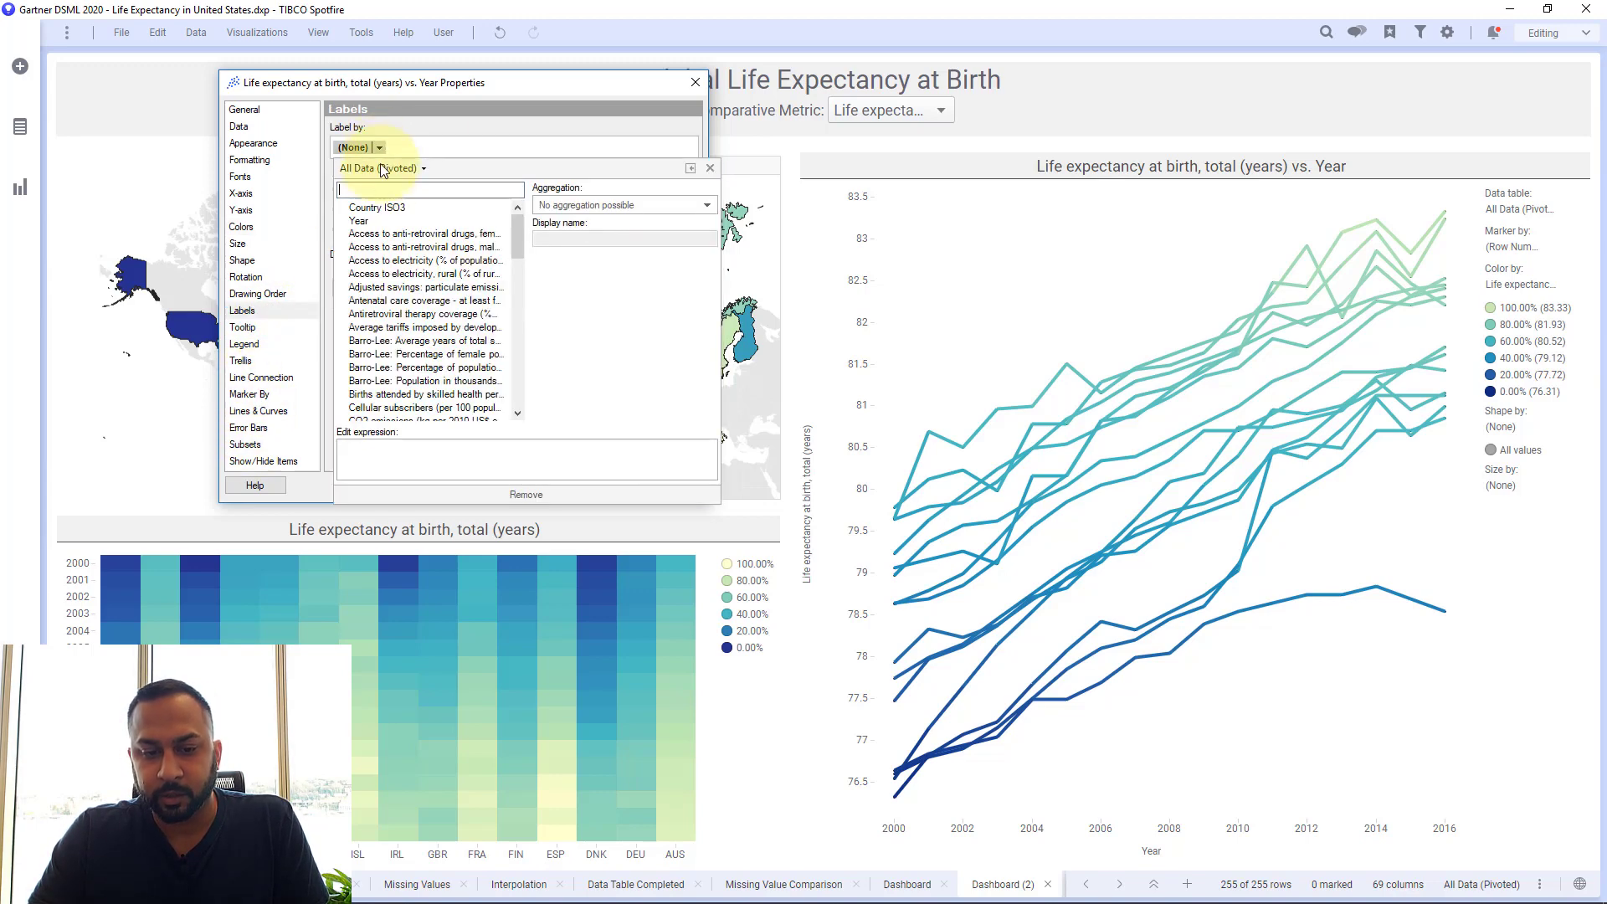
pyautogui.click(370, 207)
pyautogui.click(501, 149)
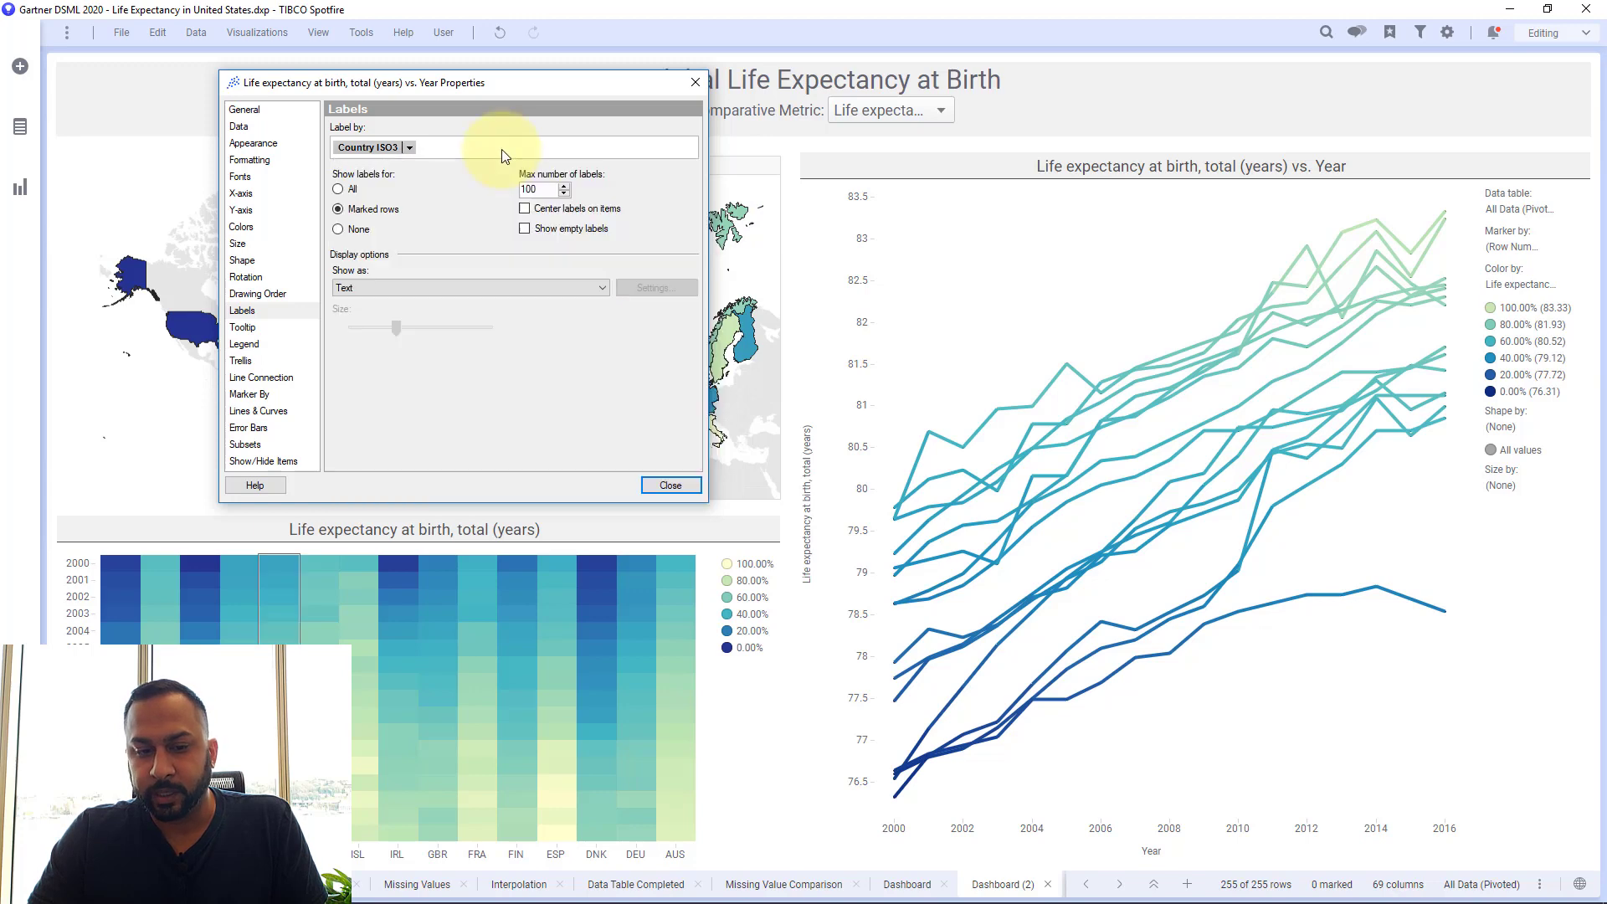
pyautogui.click(338, 189)
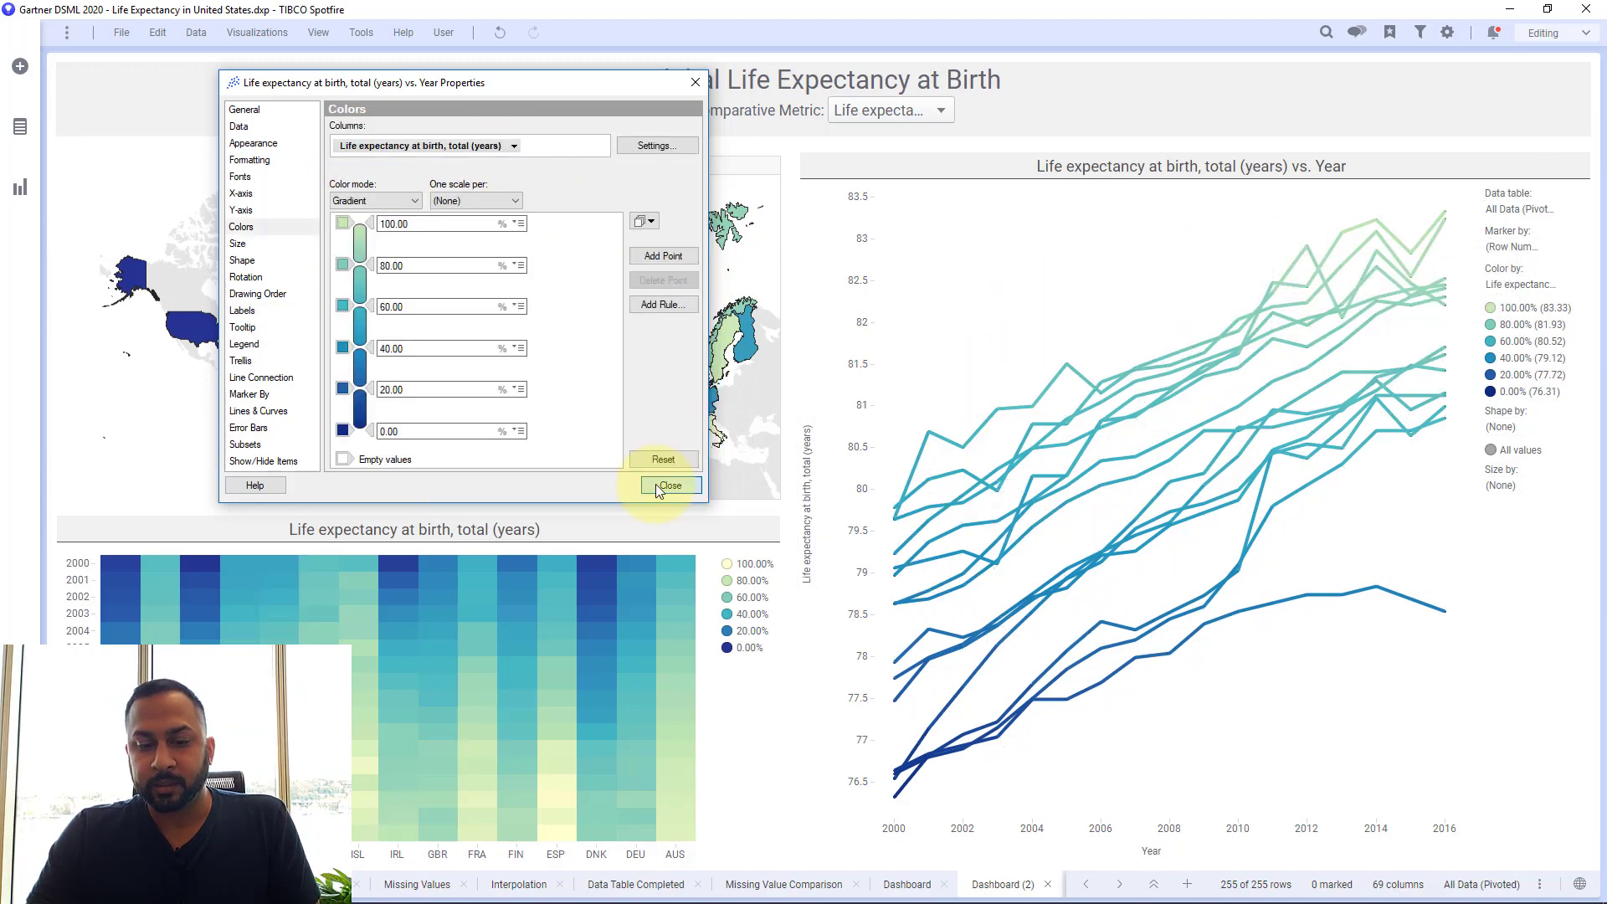
pyautogui.click(669, 485)
# Step: Add All Data (Unpivoted) as a linked table renamed 'USA Reference Line'
pyautogui.click(21, 67)
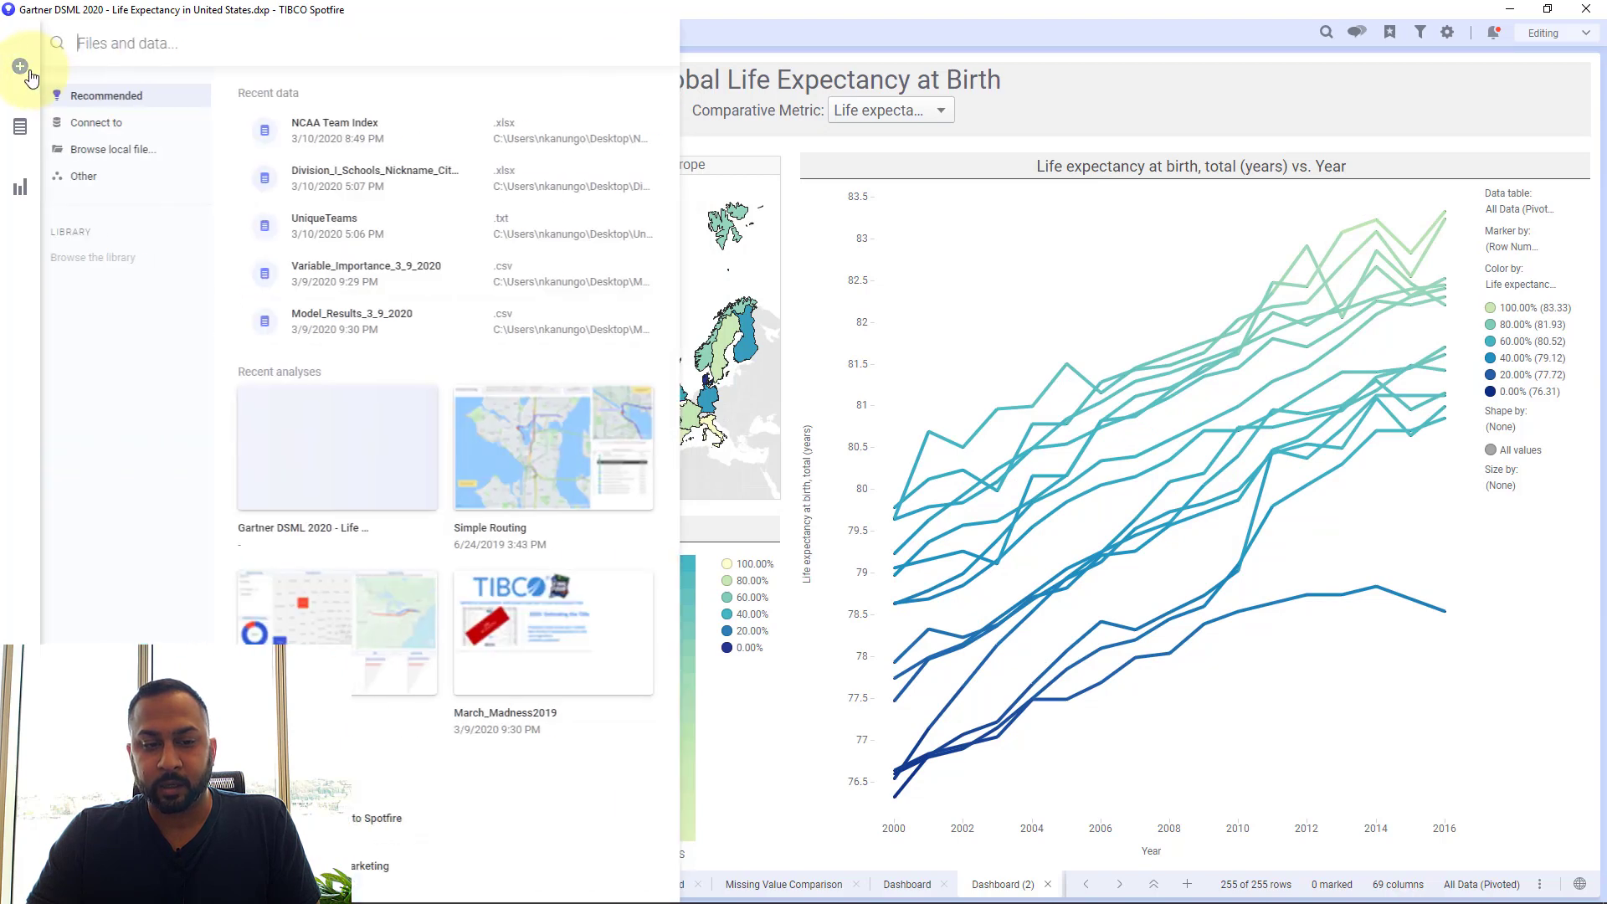
pyautogui.click(131, 177)
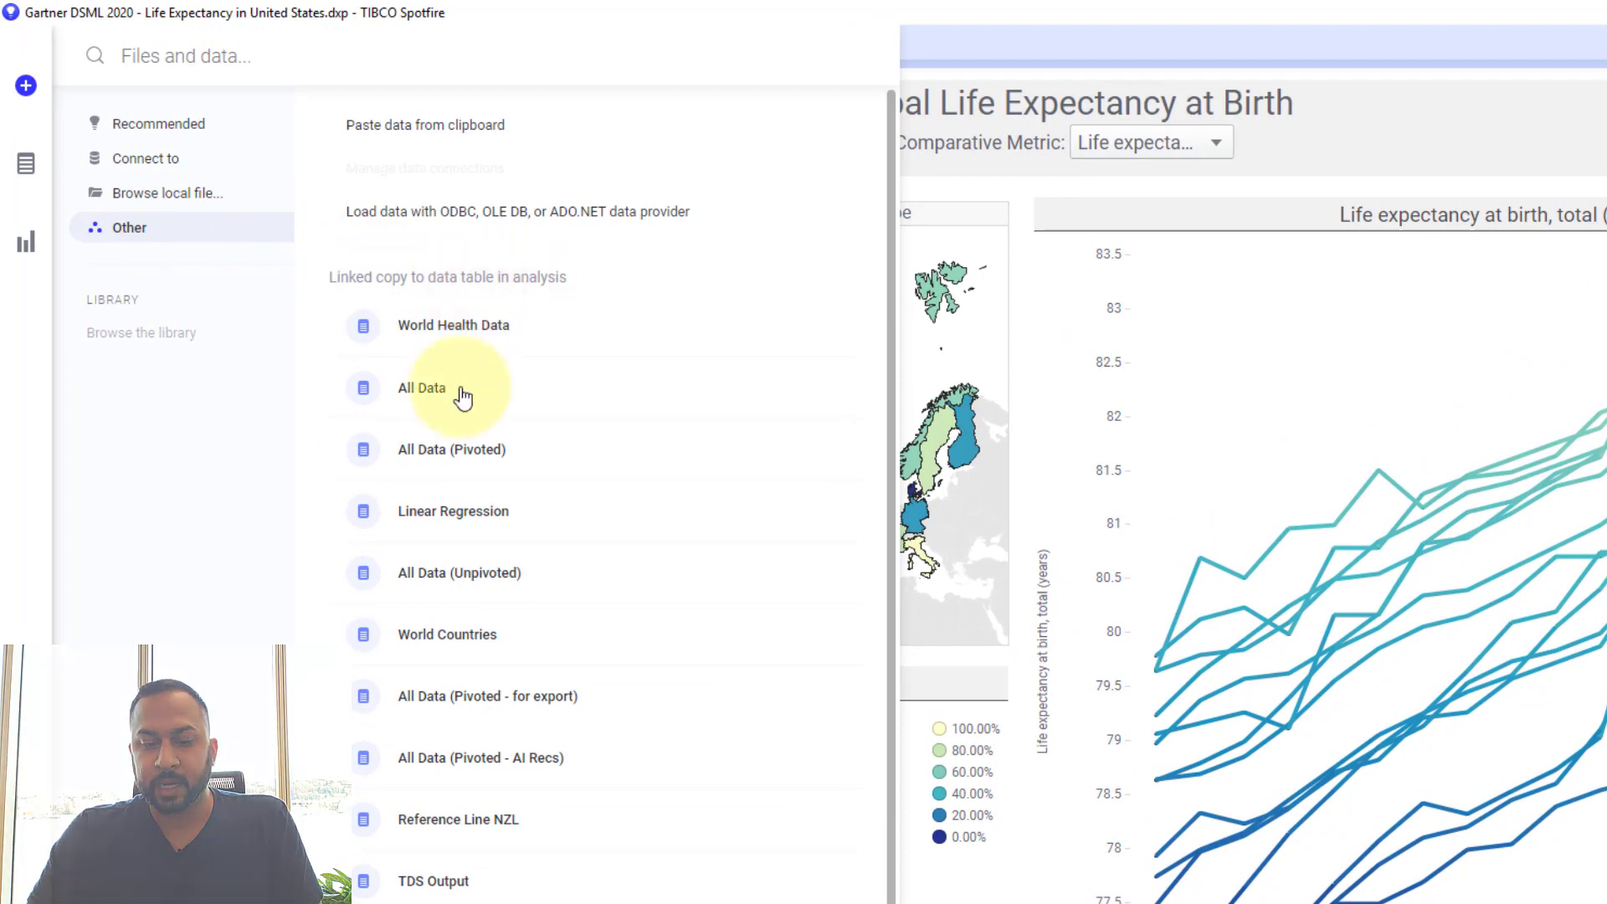
pyautogui.click(429, 578)
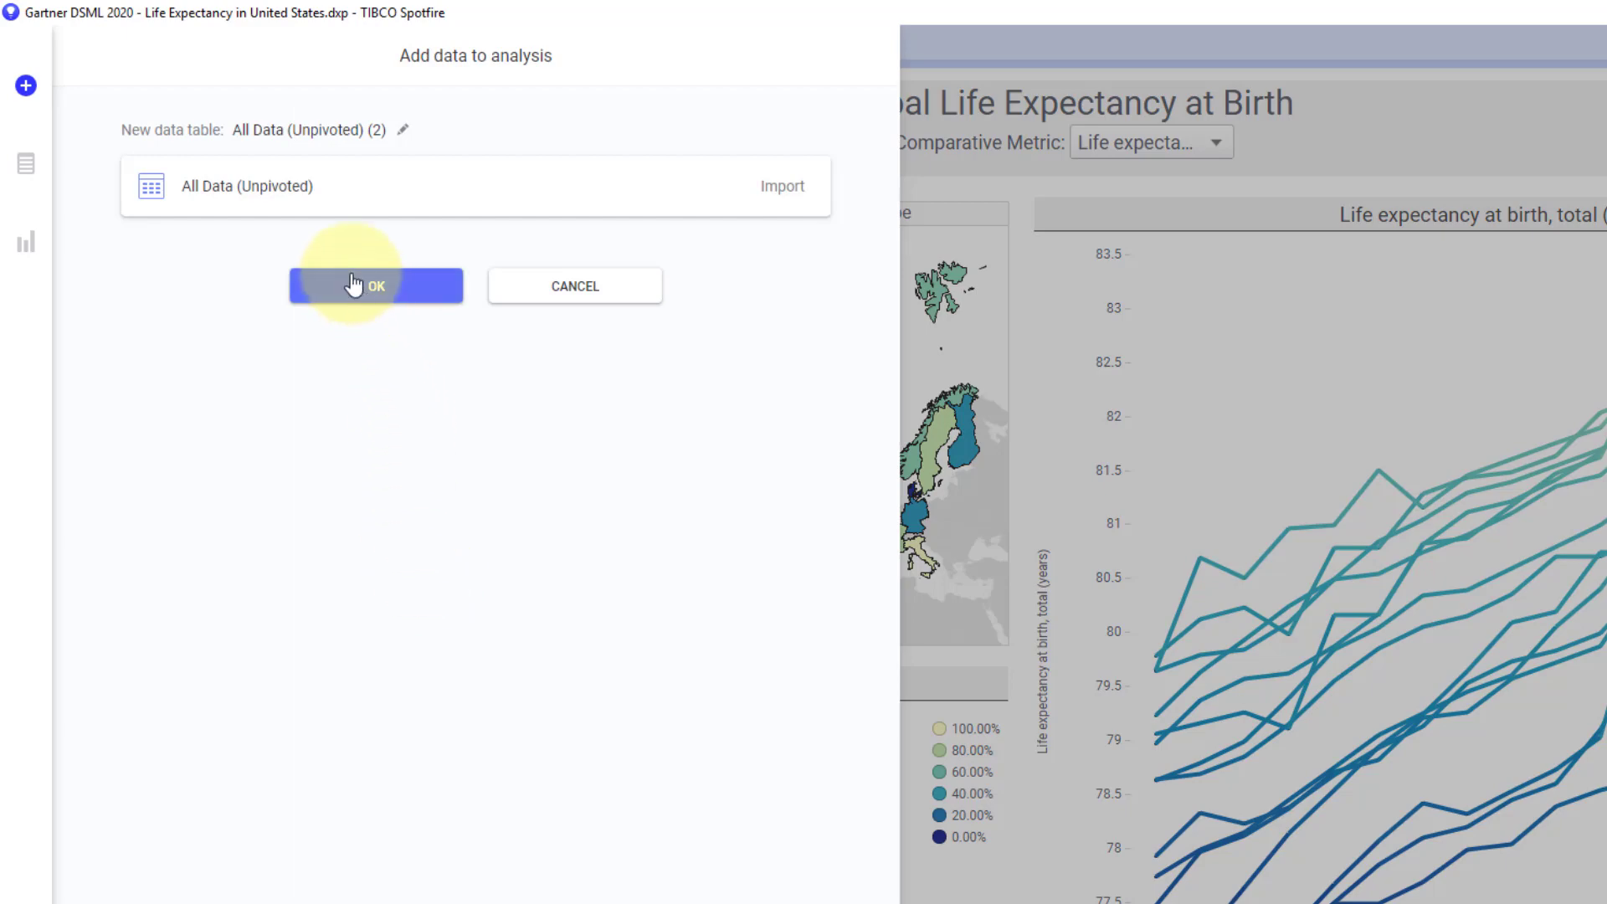
pyautogui.click(403, 133)
pyautogui.write('USA Ref')
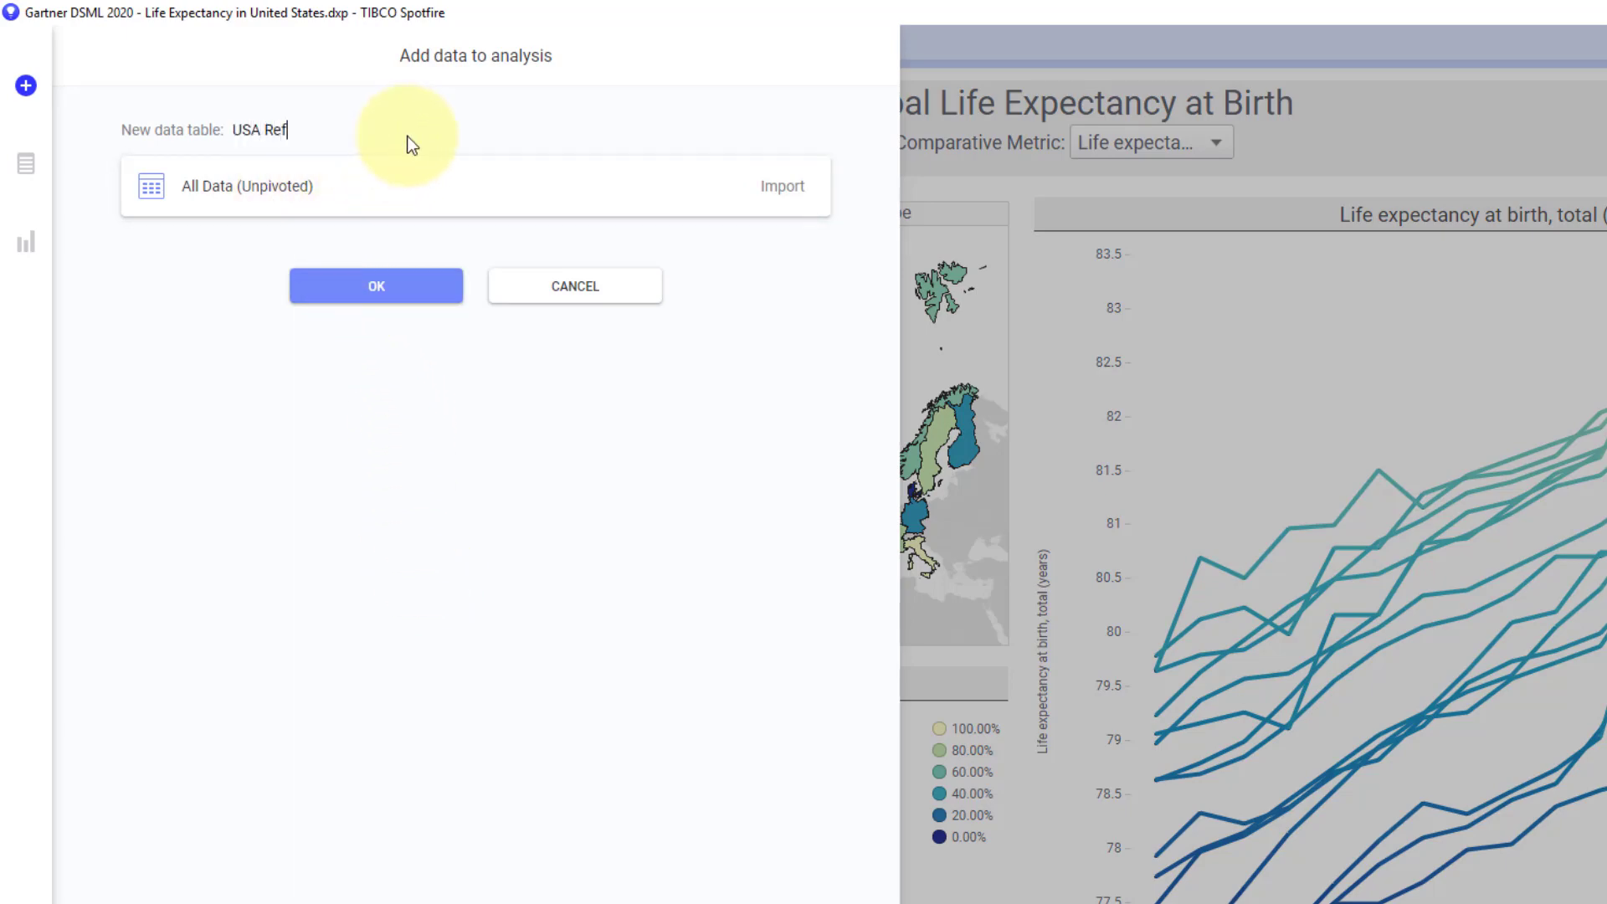
pyautogui.write('erence Line')
pyautogui.press('Return')
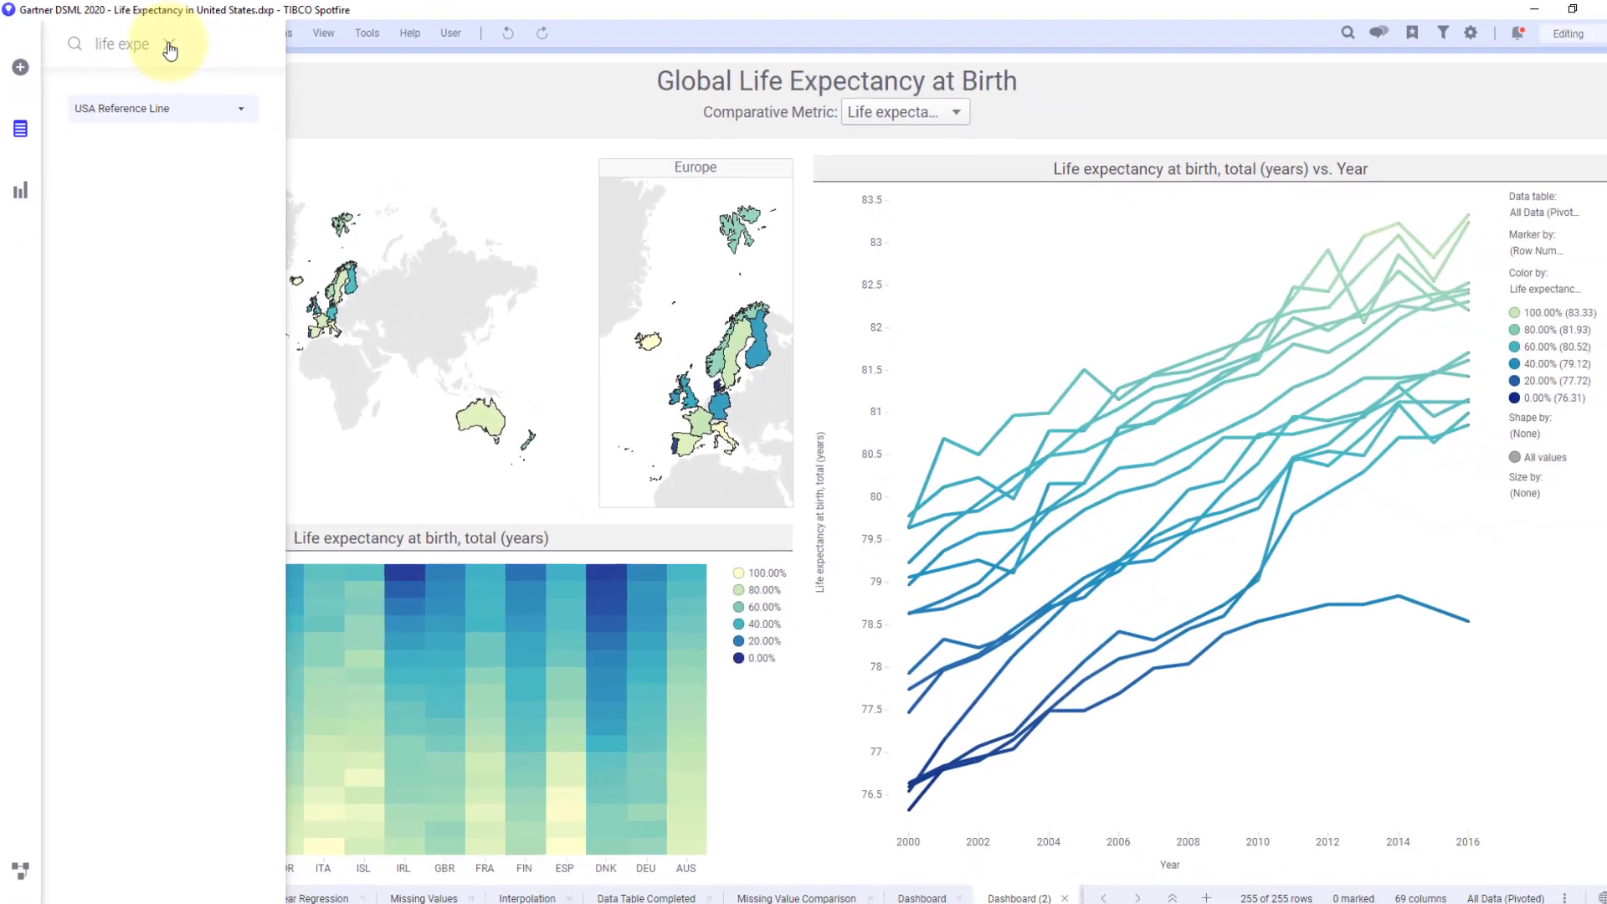
# Step: In the data canvas, add a Filter rows transformation to USA Reference Line
pyautogui.click(169, 46)
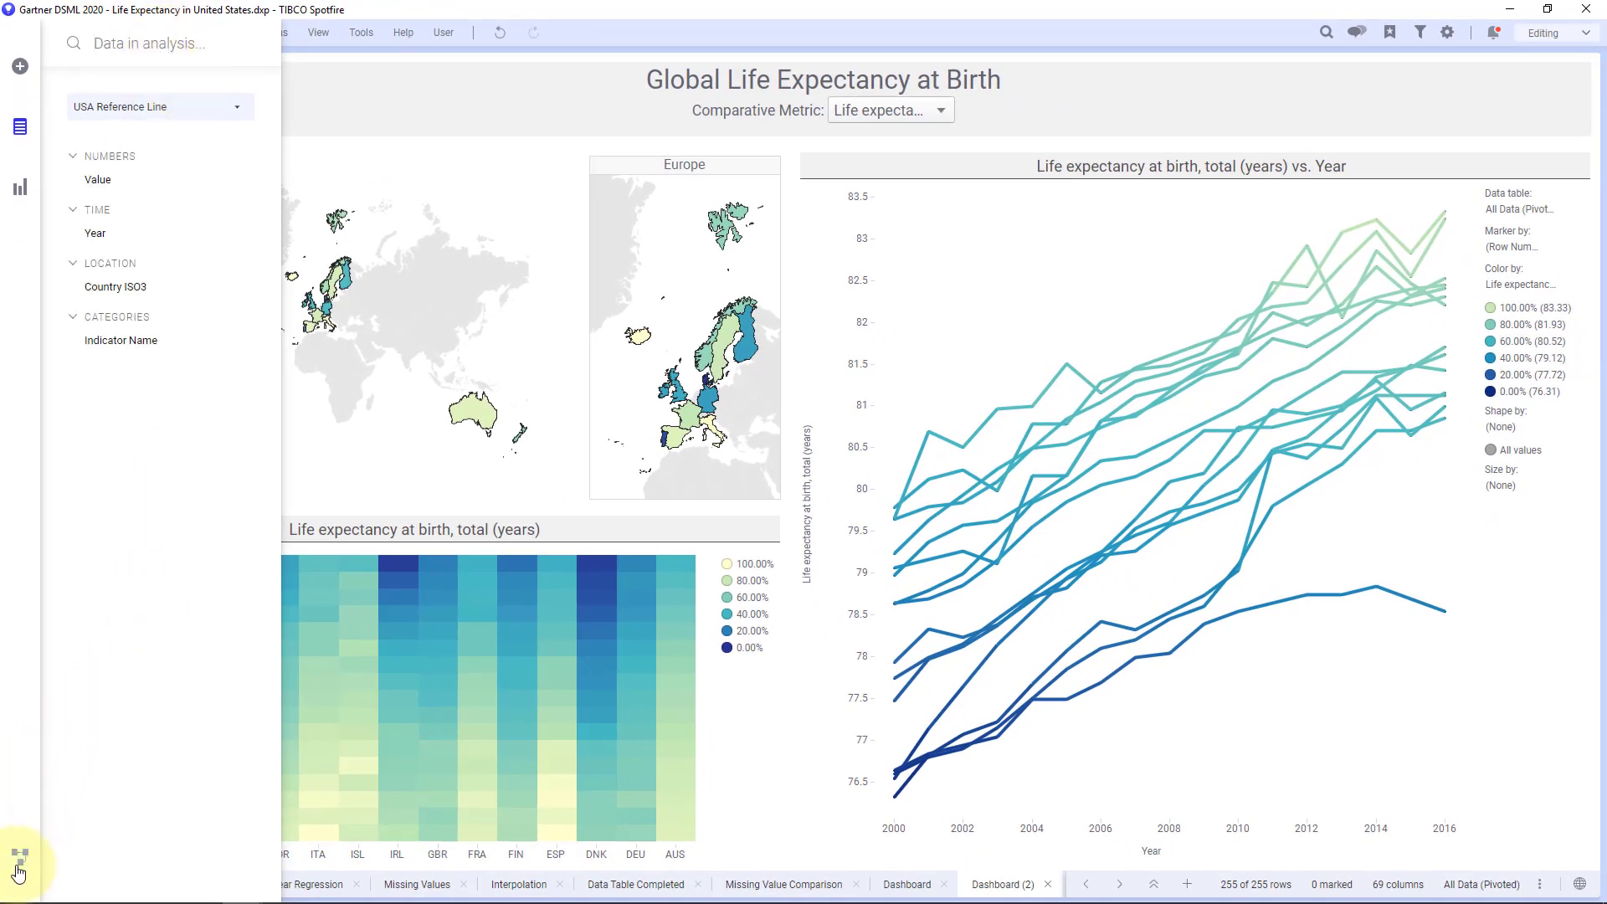
pyautogui.click(18, 873)
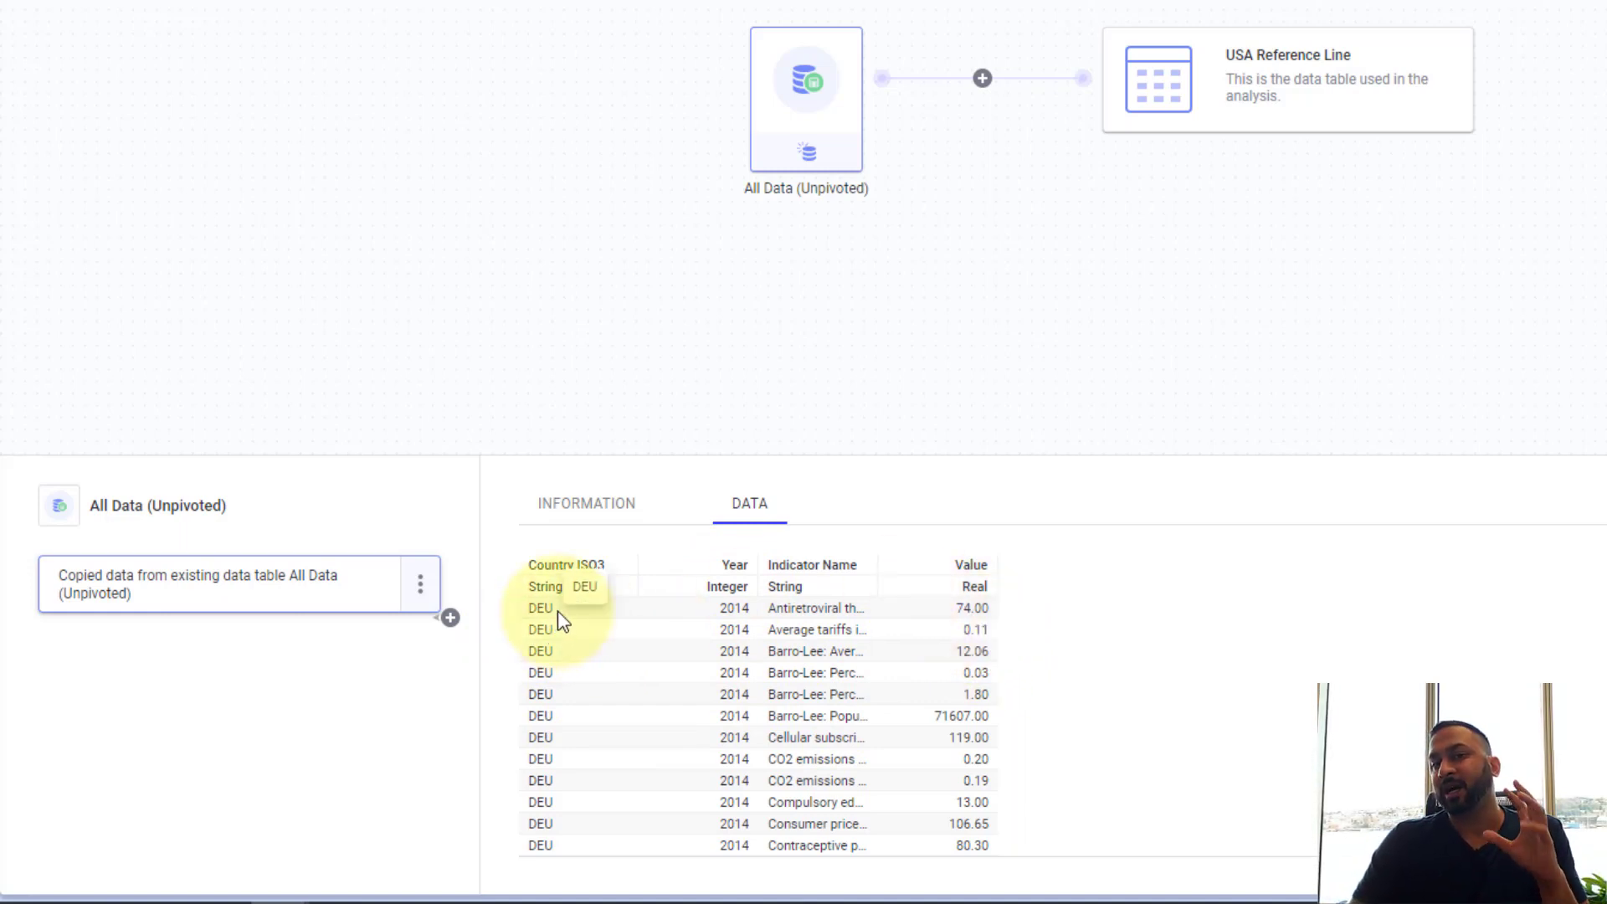
pyautogui.click(451, 618)
pyautogui.click(519, 652)
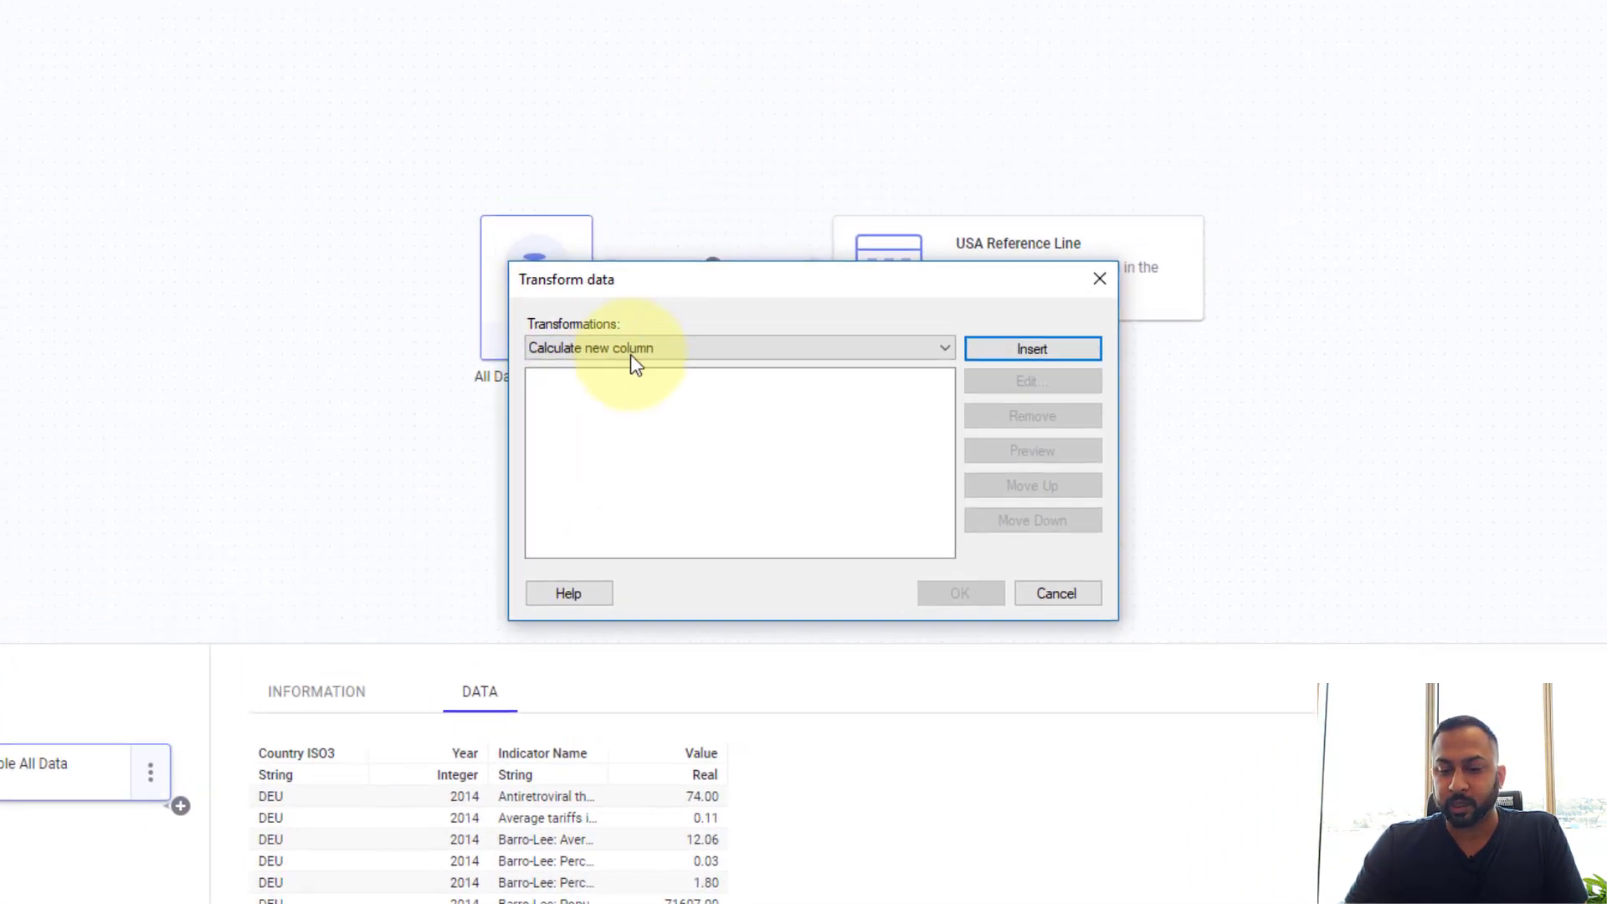
pyautogui.click(630, 355)
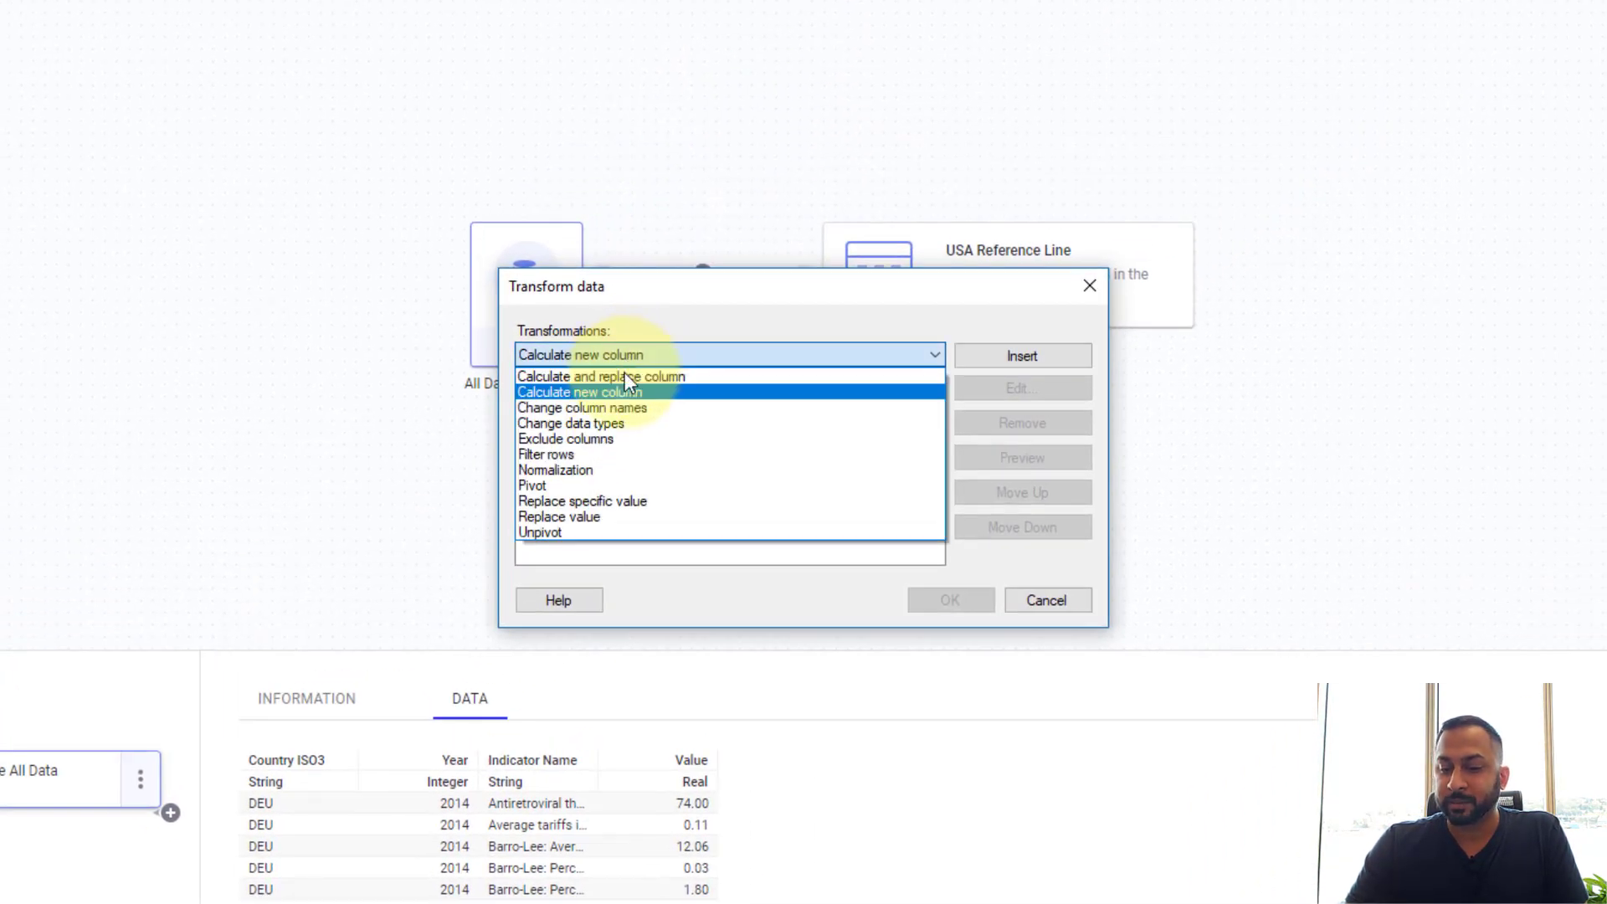
pyautogui.click(617, 454)
# Step: Filter rows where [Country ISO3] = "USA" and [Indicator Name] = "Life expectancy at birth, total (years)"
pyautogui.click(996, 358)
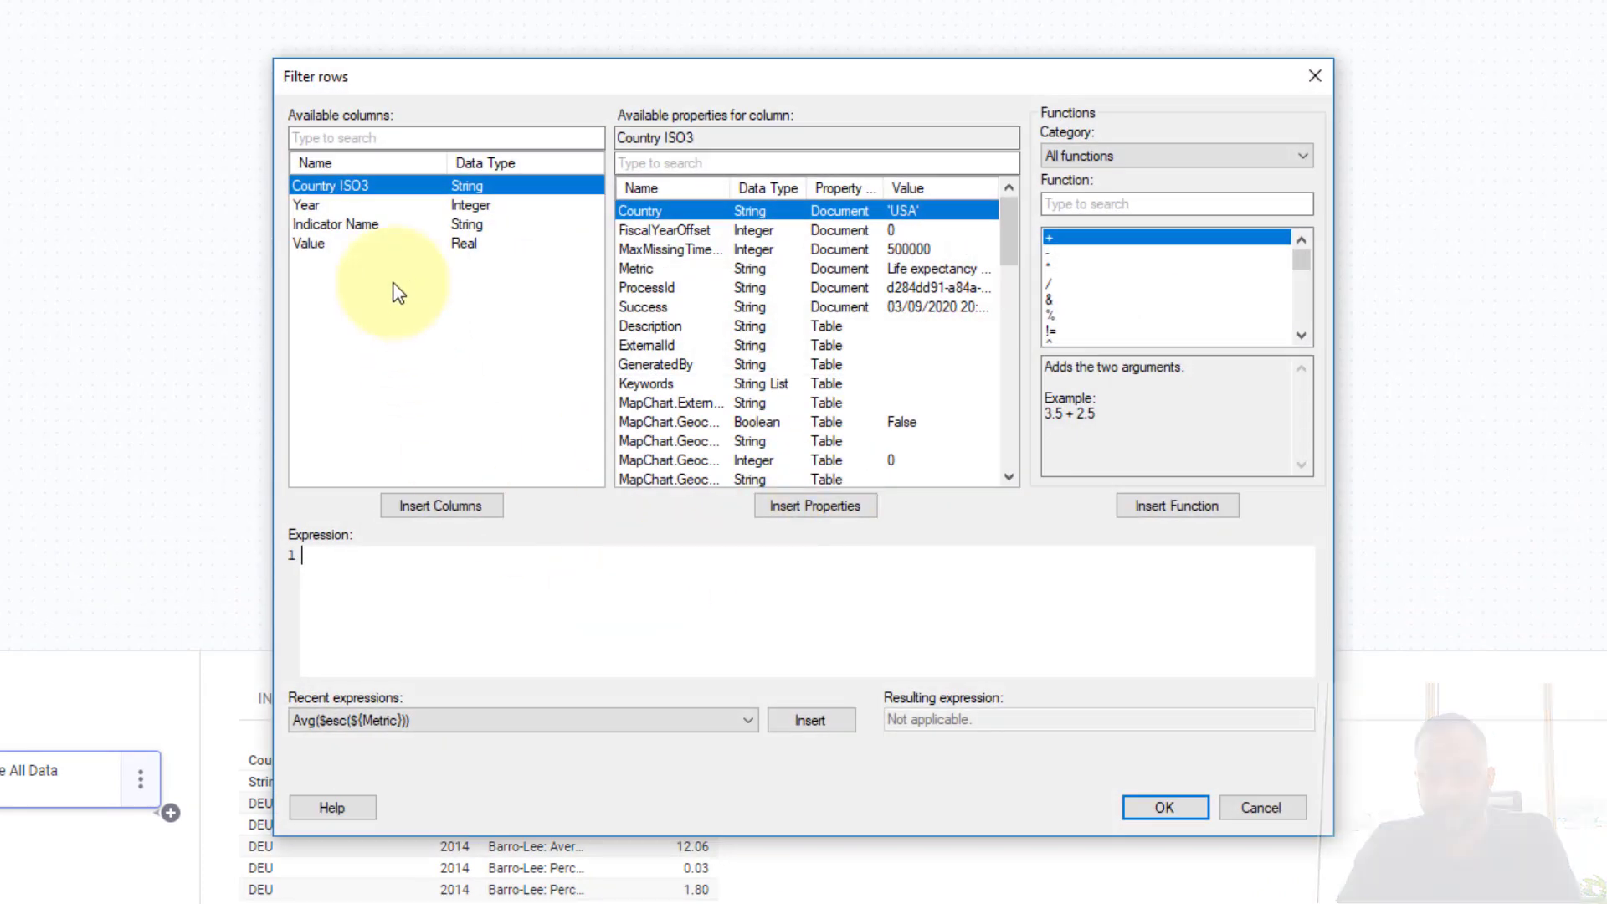
pyautogui.click(410, 512)
pyautogui.write('= "USA" and')
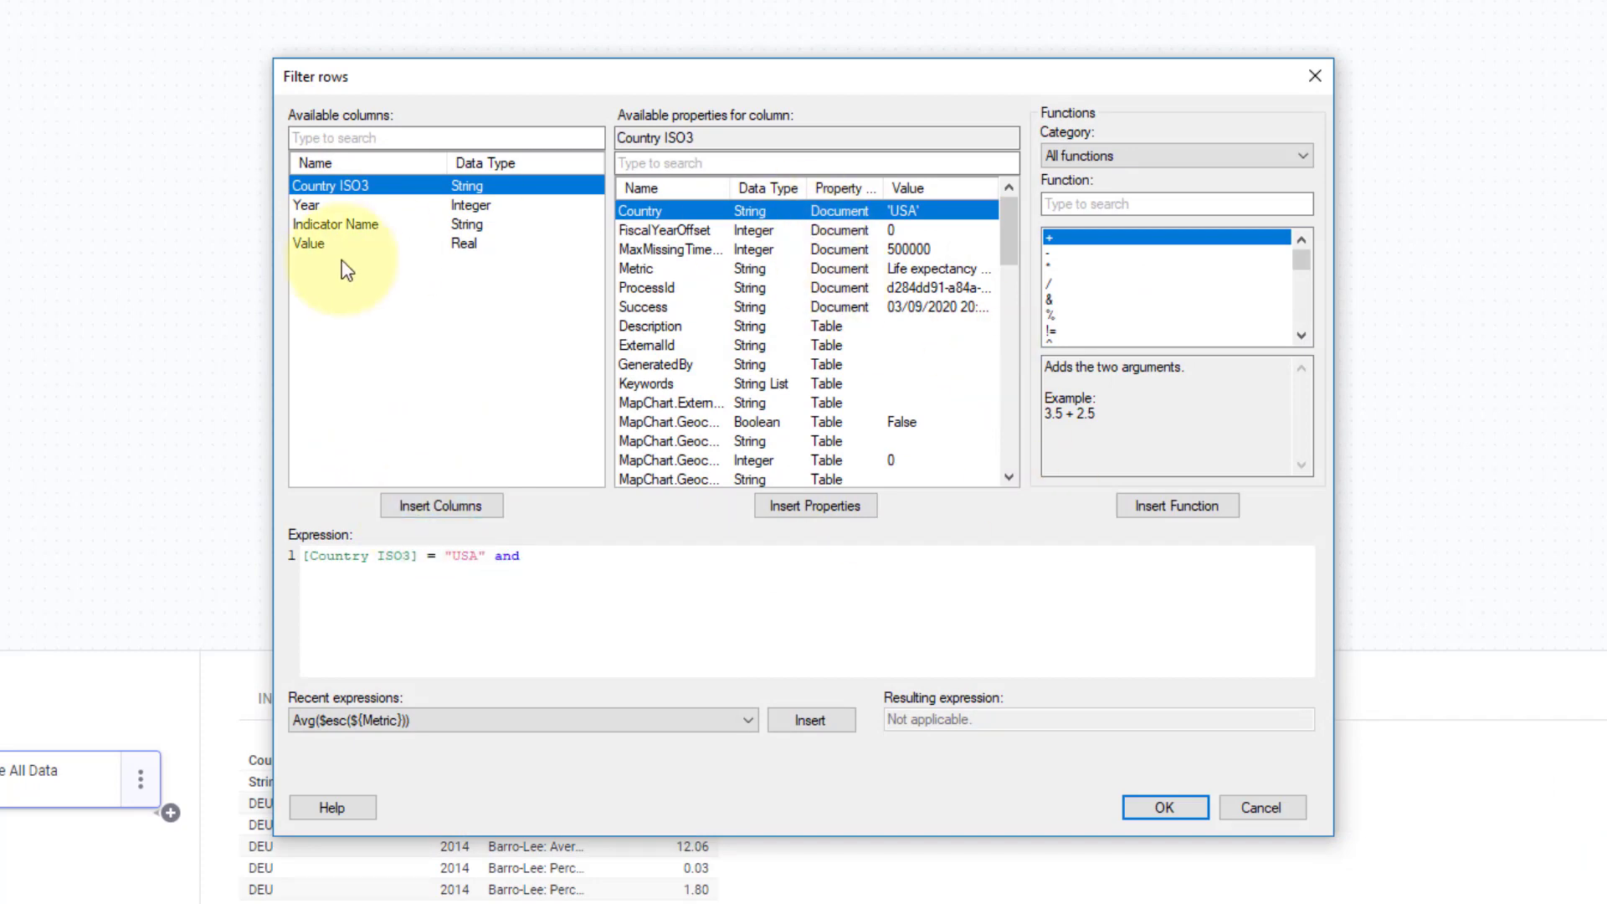
pyautogui.click(335, 224)
pyautogui.click(402, 507)
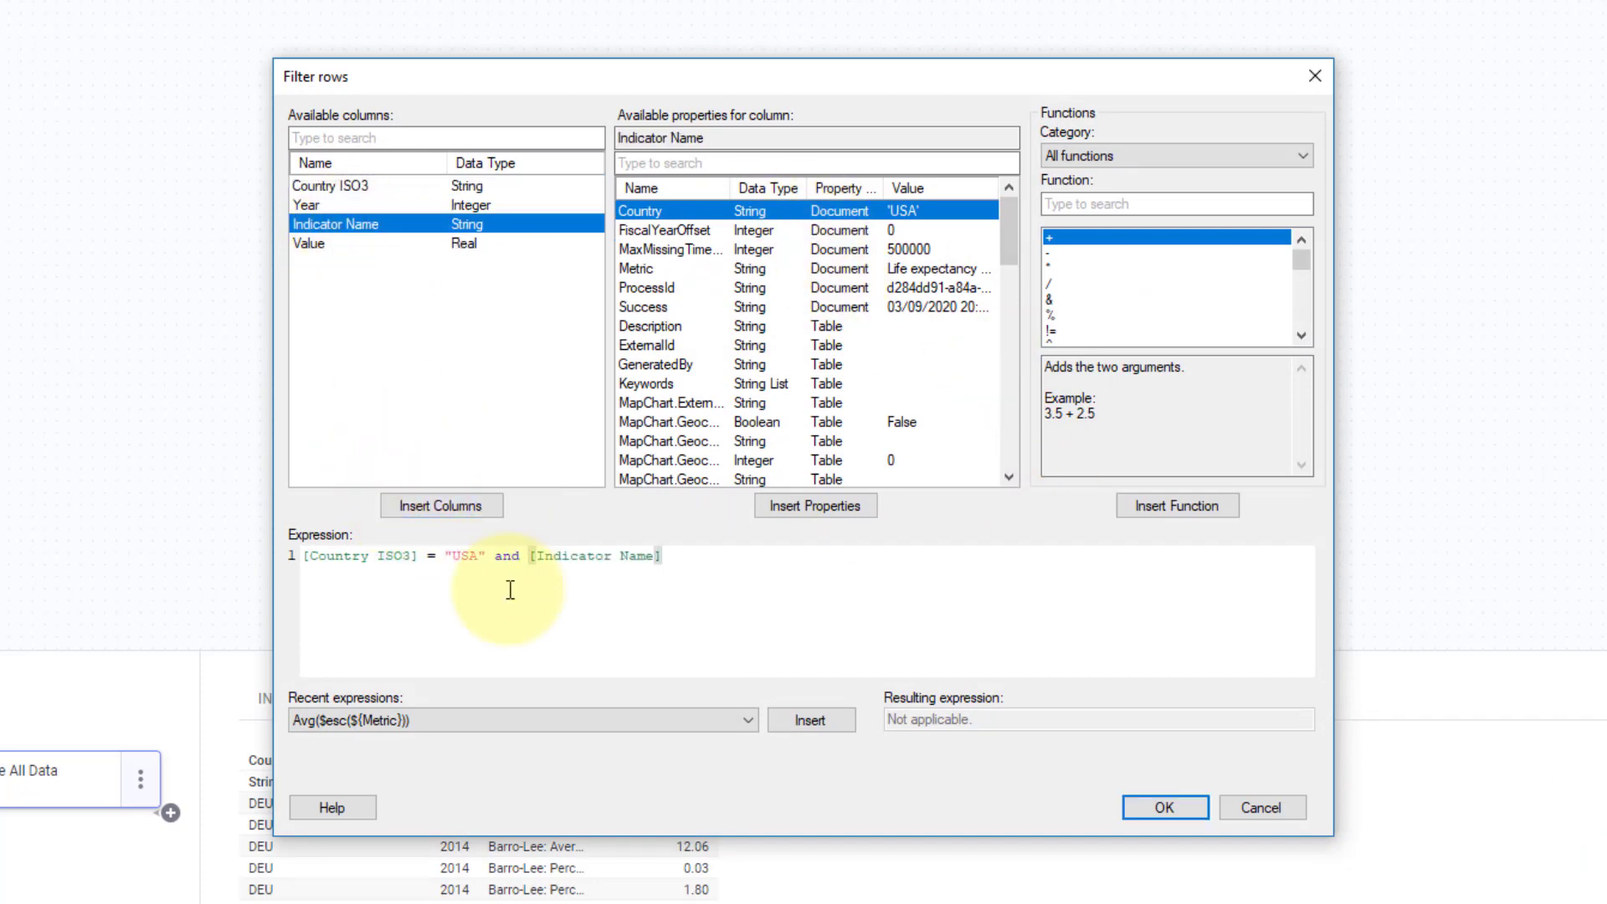
pyautogui.write('="')
pyautogui.write('Life expectancy at birth, total (years)')
pyautogui.write('"')
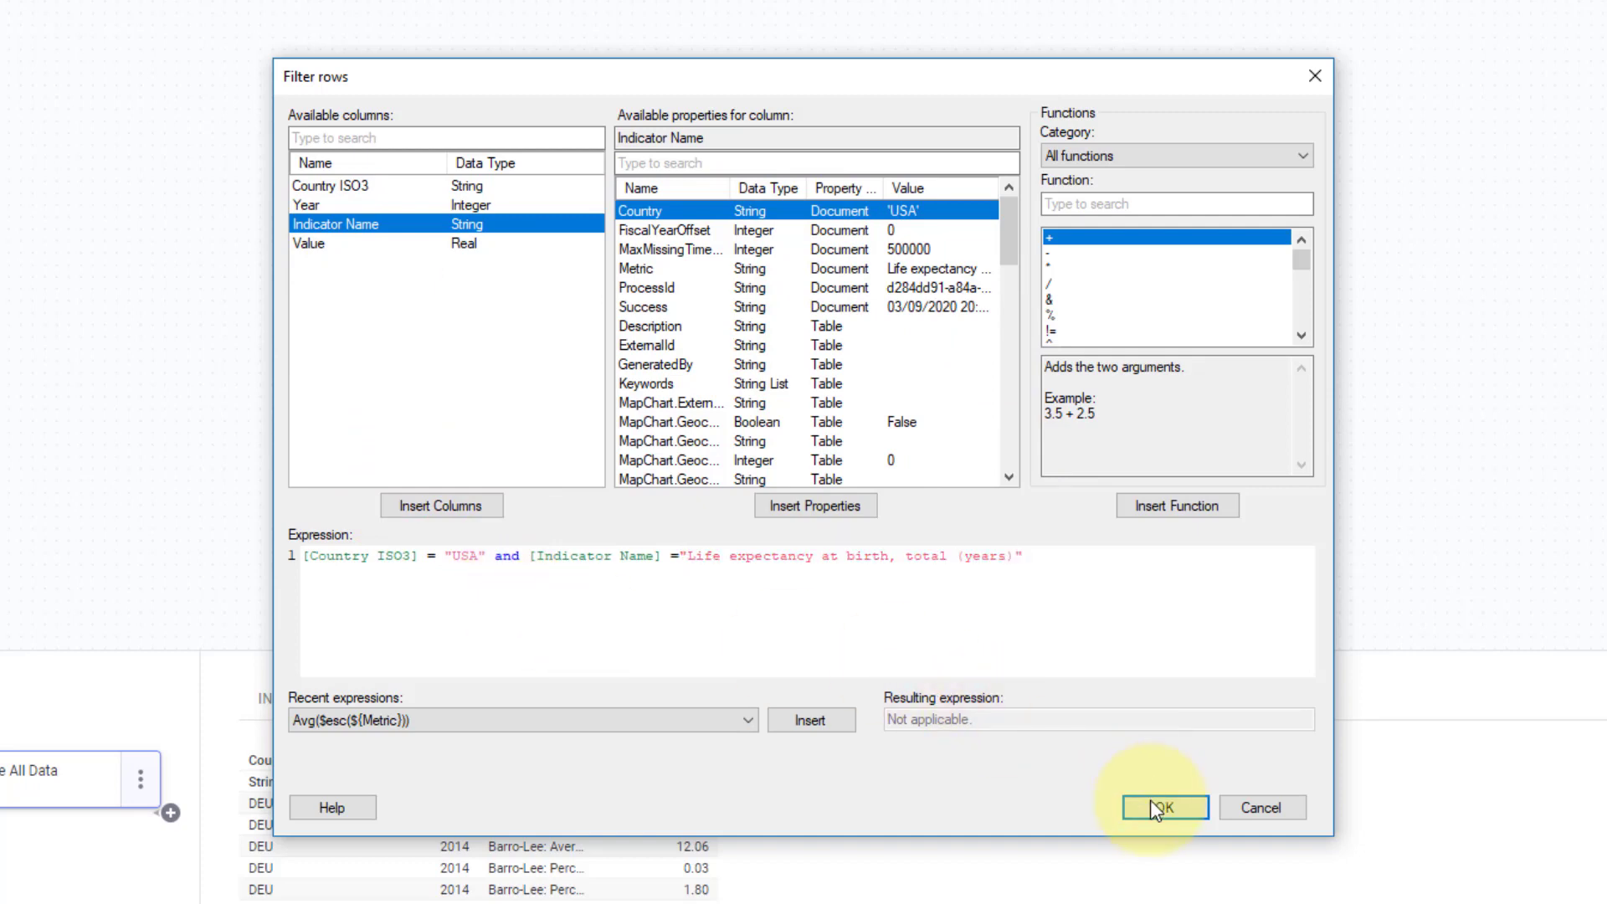
pyautogui.click(1165, 807)
pyautogui.click(944, 601)
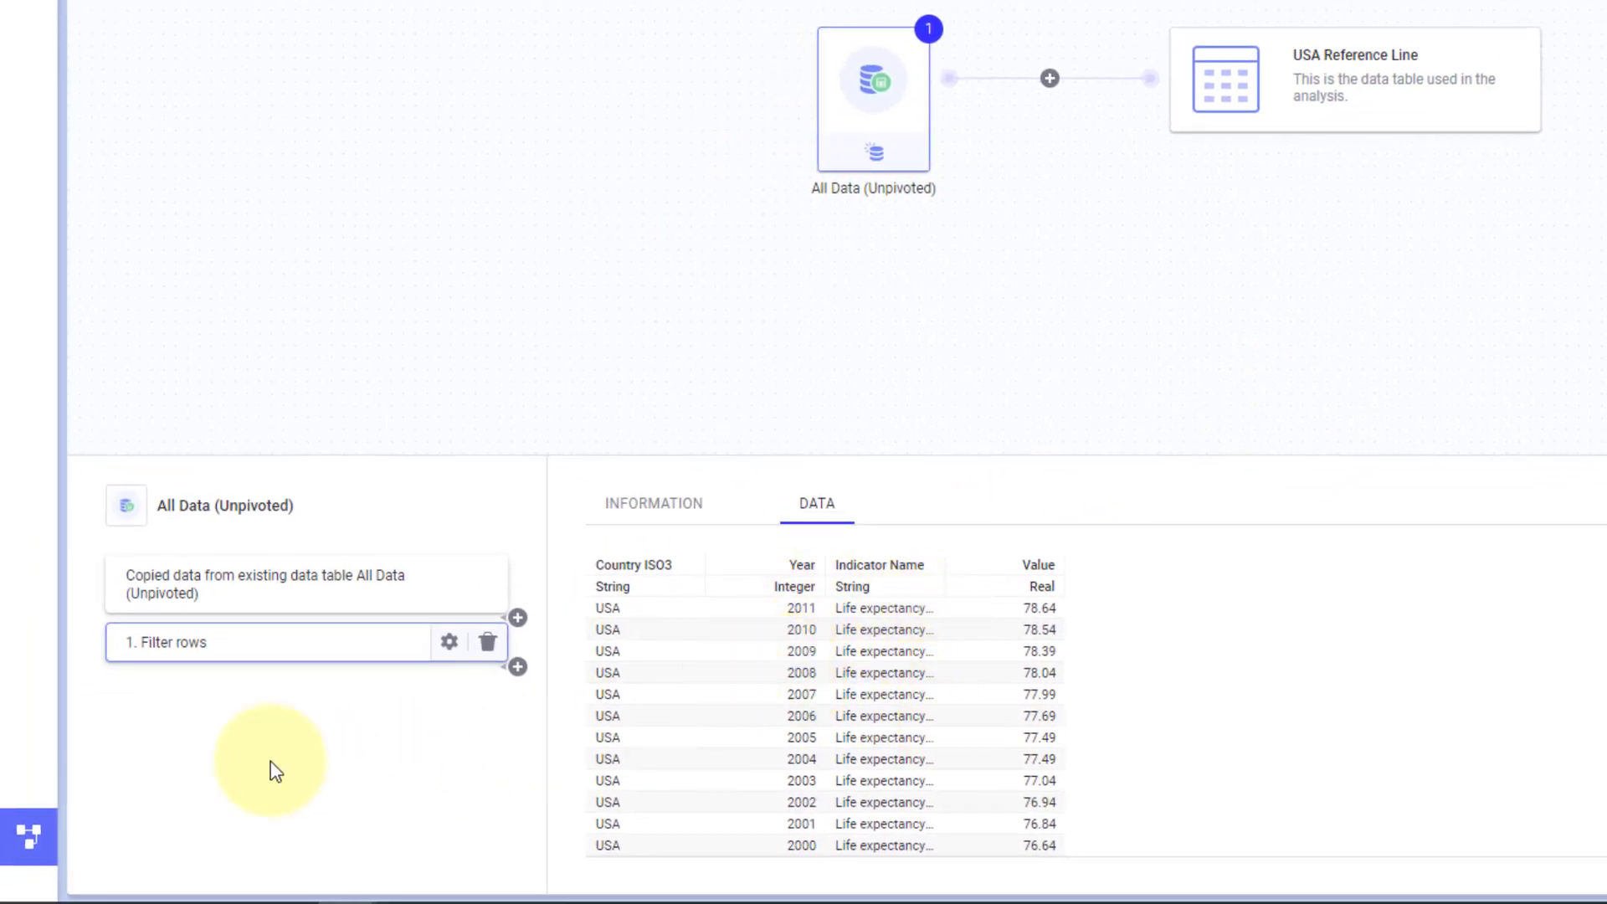
# Step: Back on the dashboard, add a Line from Column Values to the chart's Lines & Curves
pyautogui.click(30, 847)
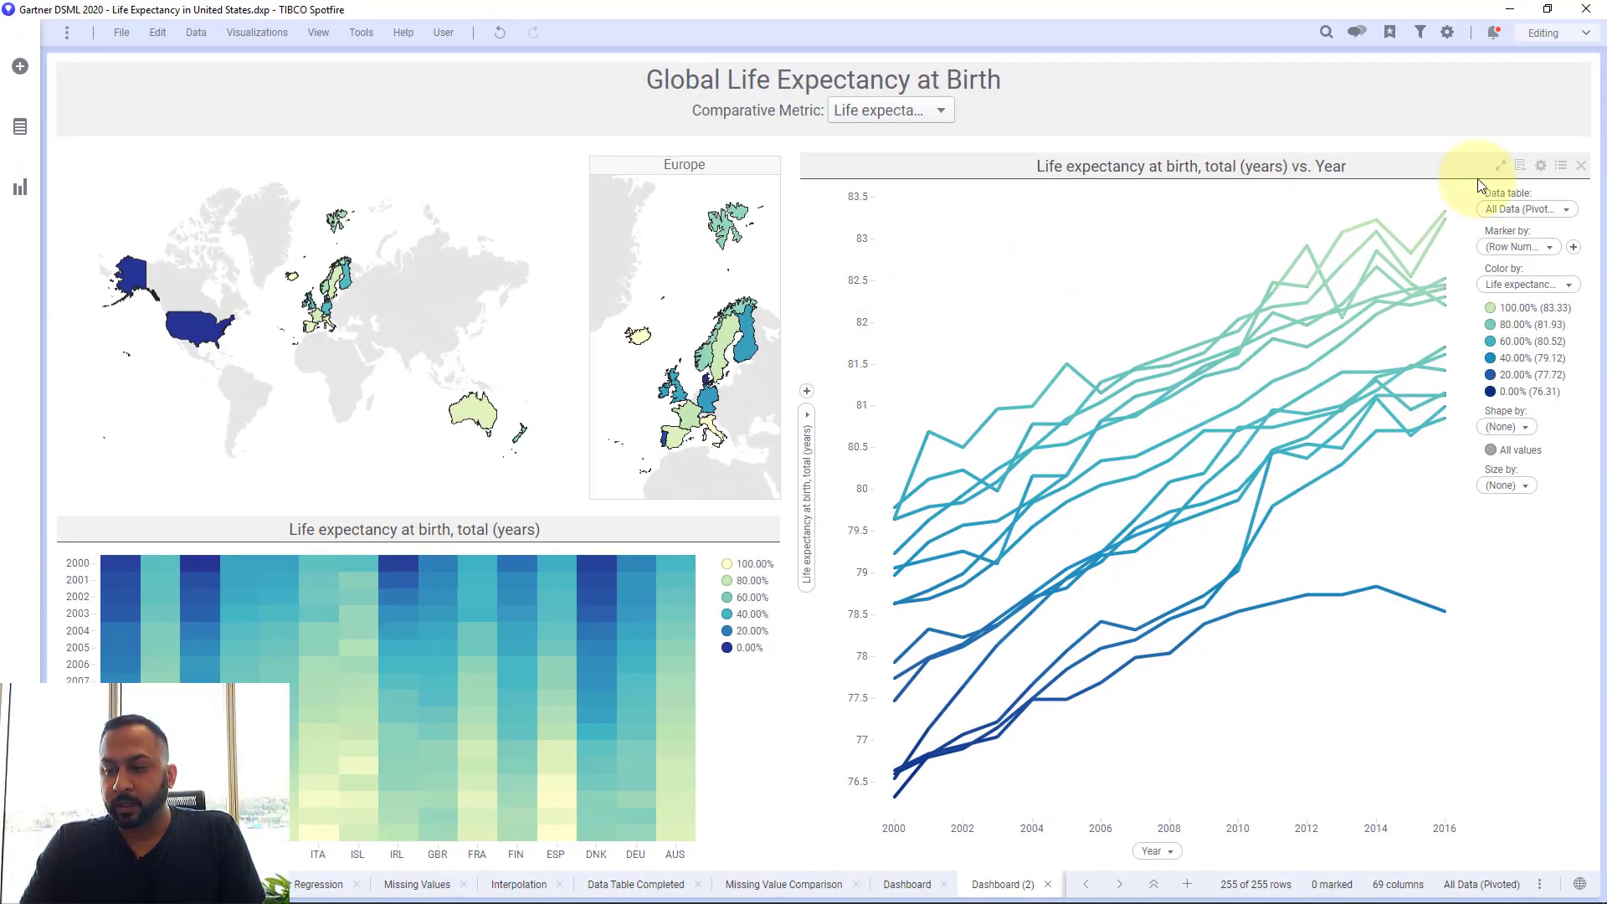
pyautogui.click(1541, 165)
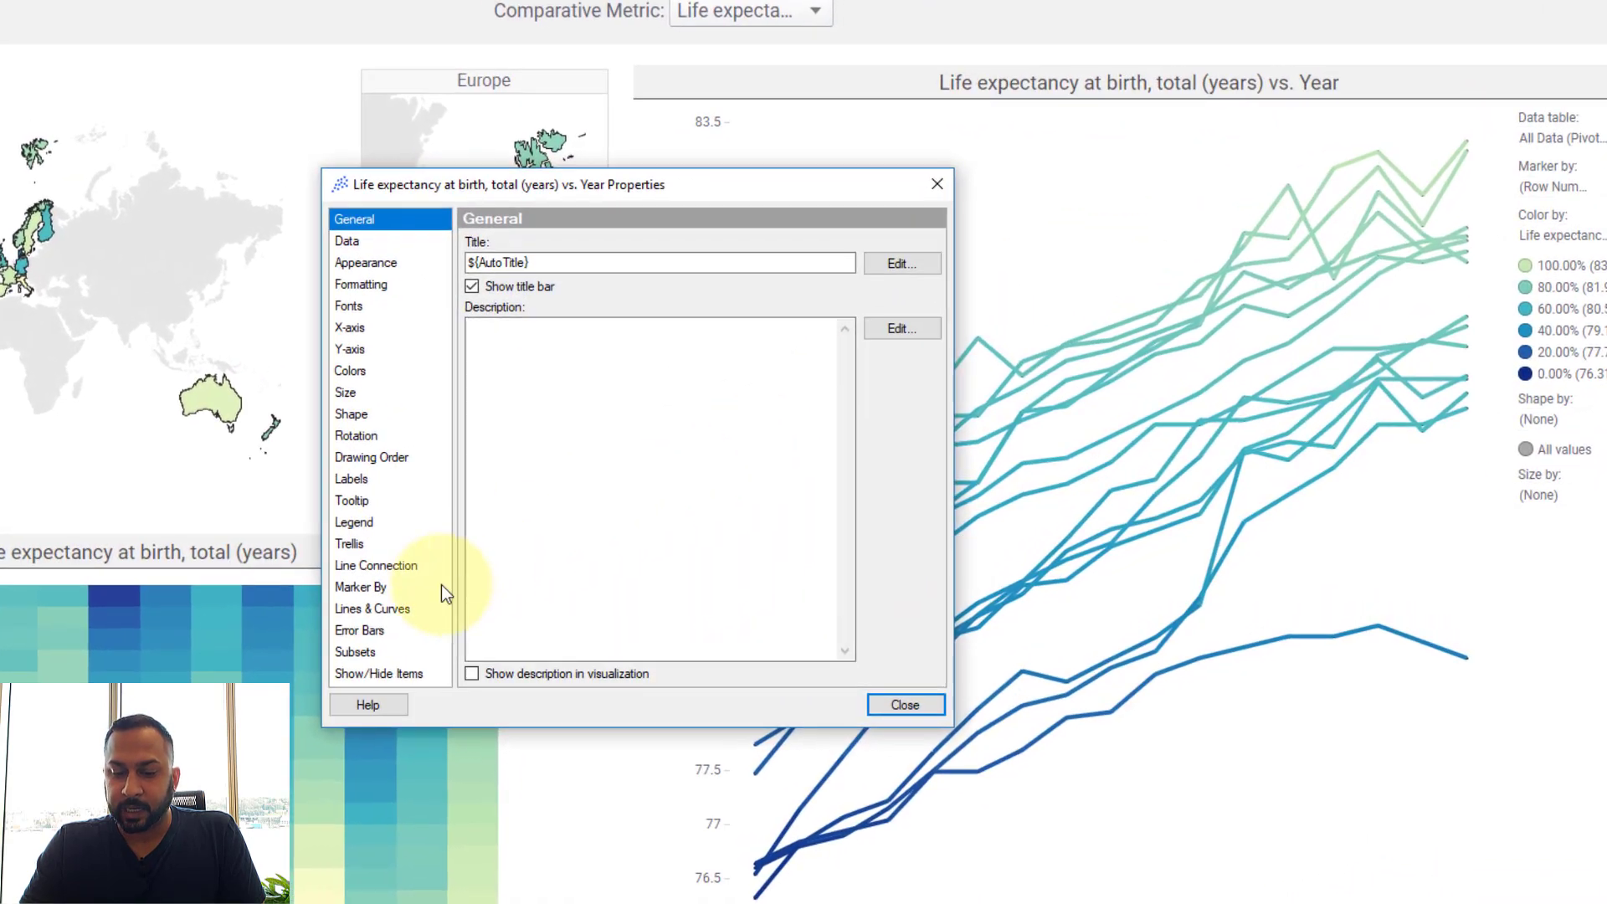
pyautogui.click(410, 609)
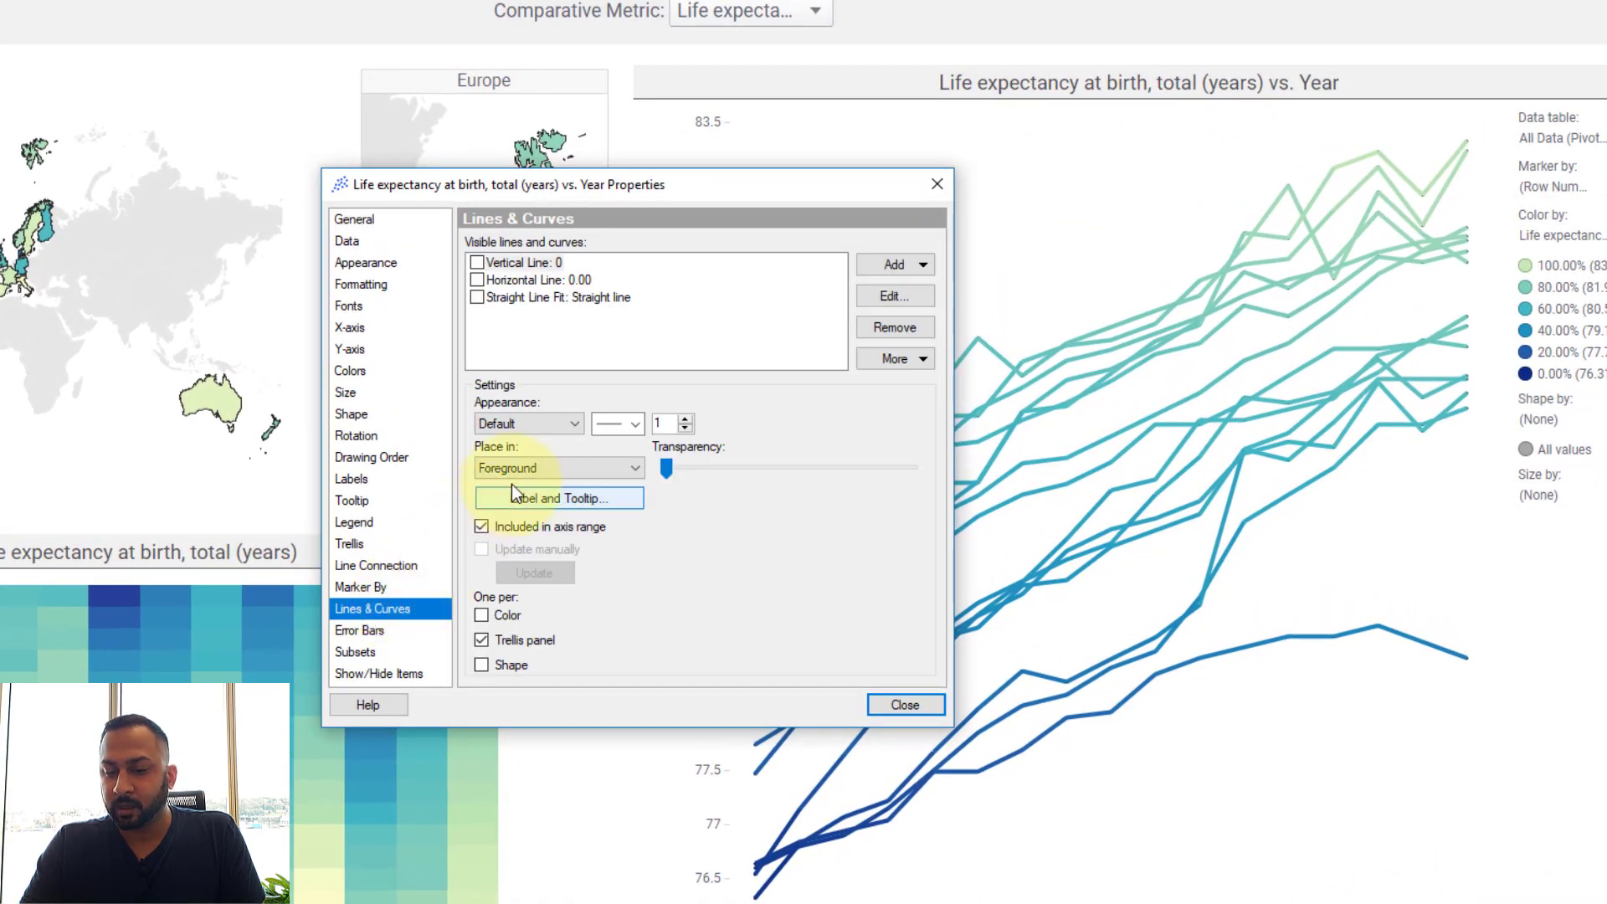
pyautogui.click(922, 264)
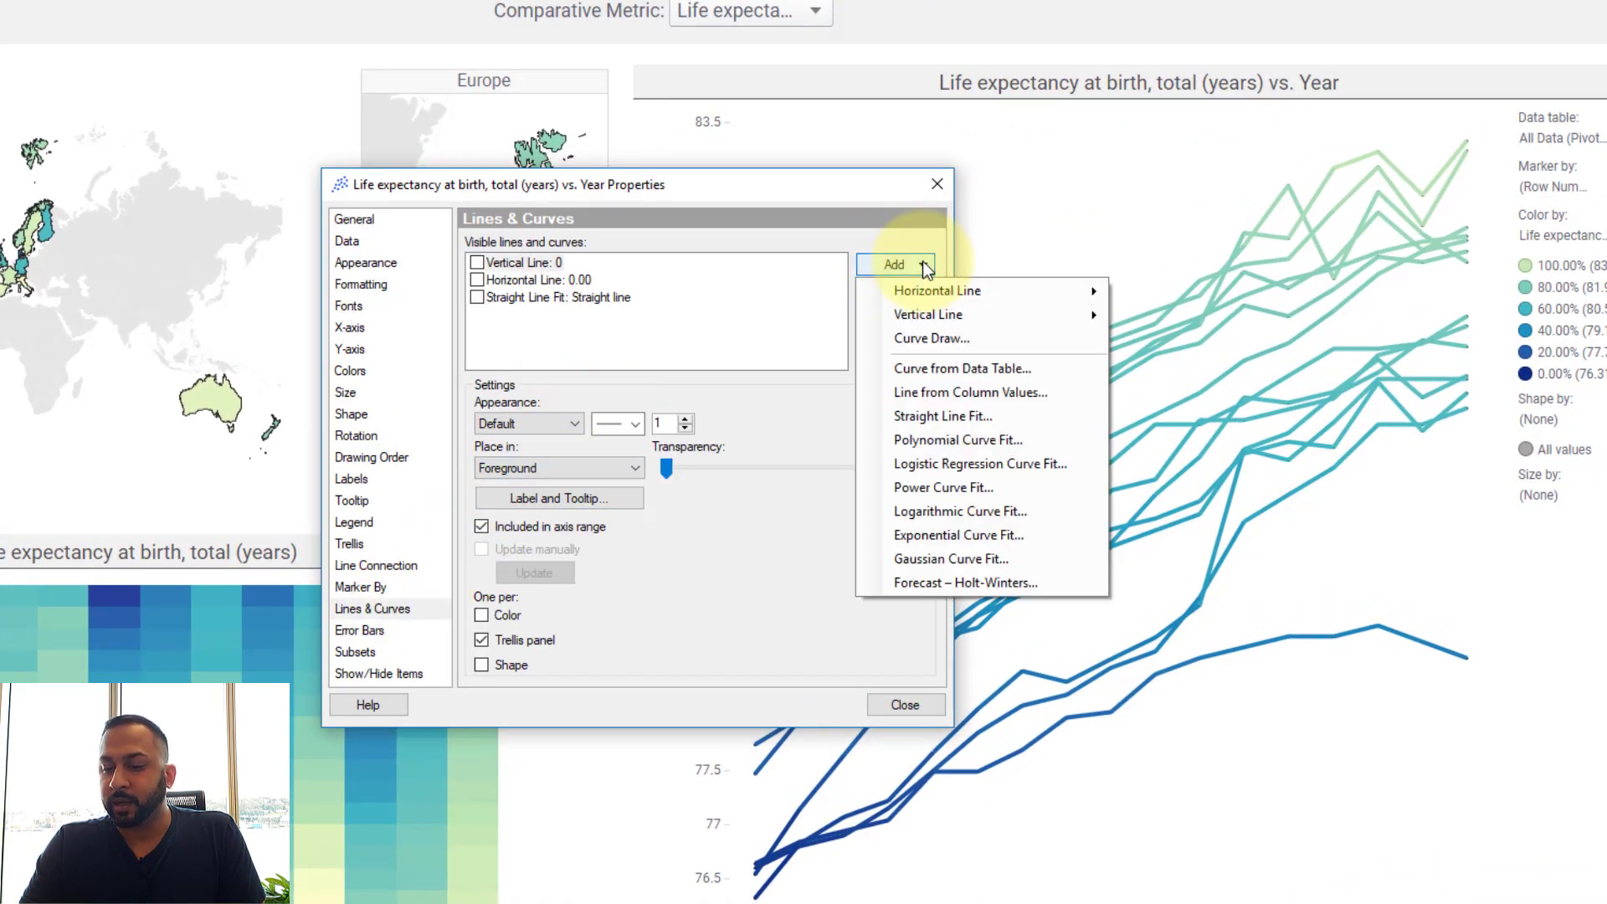
pyautogui.click(917, 390)
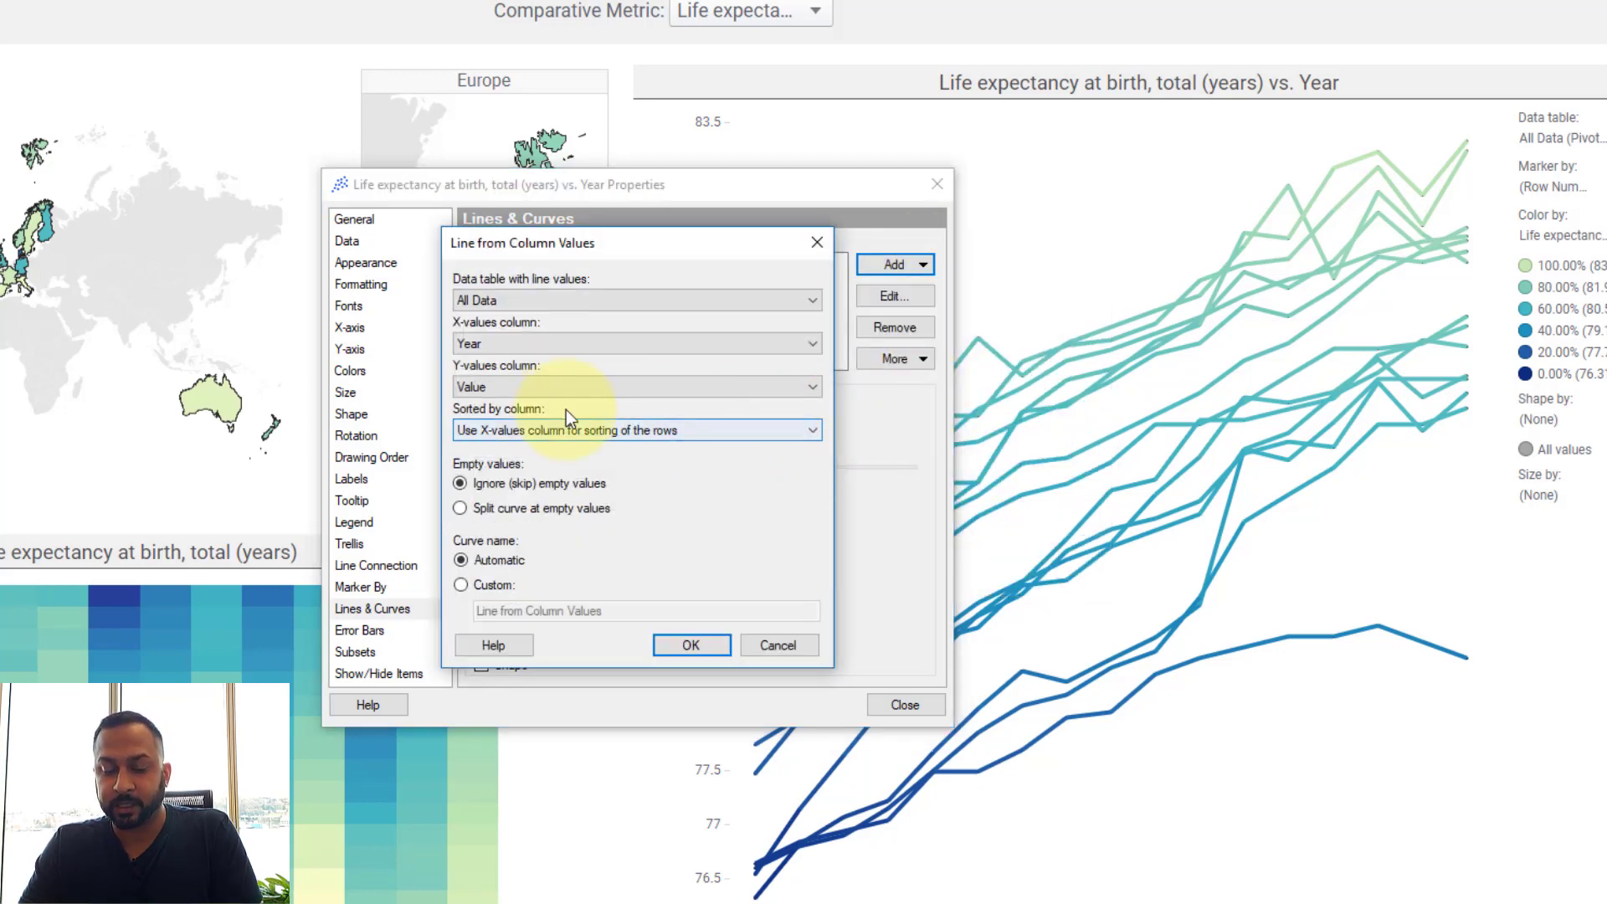
# Step: Build the line from USA Reference Line's Year and Value columns, named USA
pyautogui.click(554, 301)
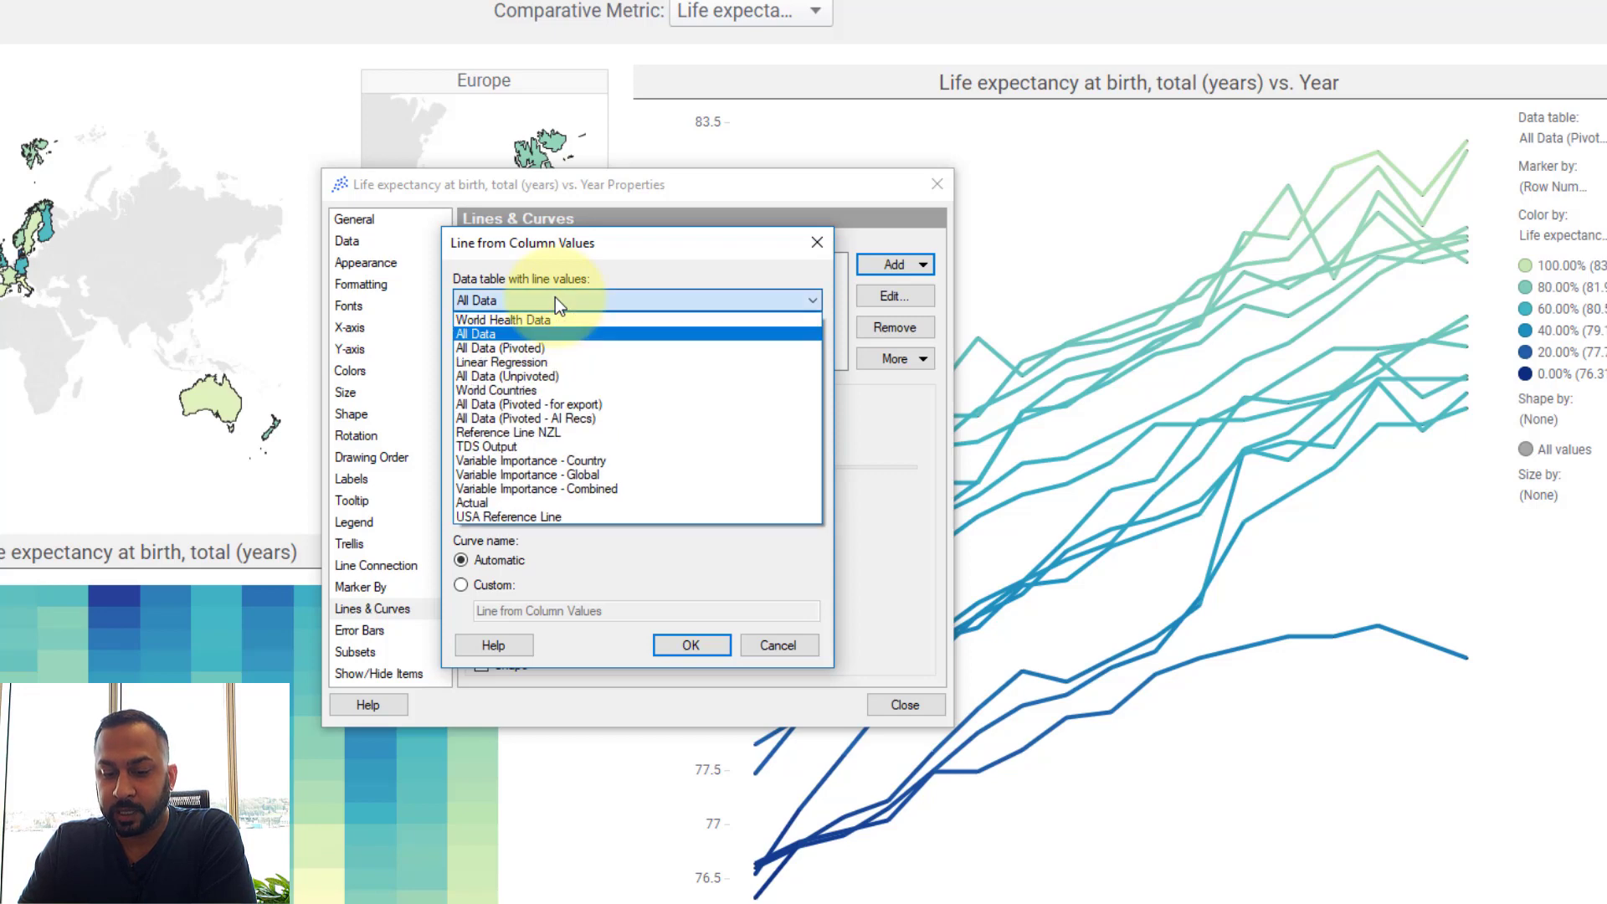
pyautogui.click(506, 519)
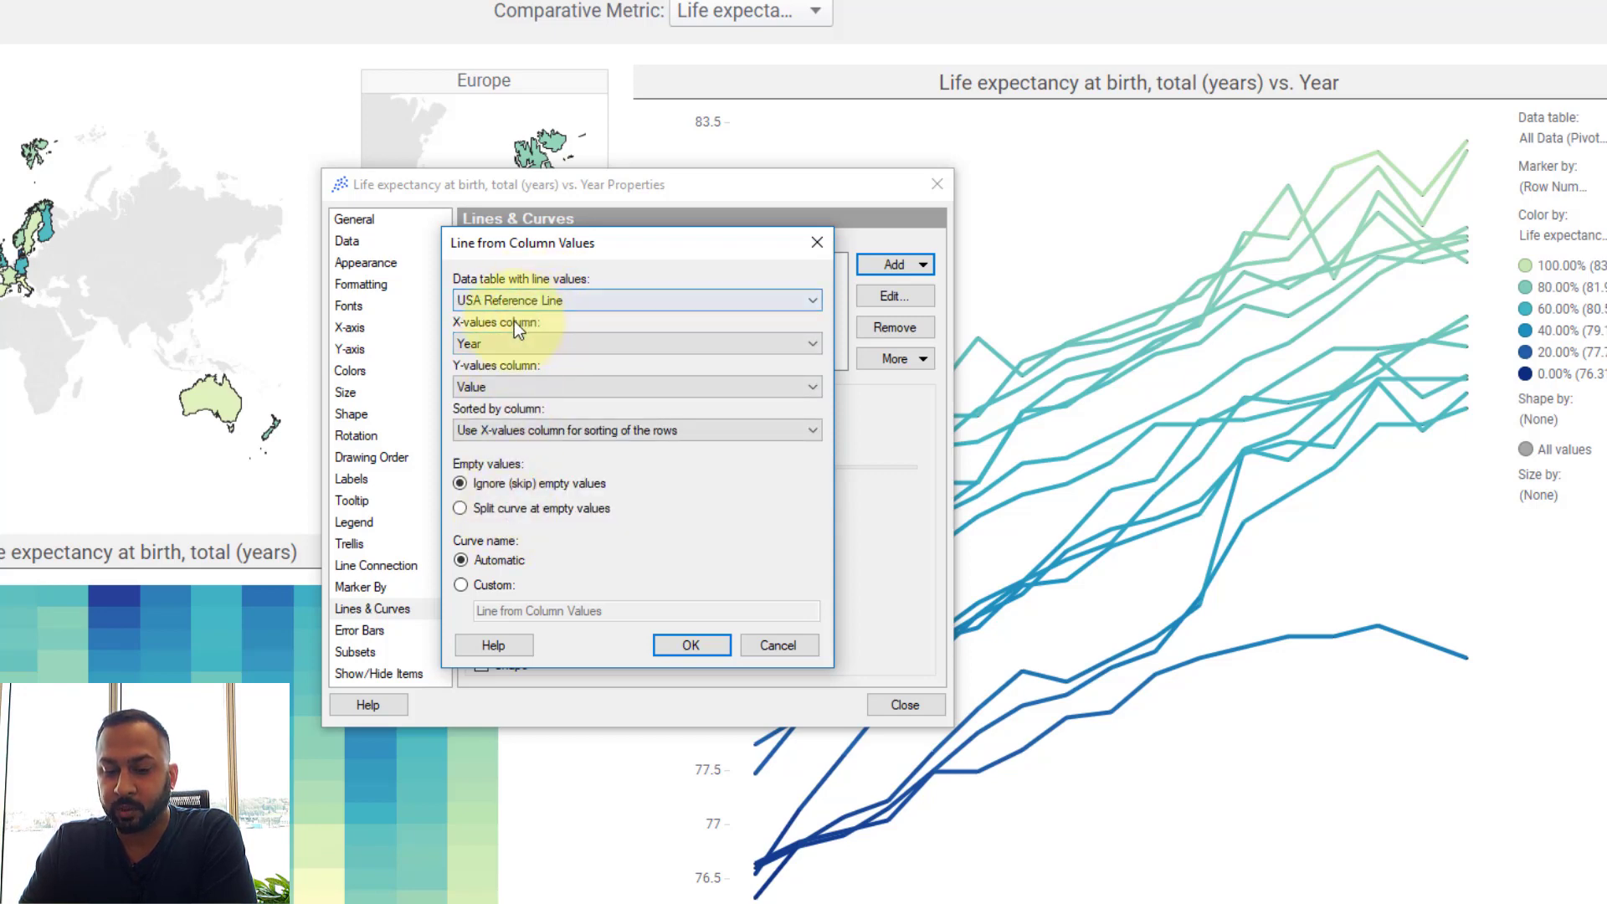
pyautogui.click(469, 343)
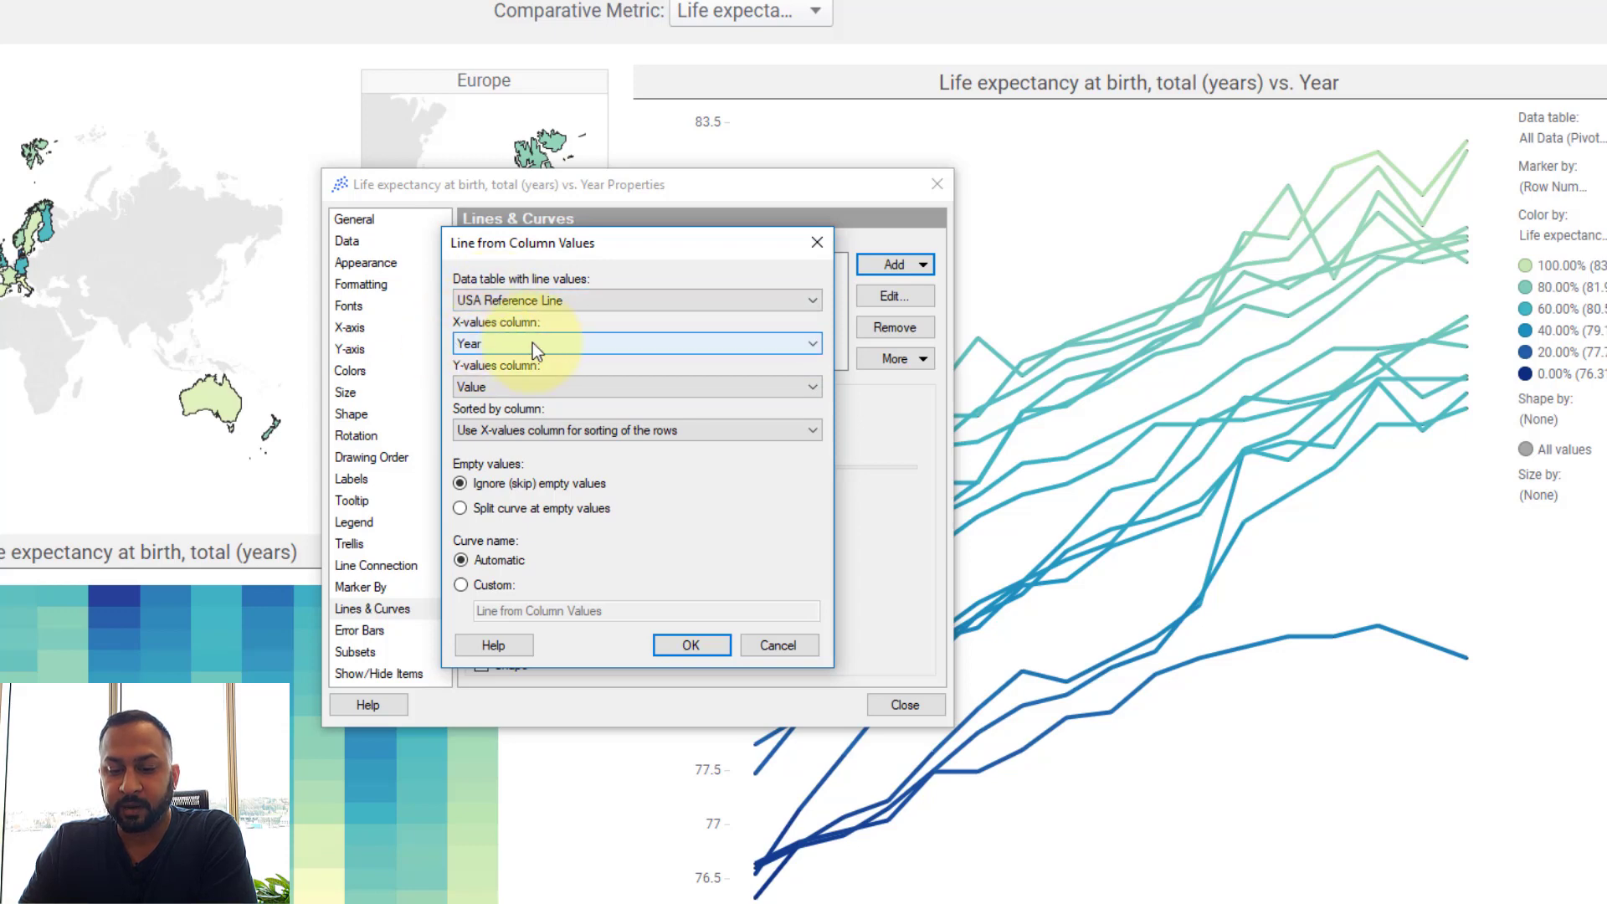
pyautogui.click(517, 390)
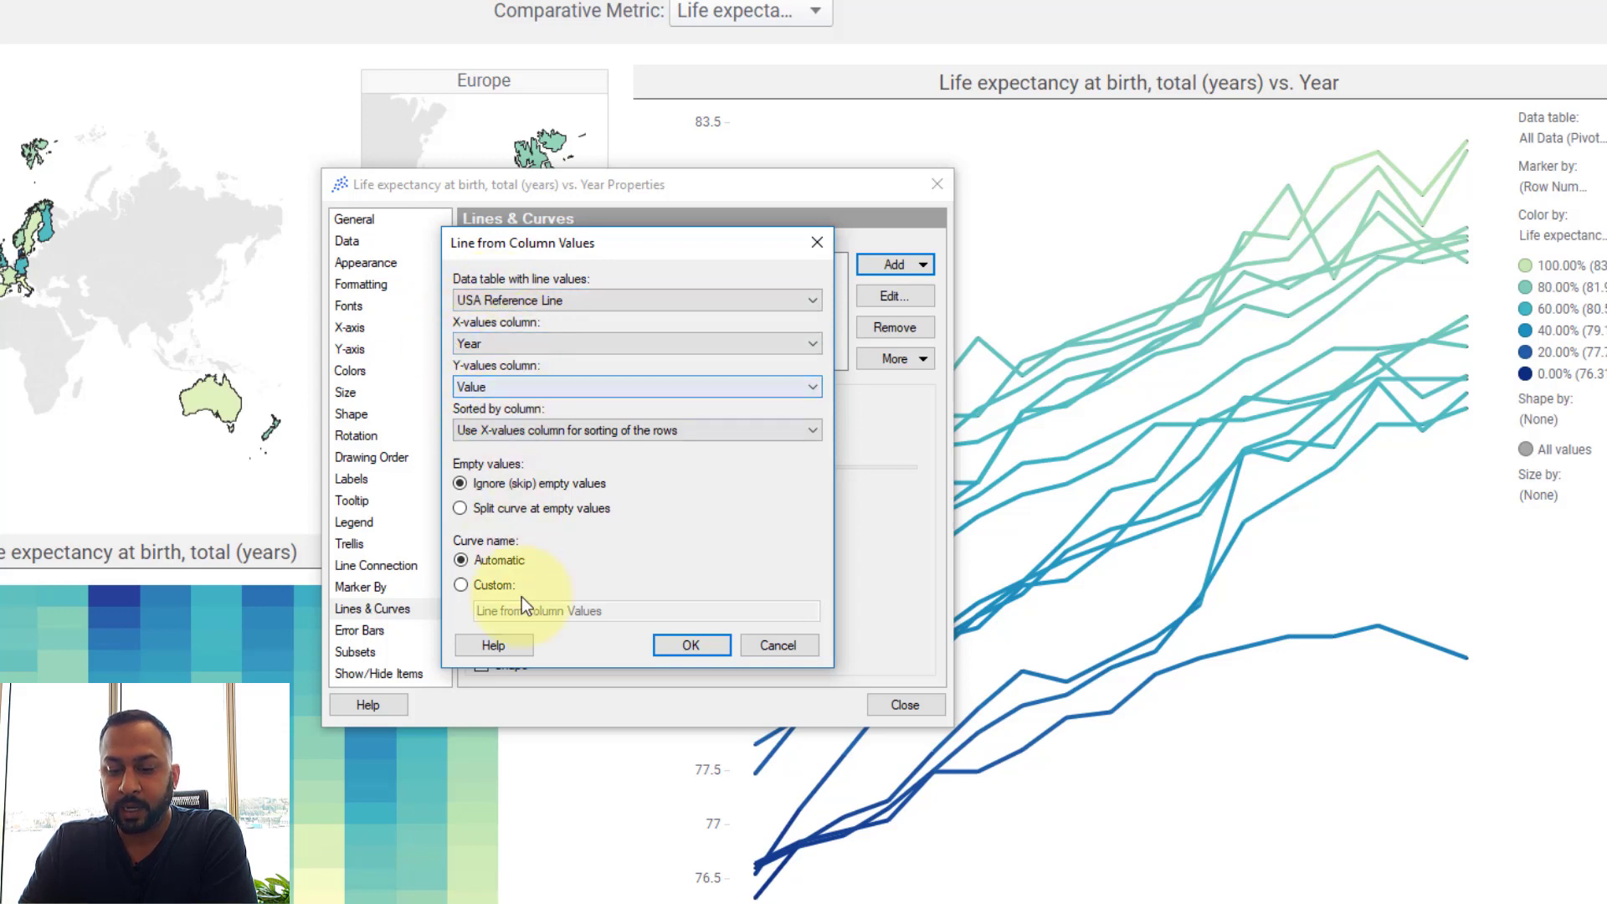
pyautogui.click(488, 587)
pyautogui.write('USA')
pyautogui.click(711, 653)
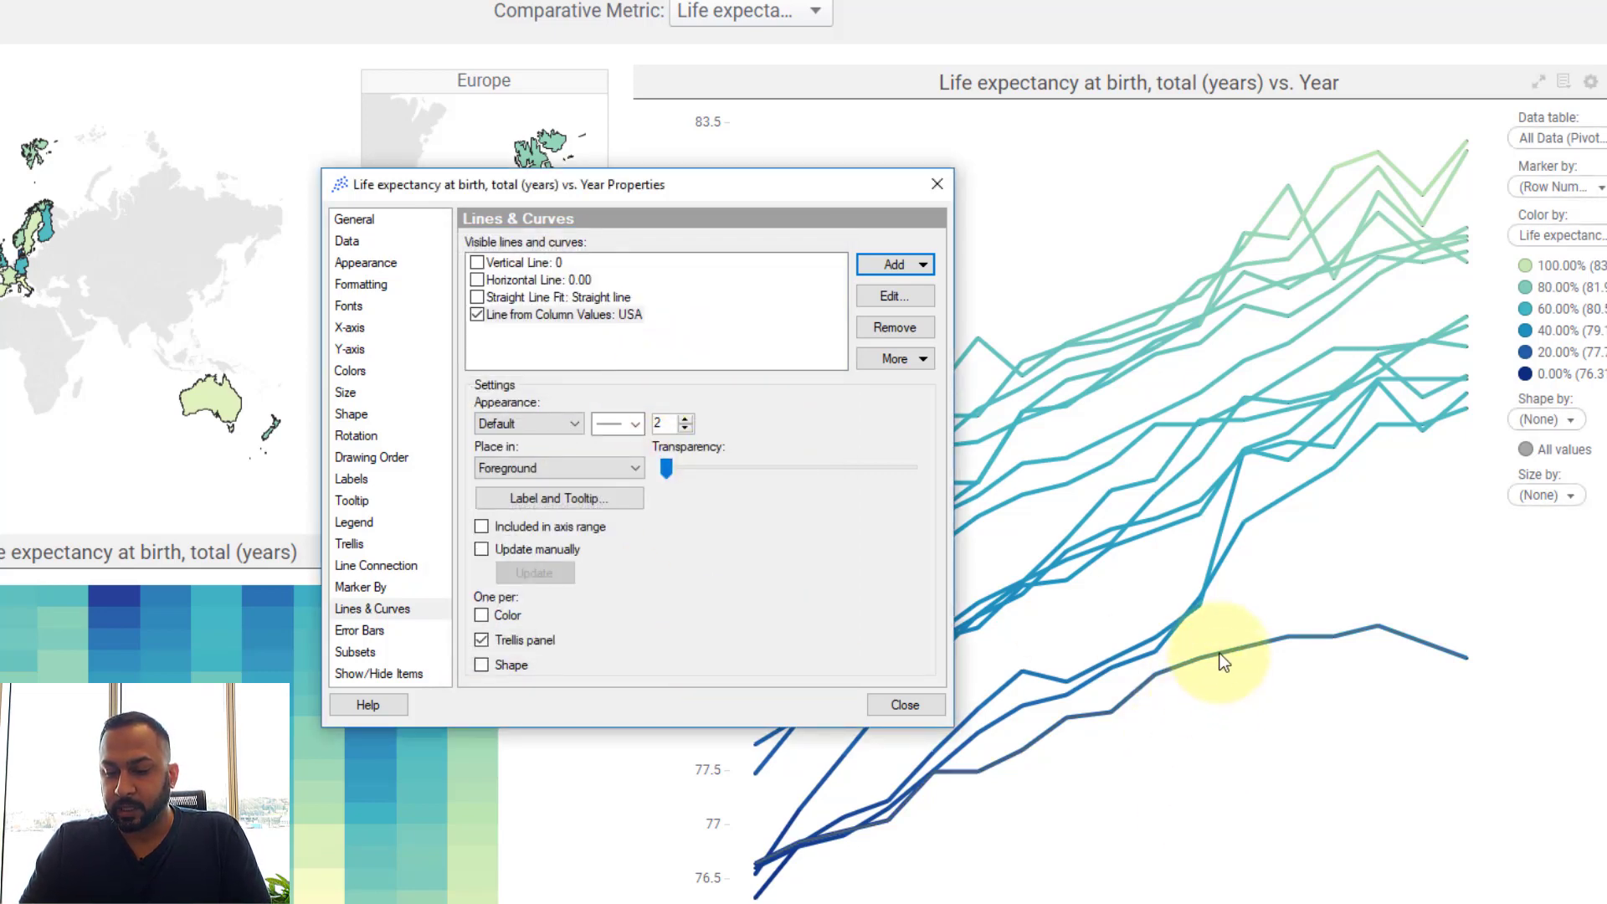
# Step: Set country line width to 3, USA reference line width to 5, then edit its label
pyautogui.click(386, 564)
pyautogui.click(501, 488)
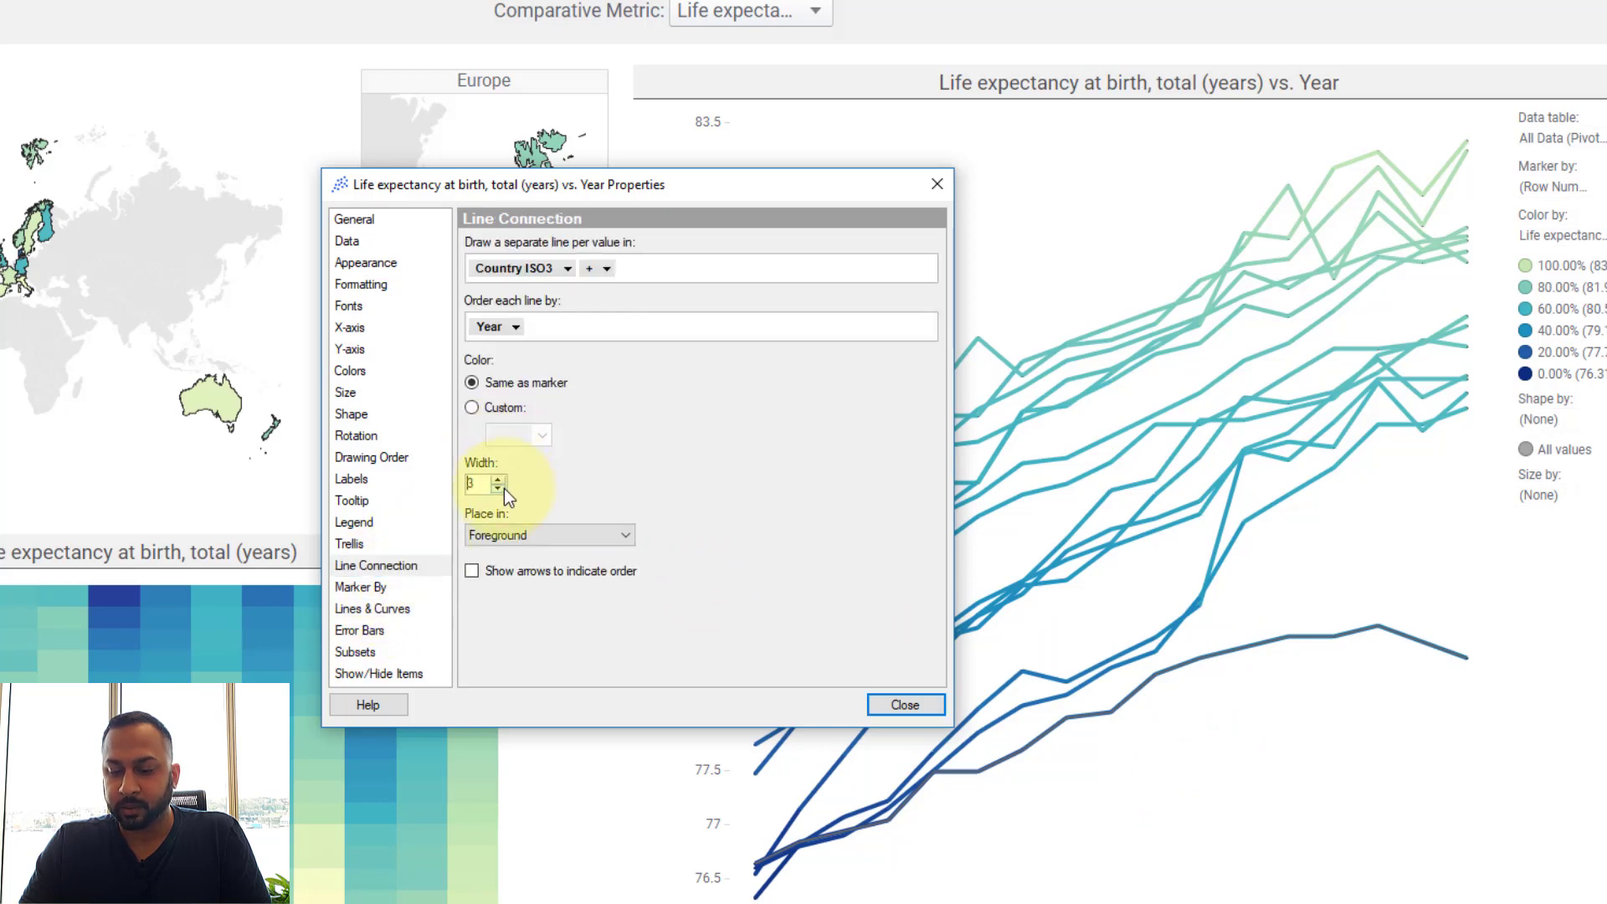
pyautogui.click(412, 607)
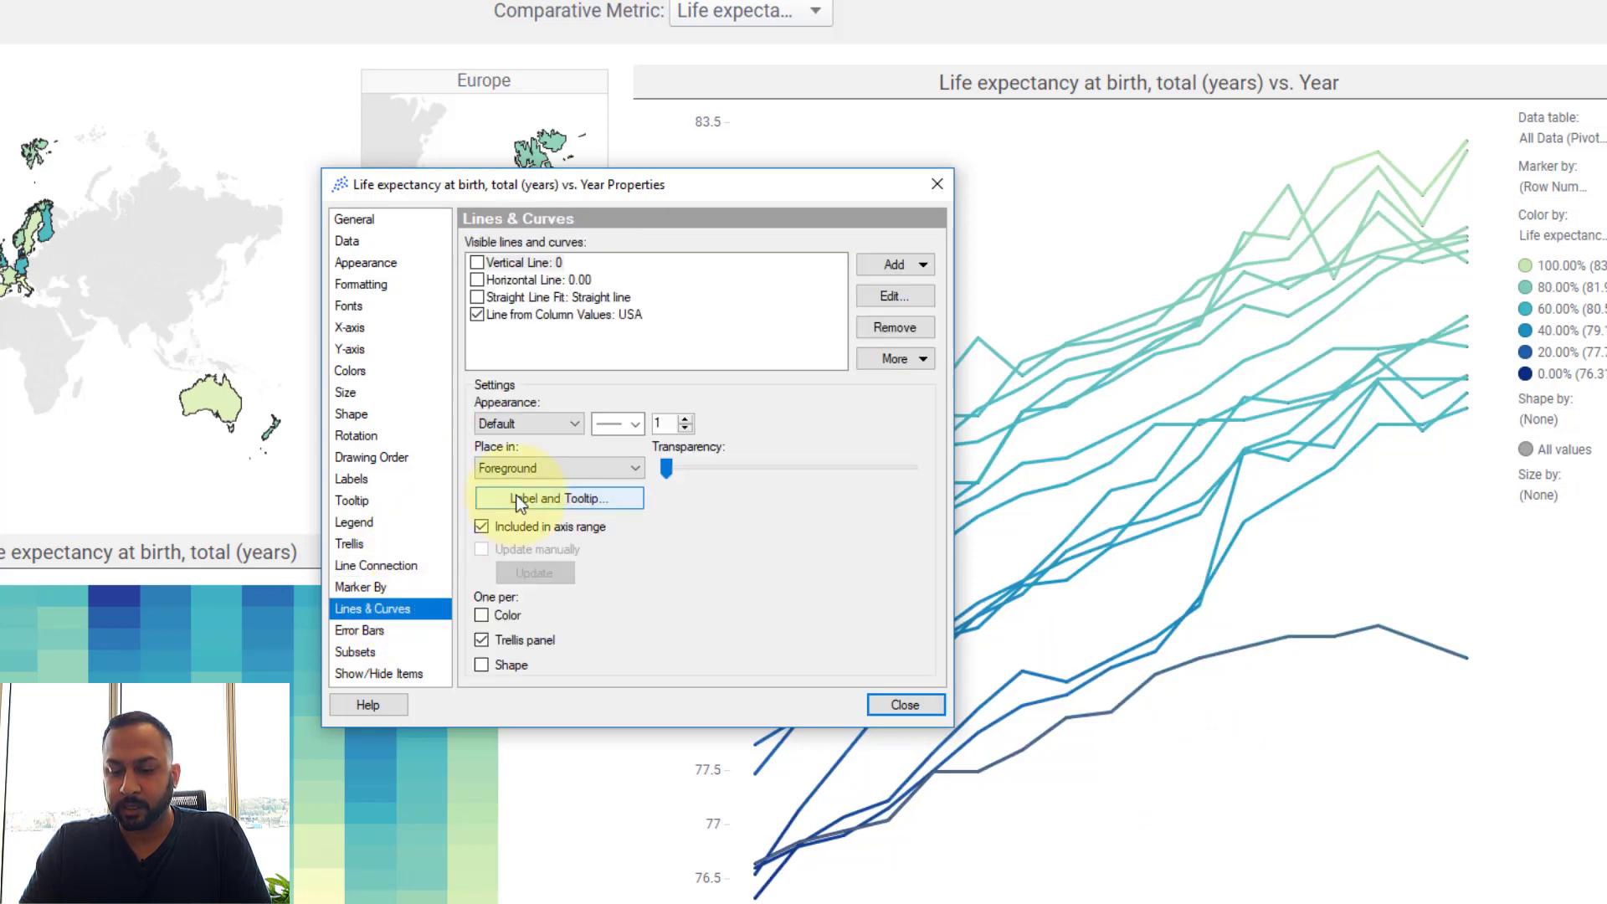
pyautogui.click(687, 421)
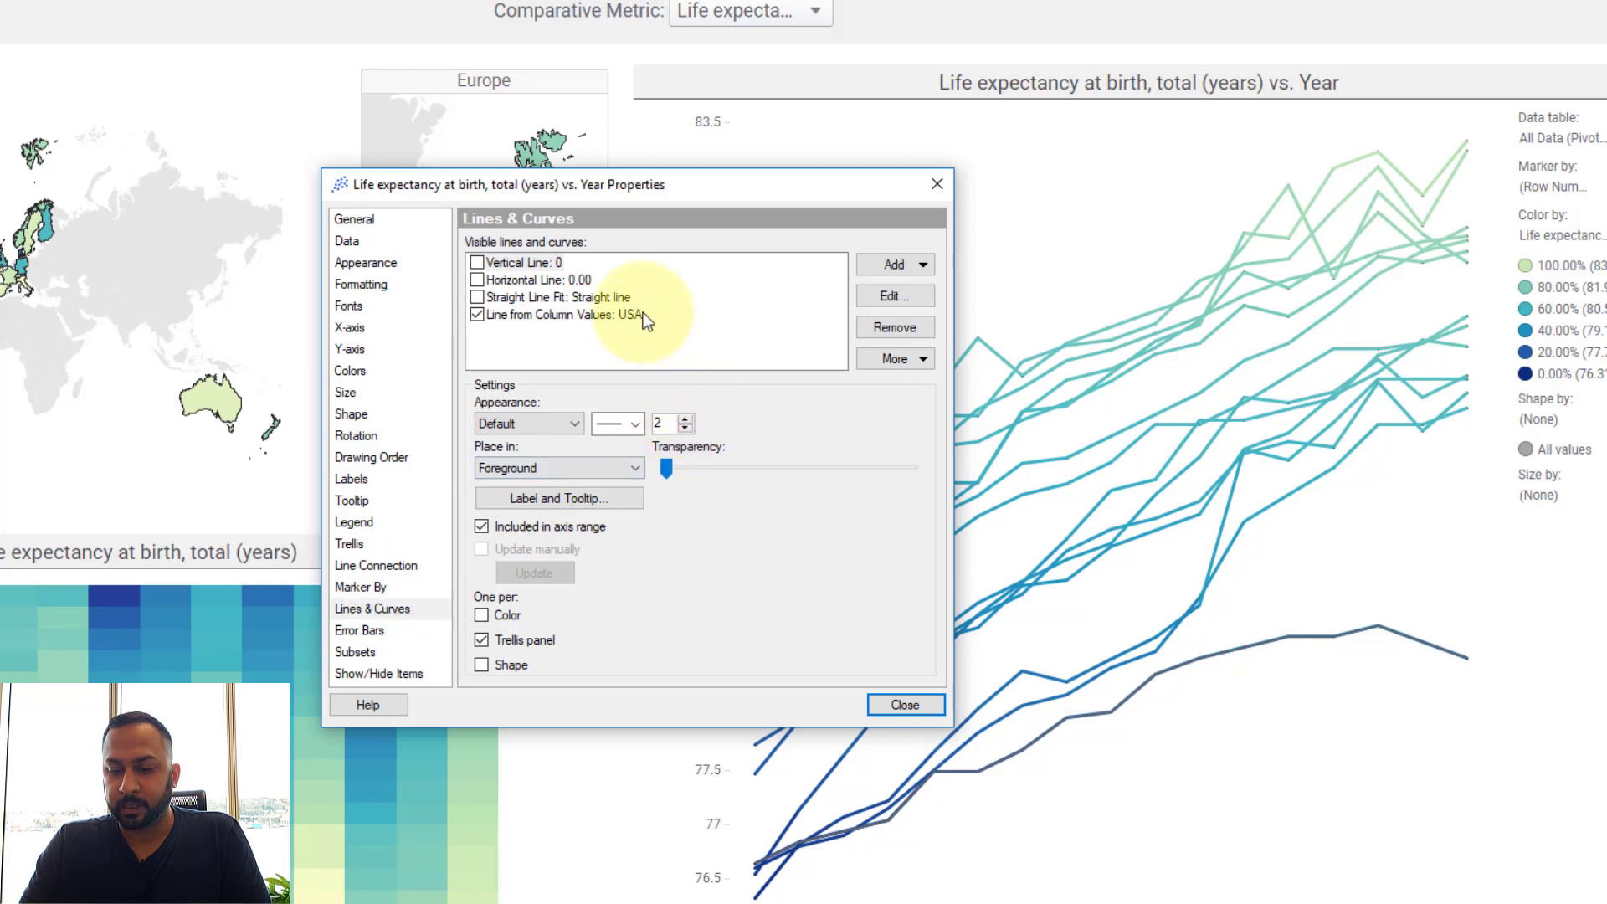
pyautogui.click(643, 313)
pyautogui.click(684, 418)
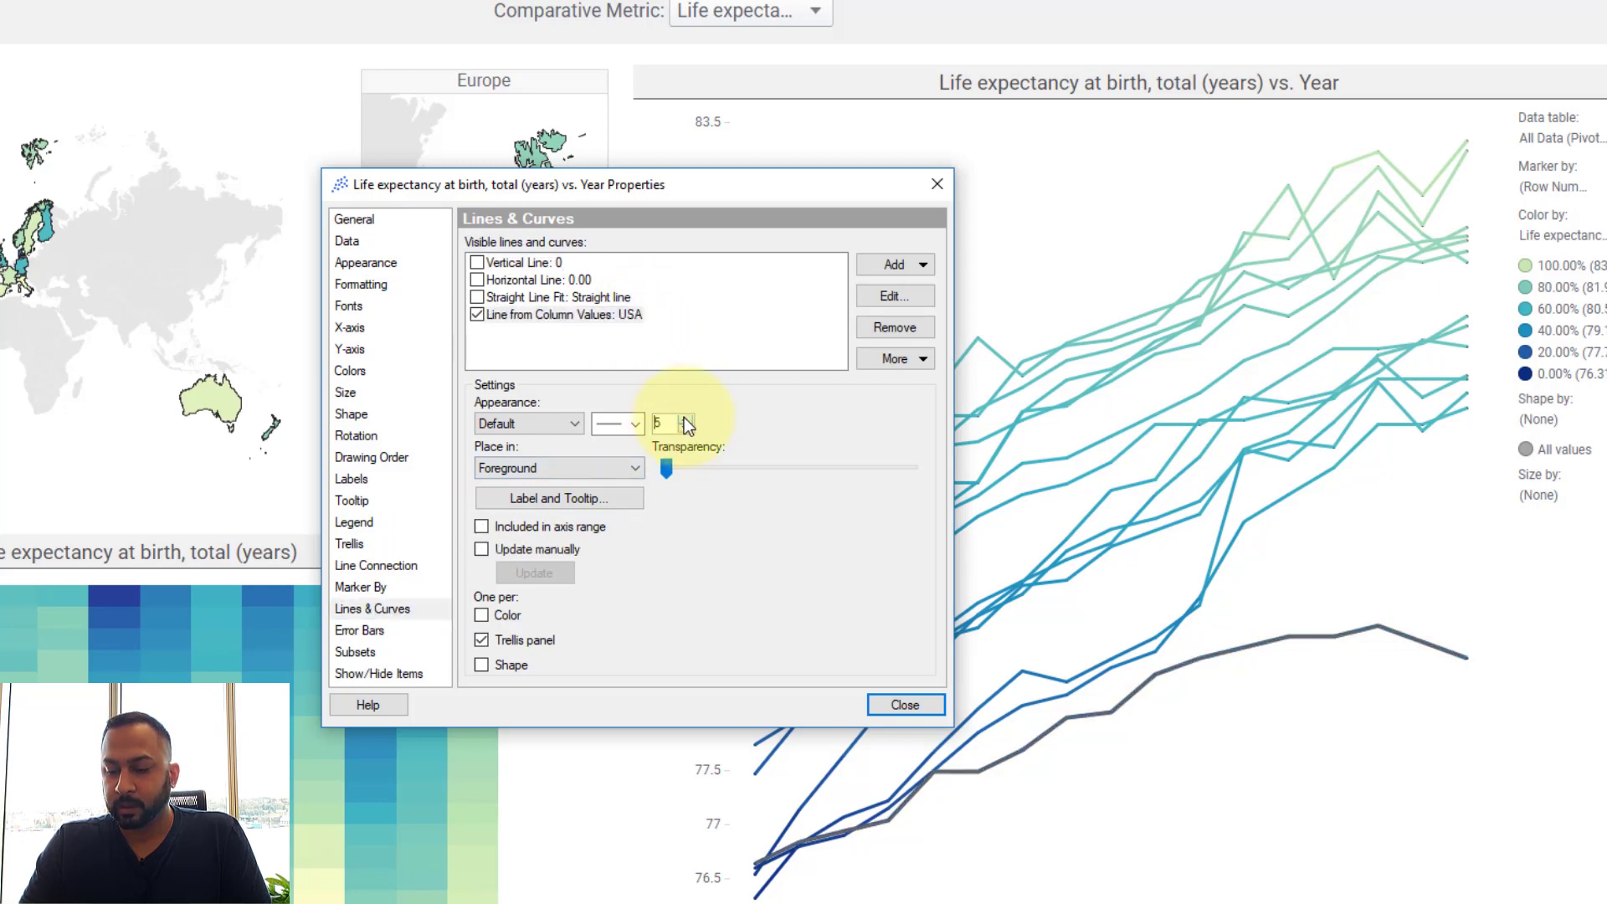
pyautogui.click(685, 417)
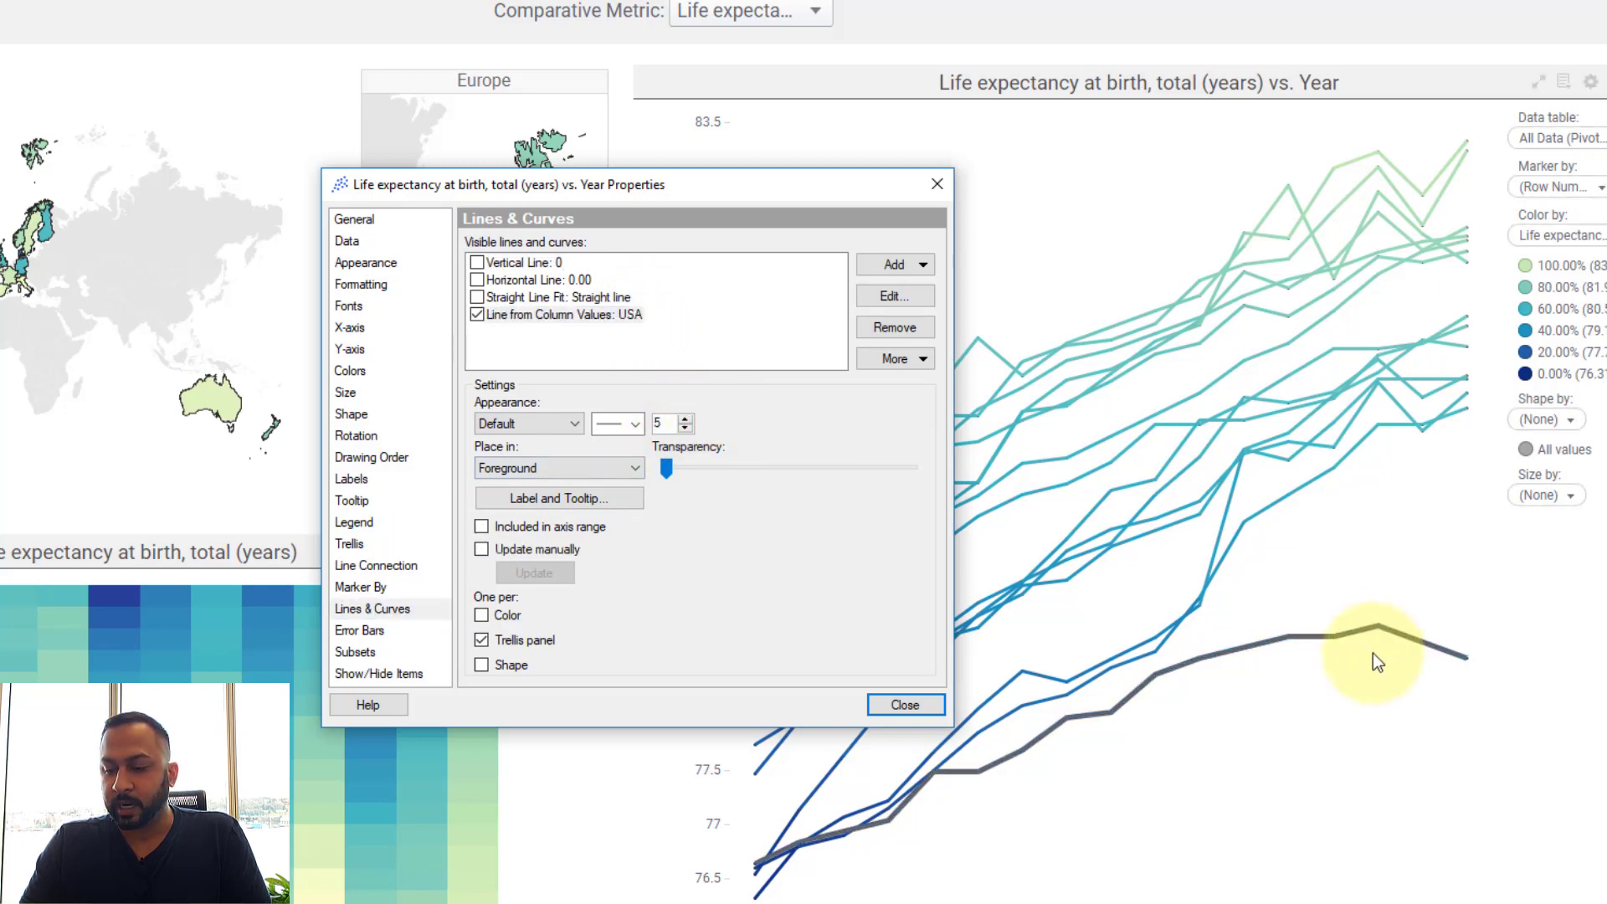
pyautogui.click(586, 499)
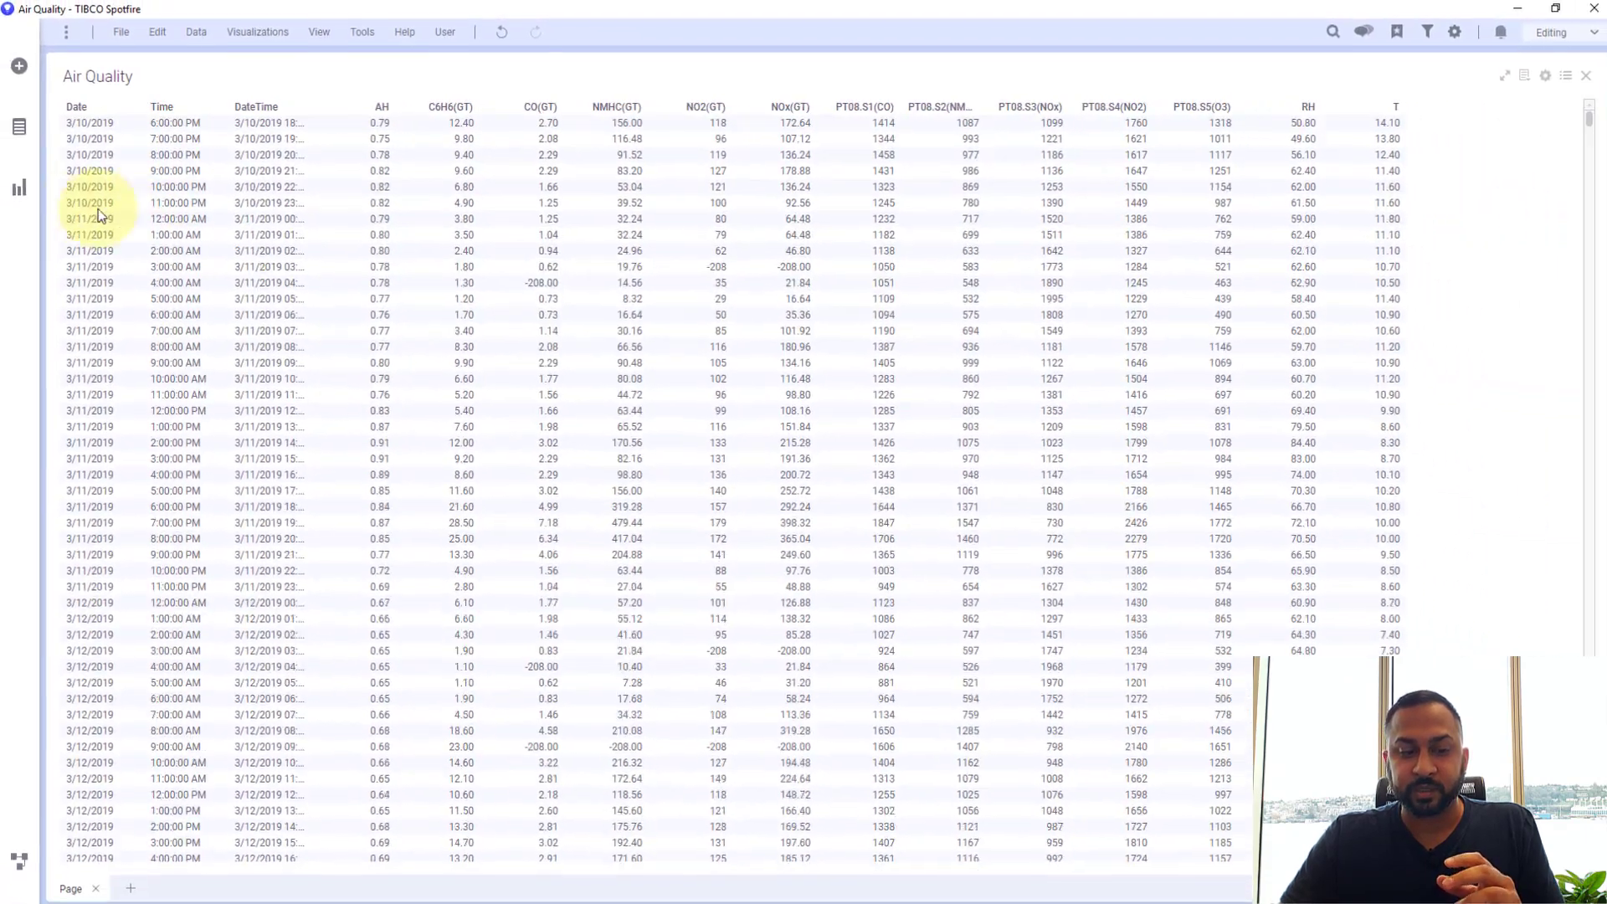
# Step: Place a line chart beside the data table, adding CO(GT) and NOx(GT) averages as extra lines
pyautogui.click(18, 188)
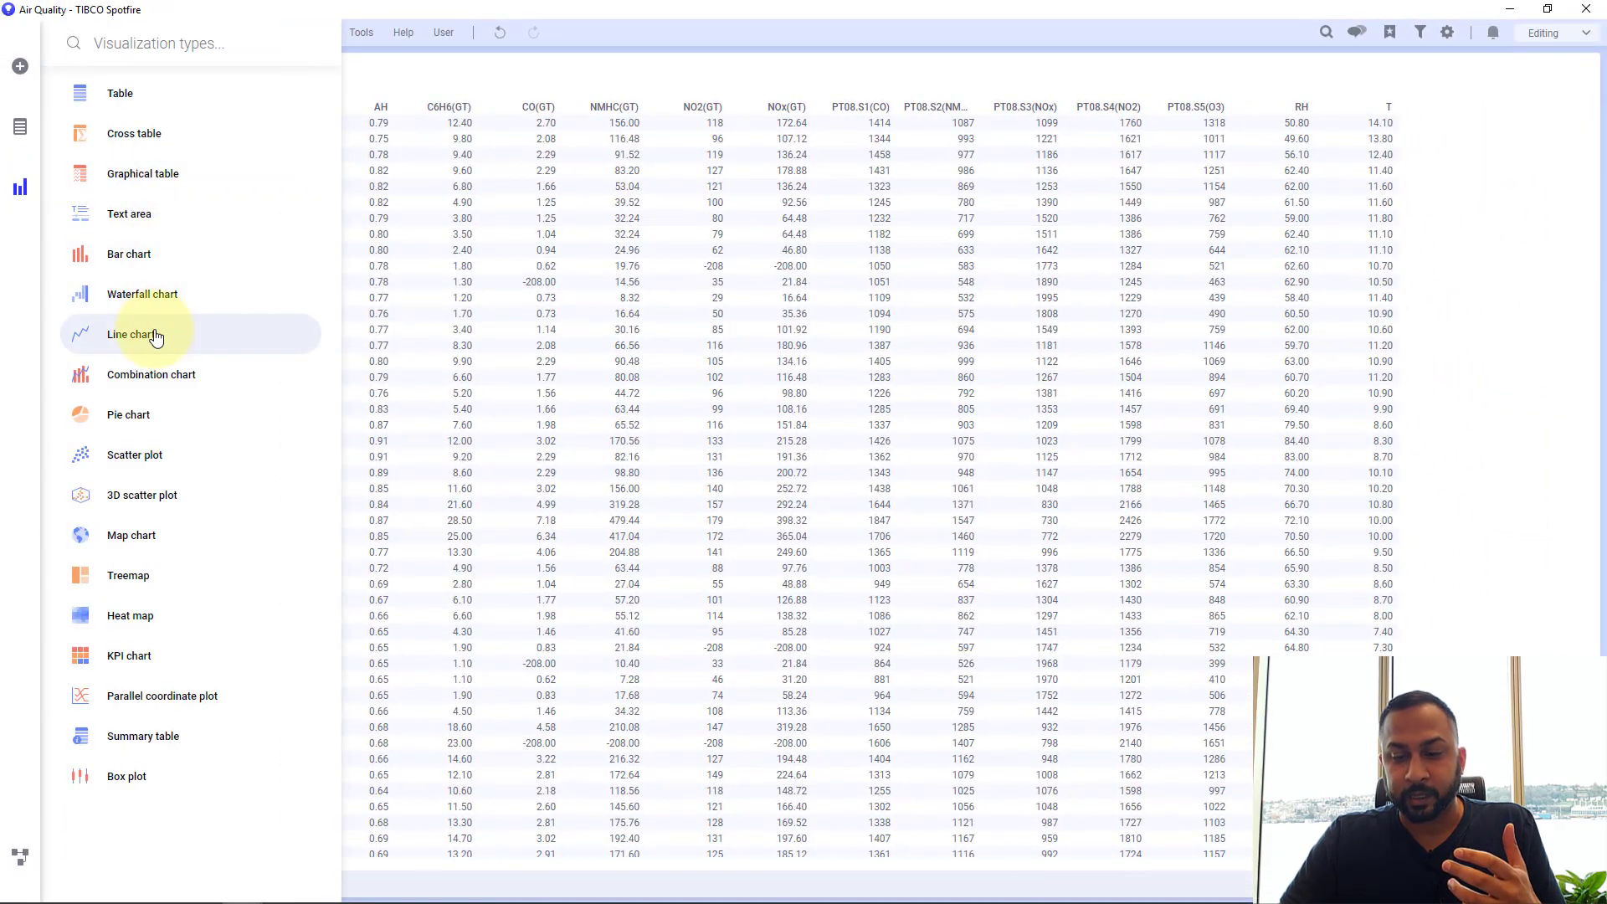
pyautogui.moveTo(133, 331); pyautogui.dragTo(1130, 448)
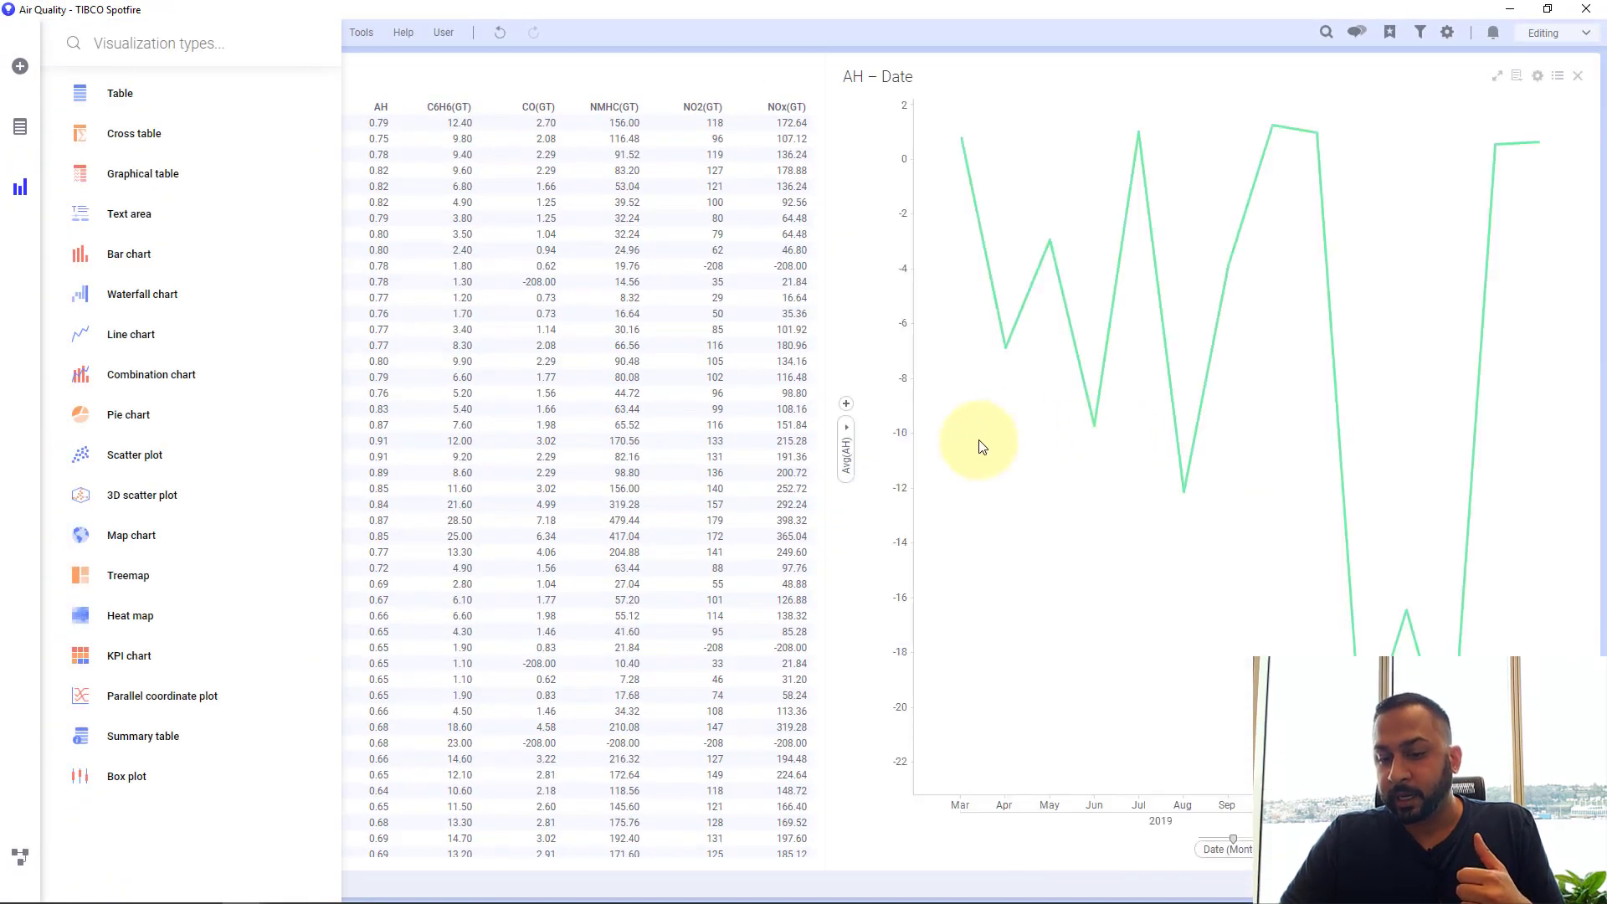
pyautogui.click(845, 403)
pyautogui.click(884, 525)
pyautogui.click(845, 346)
pyautogui.click(887, 506)
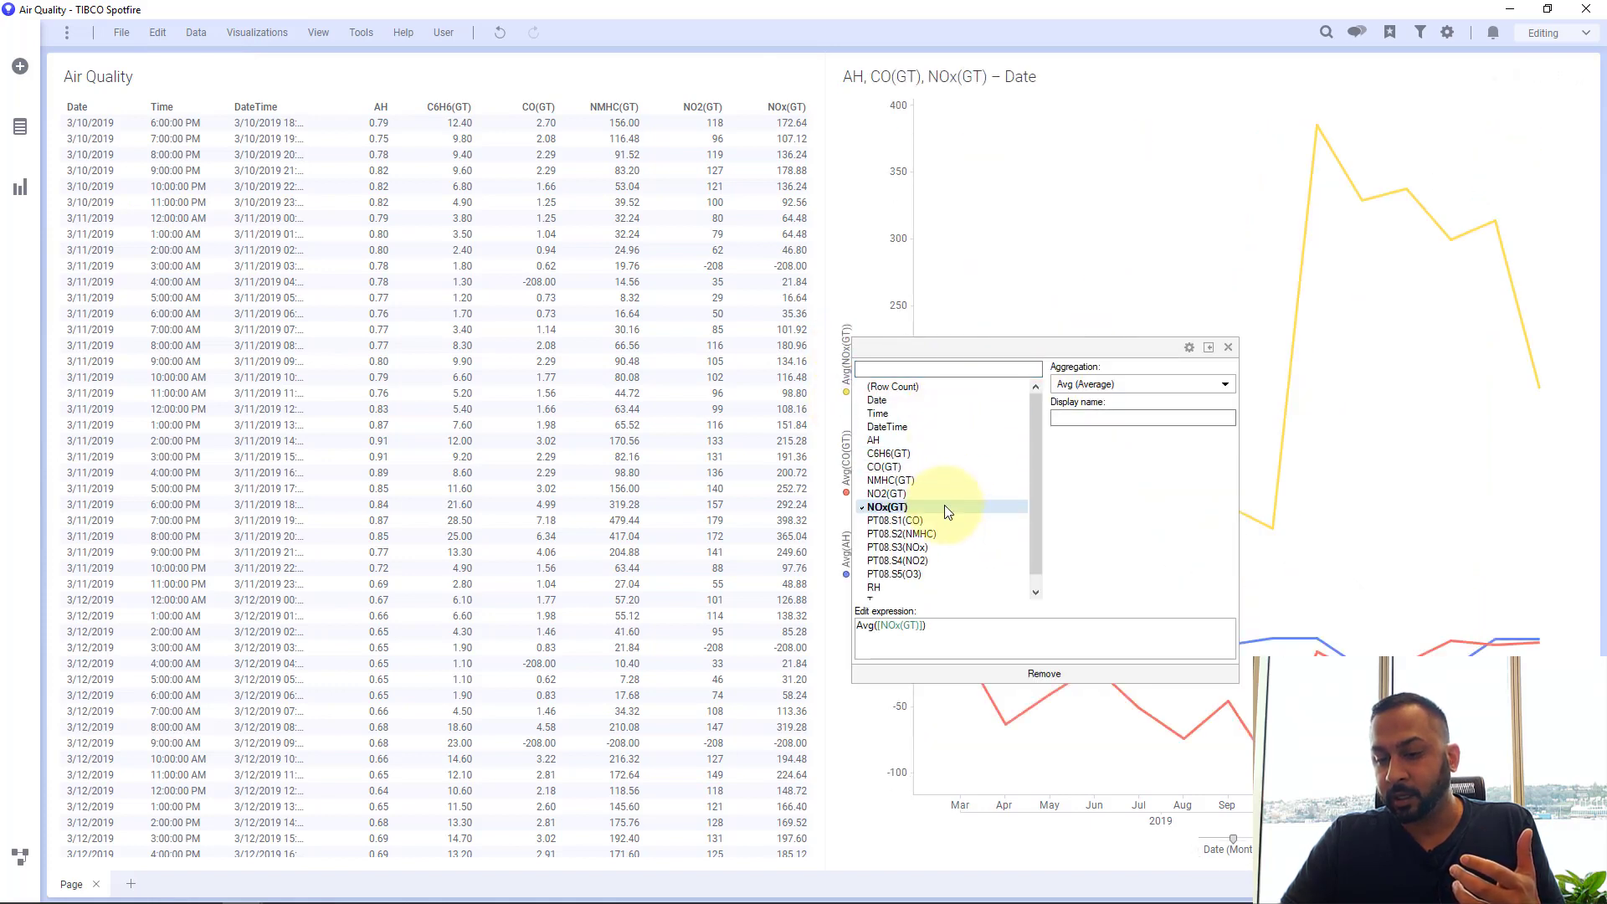
pyautogui.click(981, 284)
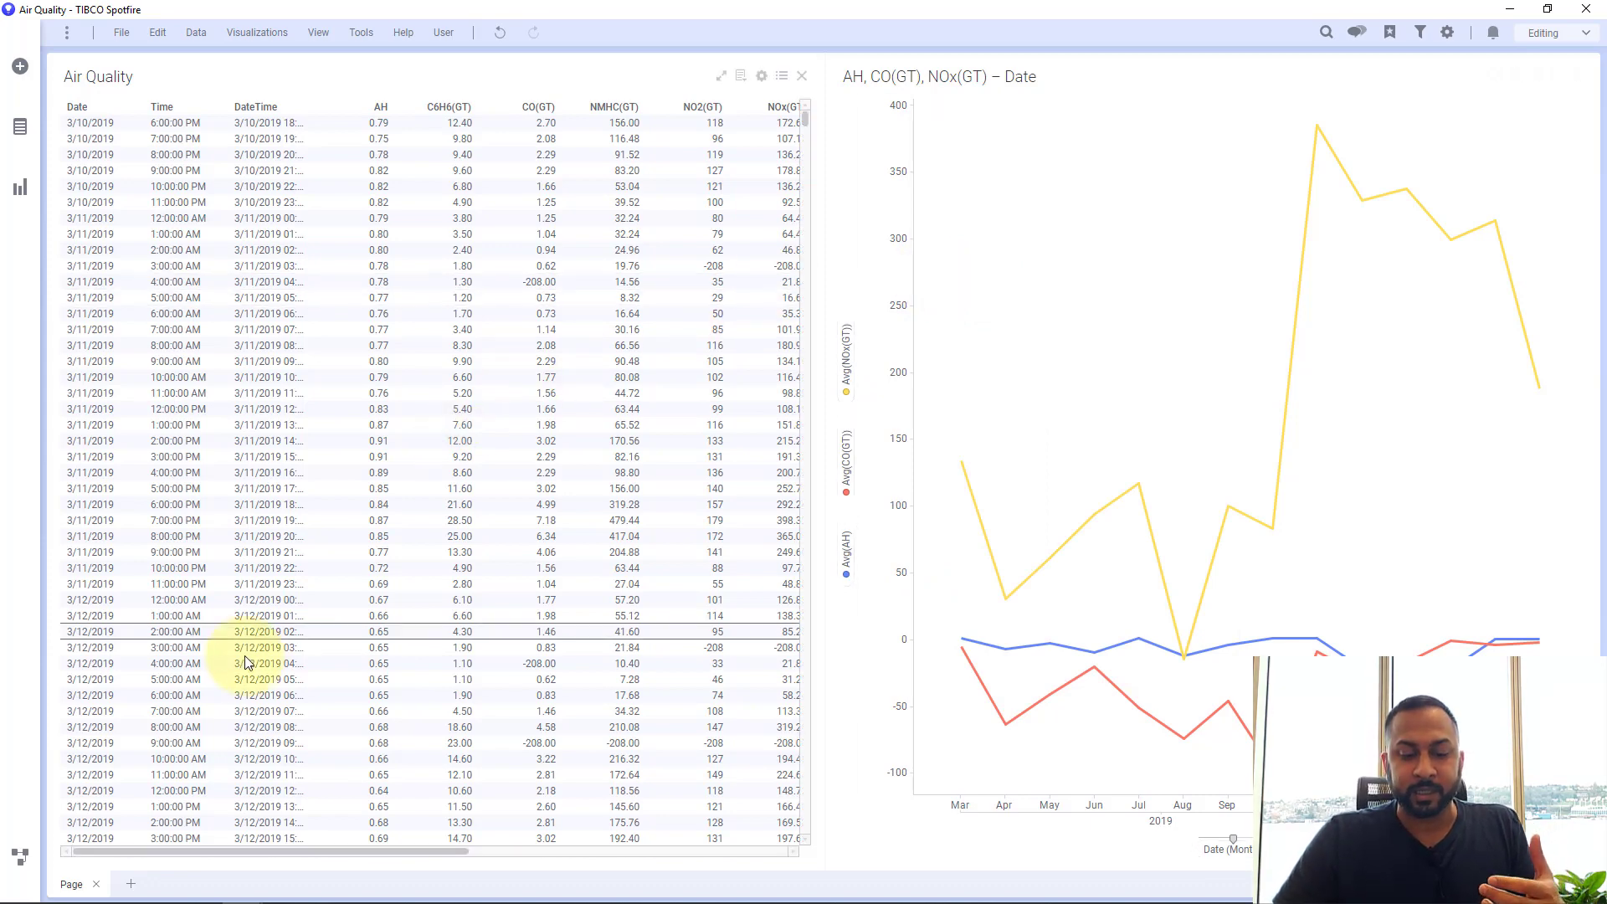
pyautogui.click(18, 847)
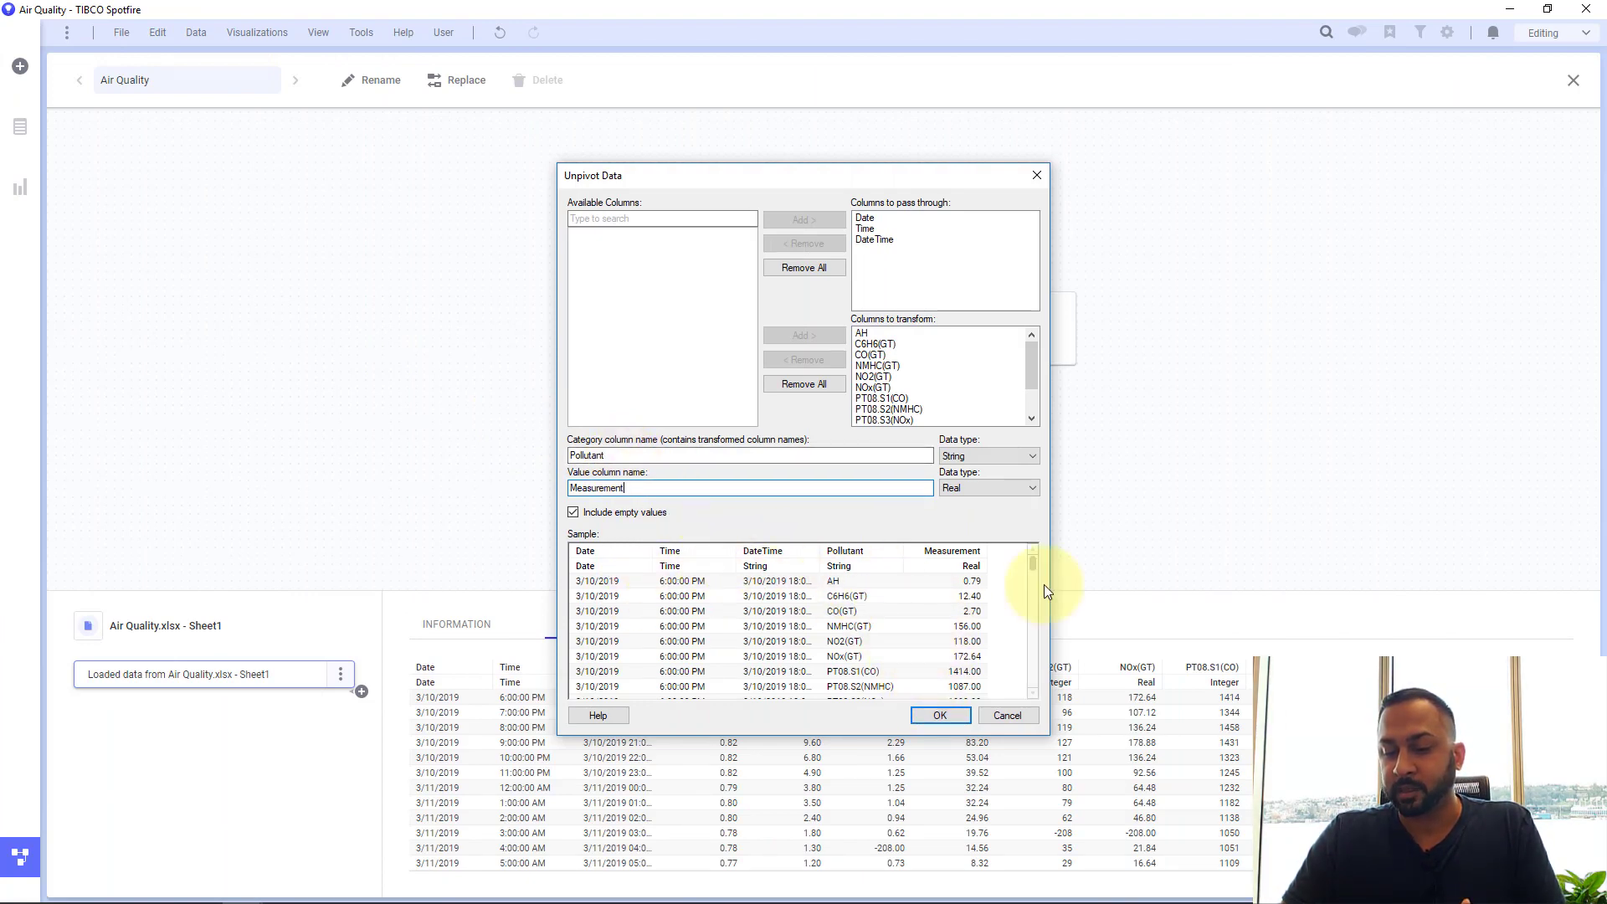
# Step: Confirm the Unpivot Data settings and the Transform data list to apply the unpivot
pyautogui.click(949, 717)
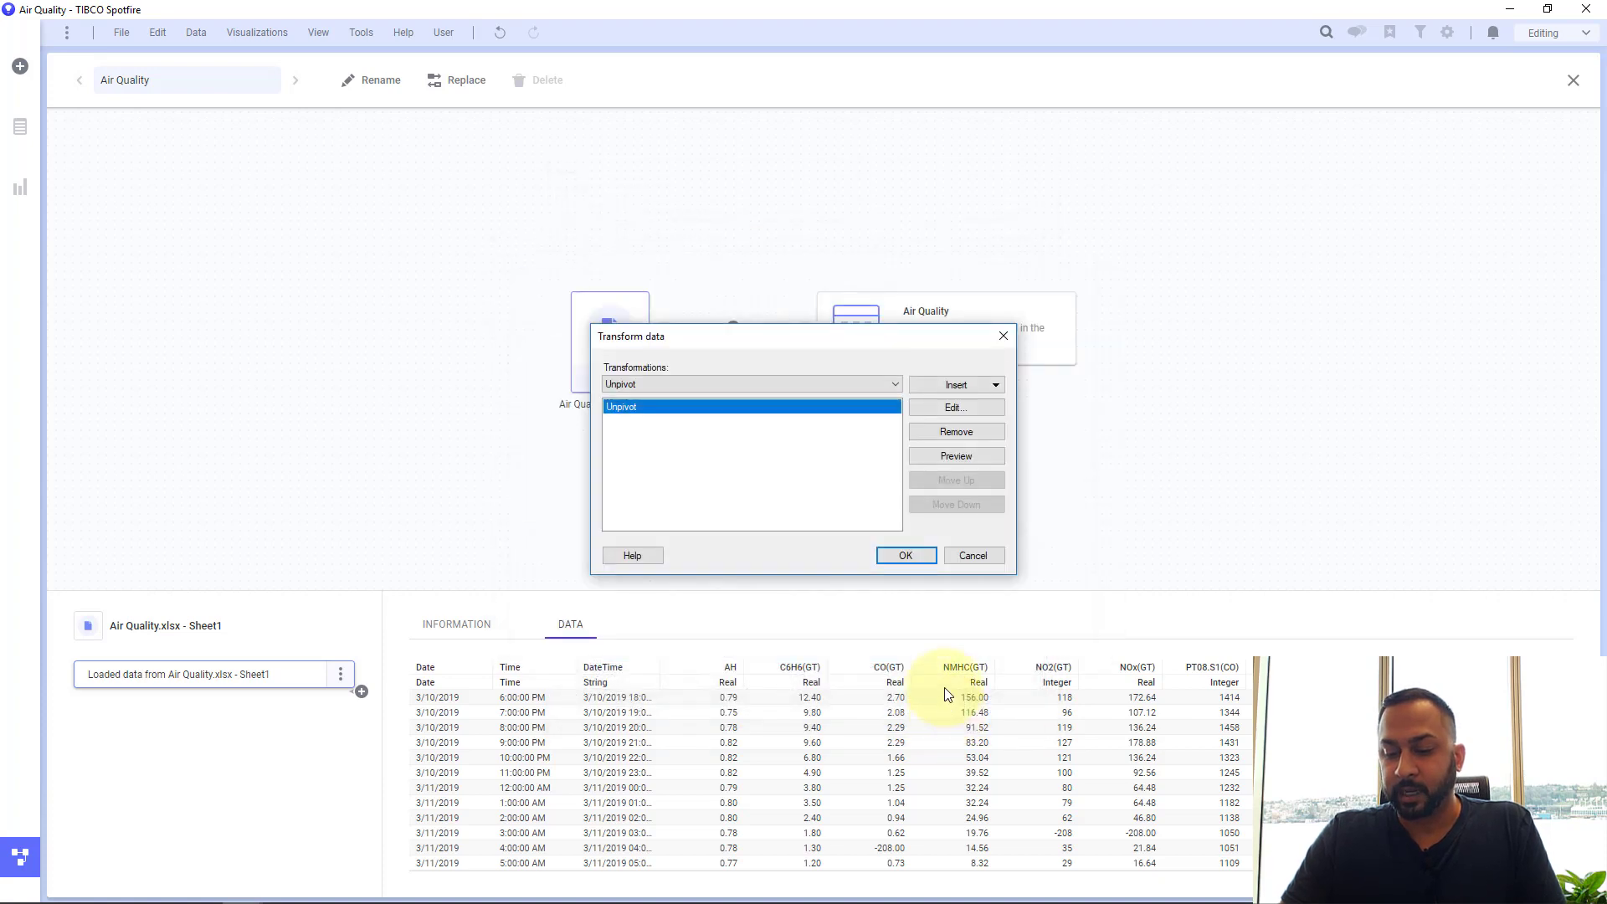
pyautogui.click(910, 555)
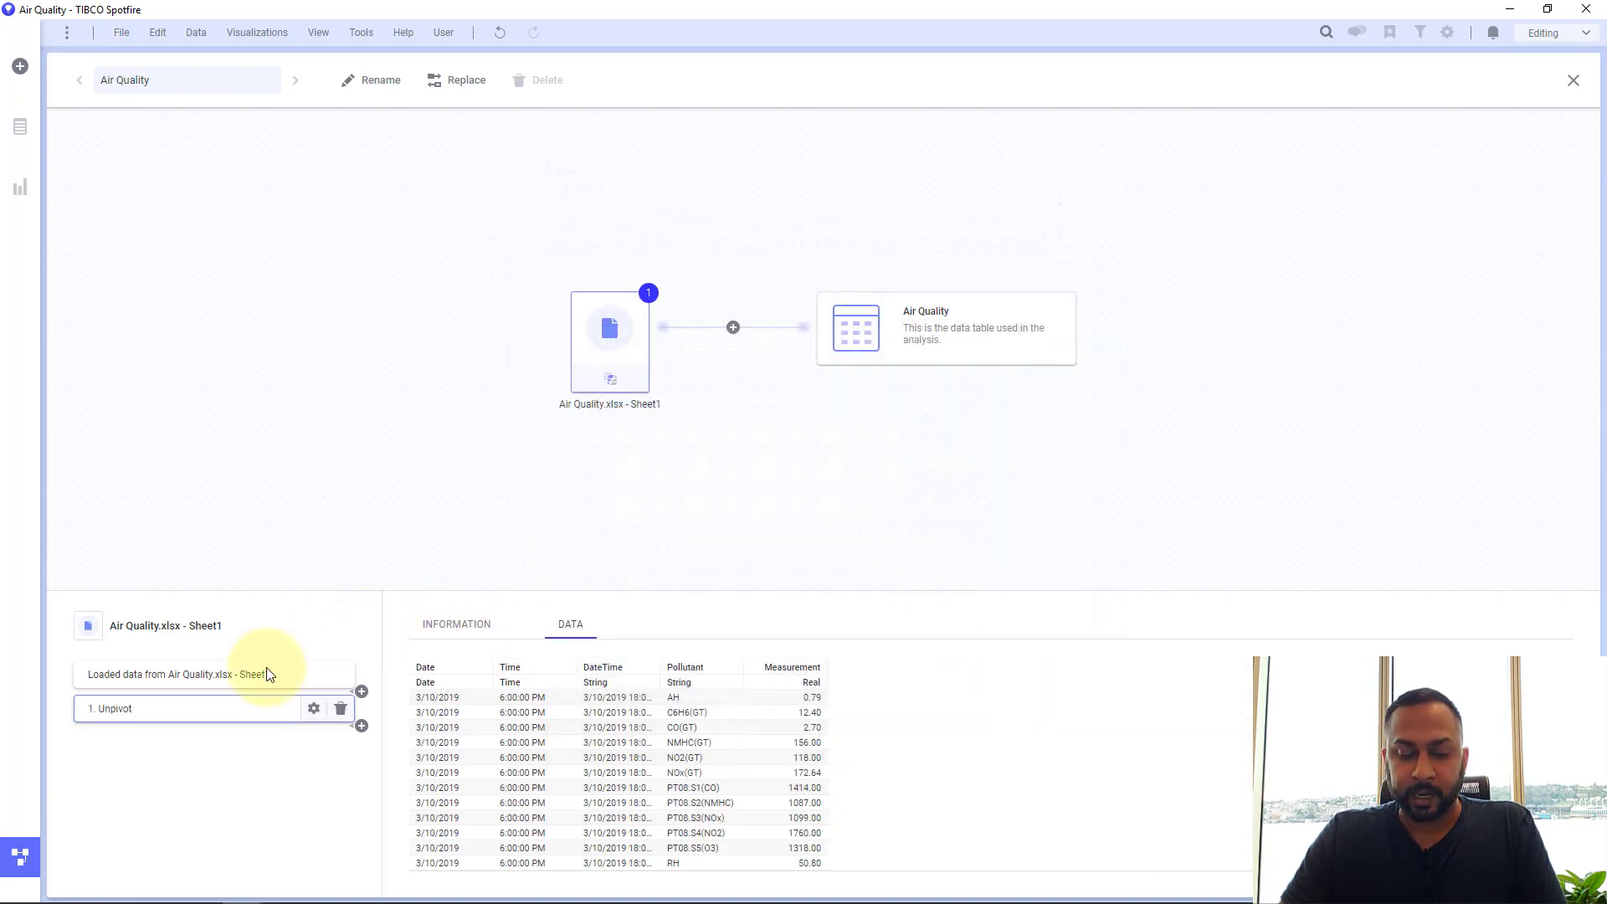
# Step: Replace all Y-axis columns of the line chart with average Measurement
pyautogui.click(20, 856)
pyautogui.rightClick(847, 351)
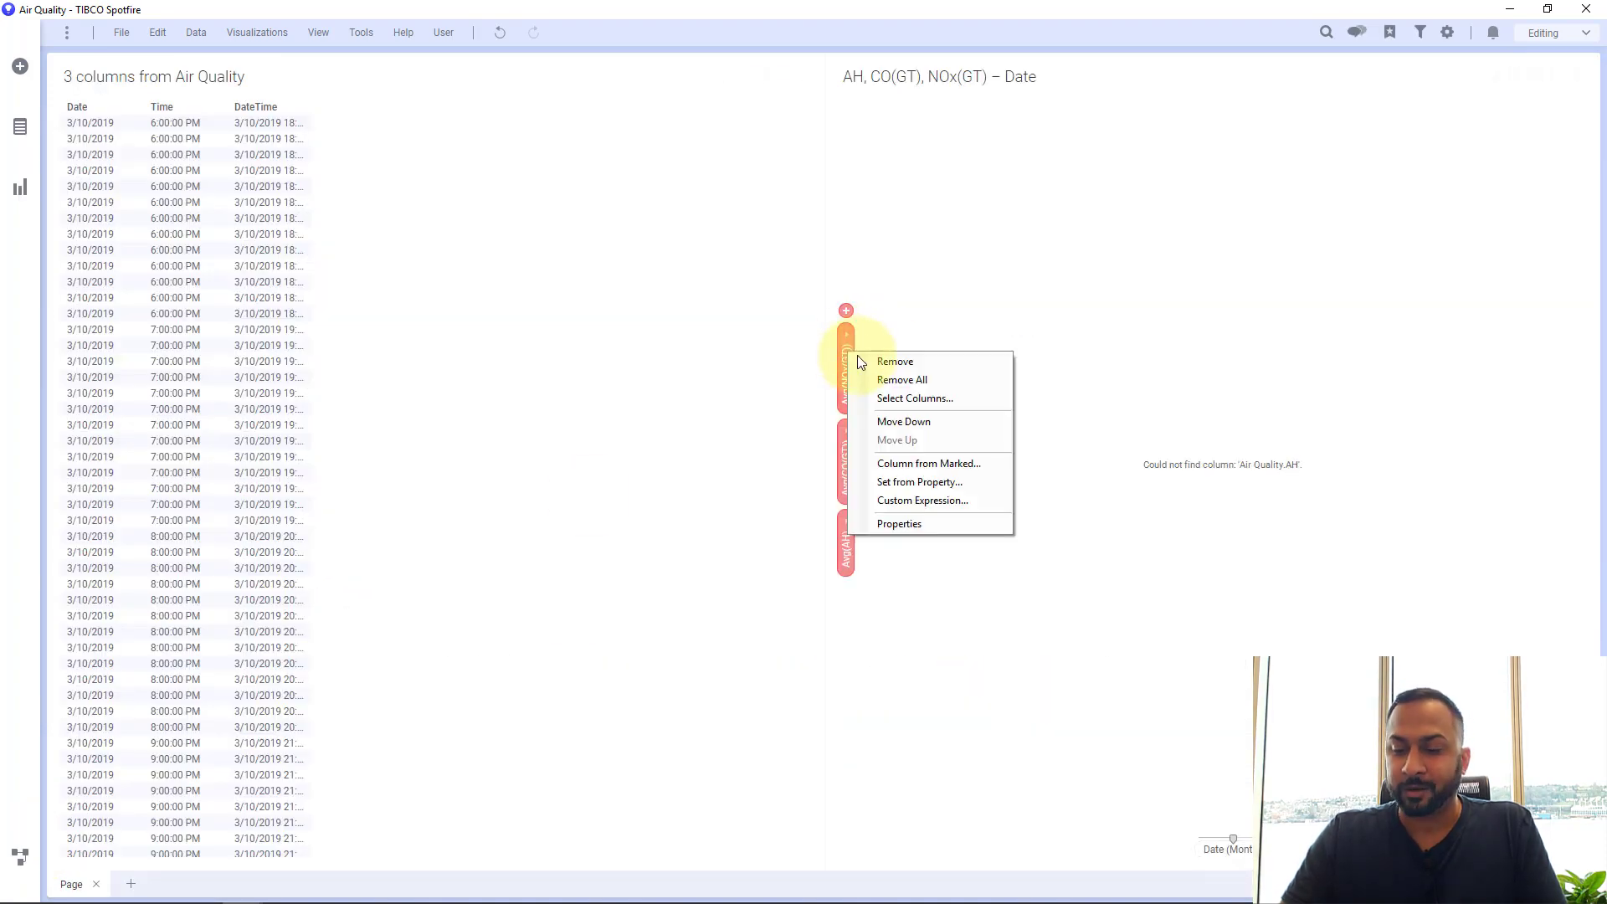
pyautogui.click(888, 393)
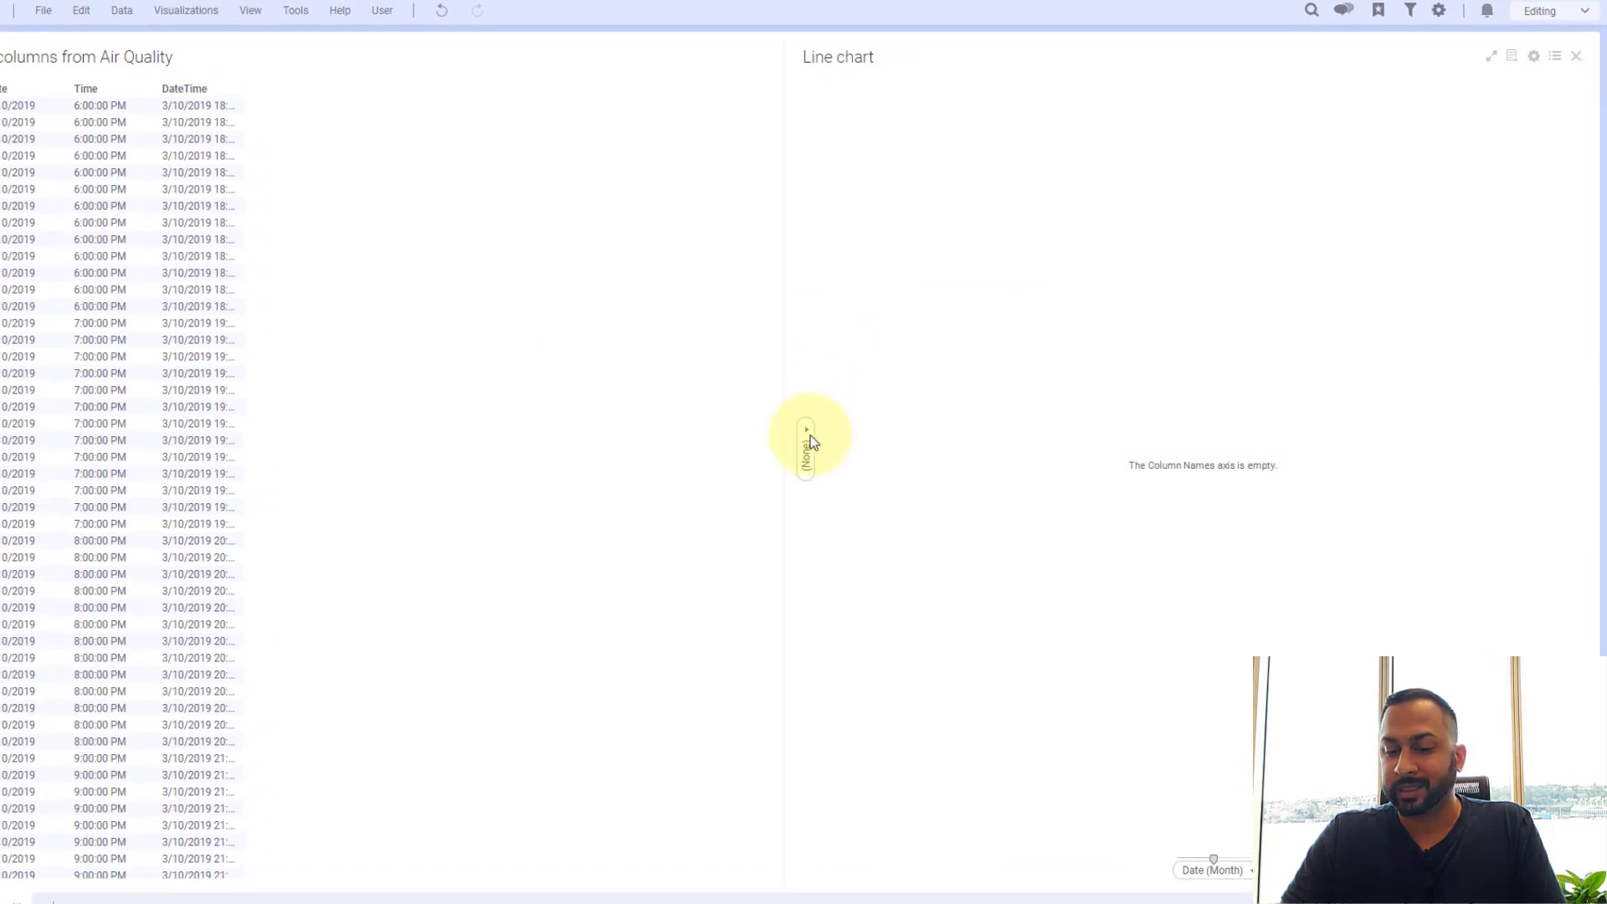
pyautogui.click(807, 441)
pyautogui.click(845, 542)
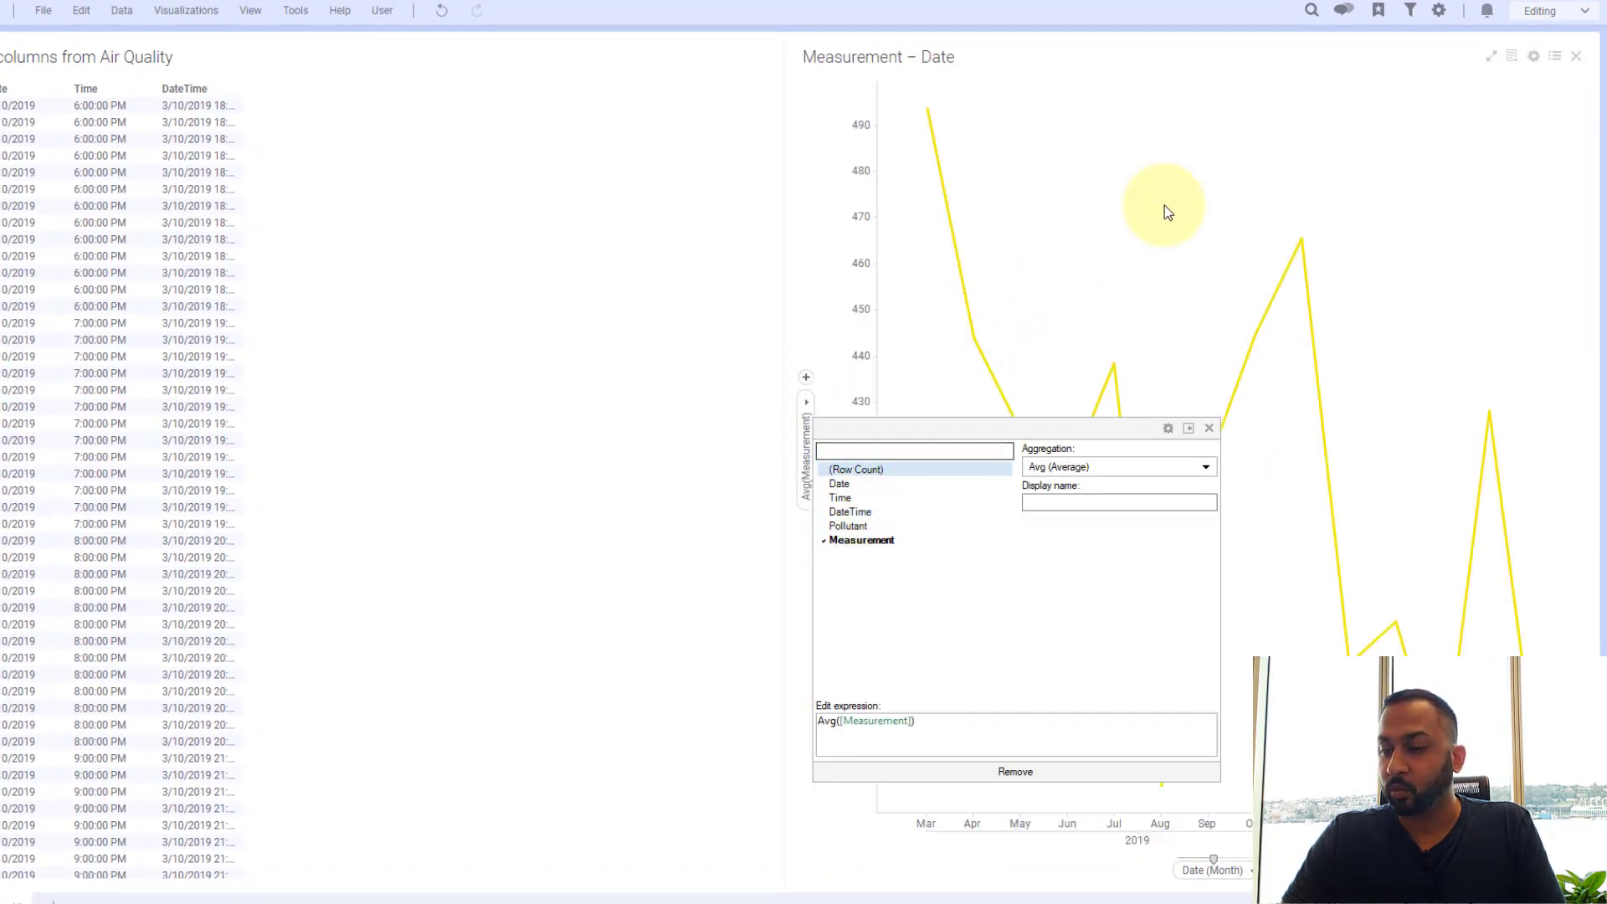
# Step: Colour the lines by Pollutant and widen the line chart by narrowing the table
pyautogui.click(1554, 59)
pyautogui.click(1502, 140)
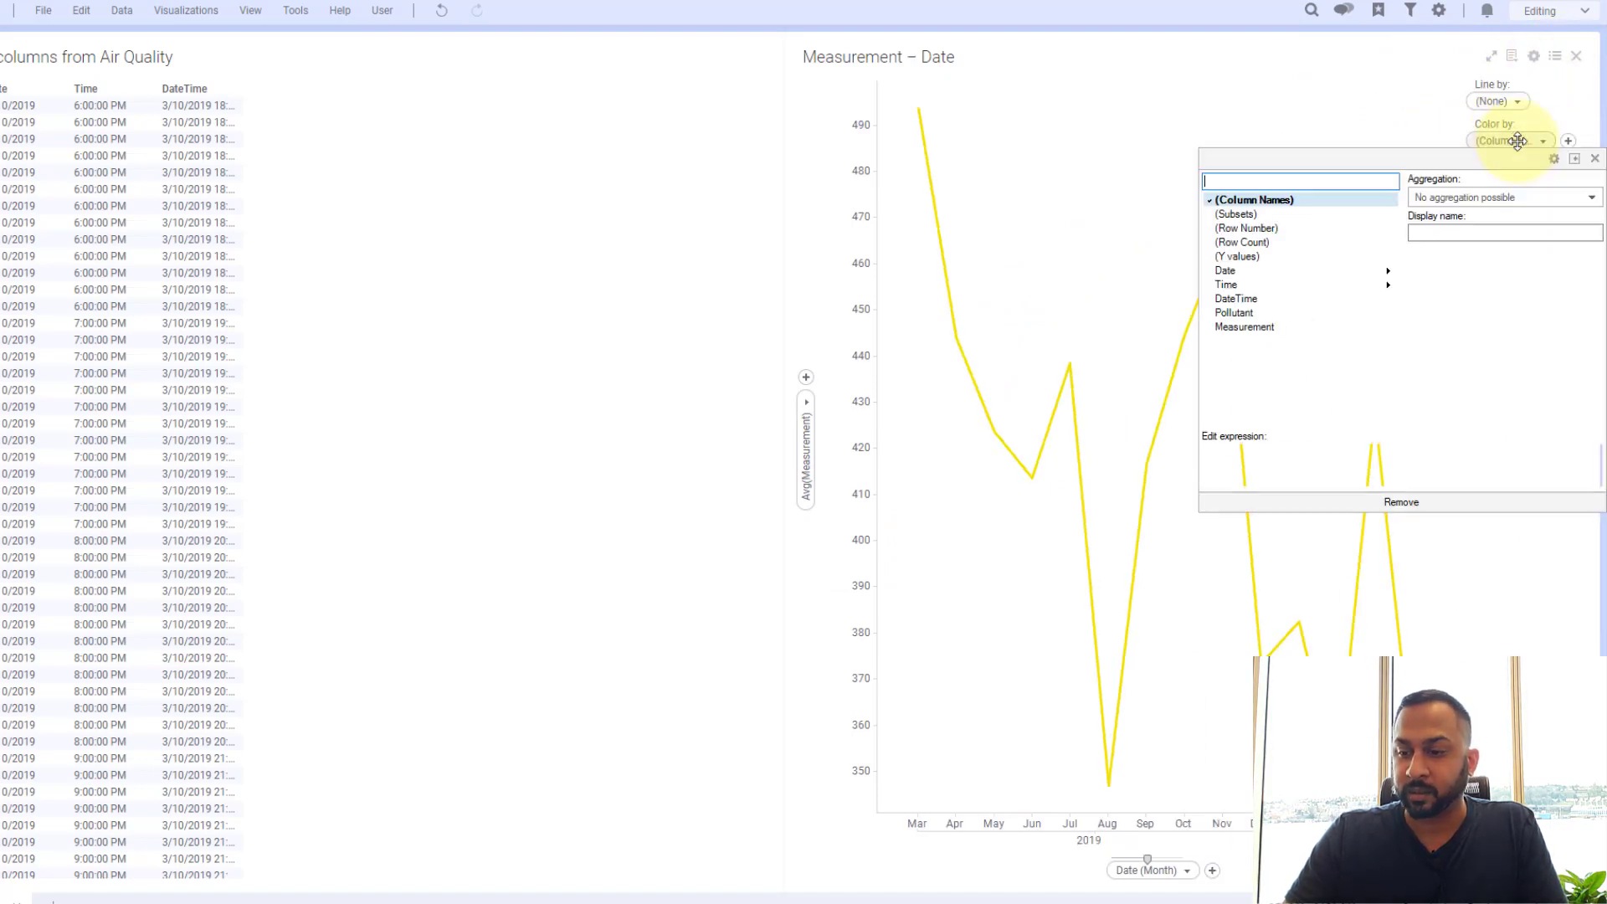
pyautogui.click(1283, 312)
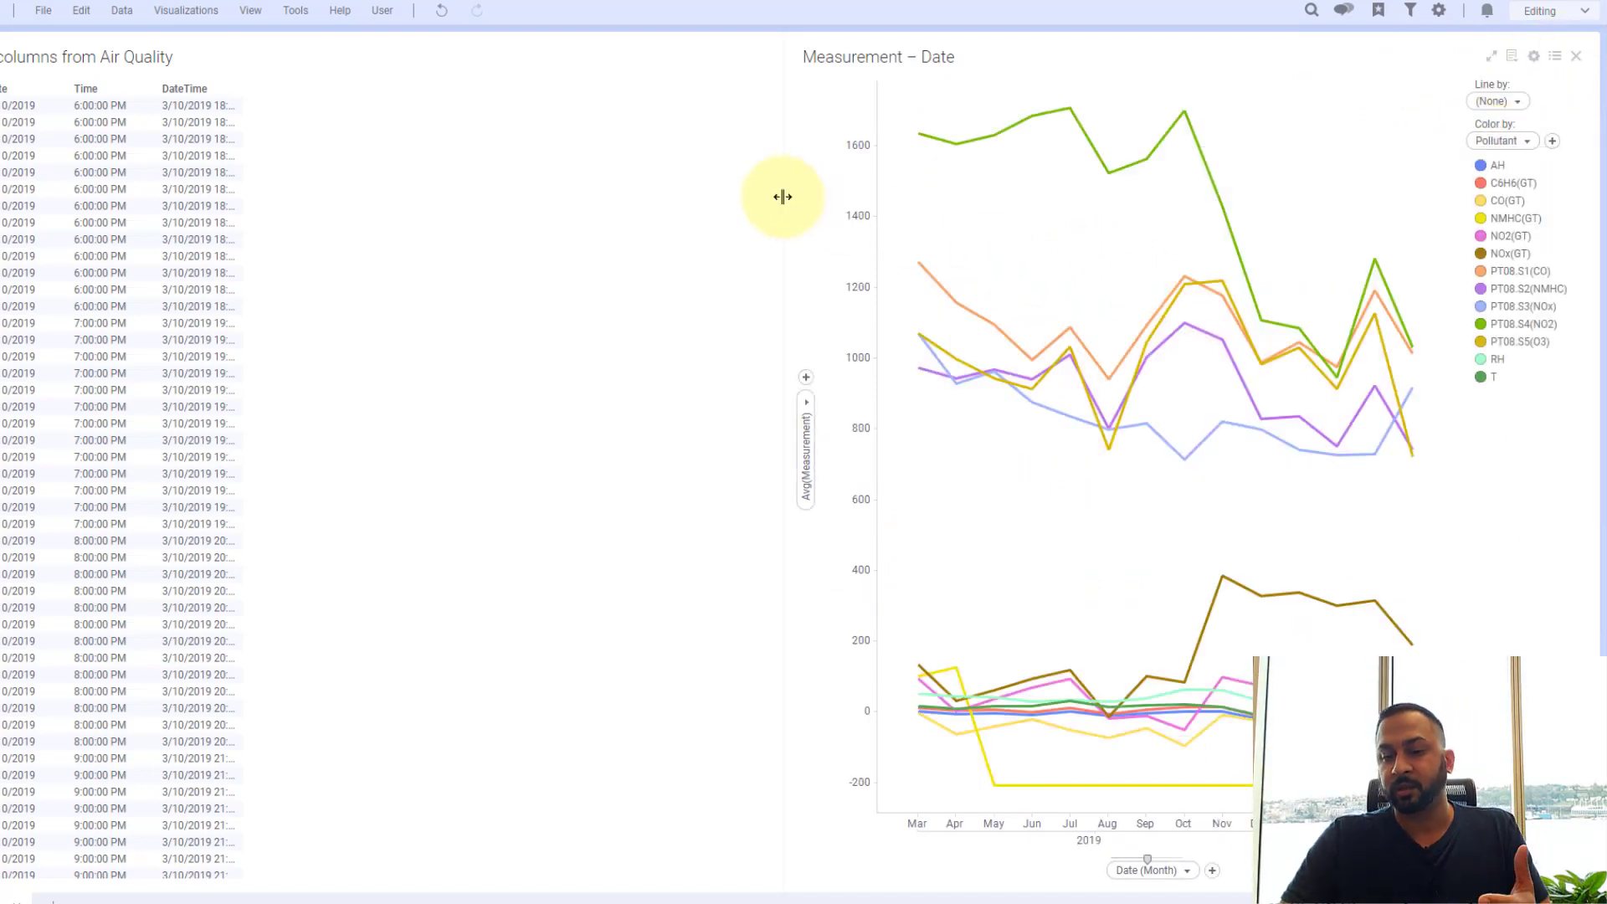
pyautogui.moveTo(785, 197); pyautogui.dragTo(358, 201)
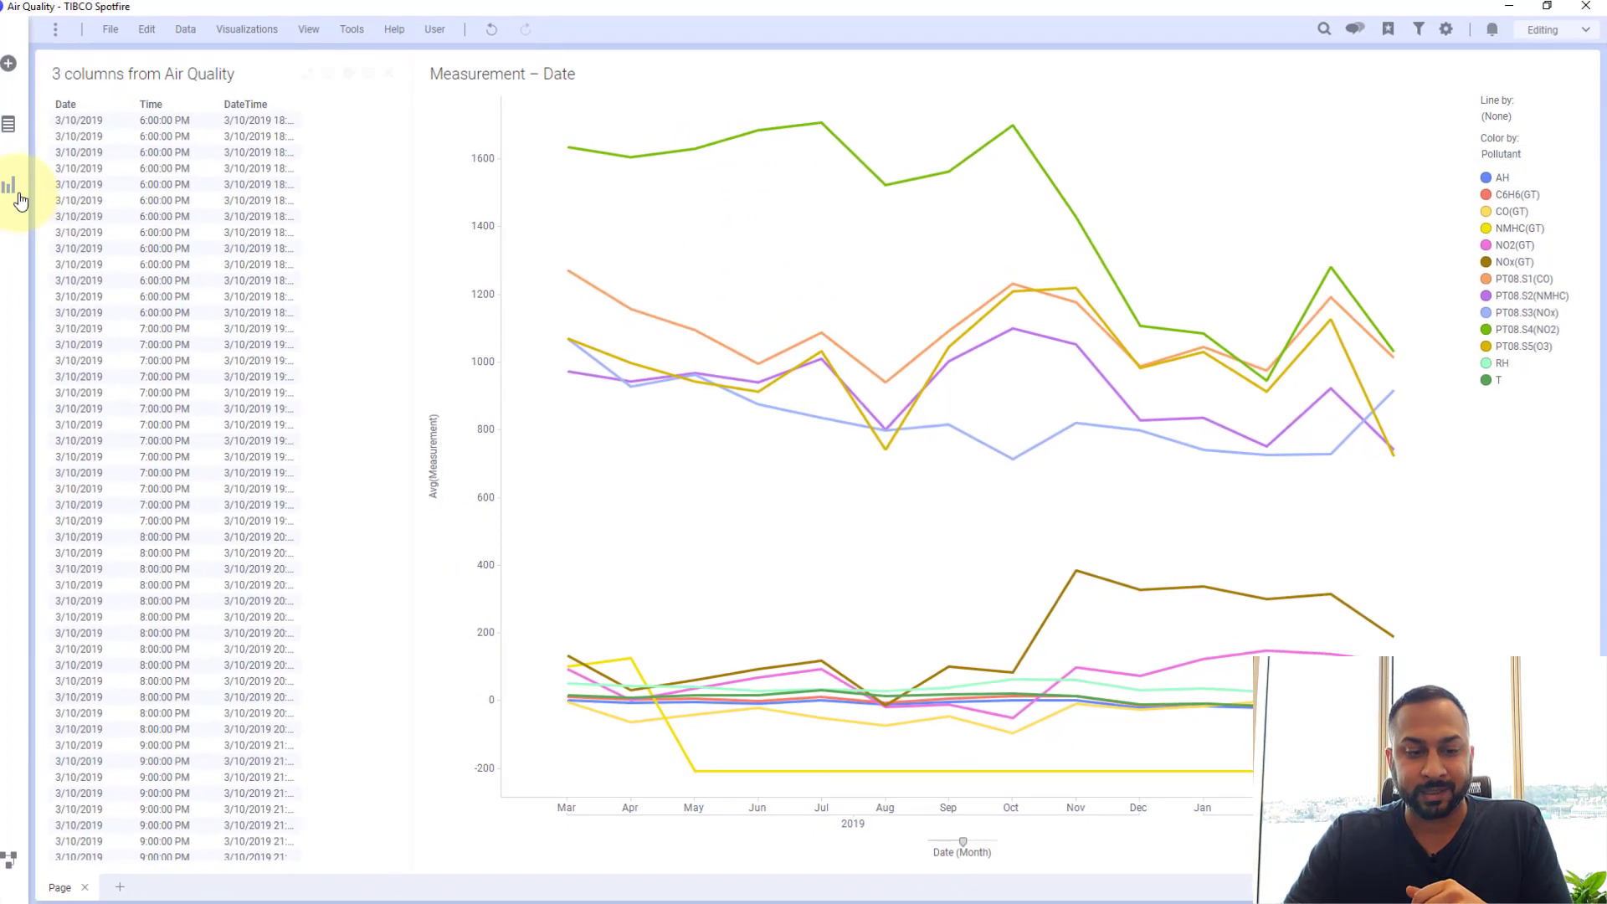
pyautogui.click(19, 195)
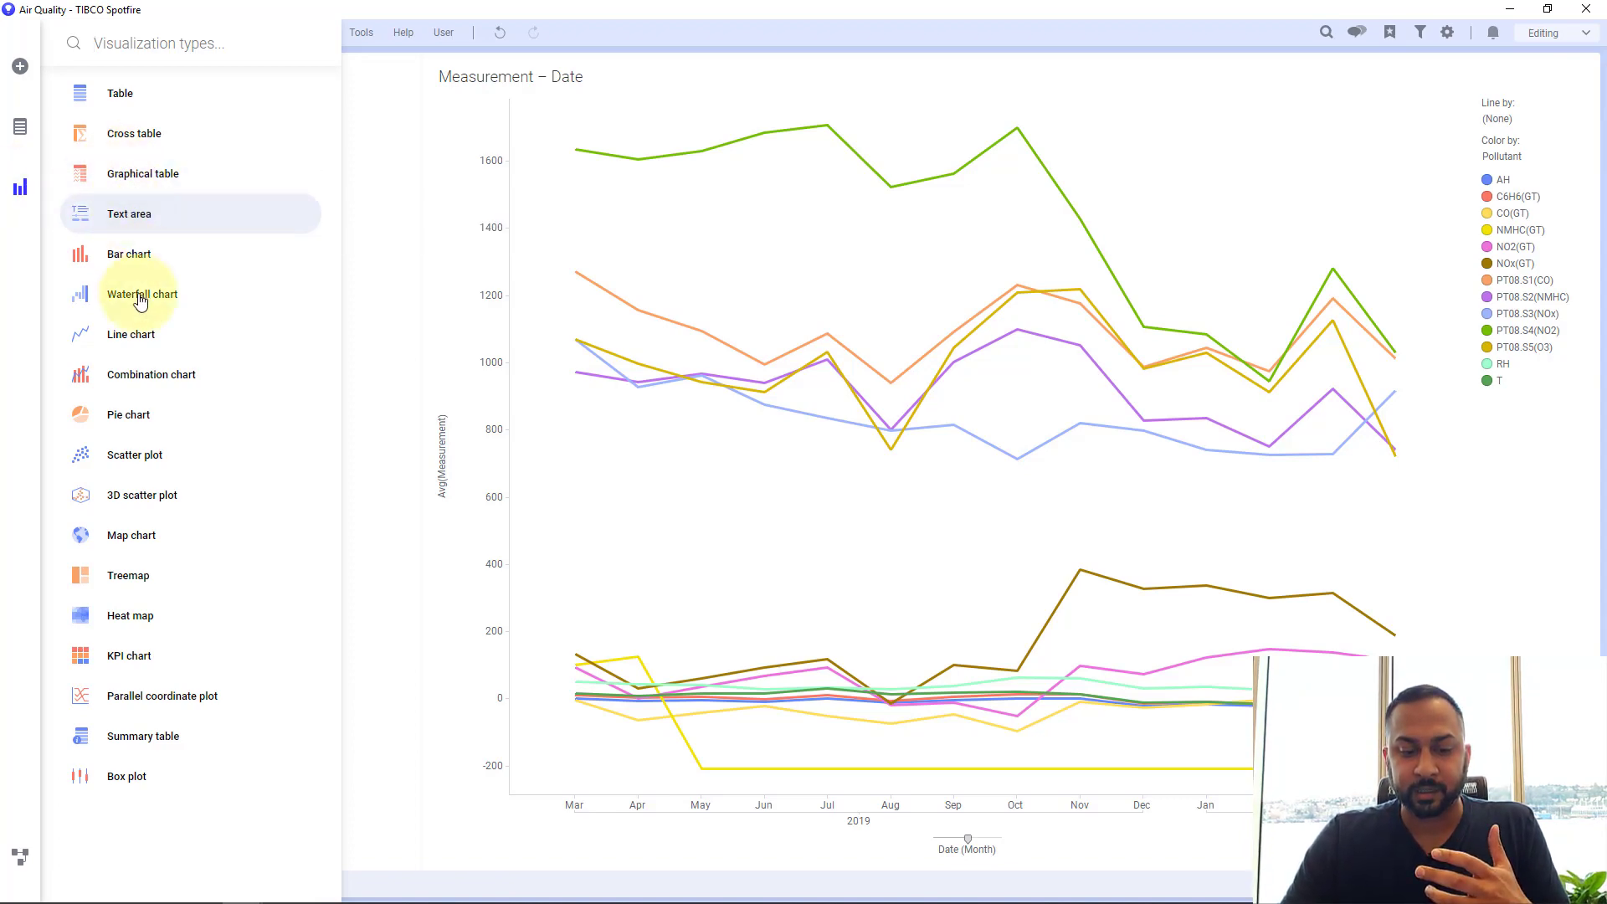
# Step: Add a scatter plot below the line chart with exact Date values on the X-axis
pyautogui.moveTo(128, 451); pyautogui.dragTo(1008, 616)
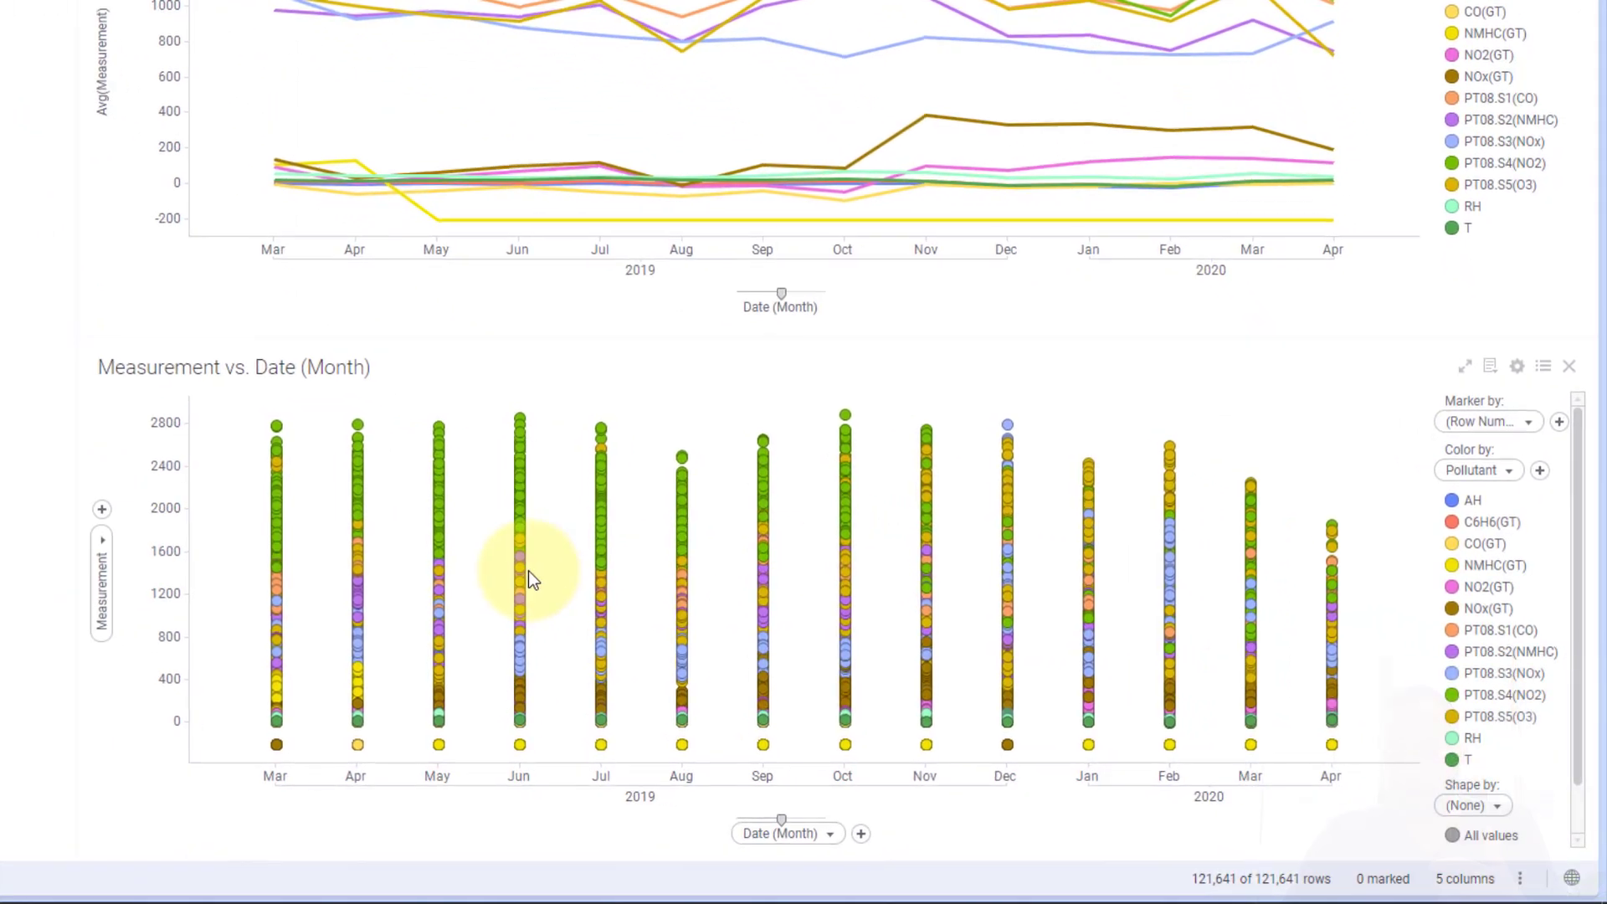
pyautogui.click(829, 833)
pyautogui.moveTo(840, 575)
pyautogui.click(1080, 488)
pyautogui.click(617, 860)
# Step: Add a zoom slider to the date axis, zoom to the first weeks, and filter to C6H6(GT)
pyautogui.rightClick(758, 799)
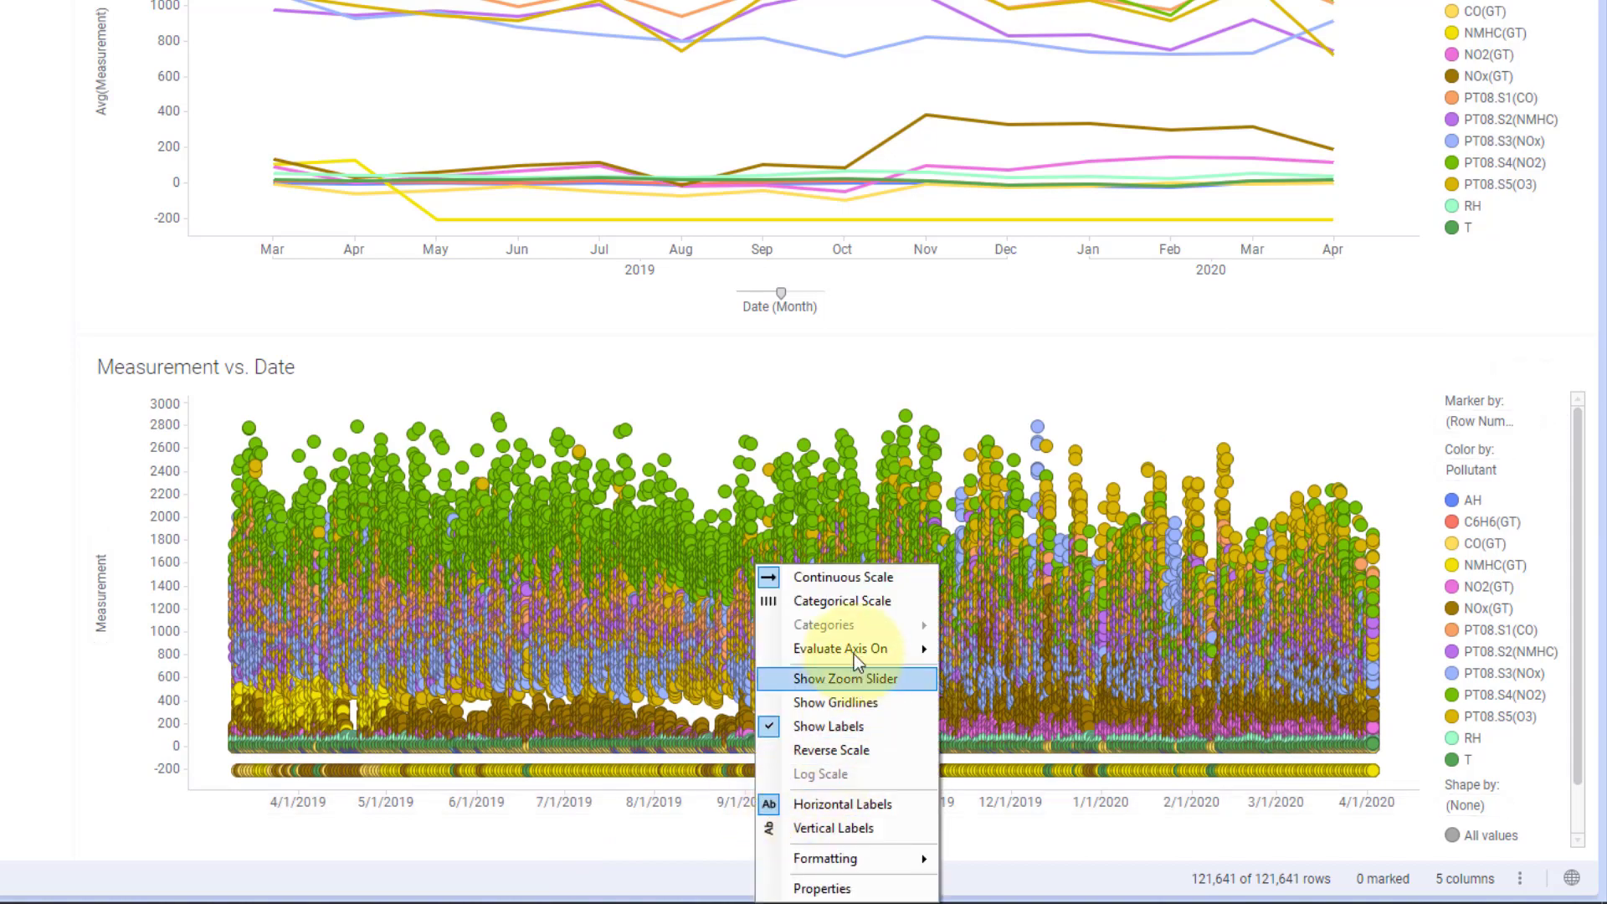
pyautogui.click(853, 677)
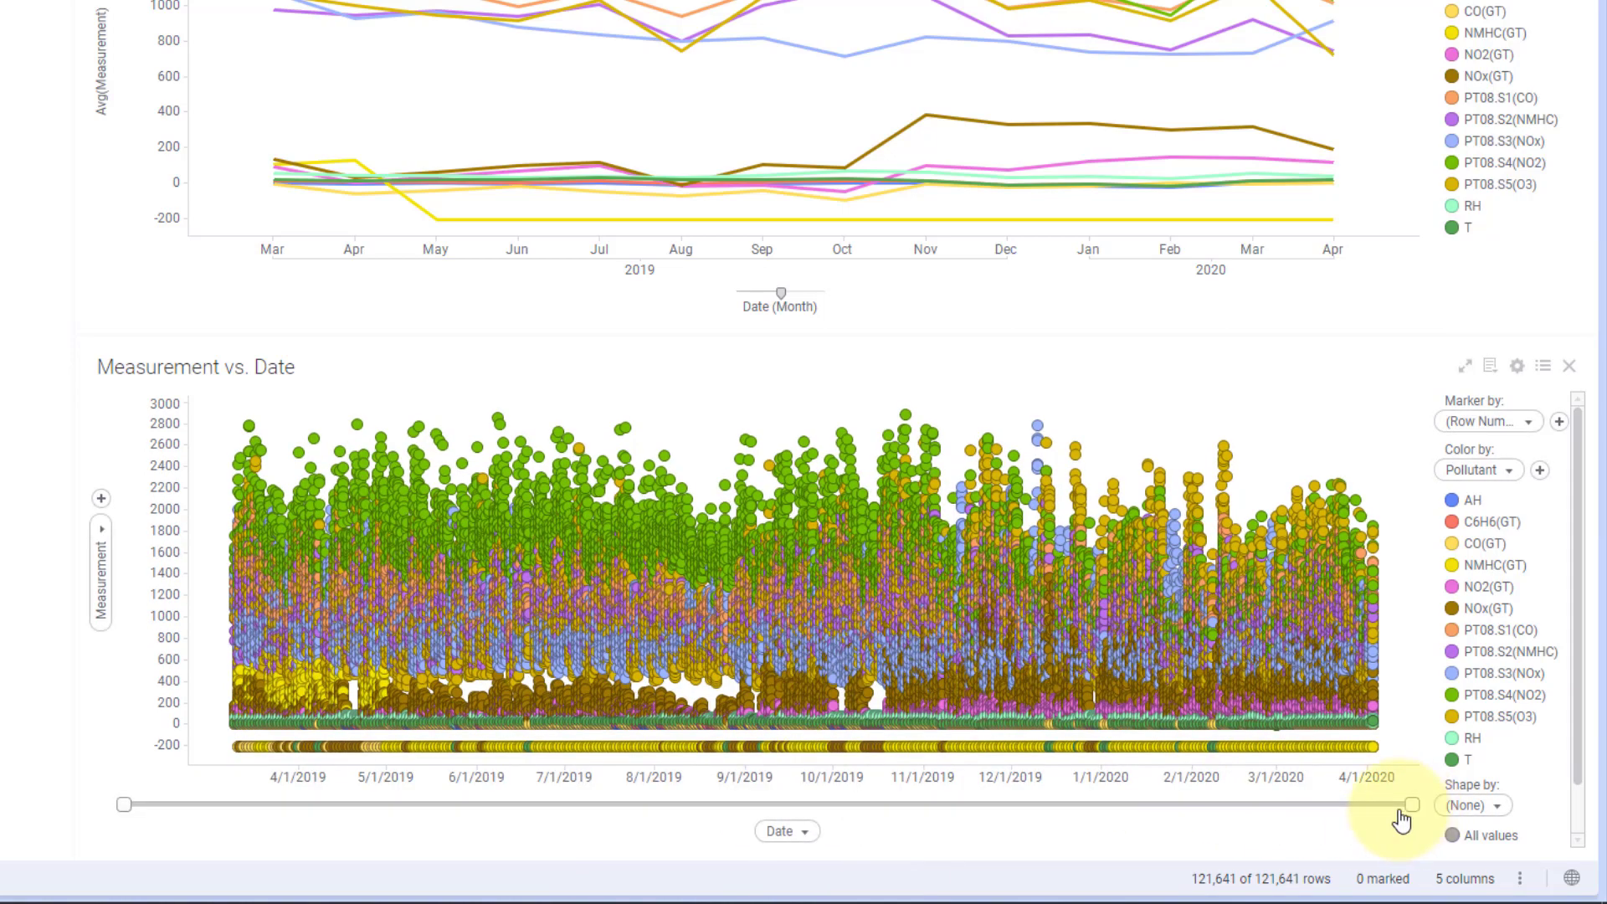
pyautogui.moveTo(1410, 805); pyautogui.dragTo(279, 805)
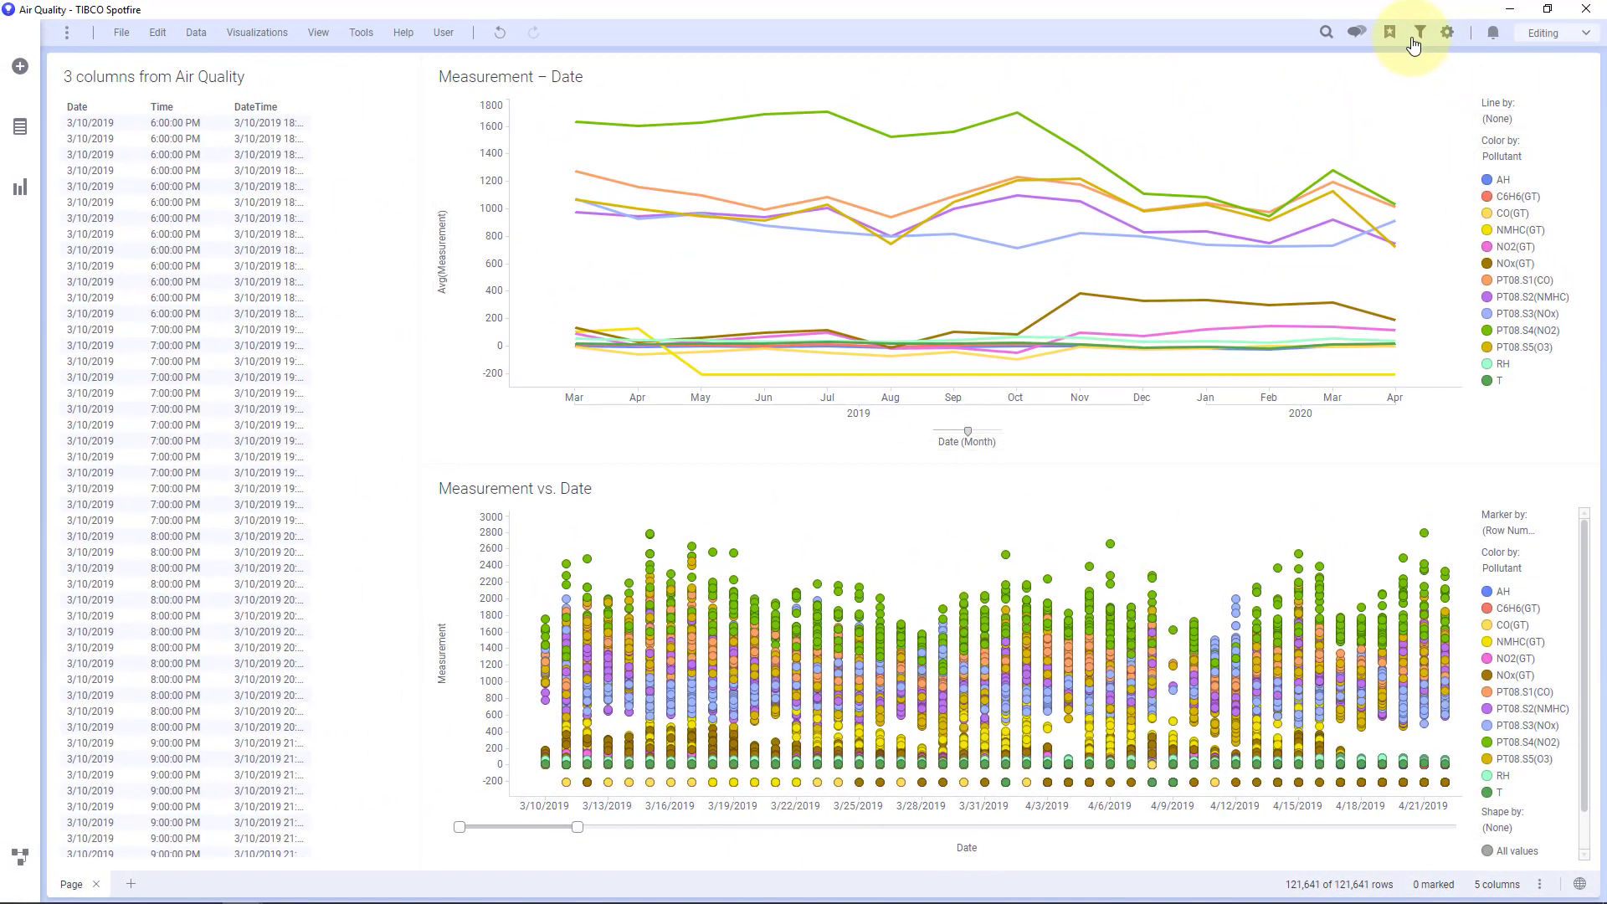
pyautogui.click(1413, 40)
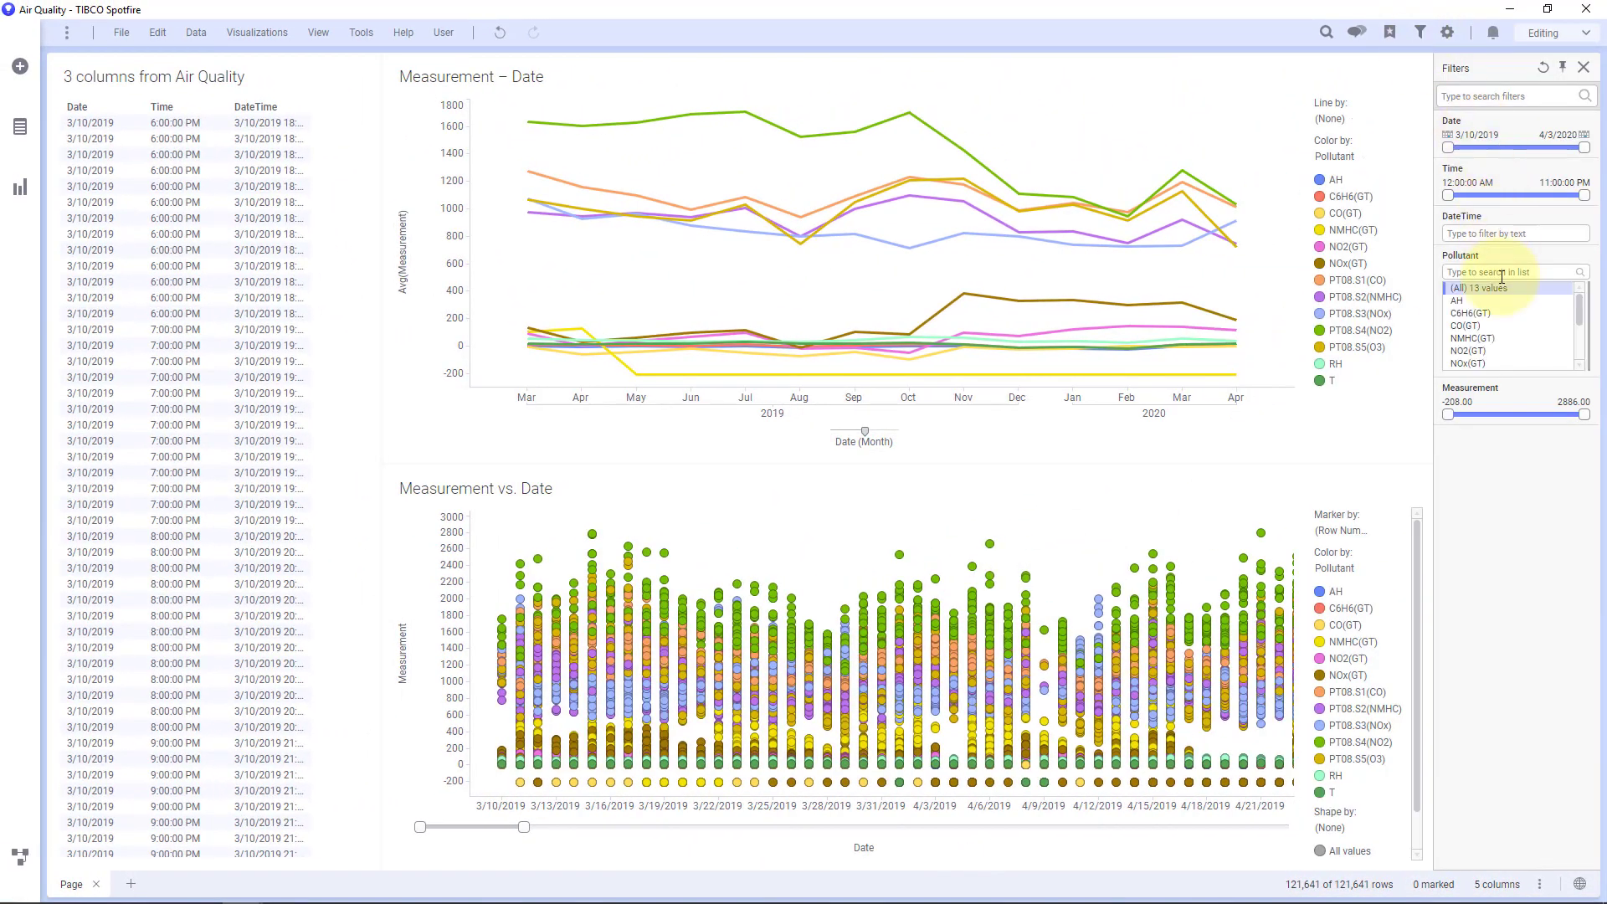
pyautogui.click(1488, 313)
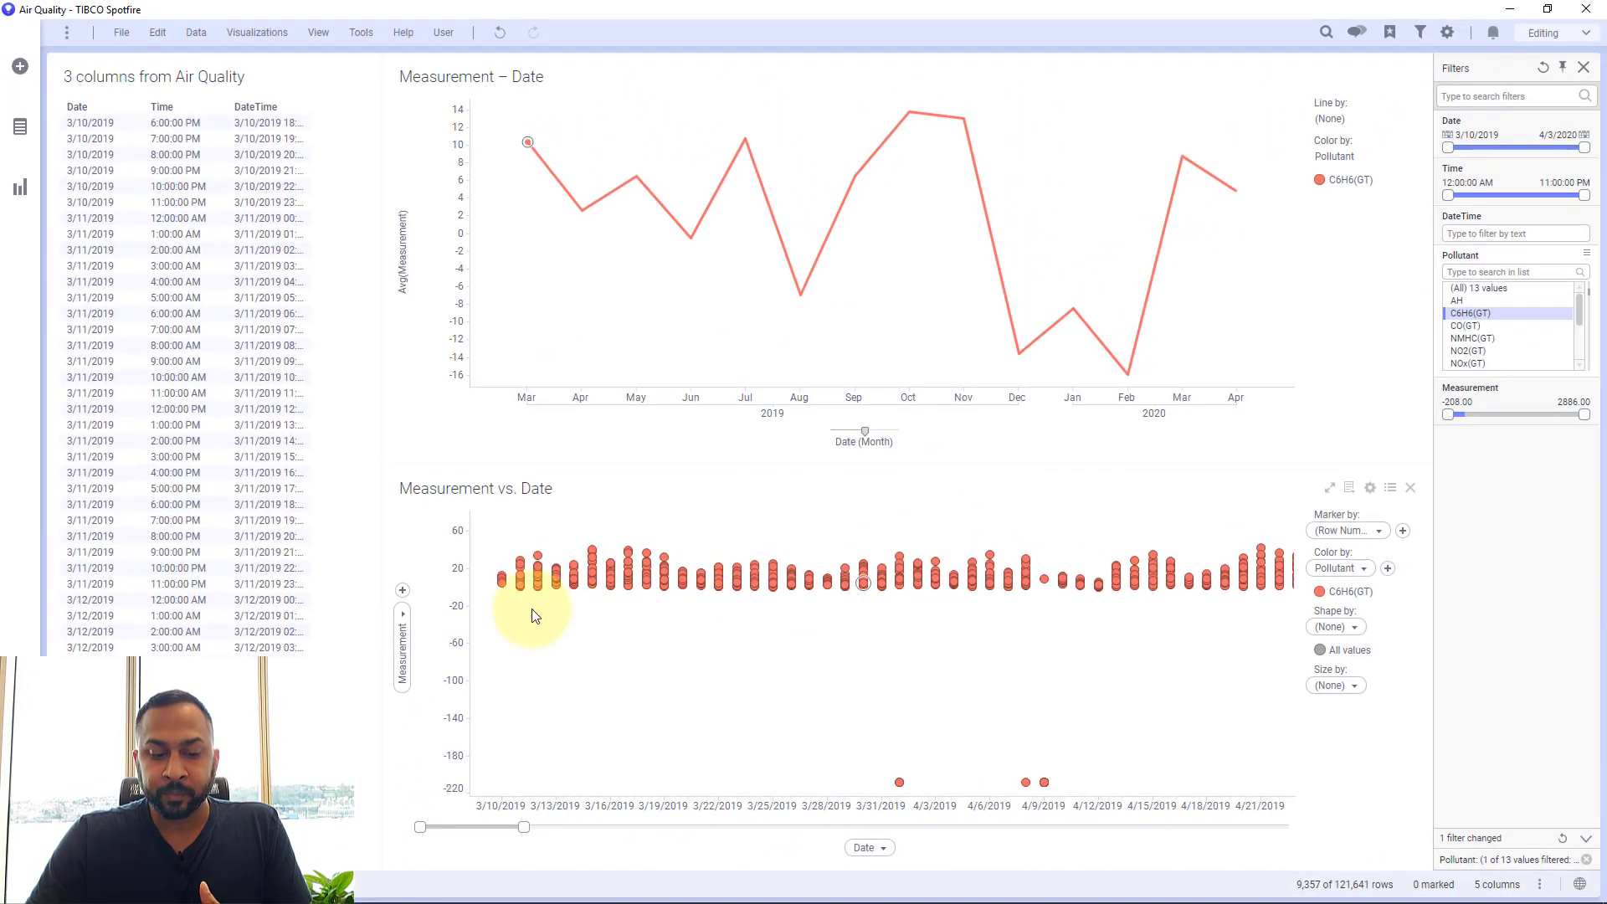
# Step: Add a linked copy of the unpivoted Air Quality table via Files and data > Other
pyautogui.click(11, 72)
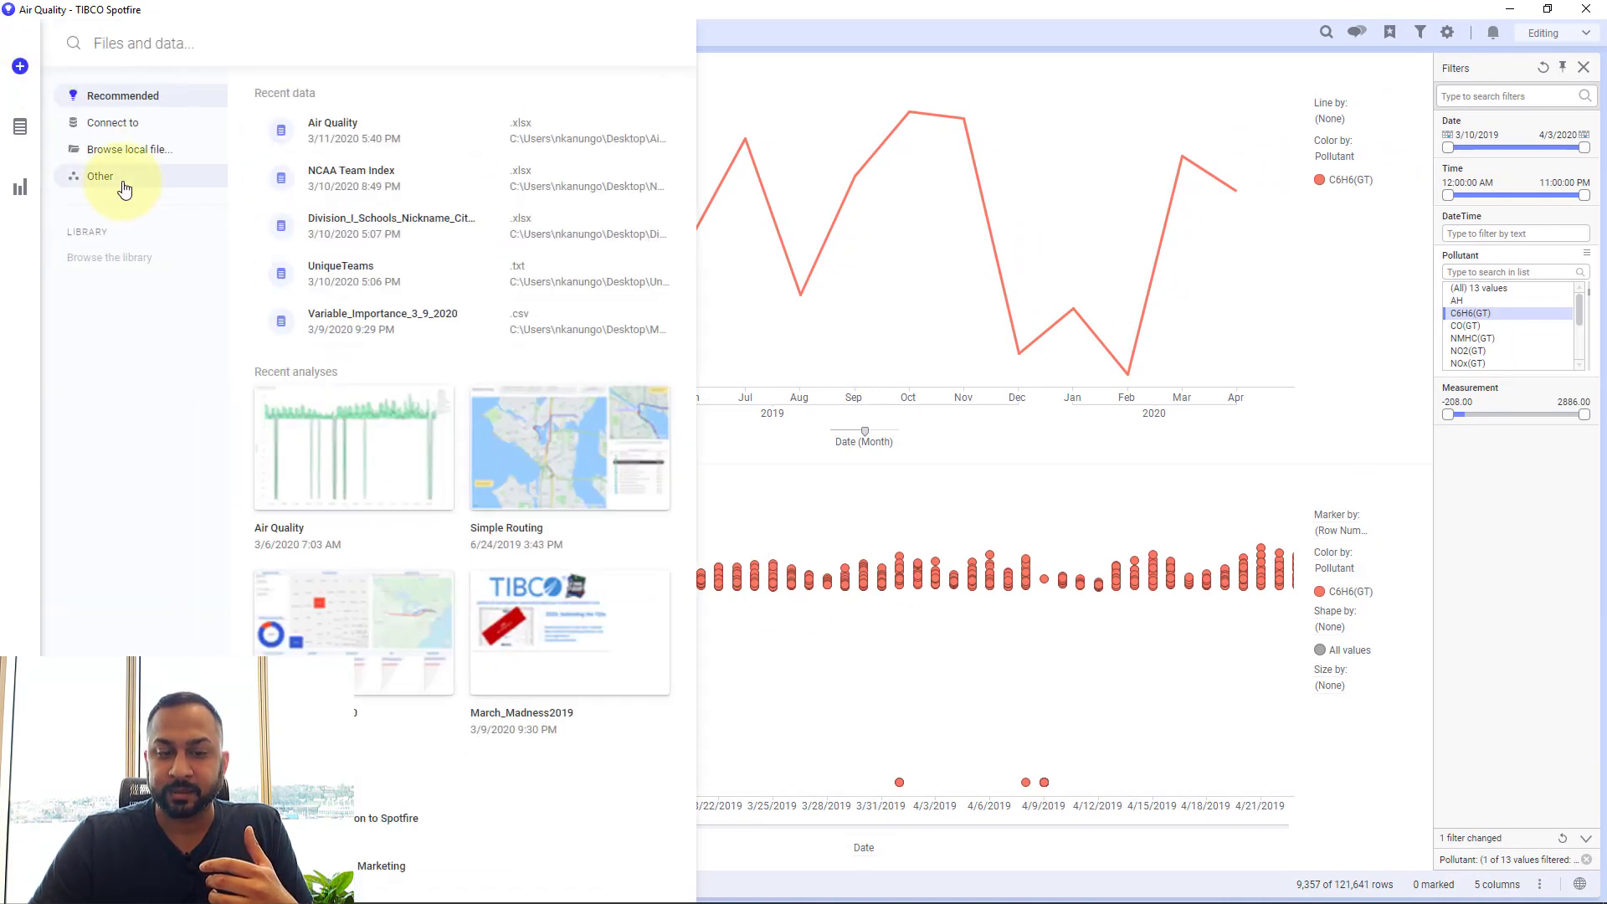
pyautogui.click(123, 182)
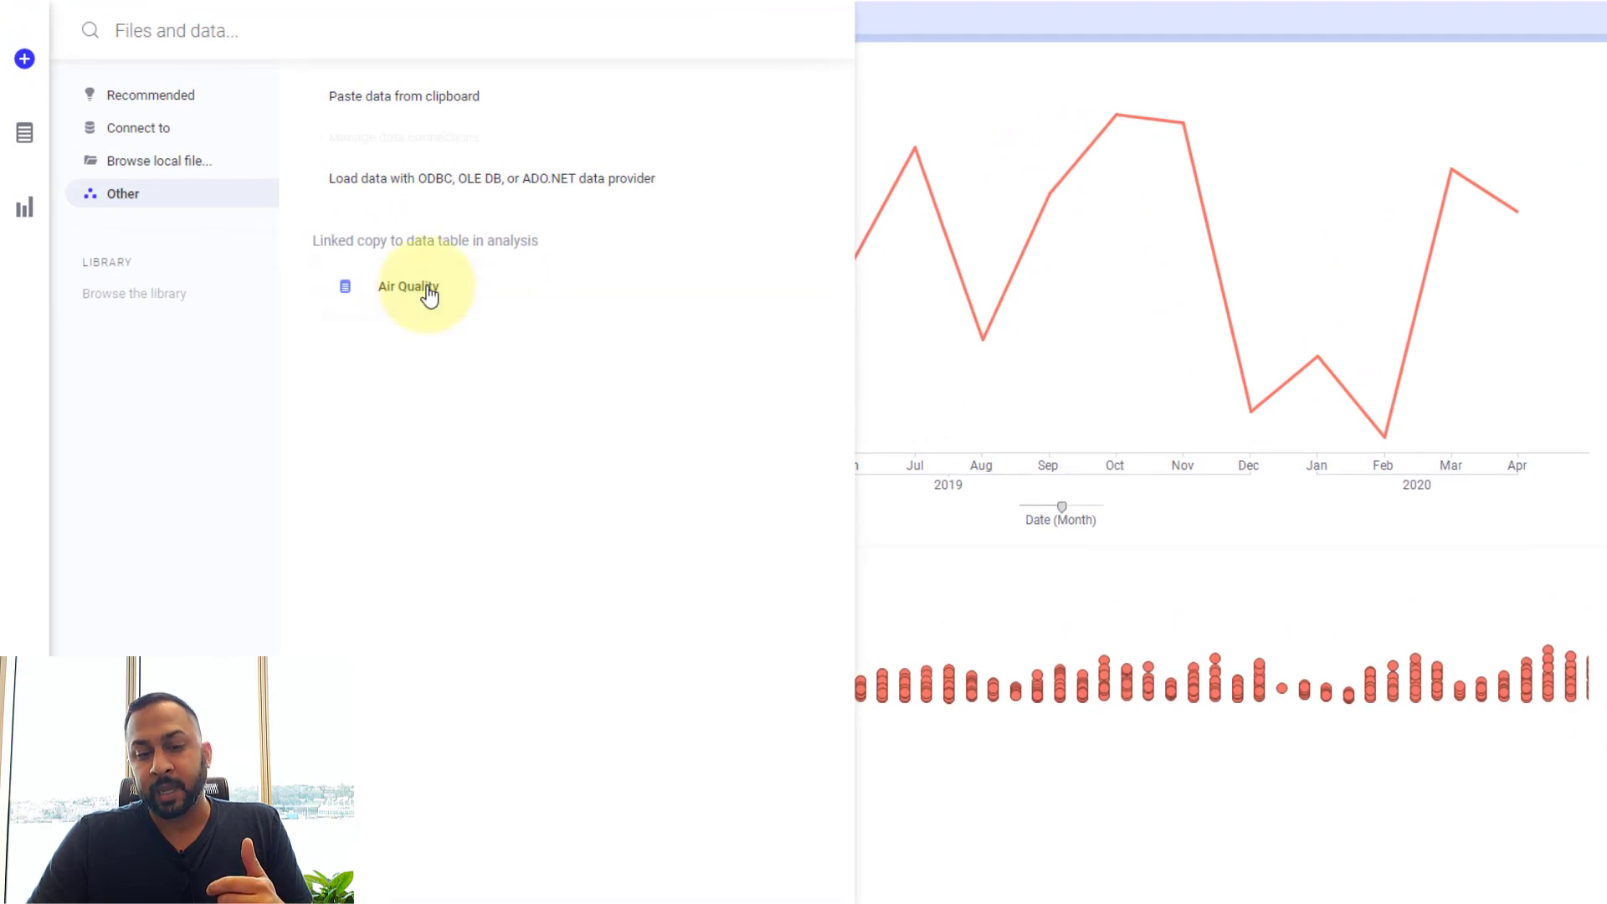
pyautogui.click(428, 293)
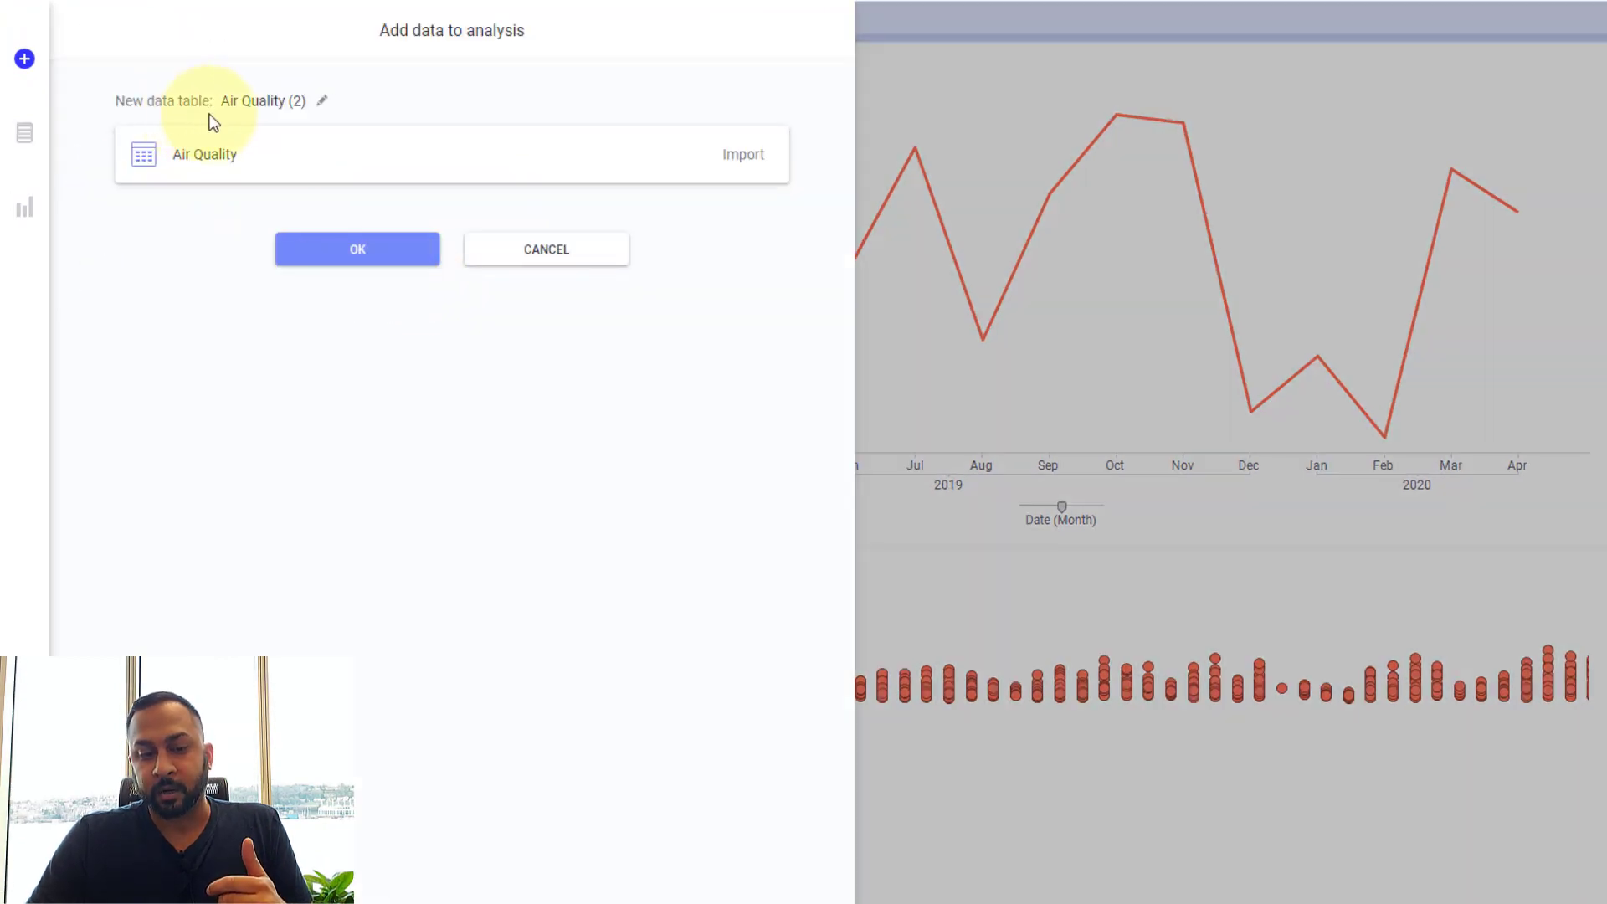
pyautogui.click(355, 259)
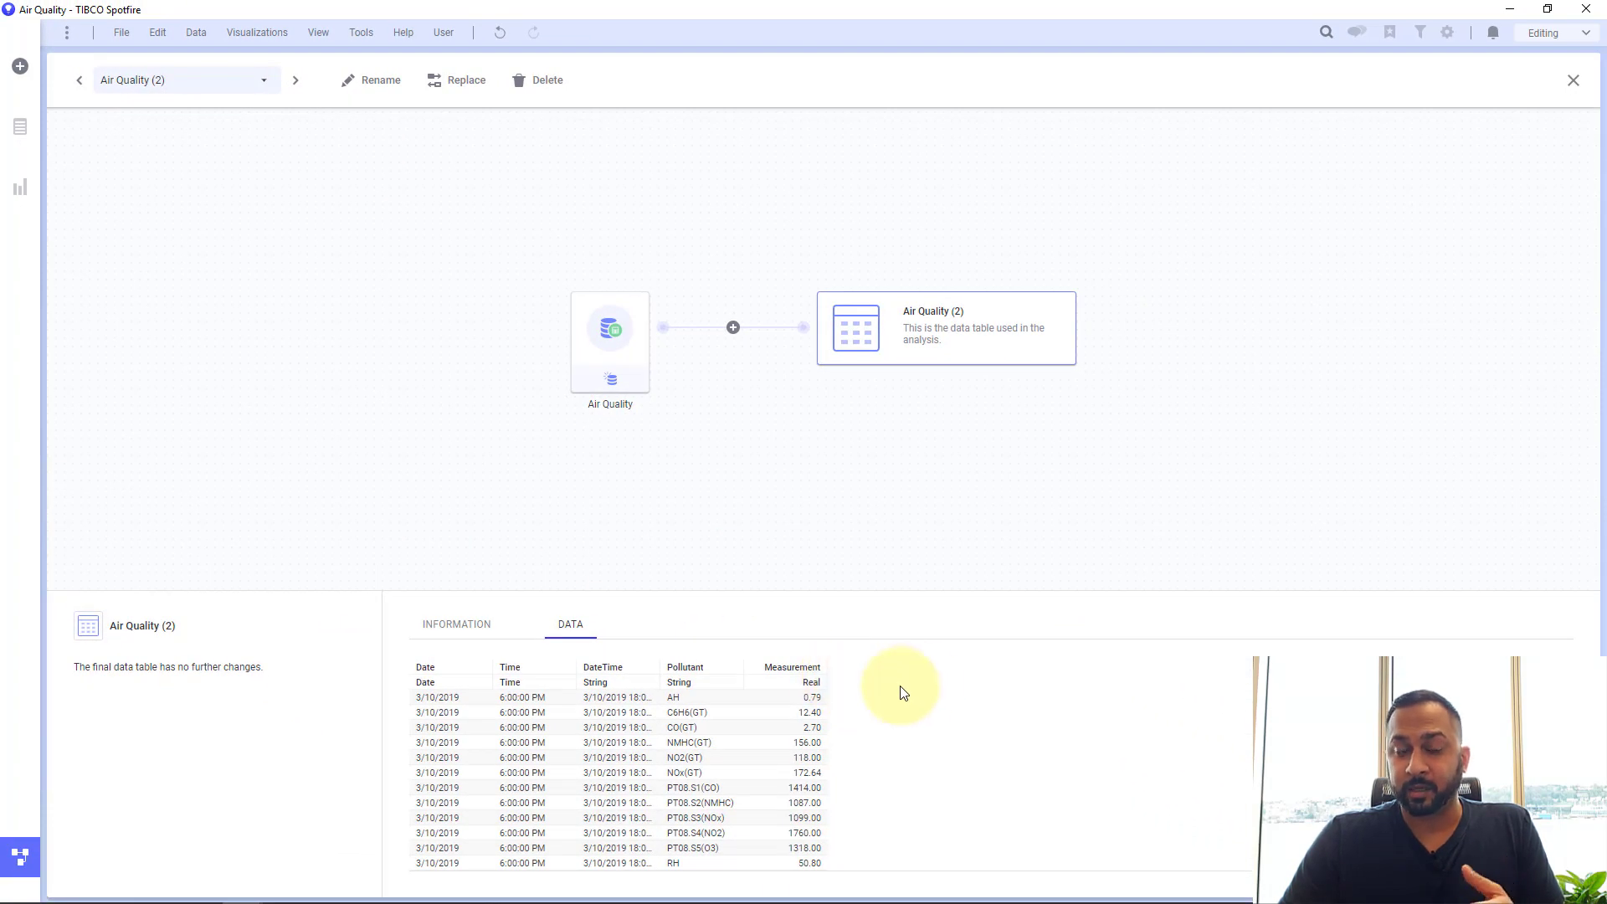
# Step: Add a calculated column P90 with expression P90([Measurement]) to the Air Quality (2) table
pyautogui.click(196, 32)
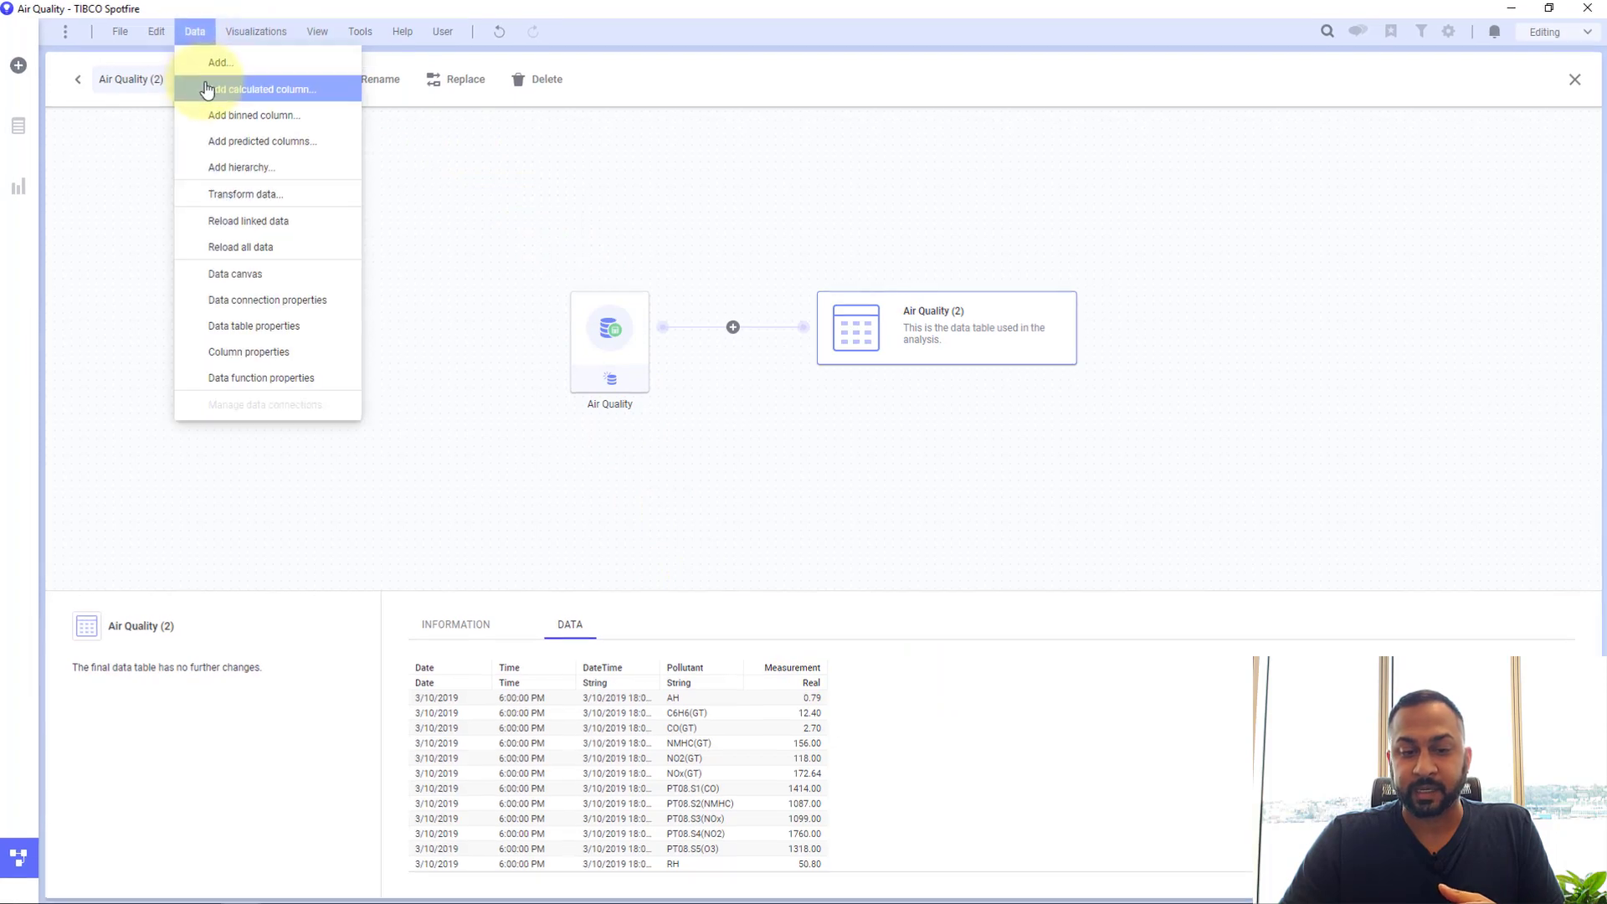
pyautogui.click(205, 90)
pyautogui.click(626, 204)
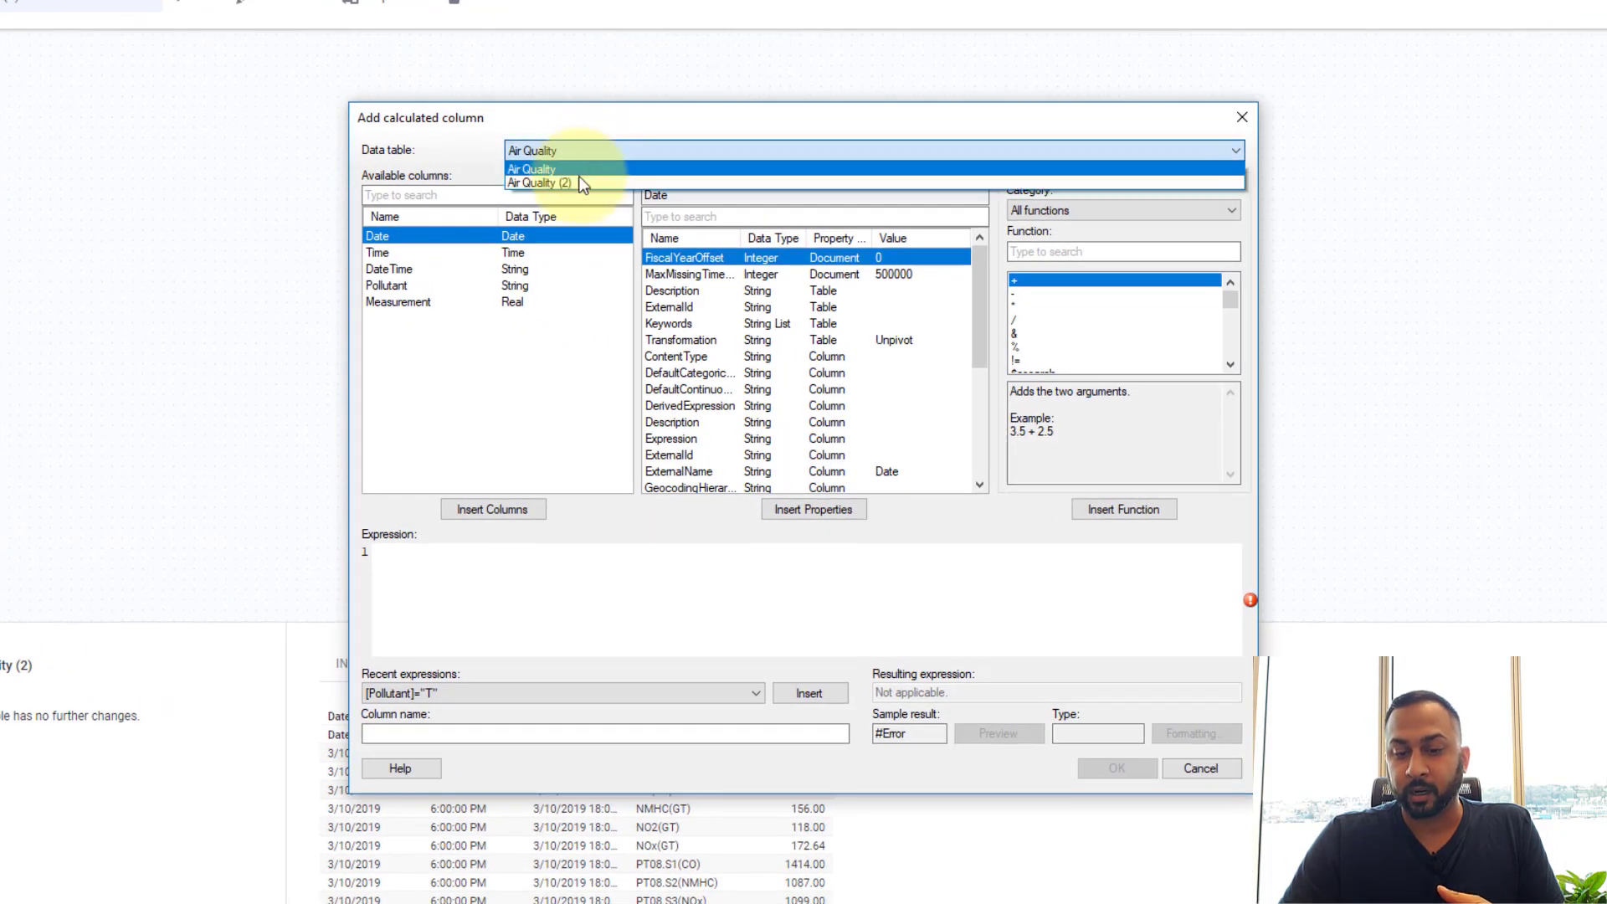
pyautogui.click(583, 184)
pyautogui.click(447, 570)
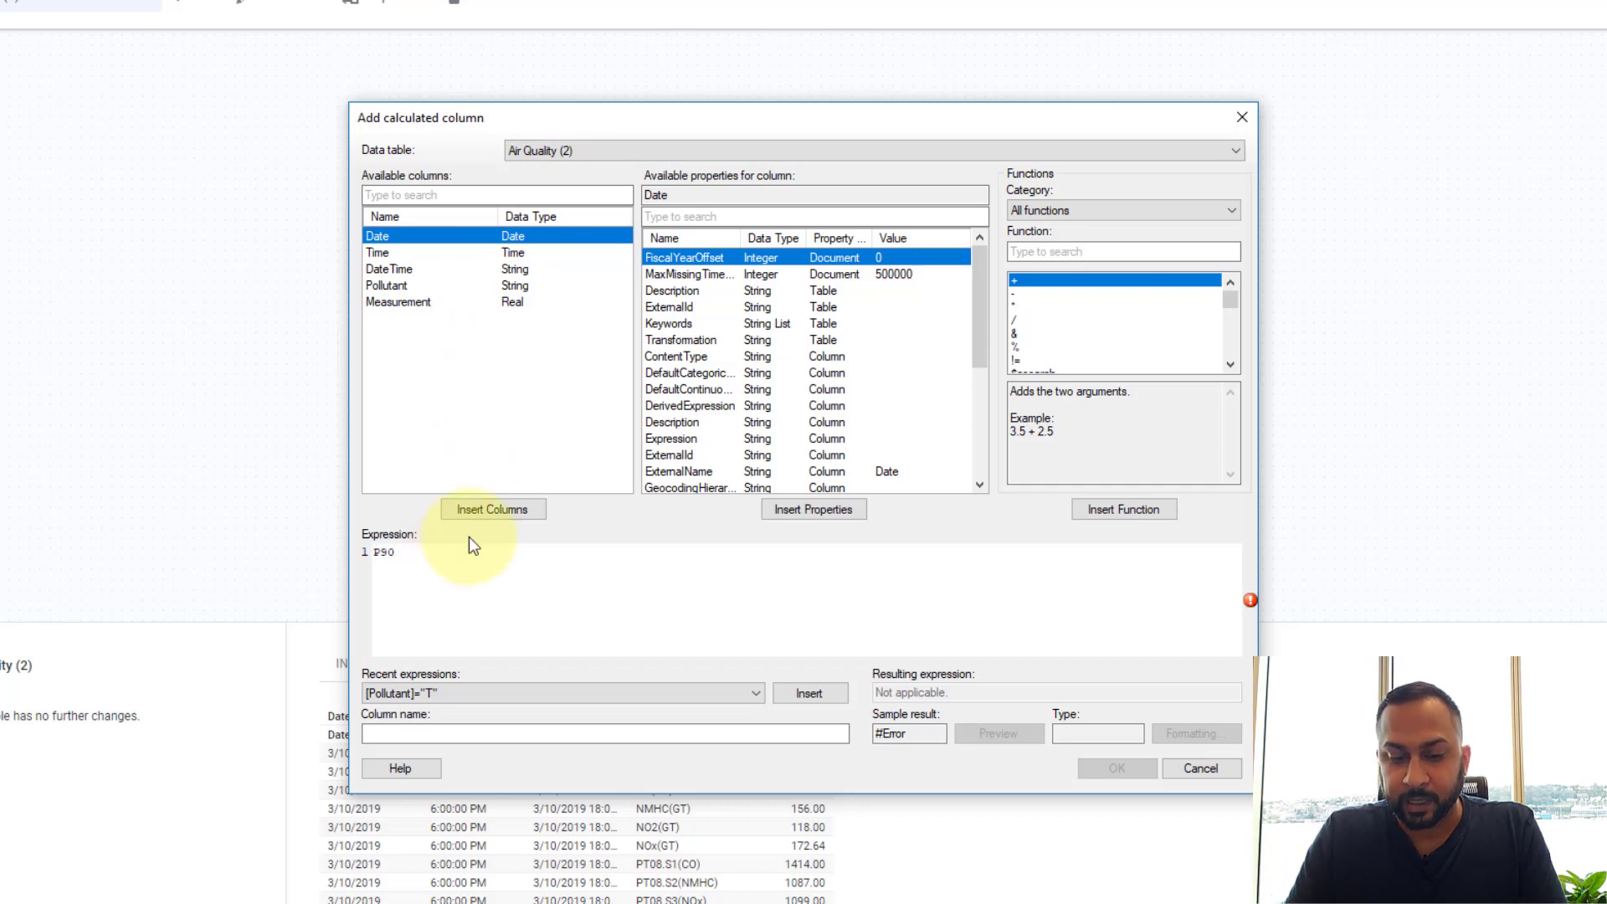
pyautogui.click(418, 303)
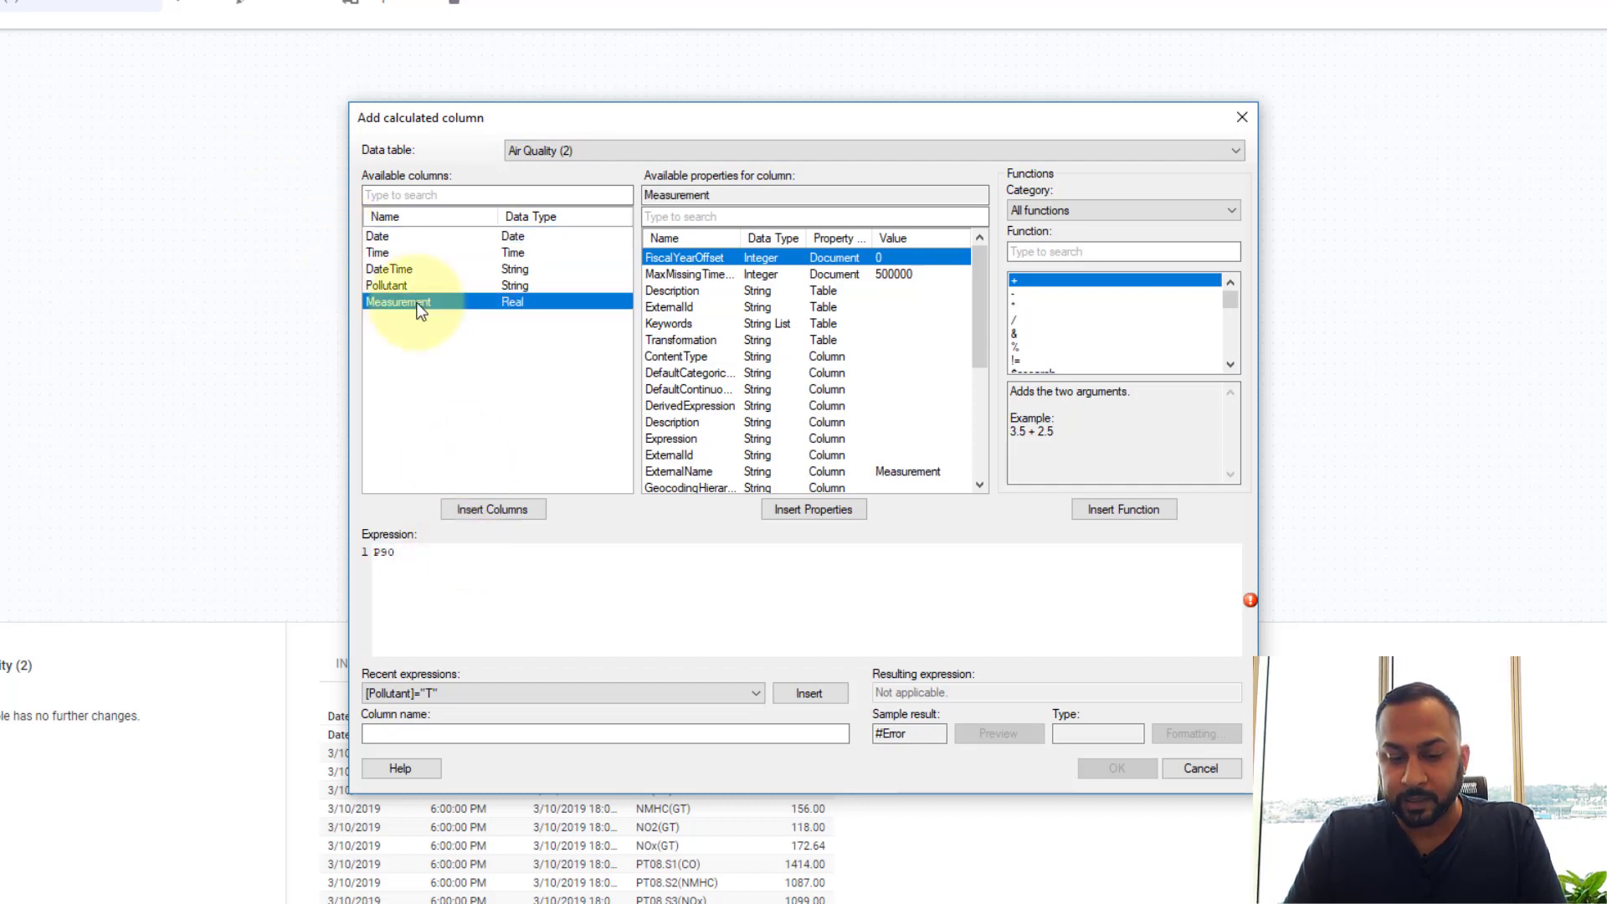
pyautogui.click(469, 511)
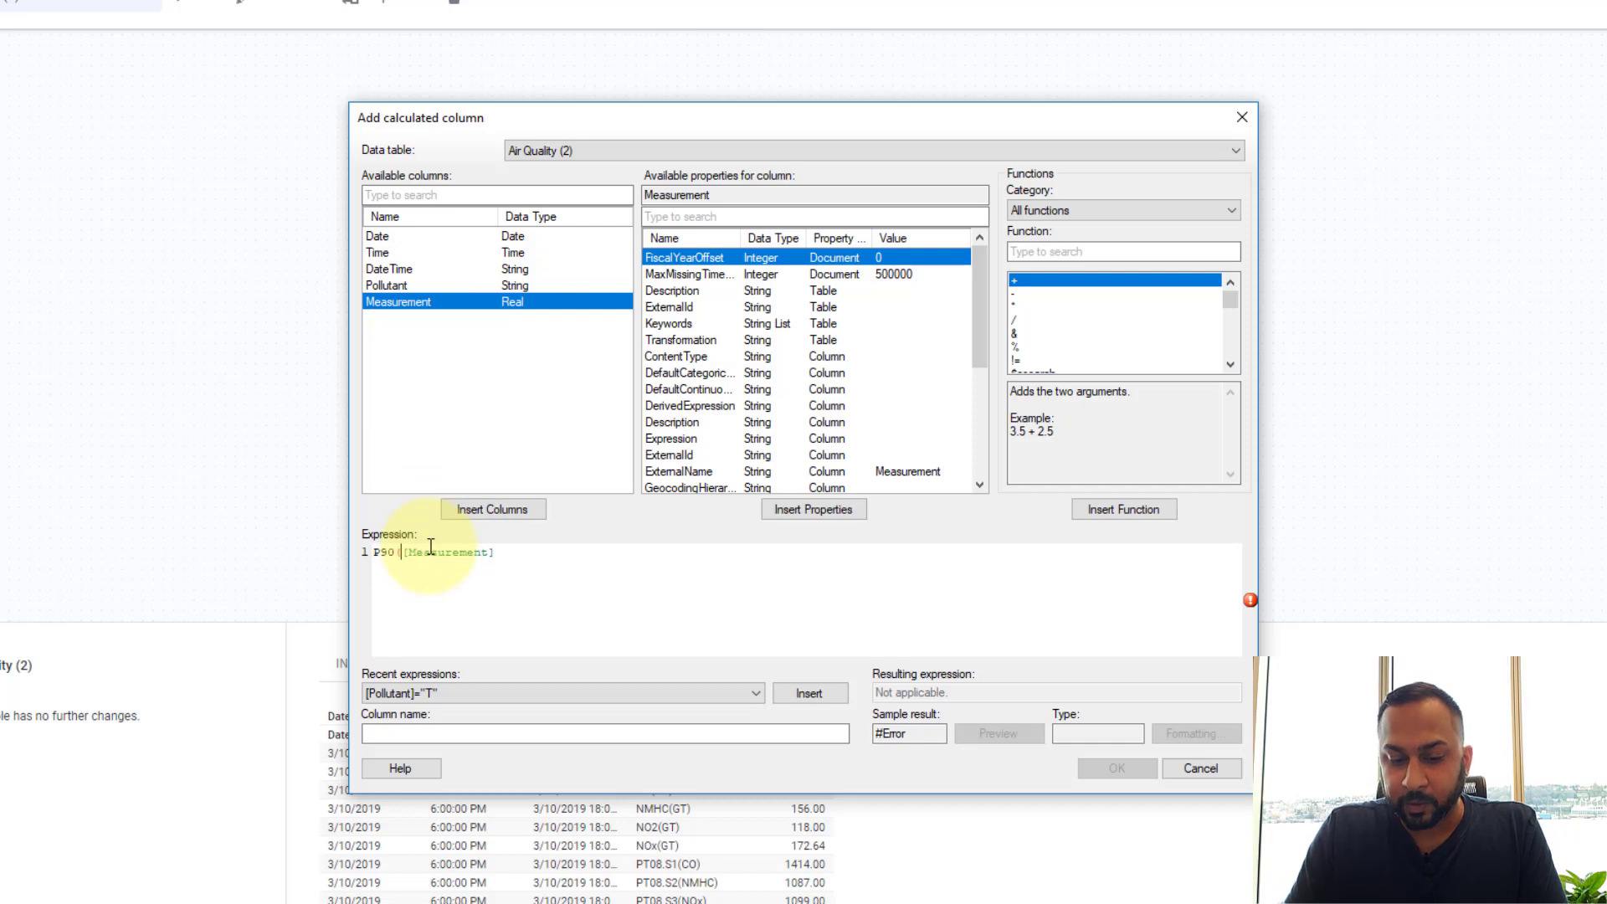
pyautogui.click(533, 555)
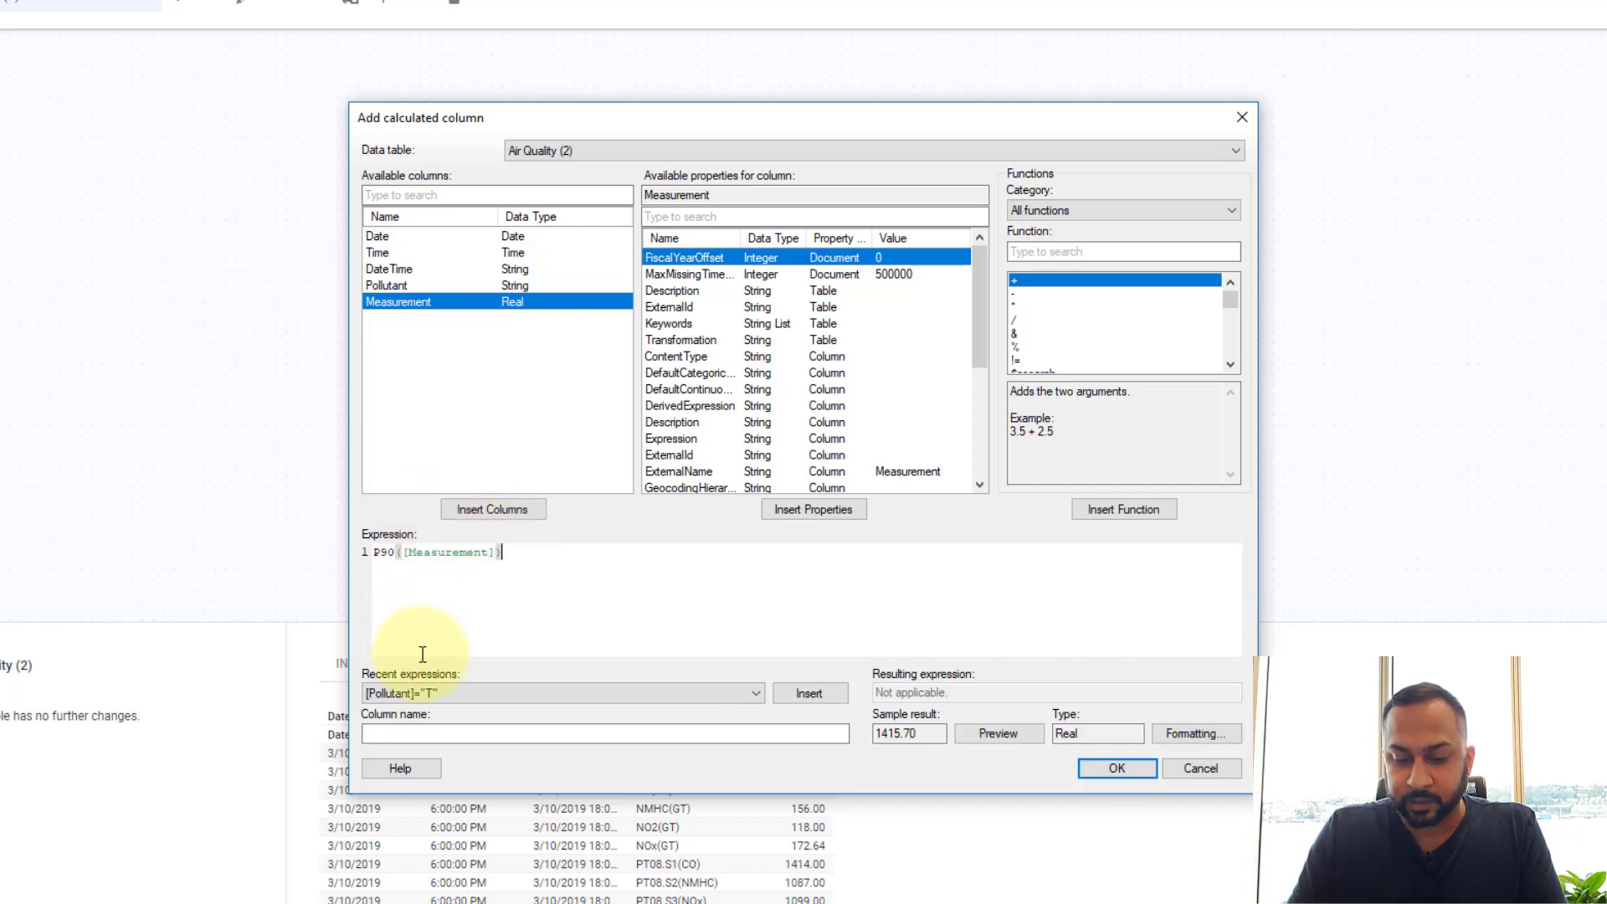
pyautogui.click(435, 733)
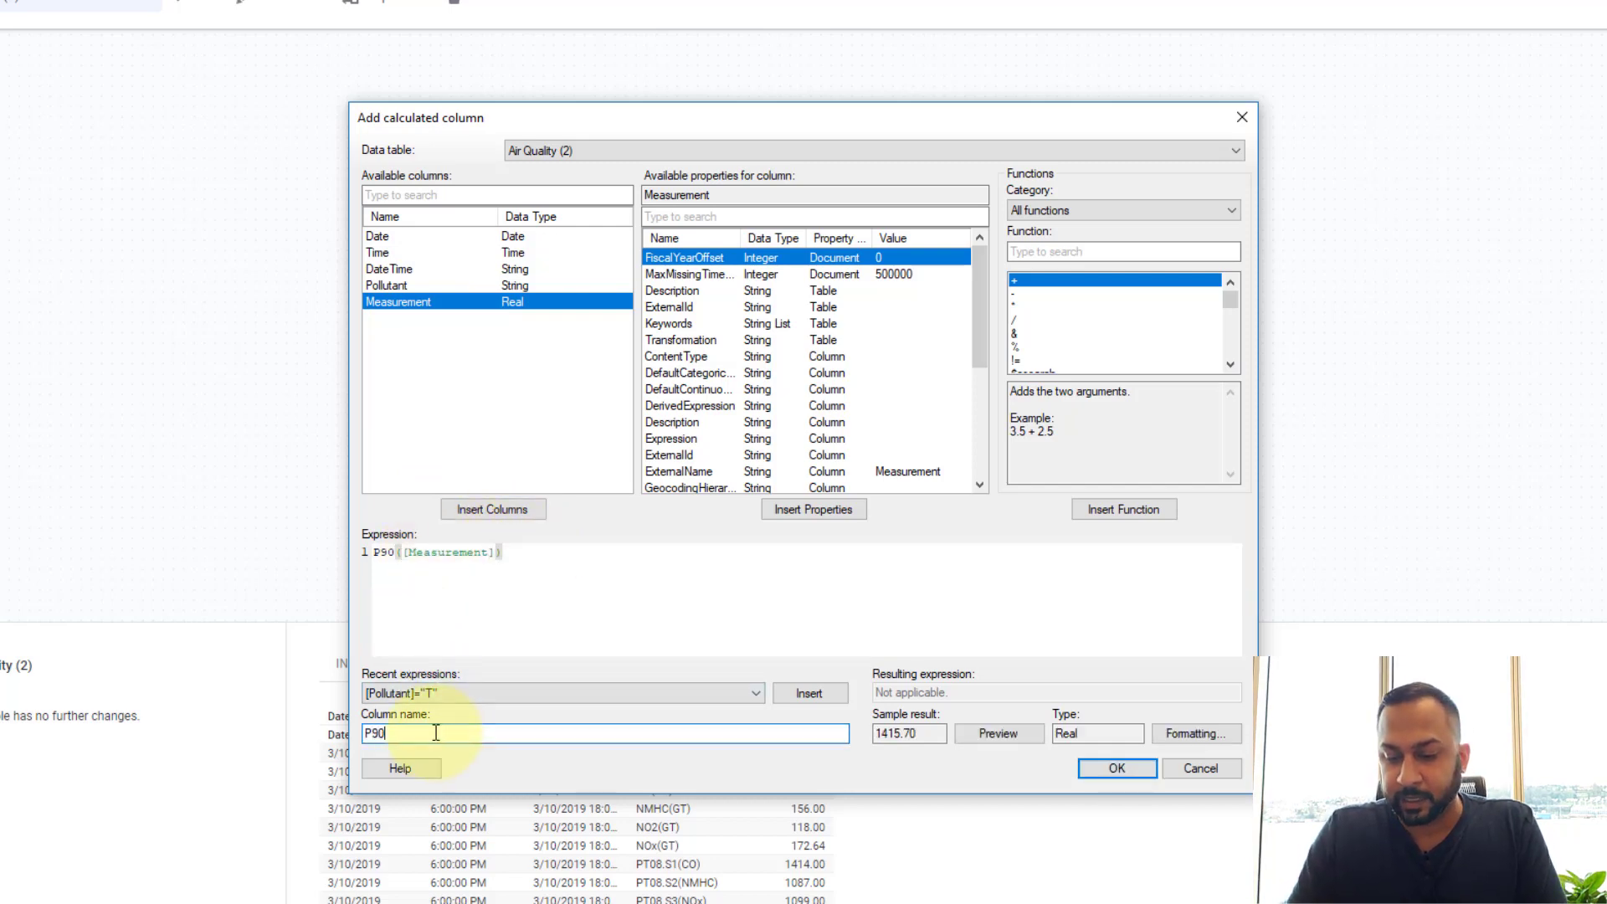
pyautogui.click(1116, 767)
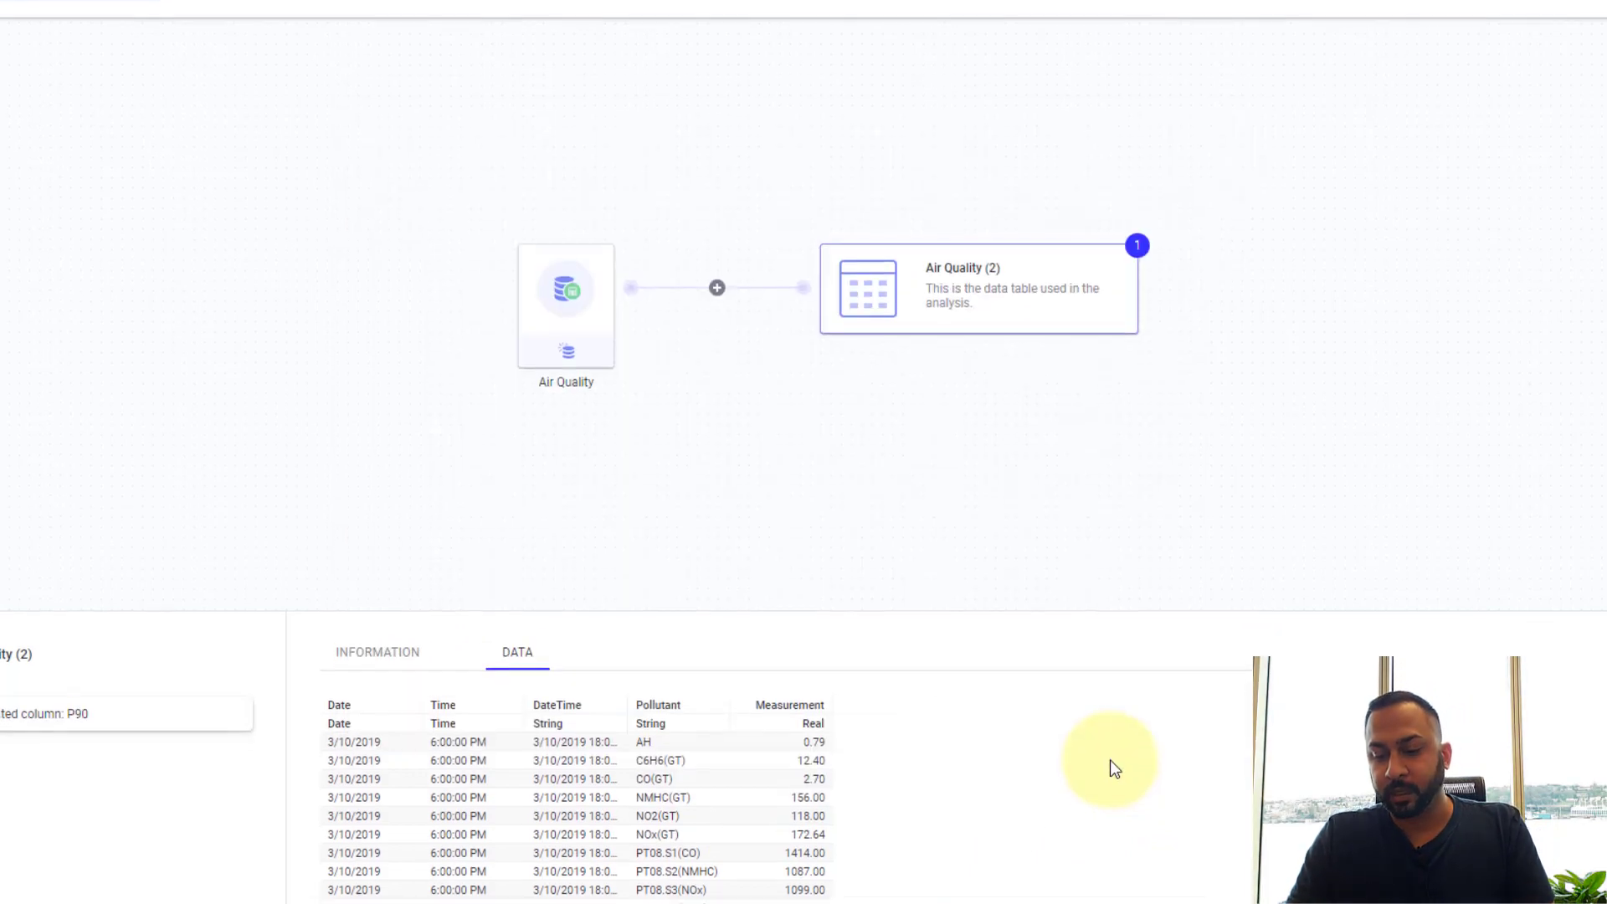
# Step: Scroll through the data preview to check the new P90 column, 1322.00 on every row
pyautogui.scroll(-1, 952, 661)
pyautogui.scroll(-3, 888, 677)
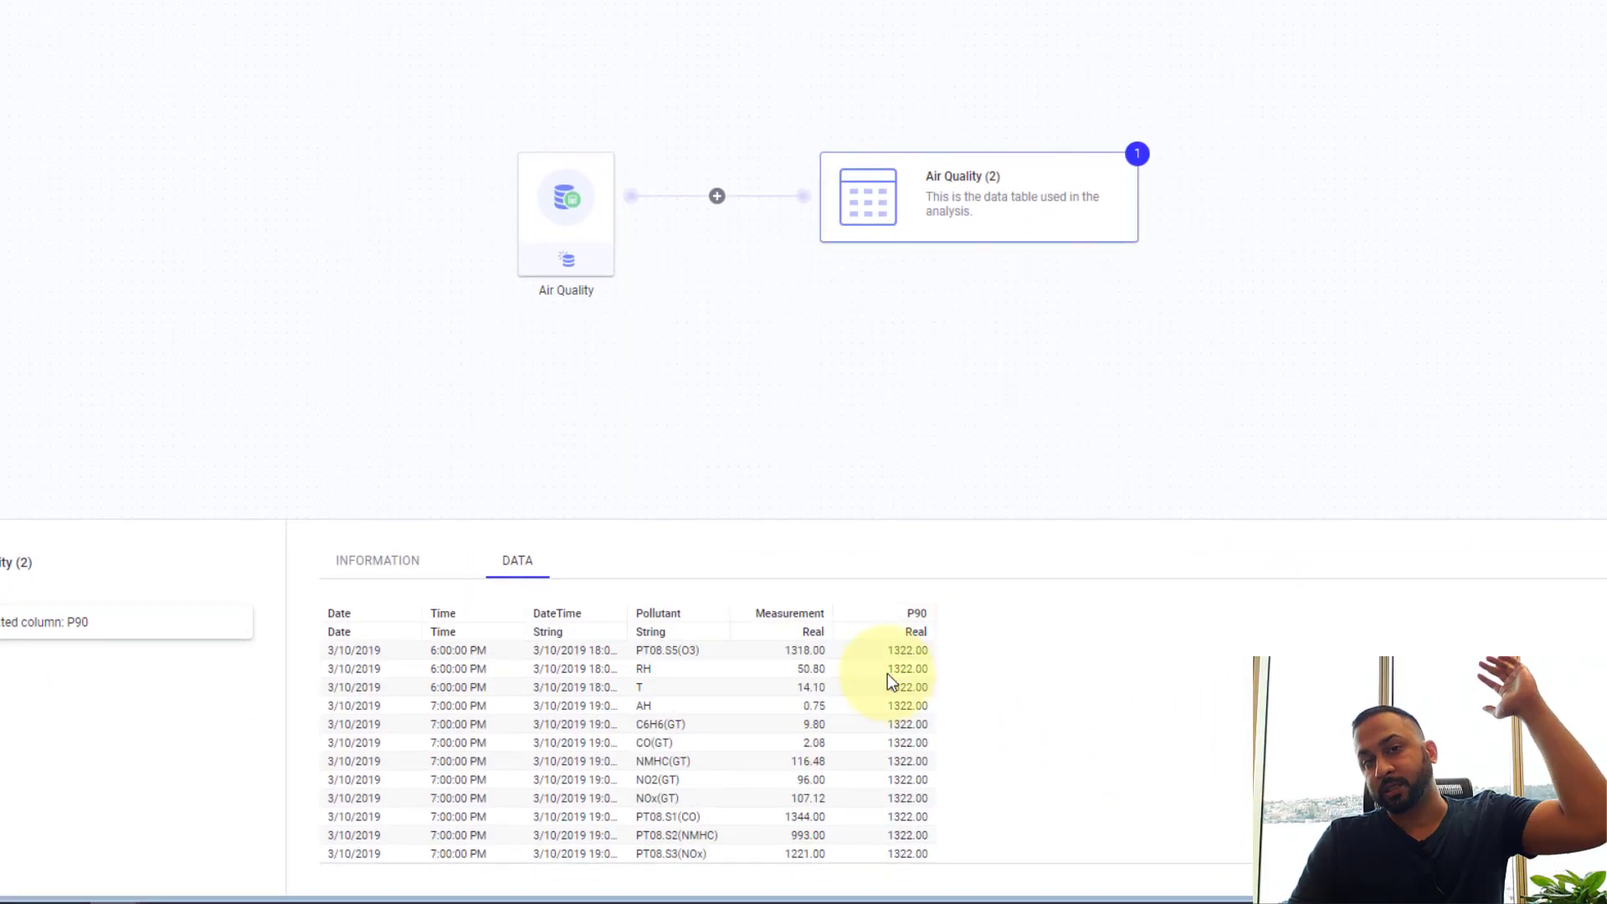
pyautogui.scroll(-15, 842, 666)
pyautogui.scroll(-20, 841, 669)
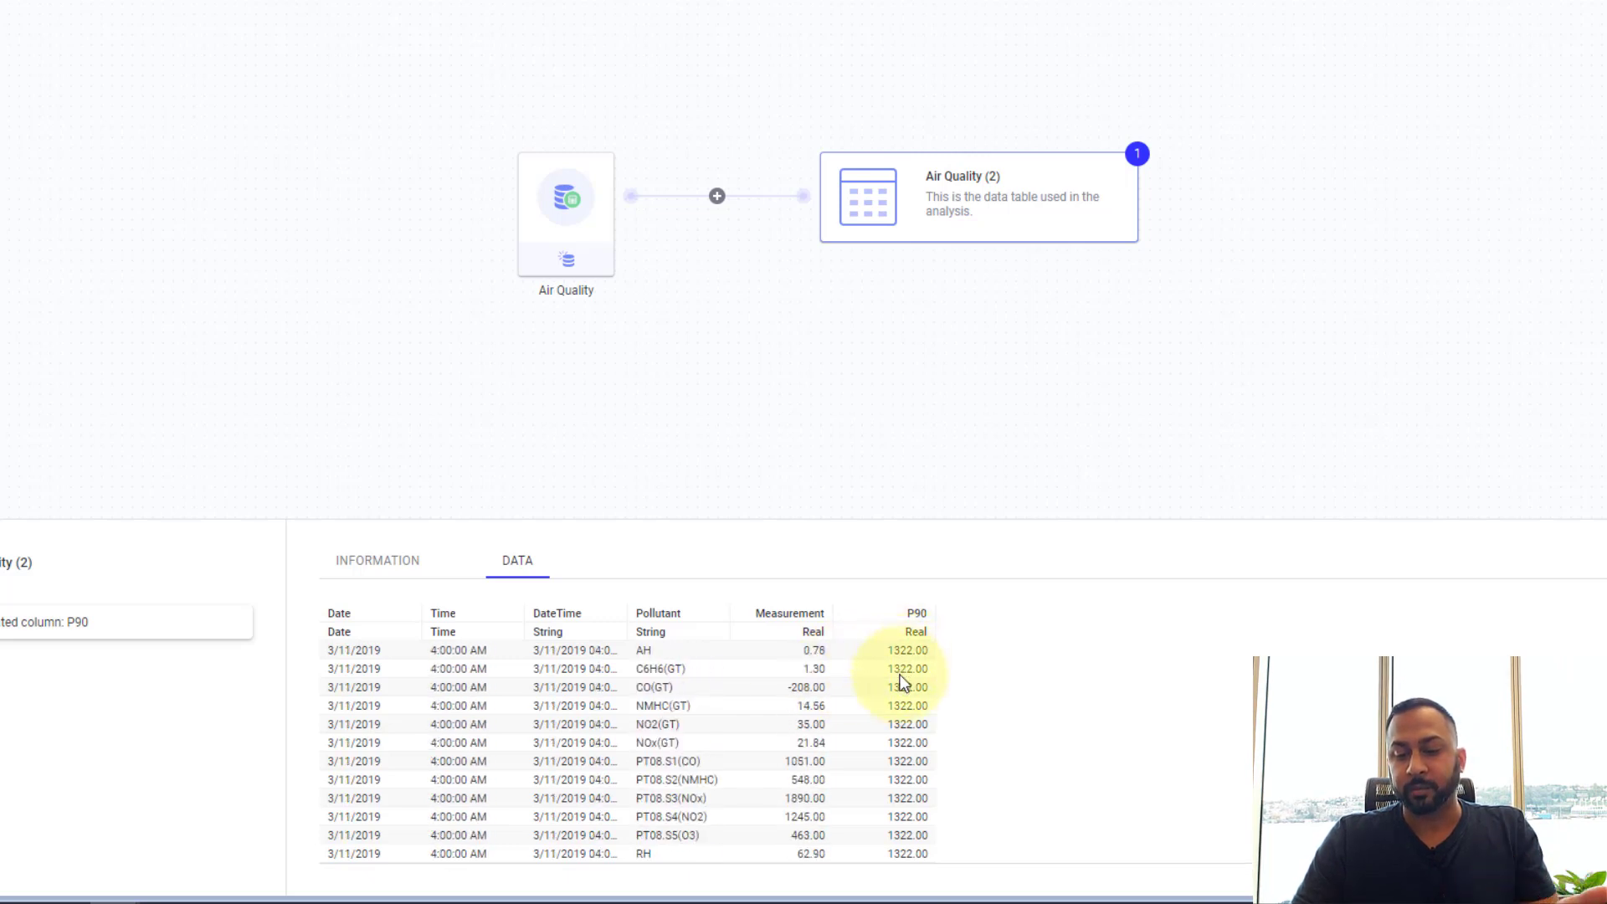
pyautogui.scroll(20, 898, 717)
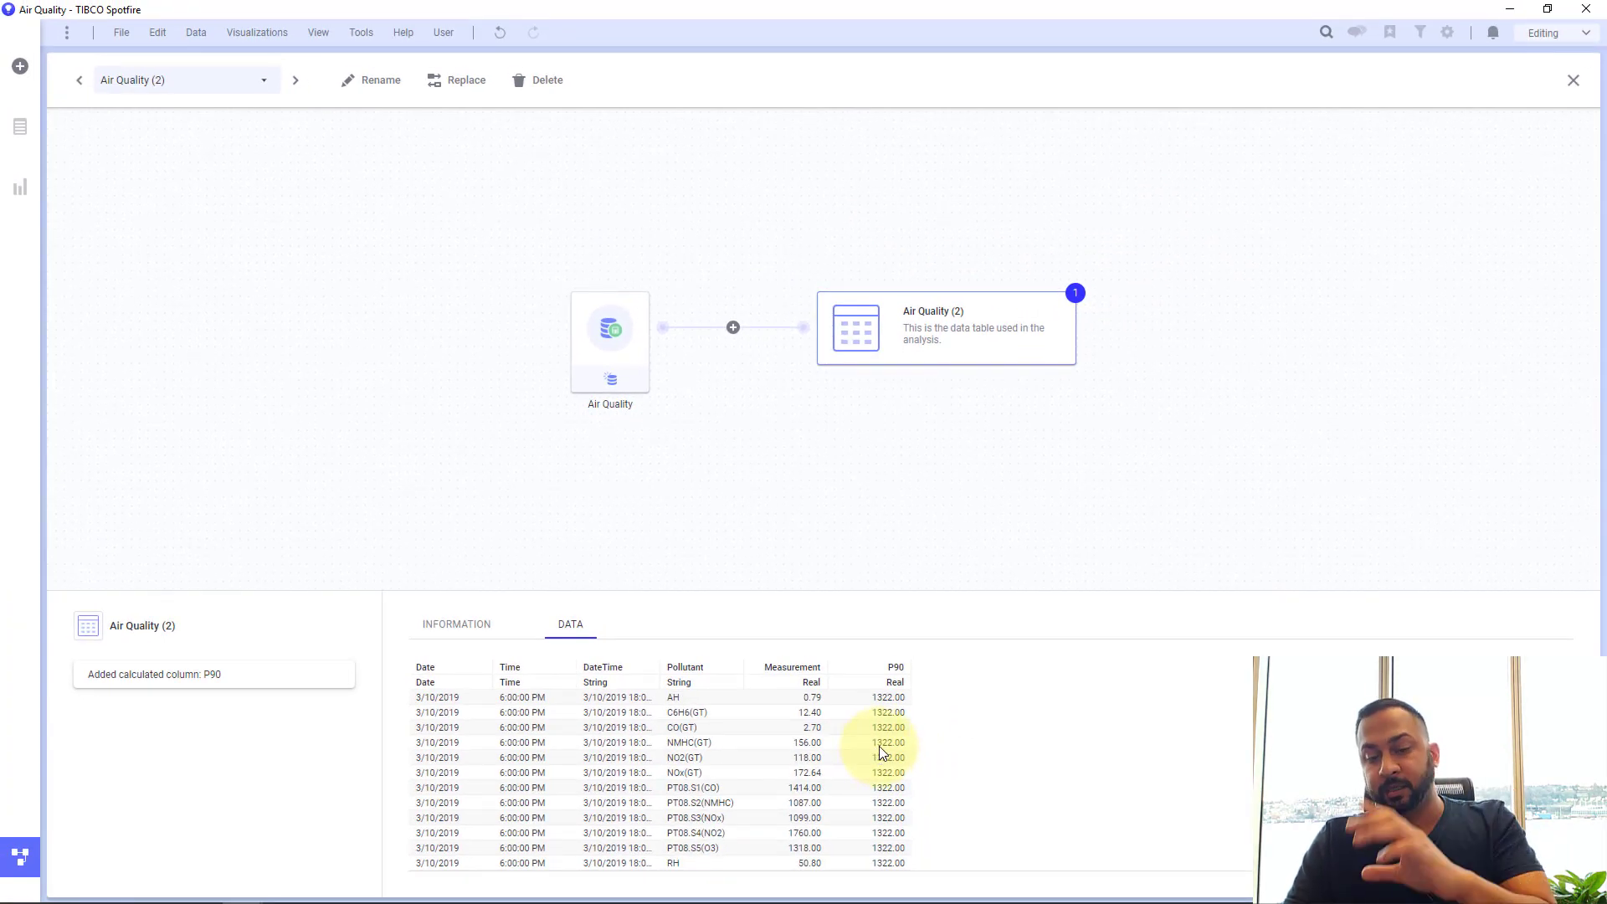
pyautogui.scroll(-4, 881, 752)
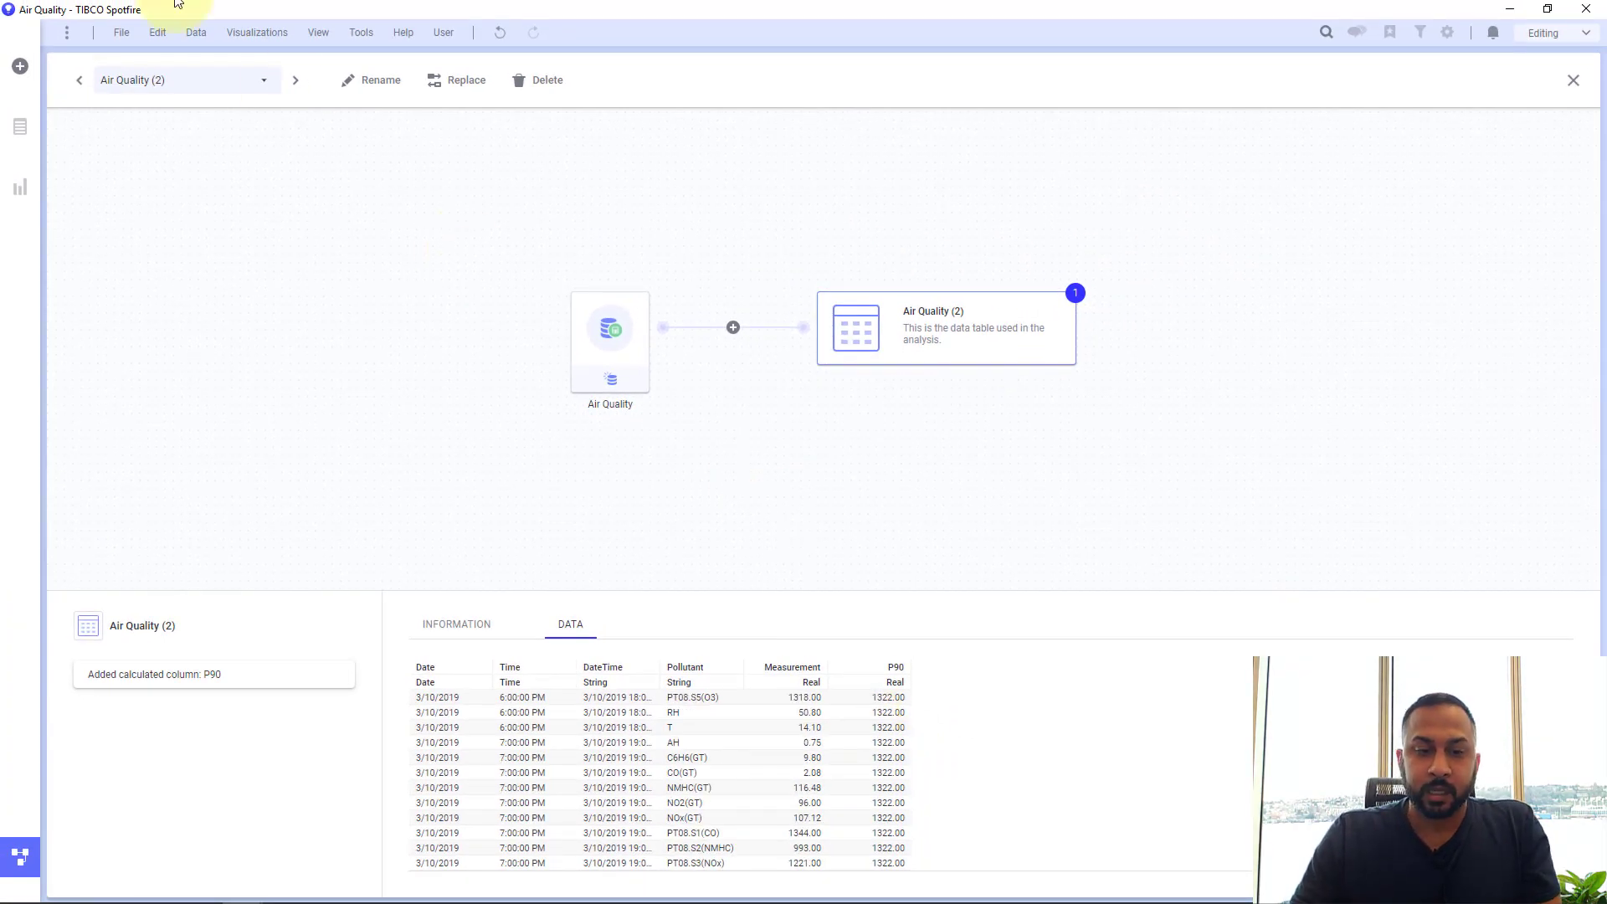
# Step: Edit the Air Quality (2) P90 column expression, appending 'over ([Date])' to calculate per date
pyautogui.click(192, 38)
pyautogui.click(222, 348)
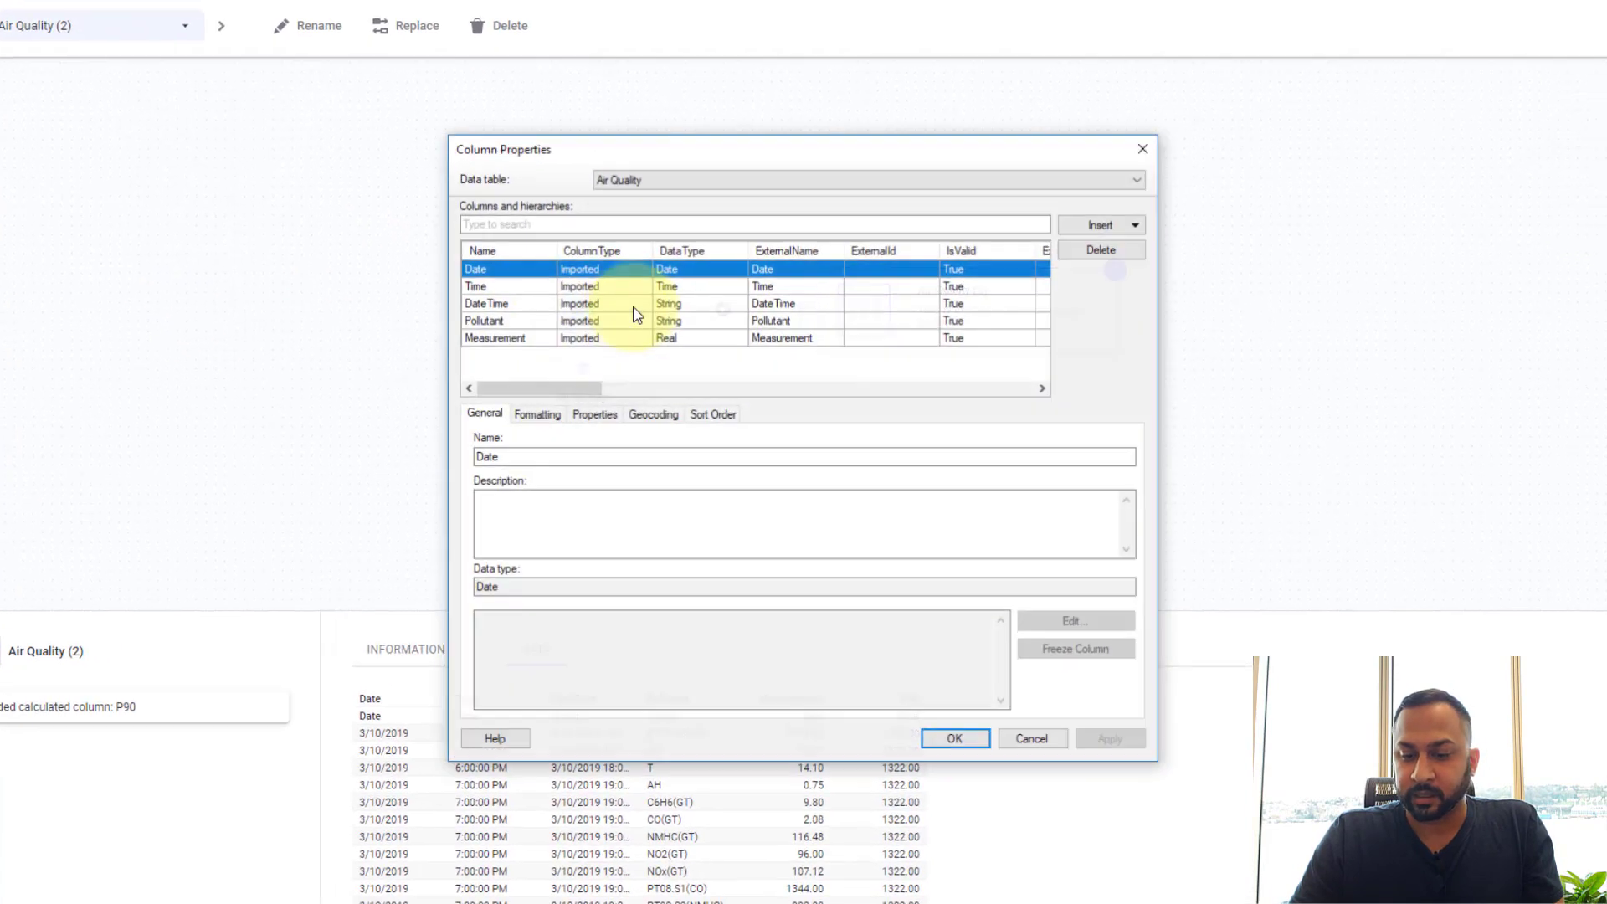
pyautogui.click(847, 334)
pyautogui.click(645, 175)
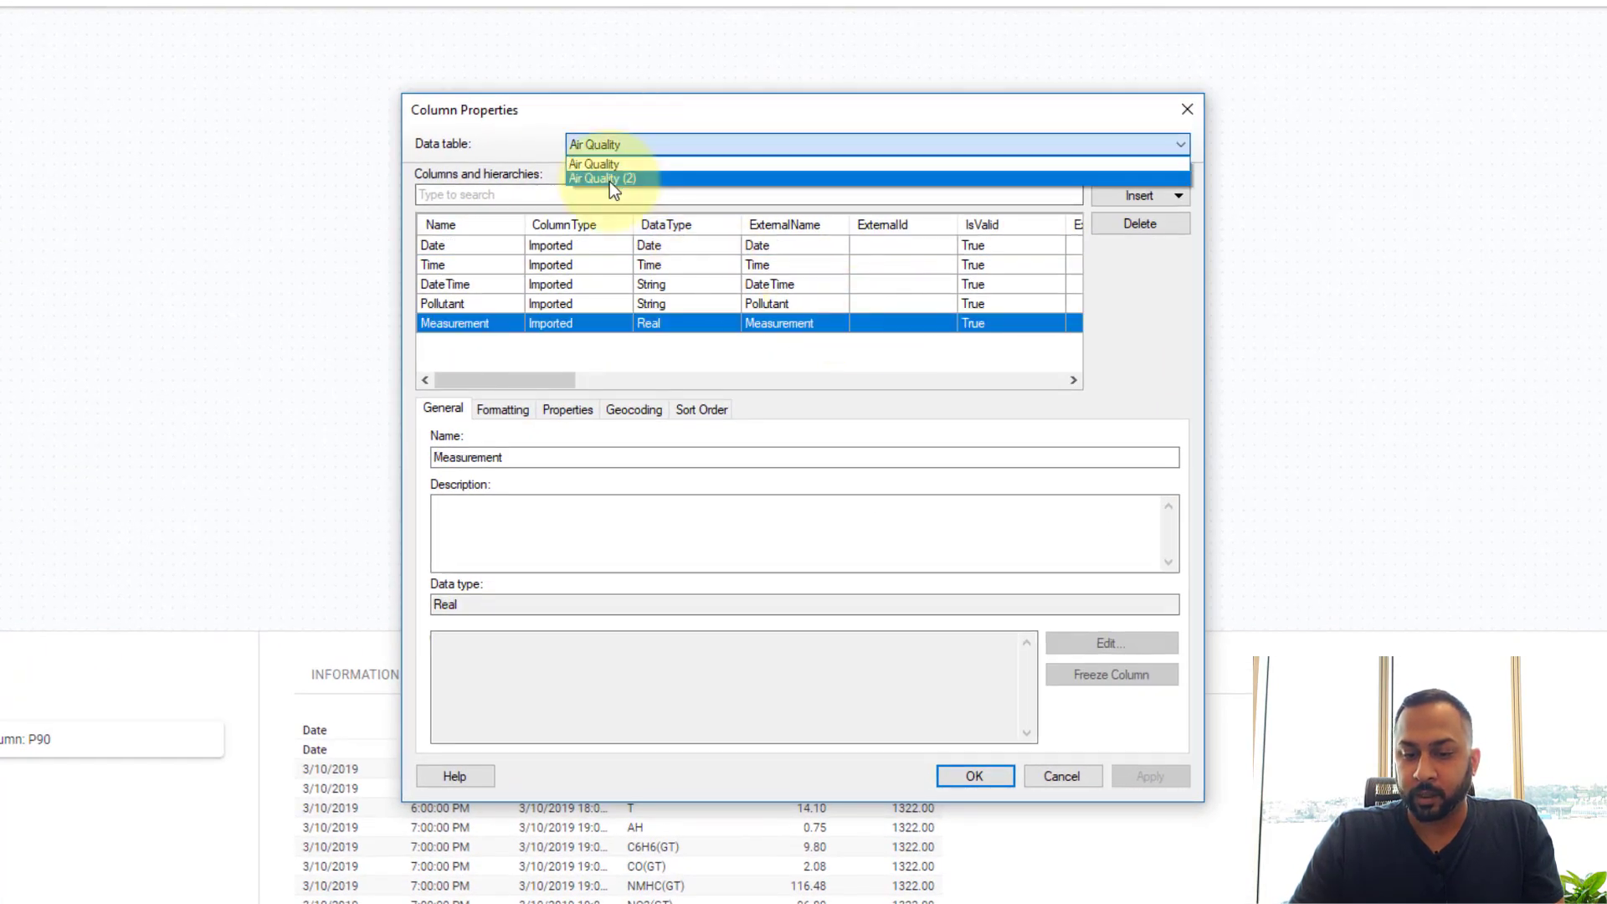
pyautogui.click(609, 178)
pyautogui.click(544, 343)
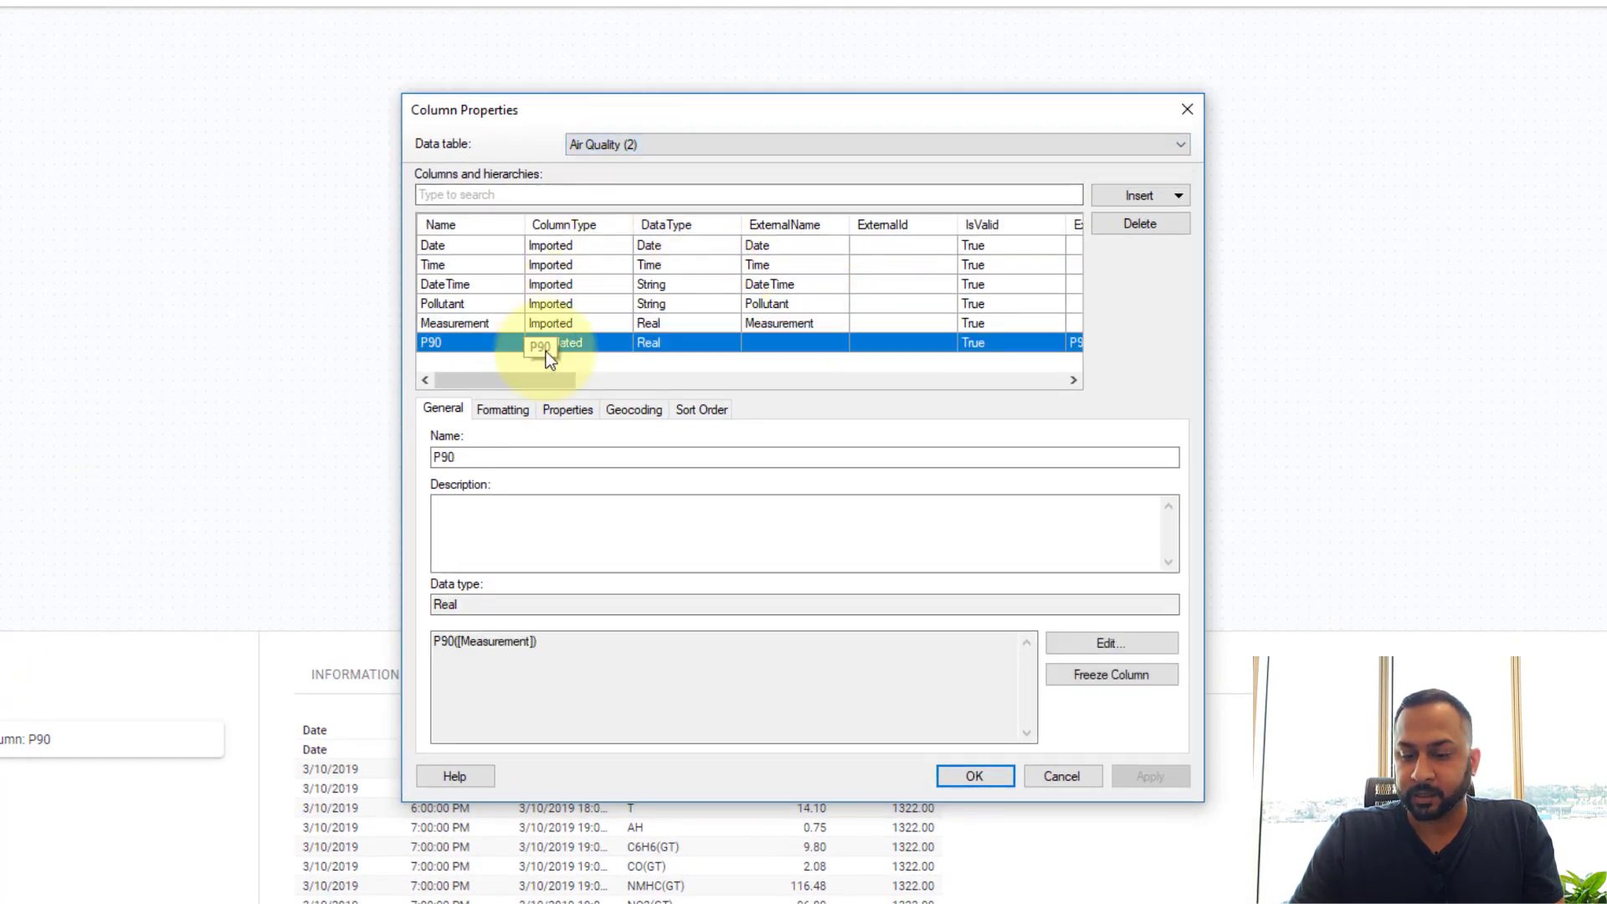
pyautogui.click(1102, 645)
pyautogui.click(629, 557)
pyautogui.write('over ')
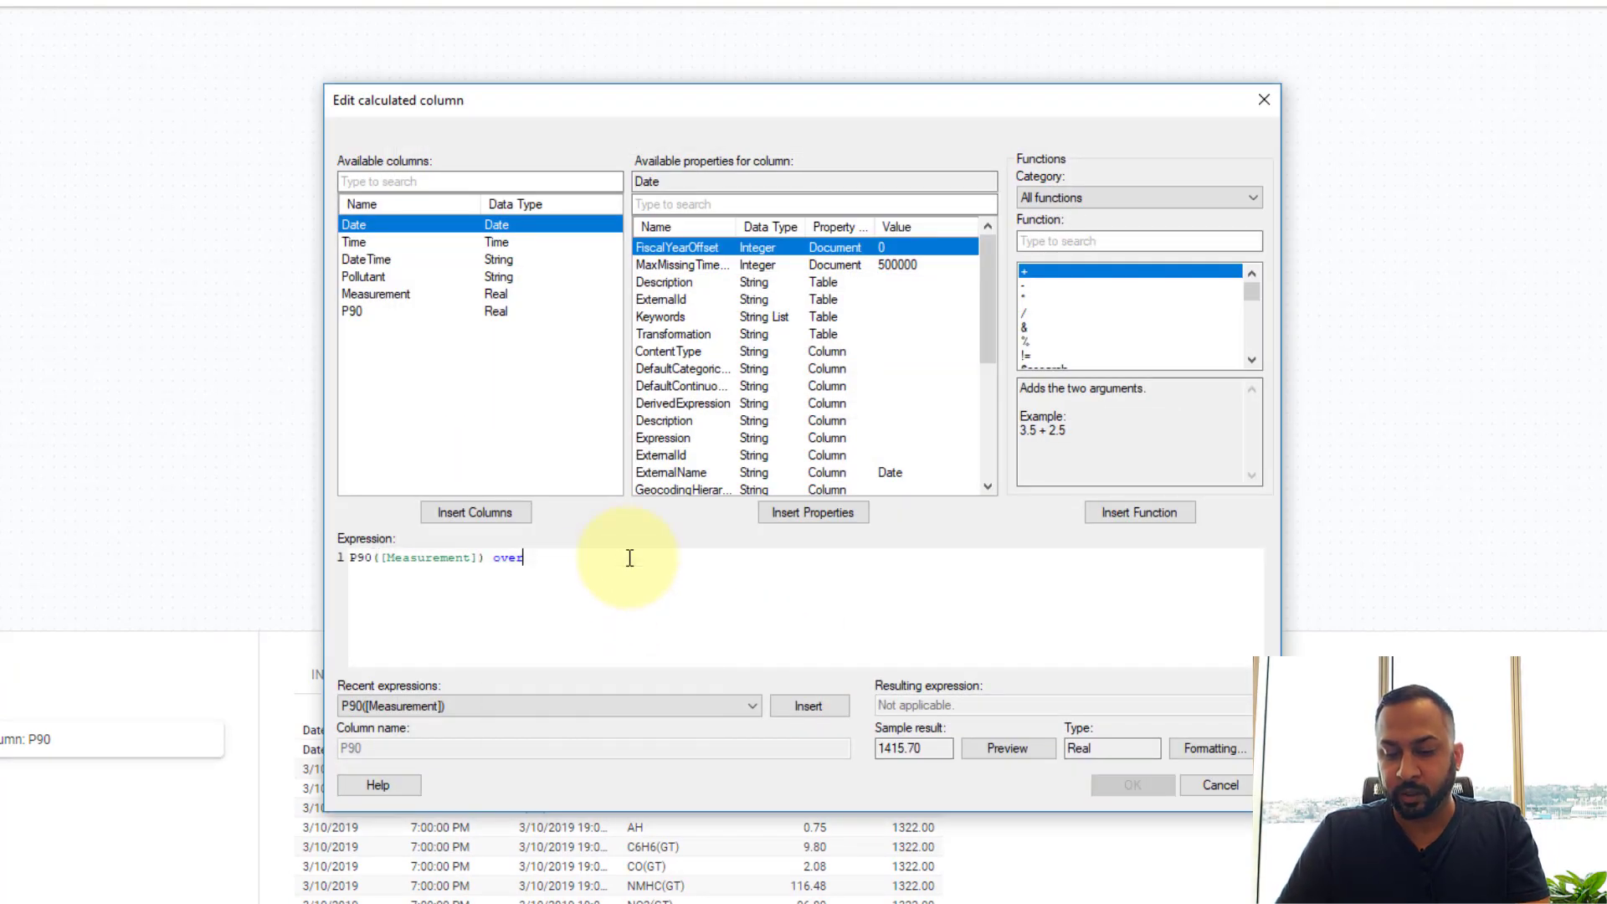
pyautogui.write('([Dat')
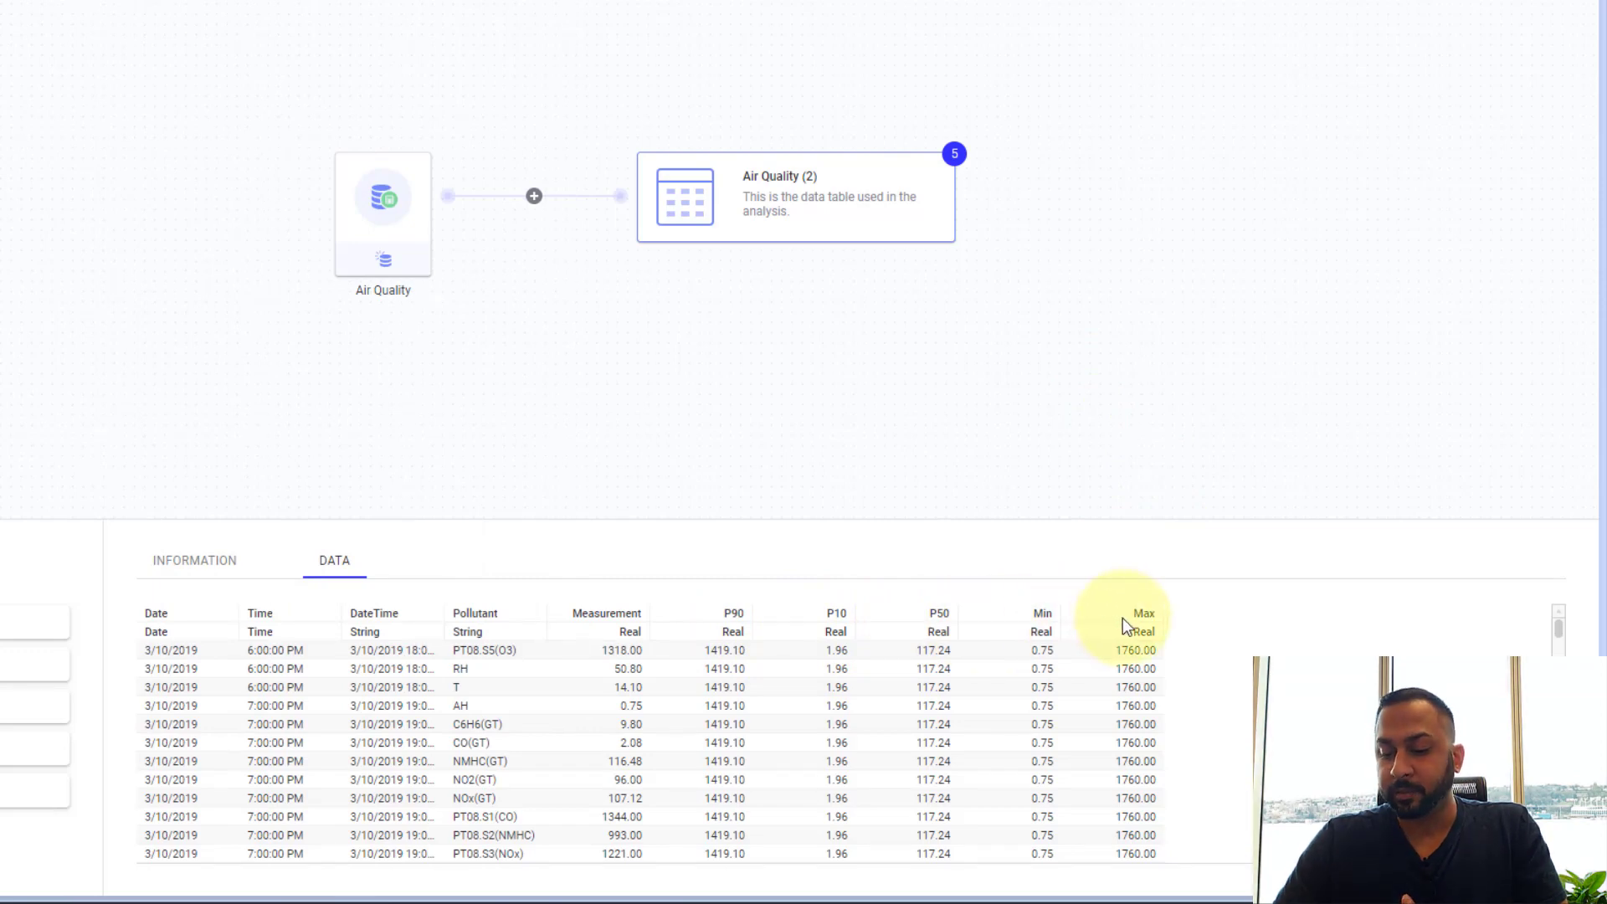
pyautogui.scroll(-20, 1088, 669)
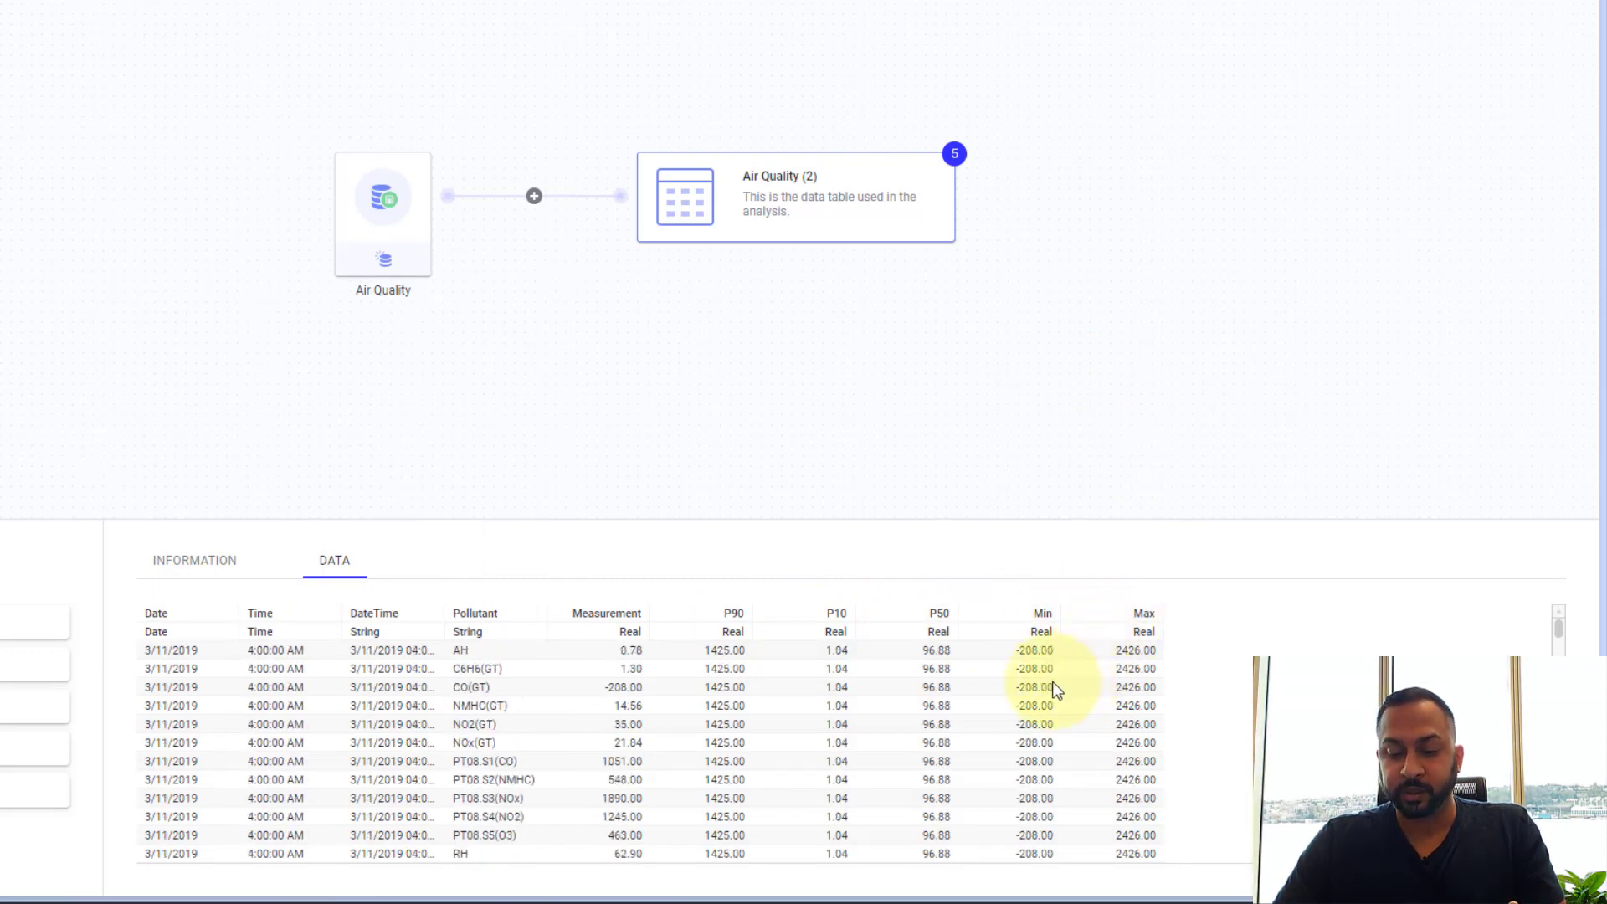
pyautogui.scroll(15, 997, 695)
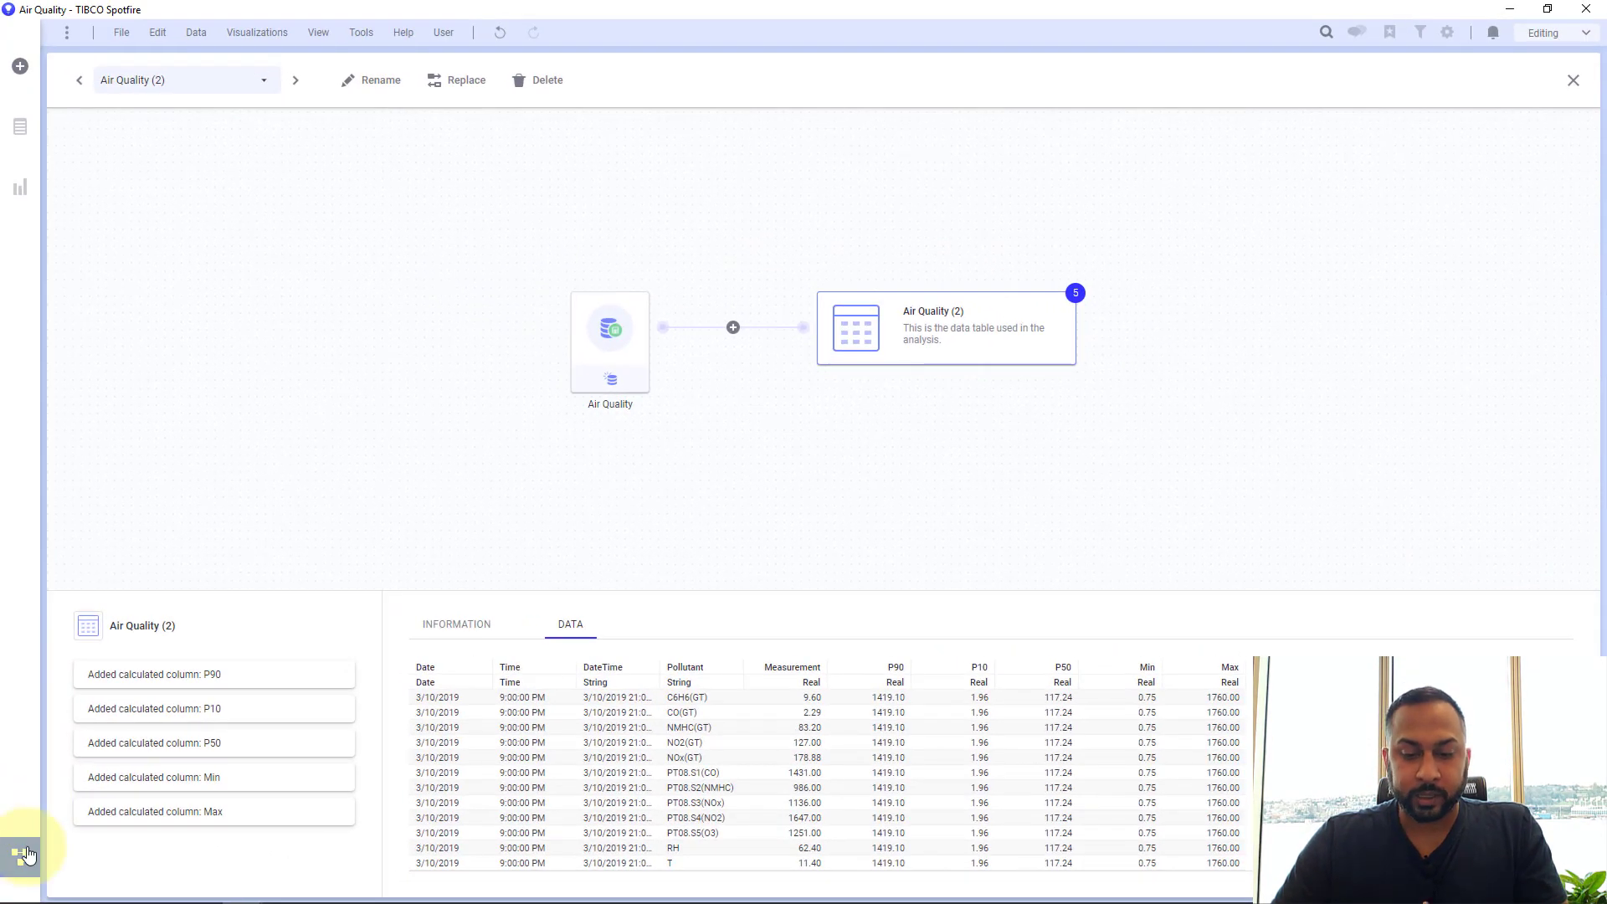
# Step: Turn the Pollutant filter into a filter transformation keeping only C6H6(GT) rows
pyautogui.click(25, 853)
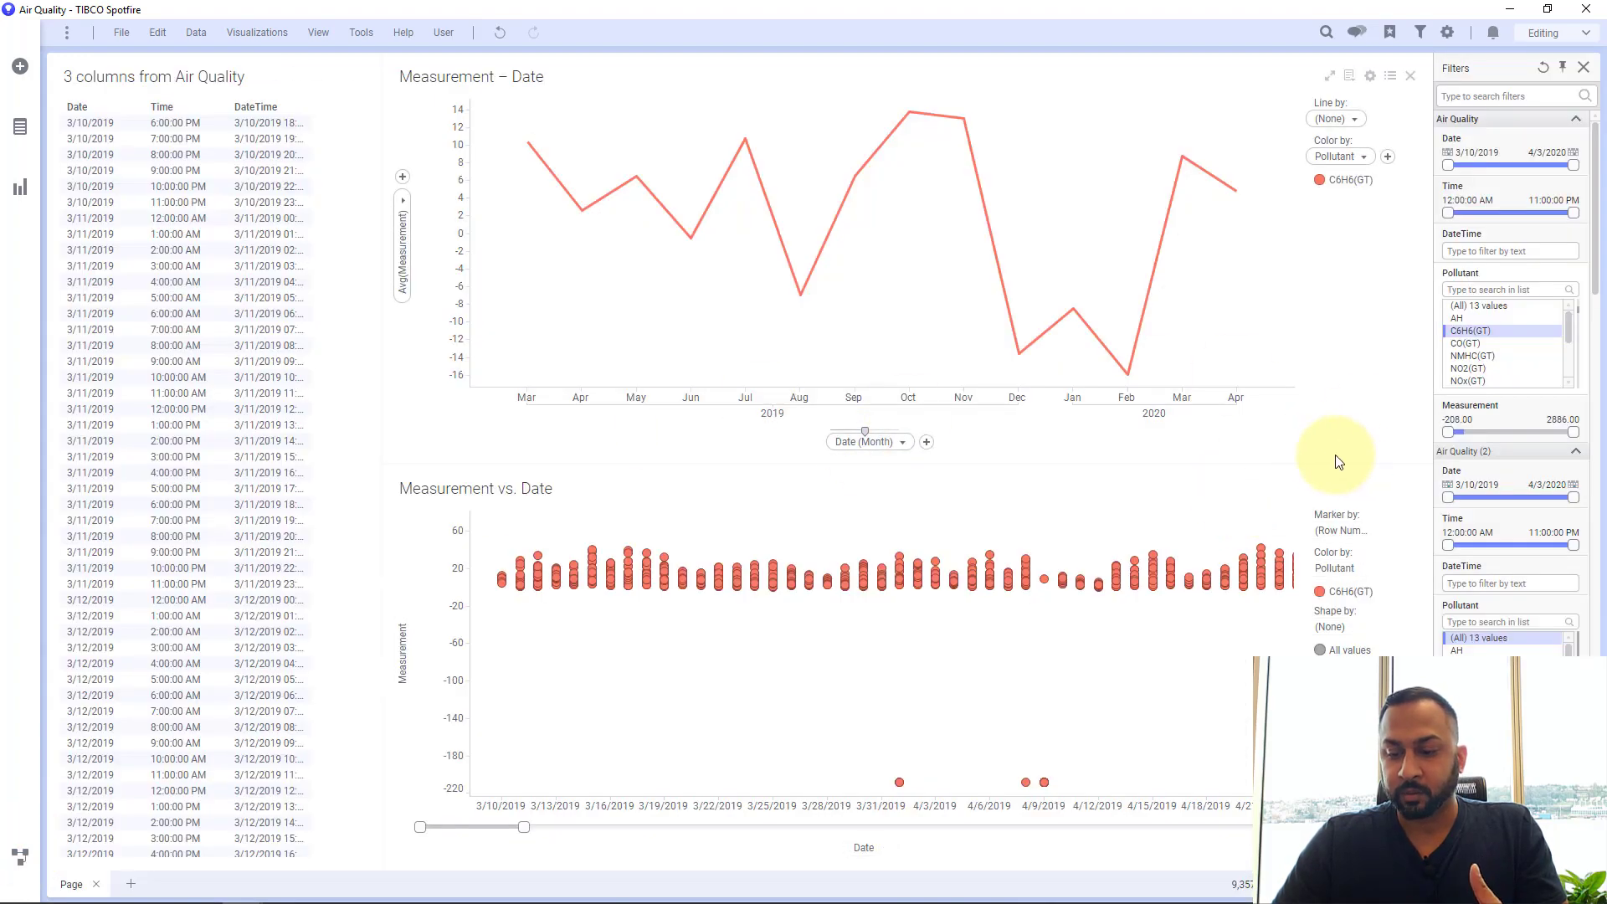
pyautogui.rightClick(1466, 333)
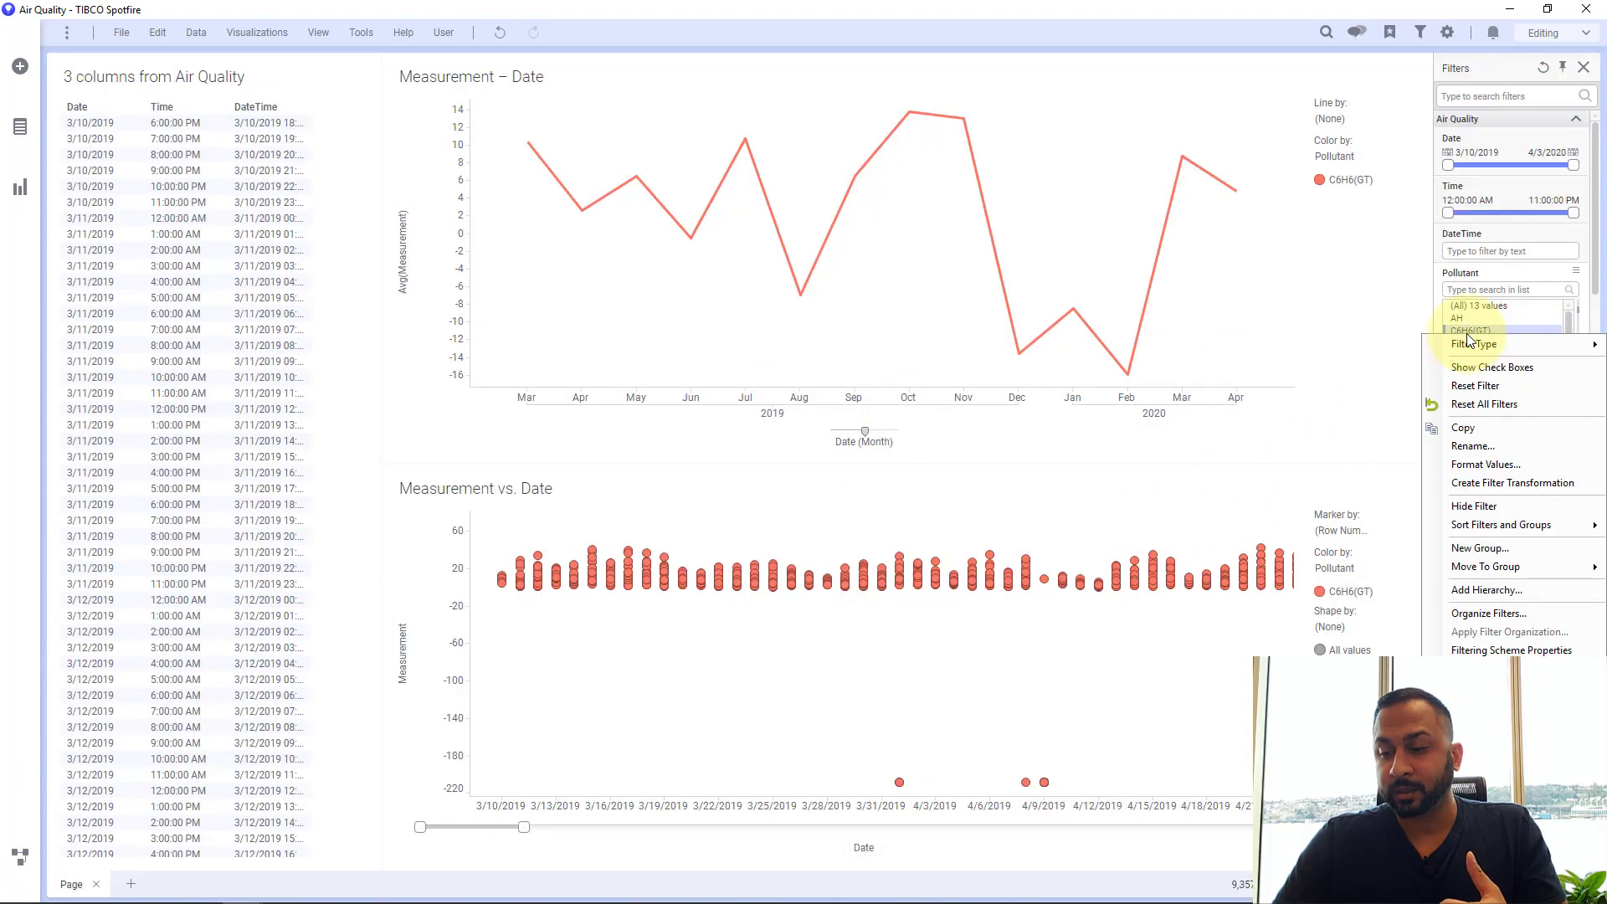
pyautogui.click(1473, 483)
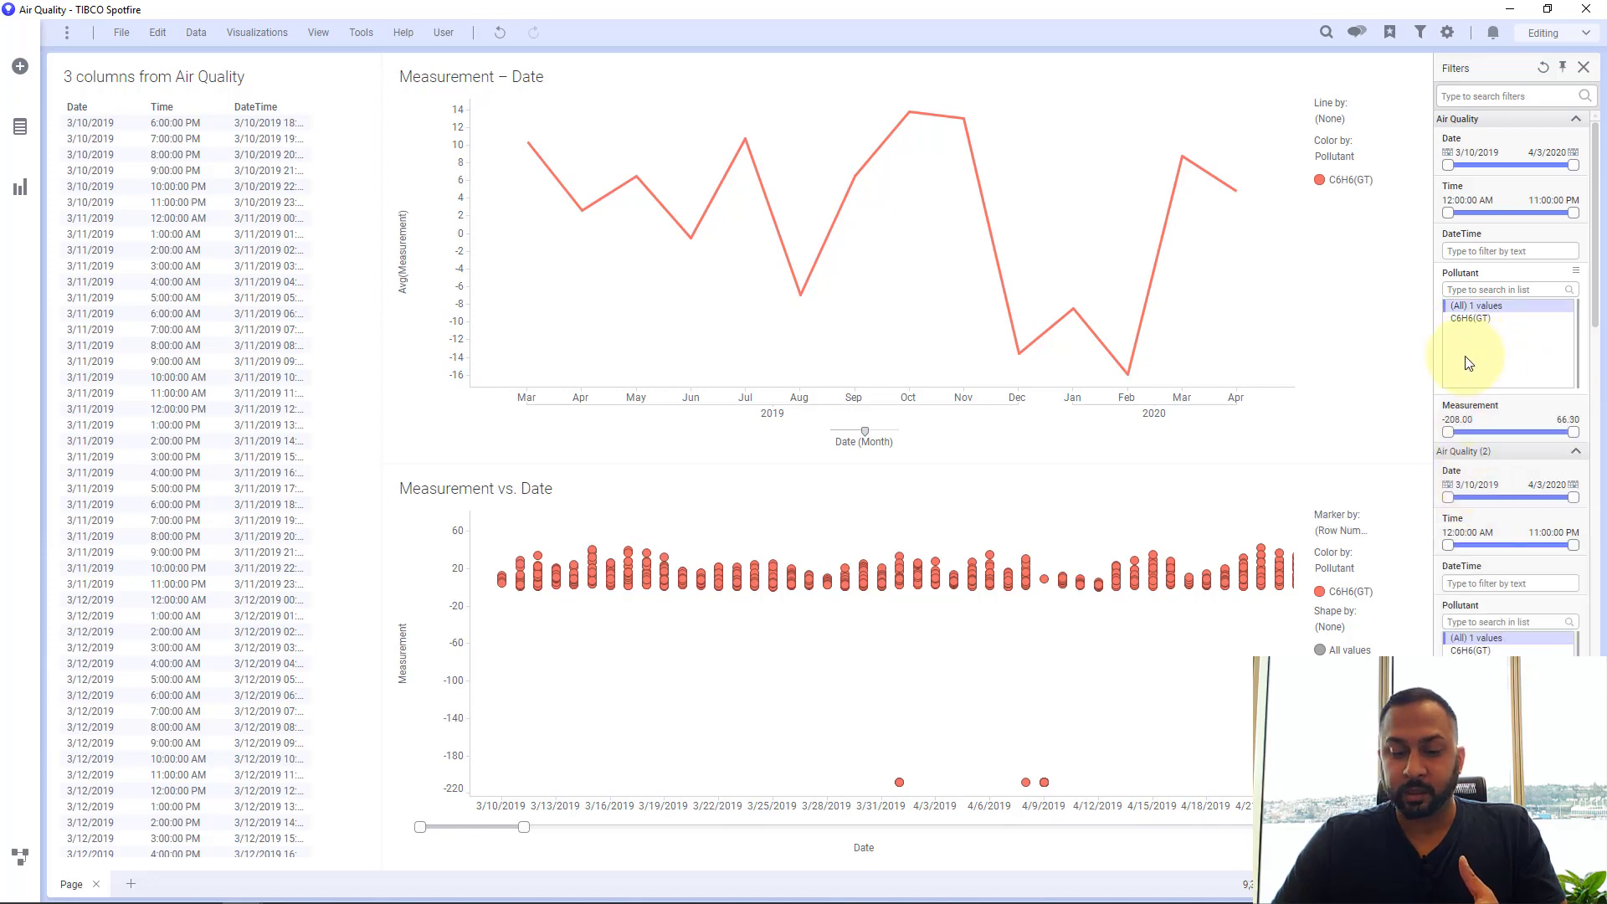
# Step: Preview the Air Quality table's '2. Filter rows' step in the data canvas
pyautogui.click(20, 855)
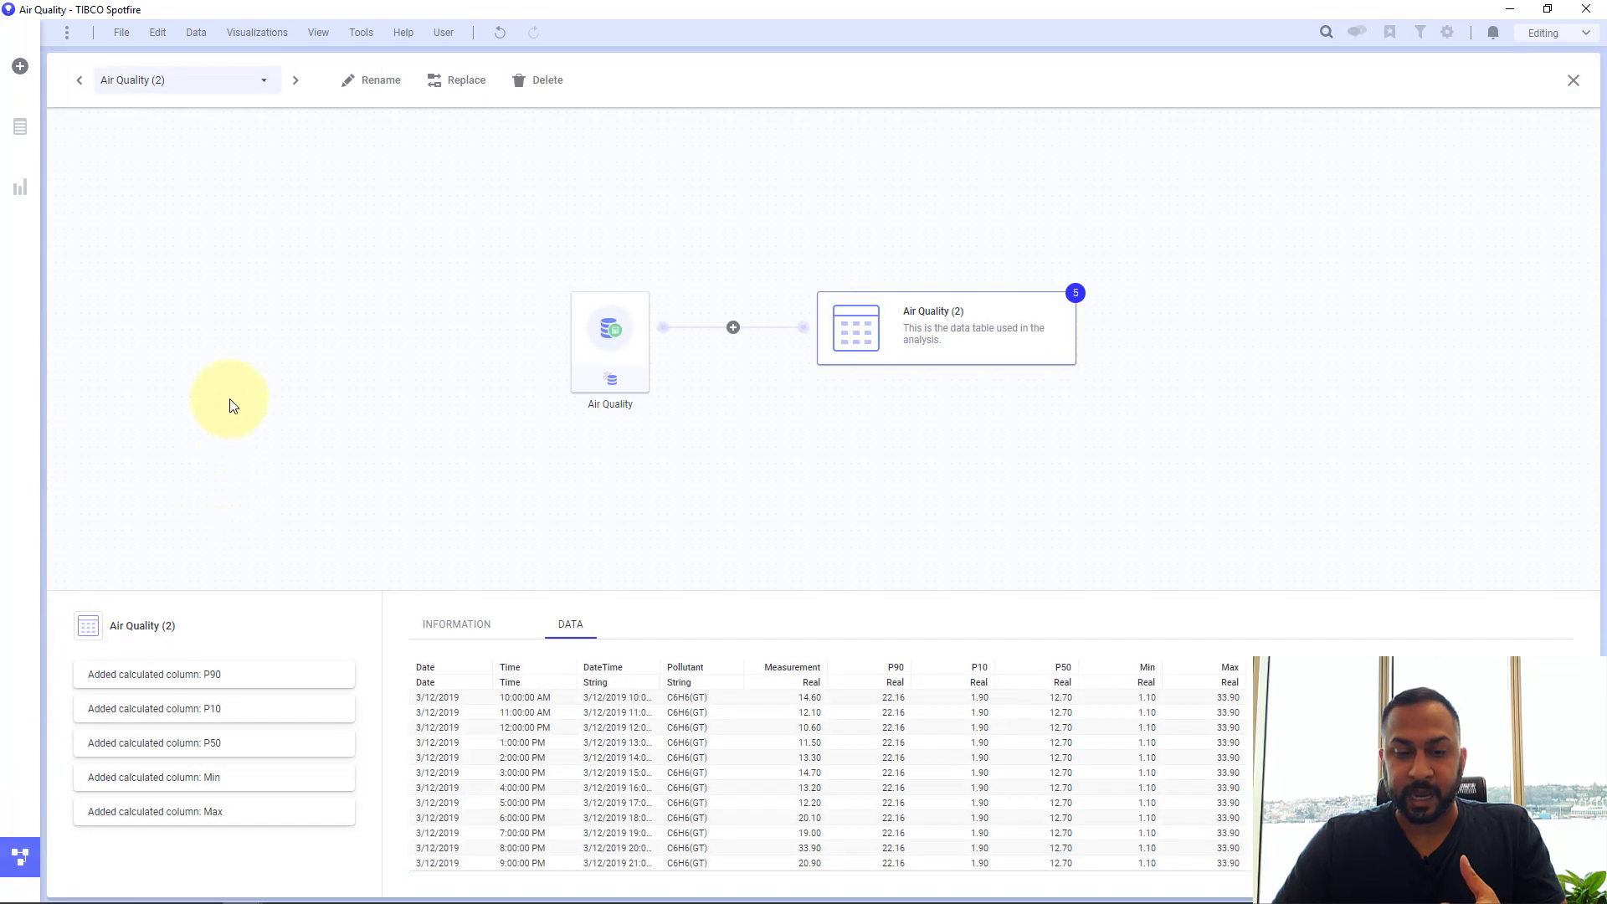
pyautogui.click(190, 81)
pyautogui.click(159, 101)
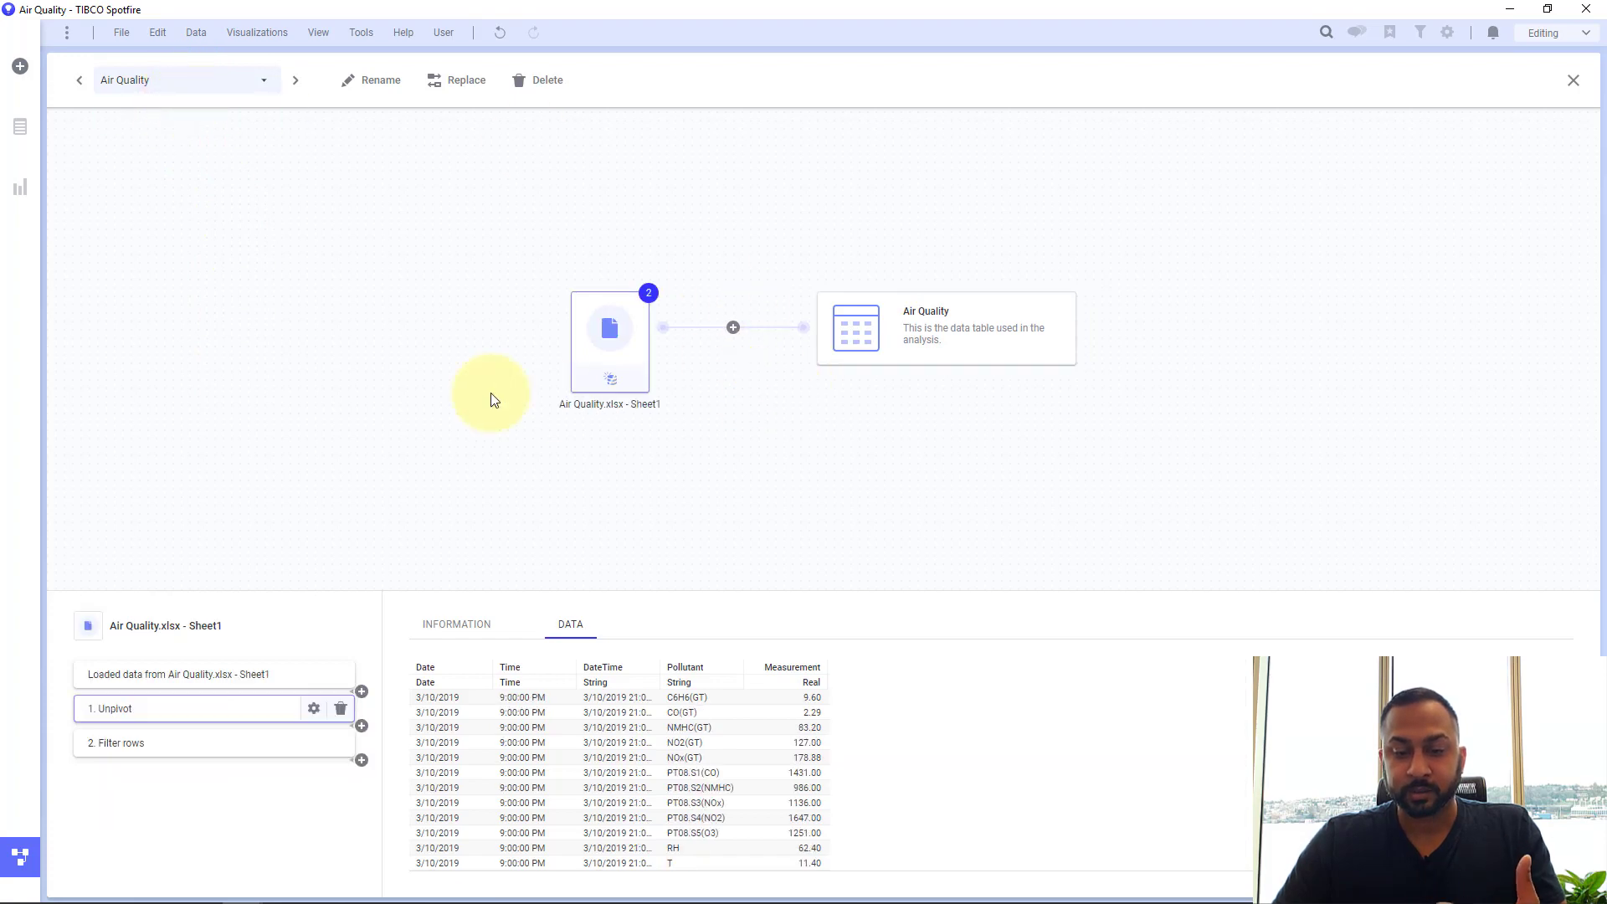
pyautogui.click(159, 751)
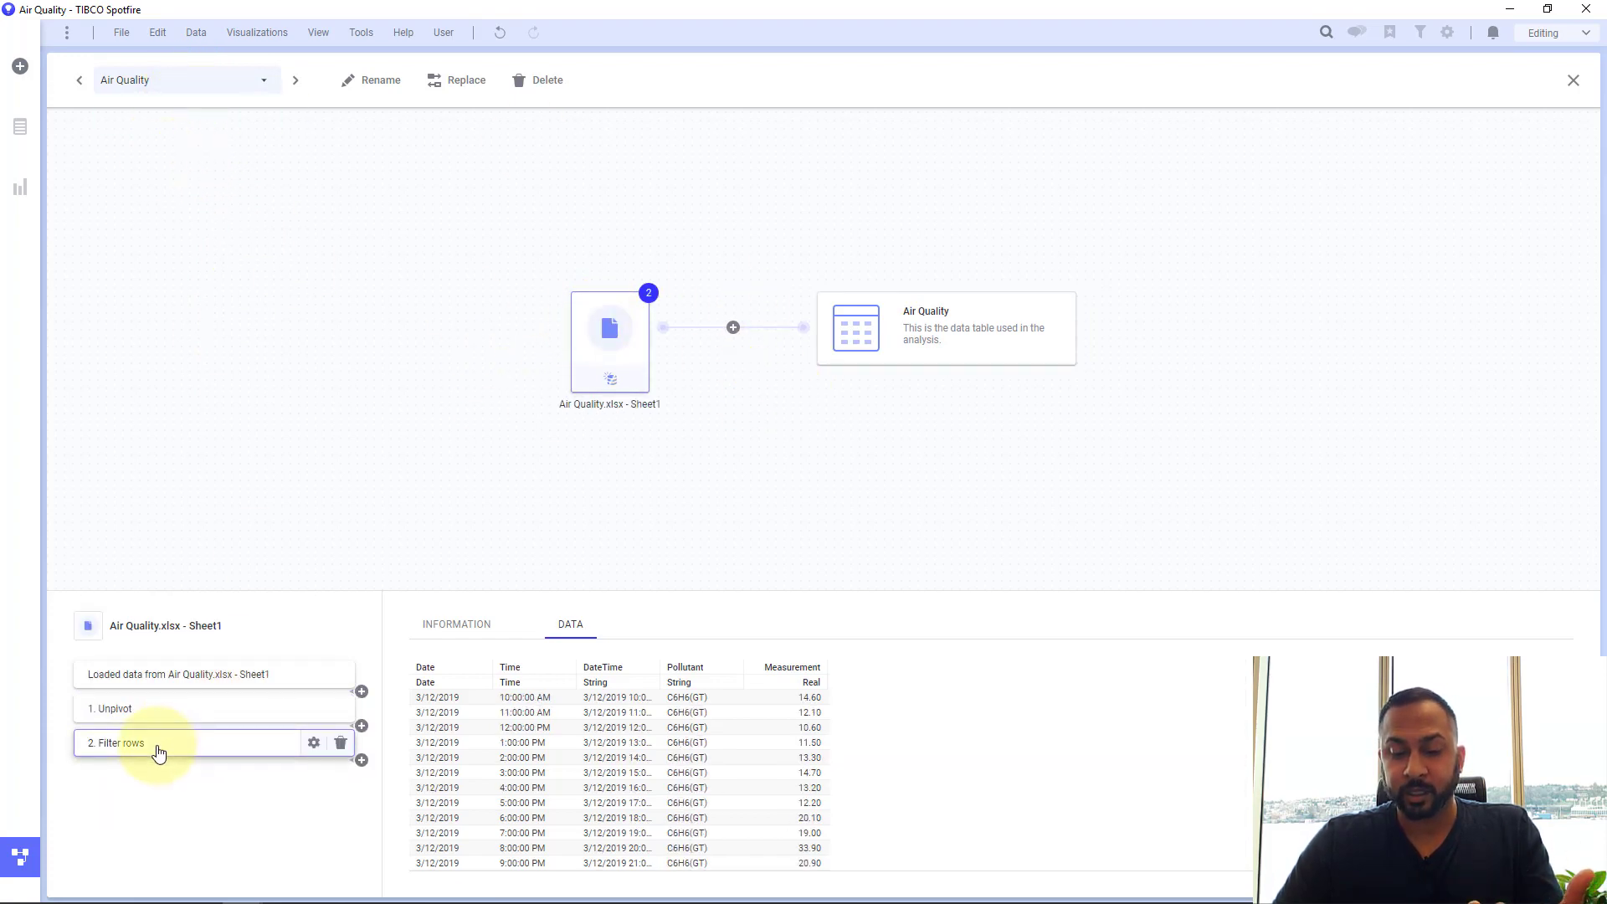
# Step: Switch back to Air Quality (2) and scroll its C6H6(GT)-only per-date statistics
pyautogui.click(226, 91)
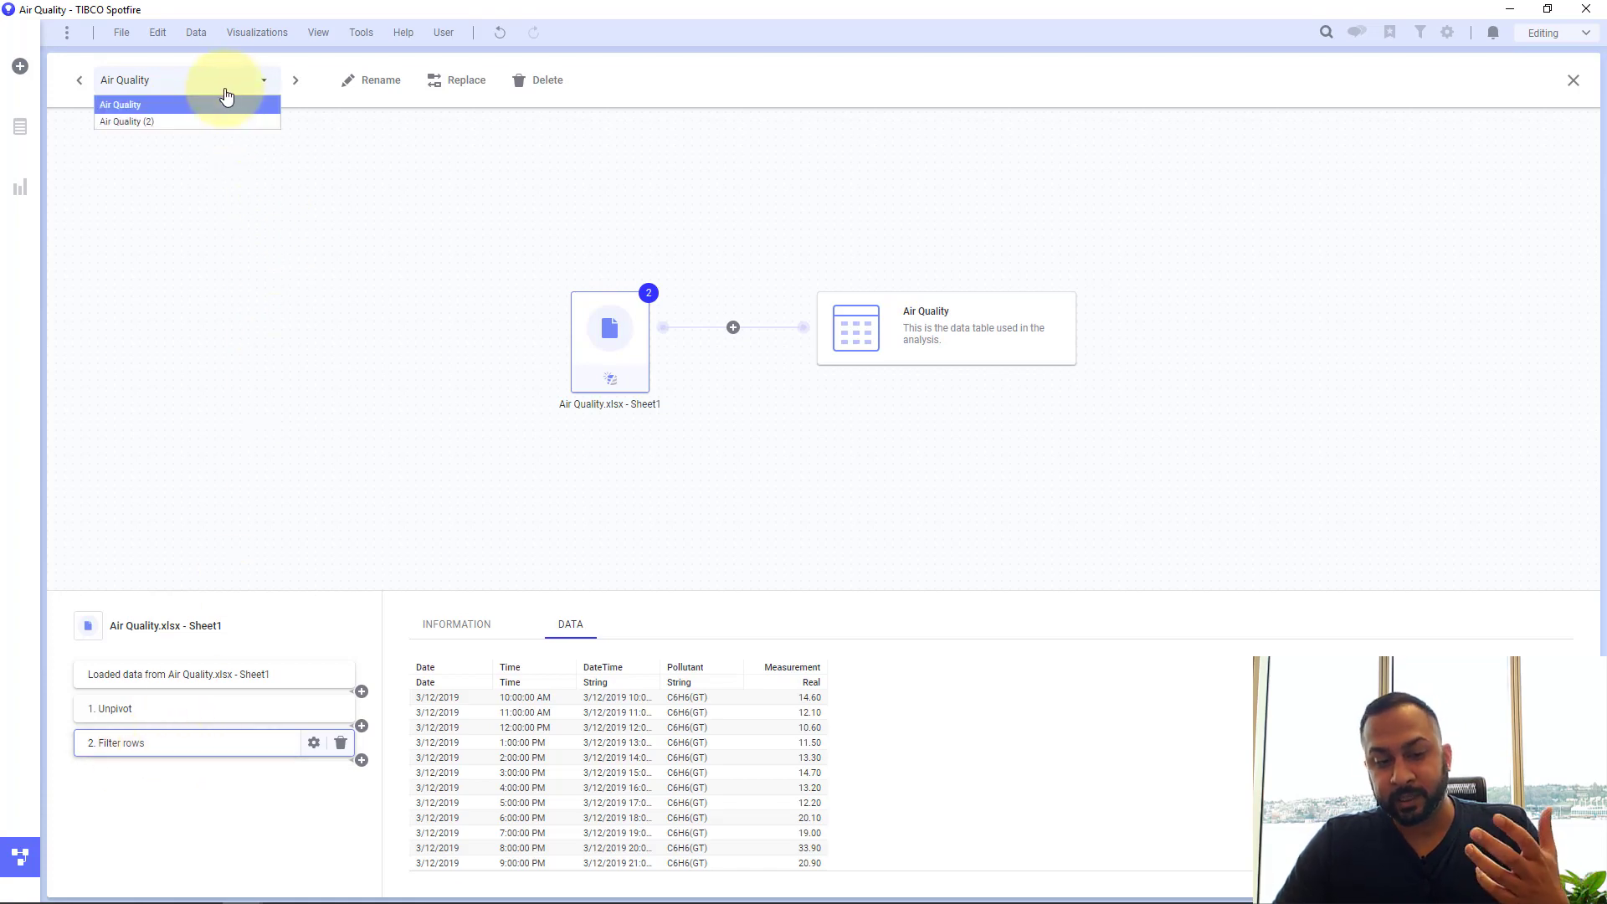
pyautogui.click(216, 118)
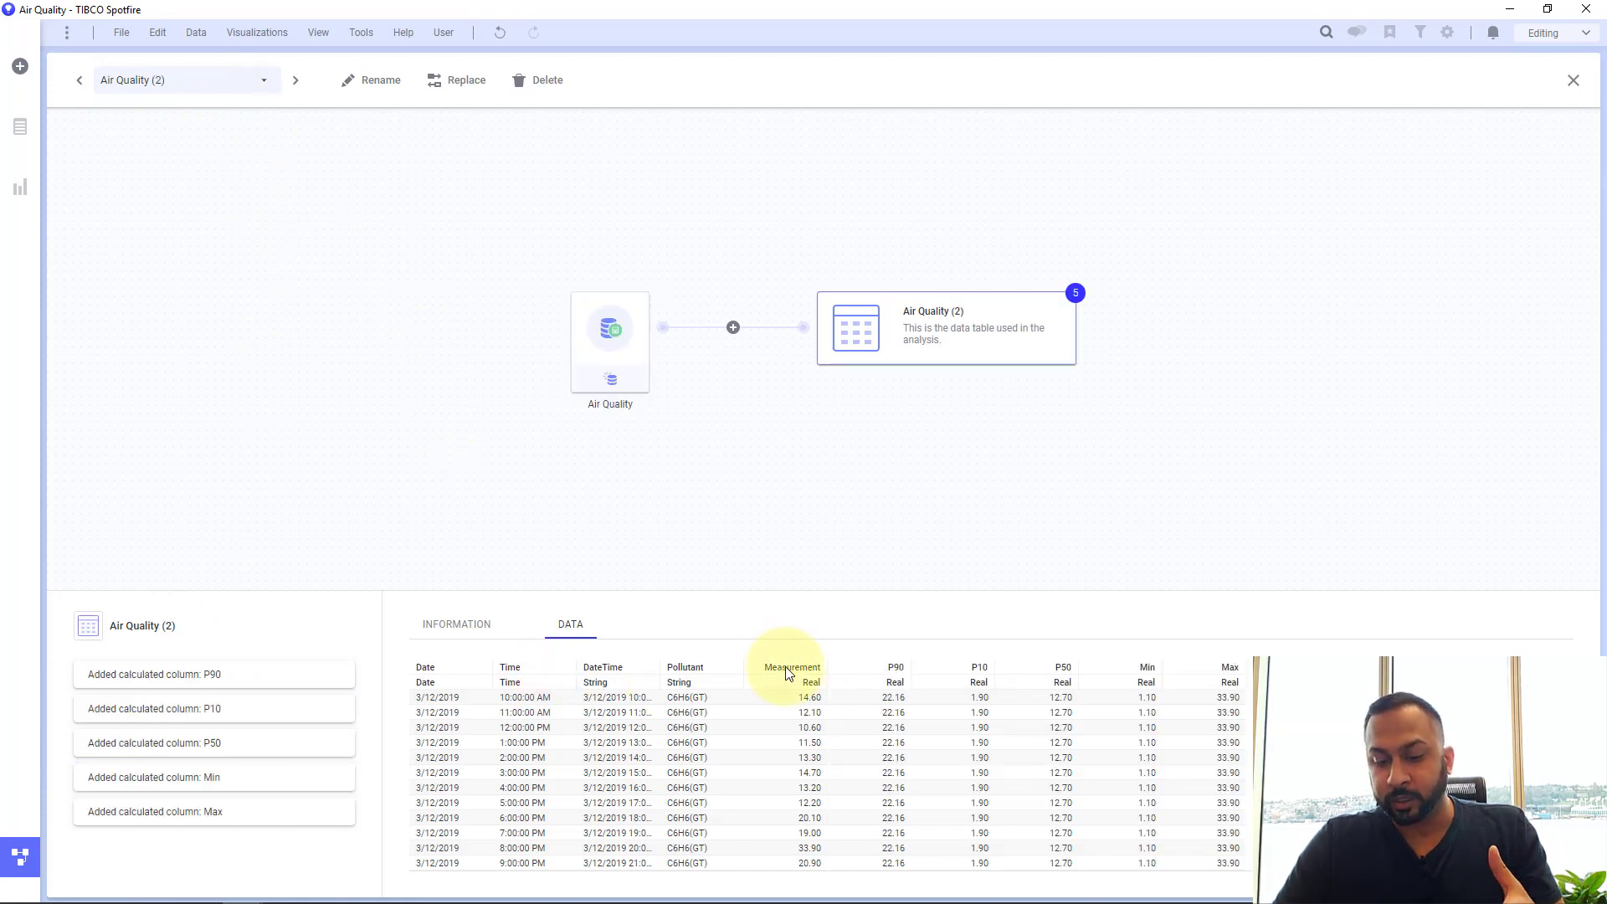
pyautogui.scroll(7, 795, 773)
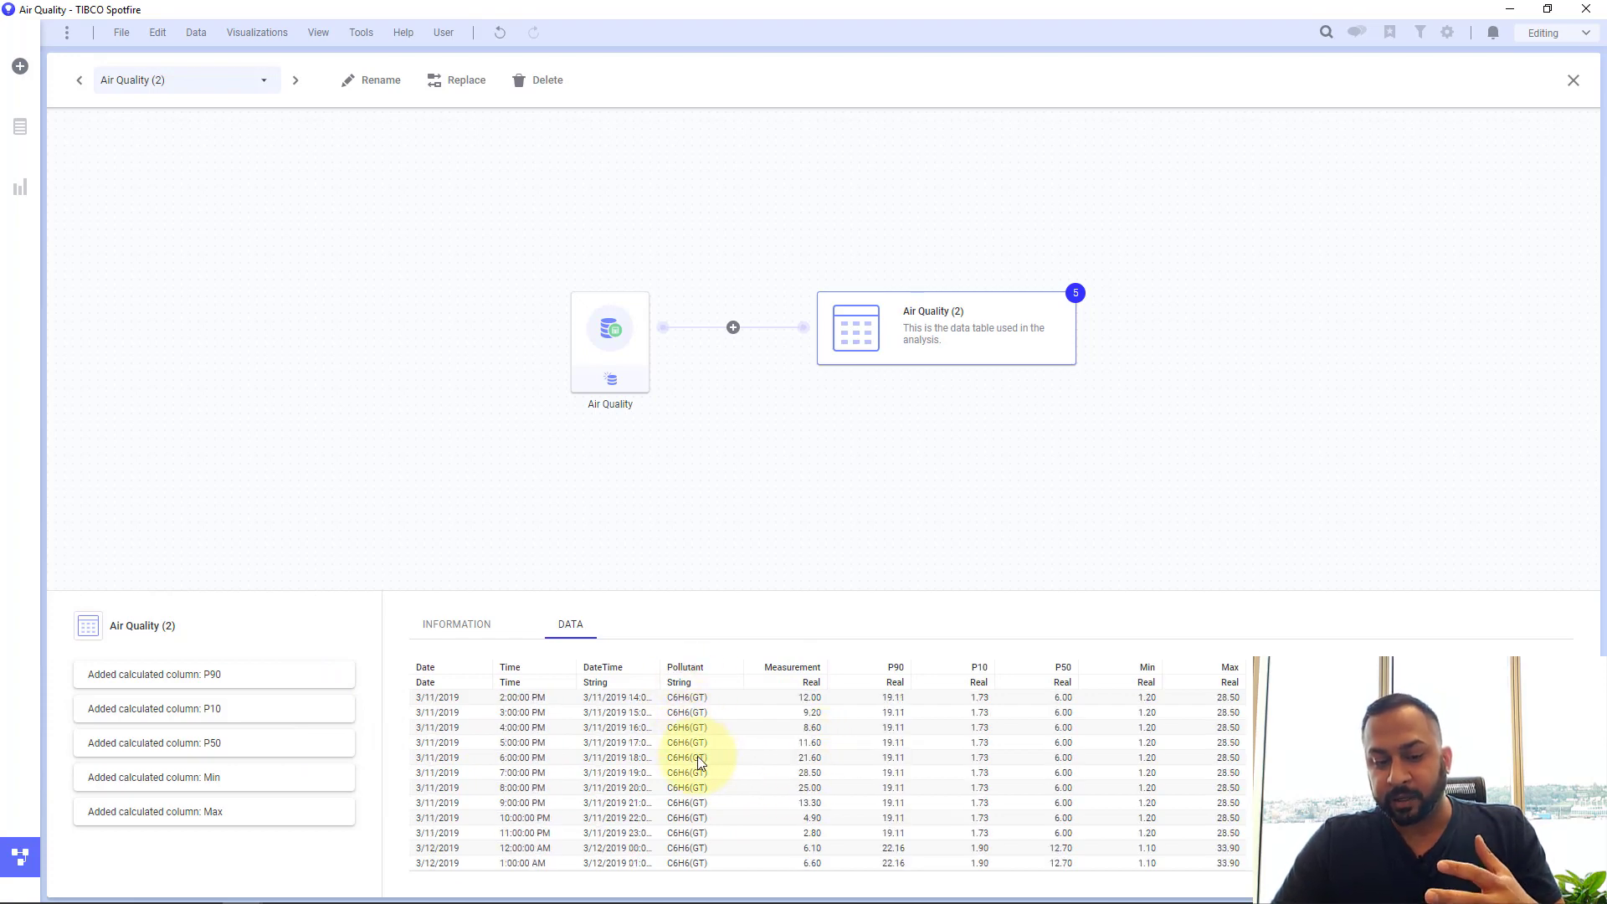
pyautogui.scroll(7, 696, 756)
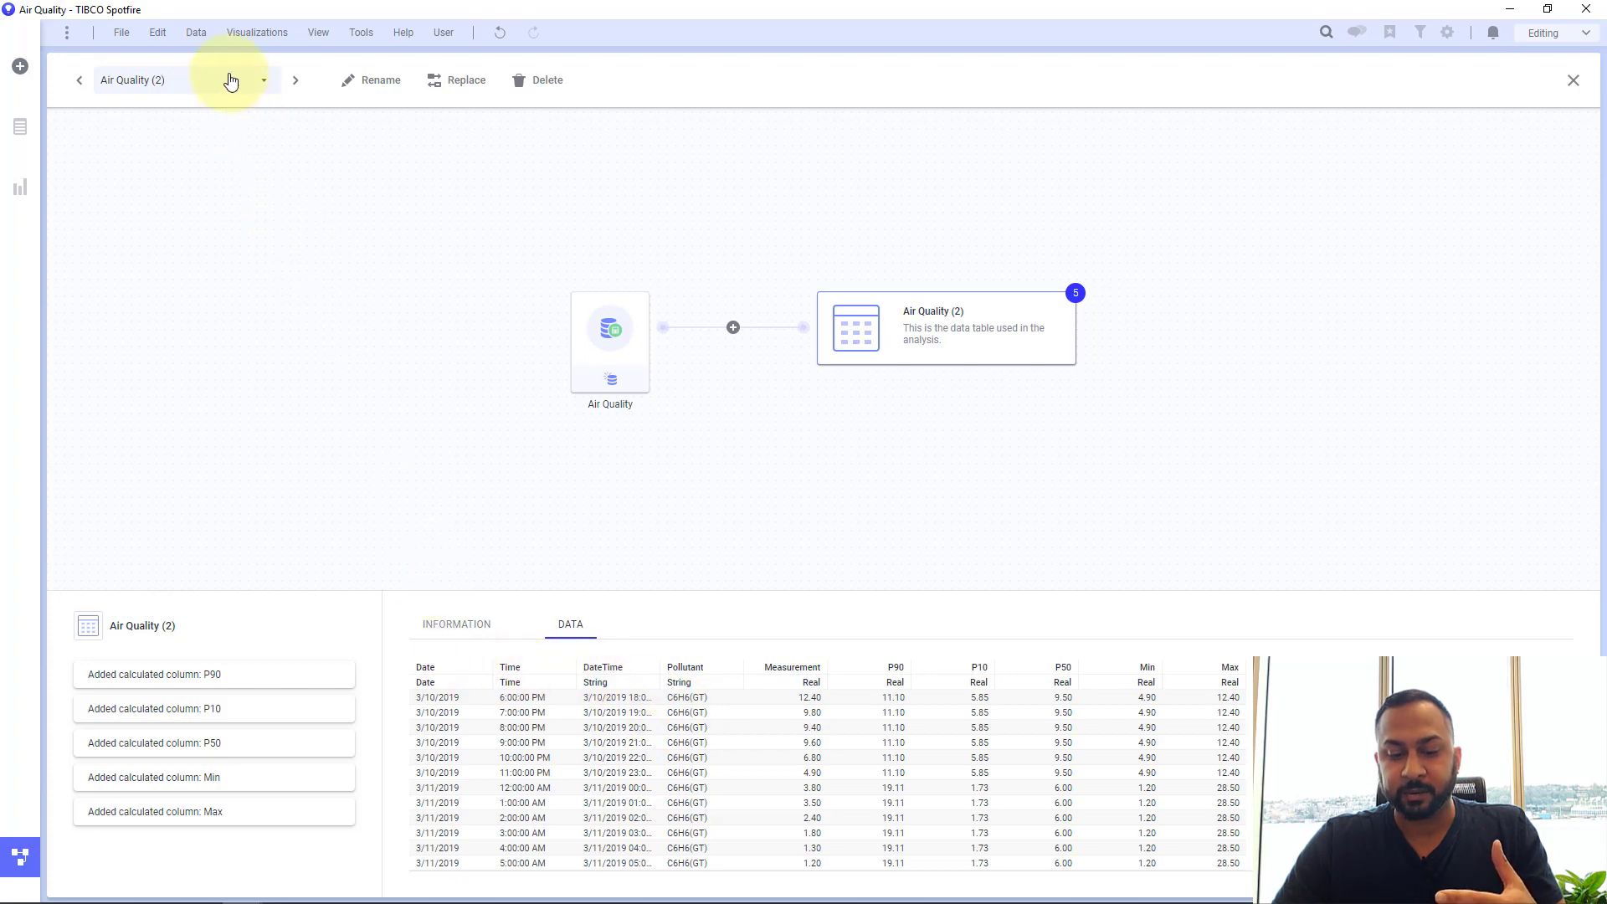
pyautogui.click(598, 338)
pyautogui.click(361, 692)
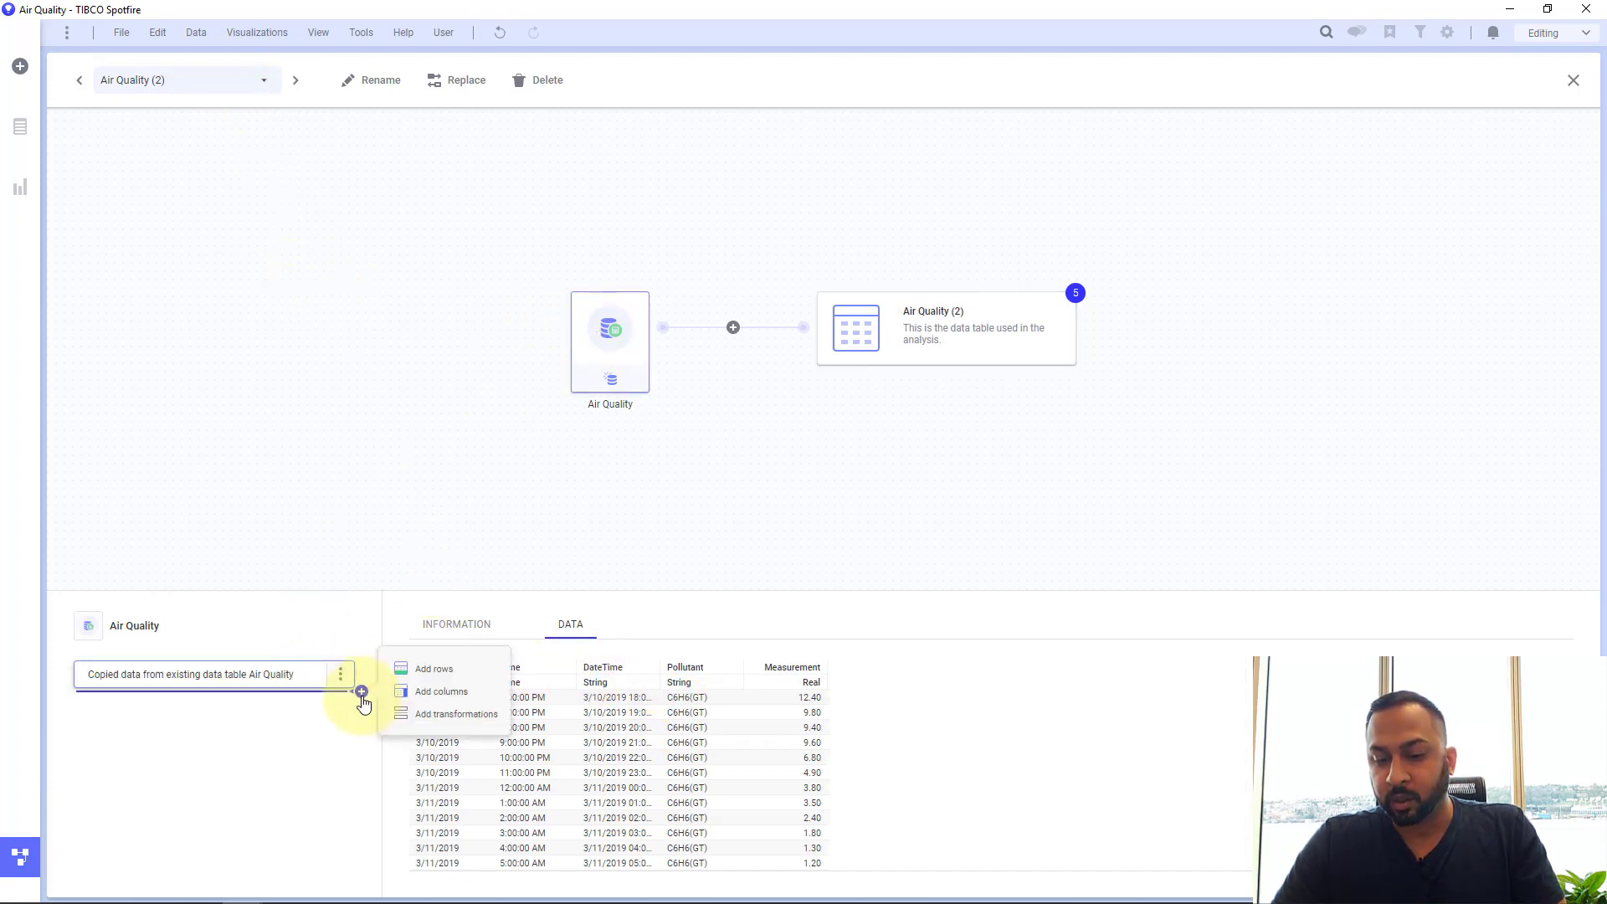
pyautogui.click(418, 716)
pyautogui.click(658, 385)
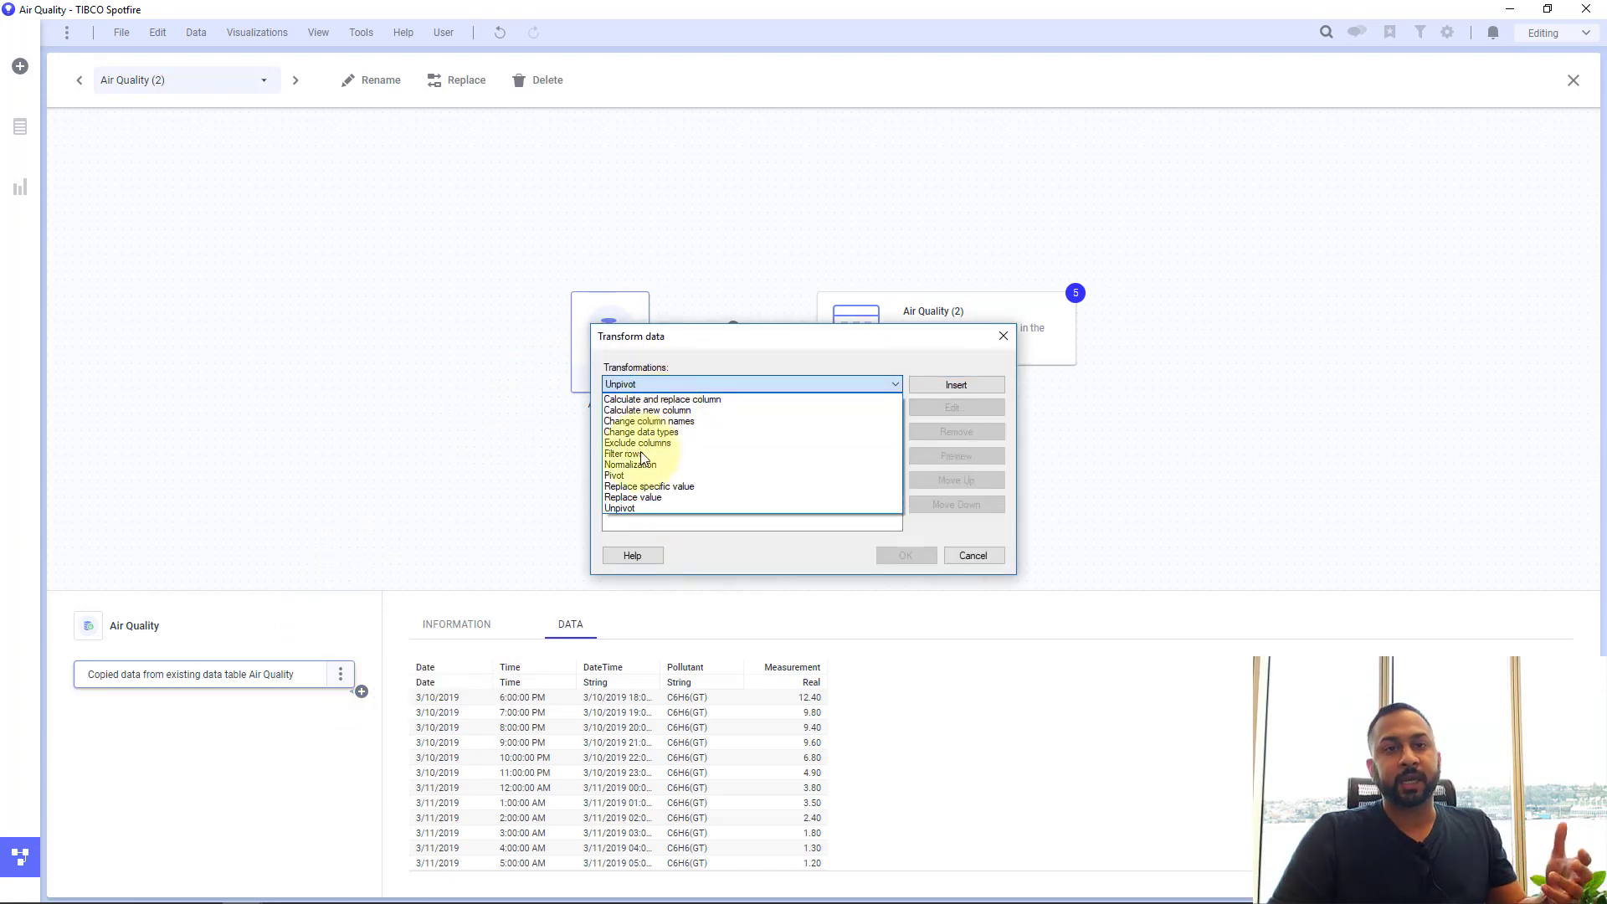
pyautogui.click(834, 418)
pyautogui.click(949, 384)
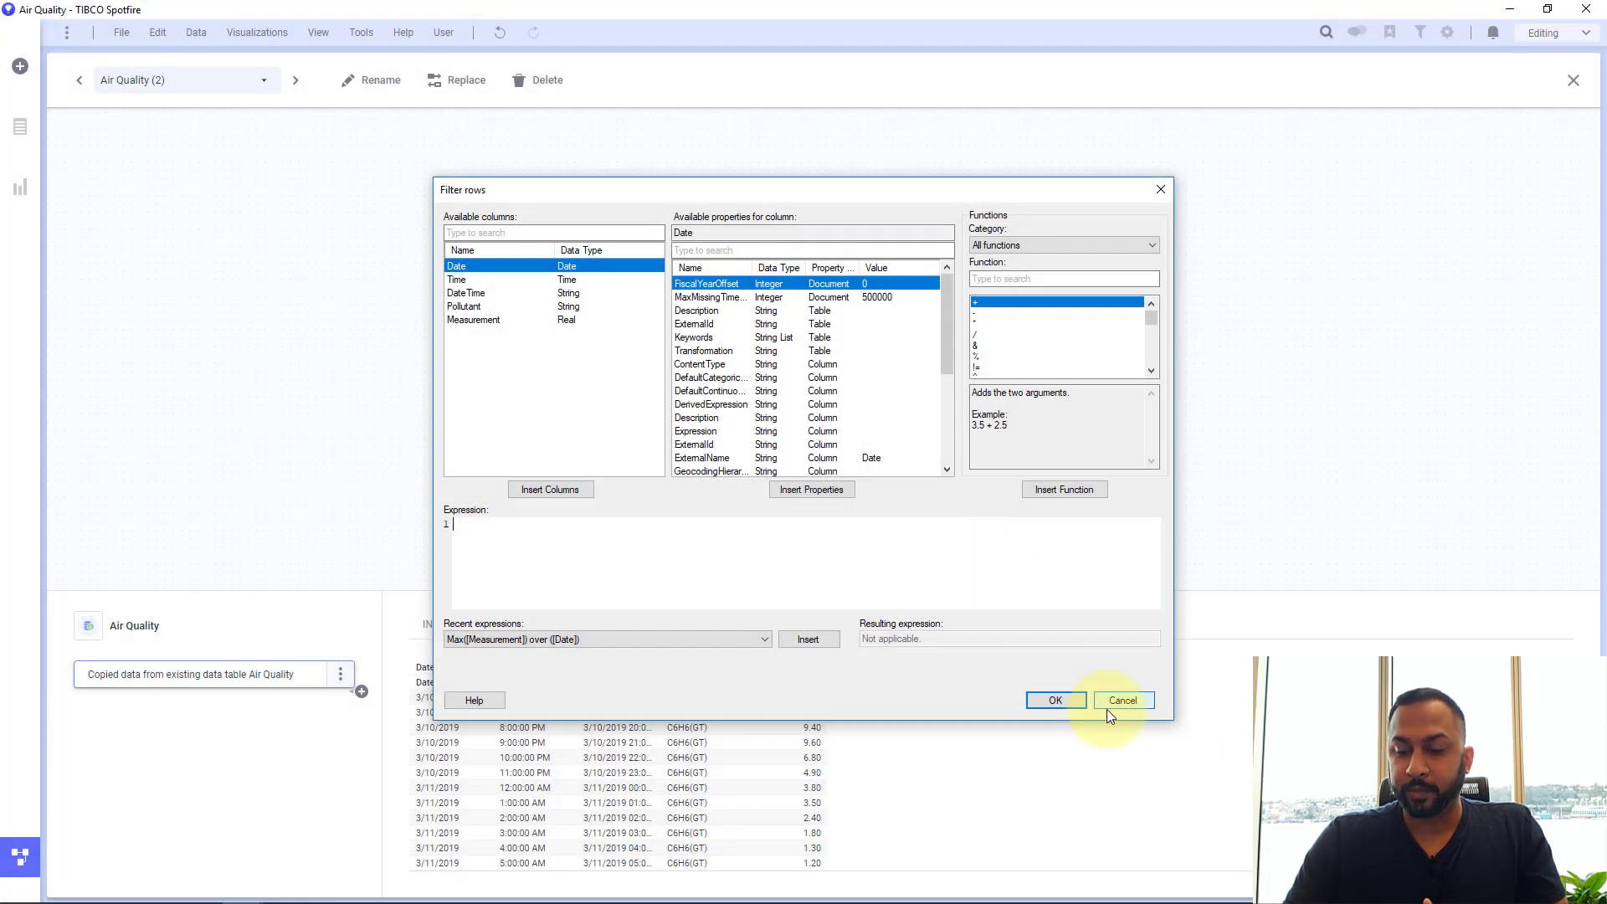
pyautogui.click(1118, 702)
# Step: Maximize the Measurement vs. Date scatter plot and open its Lines & Curves properties
pyautogui.click(978, 556)
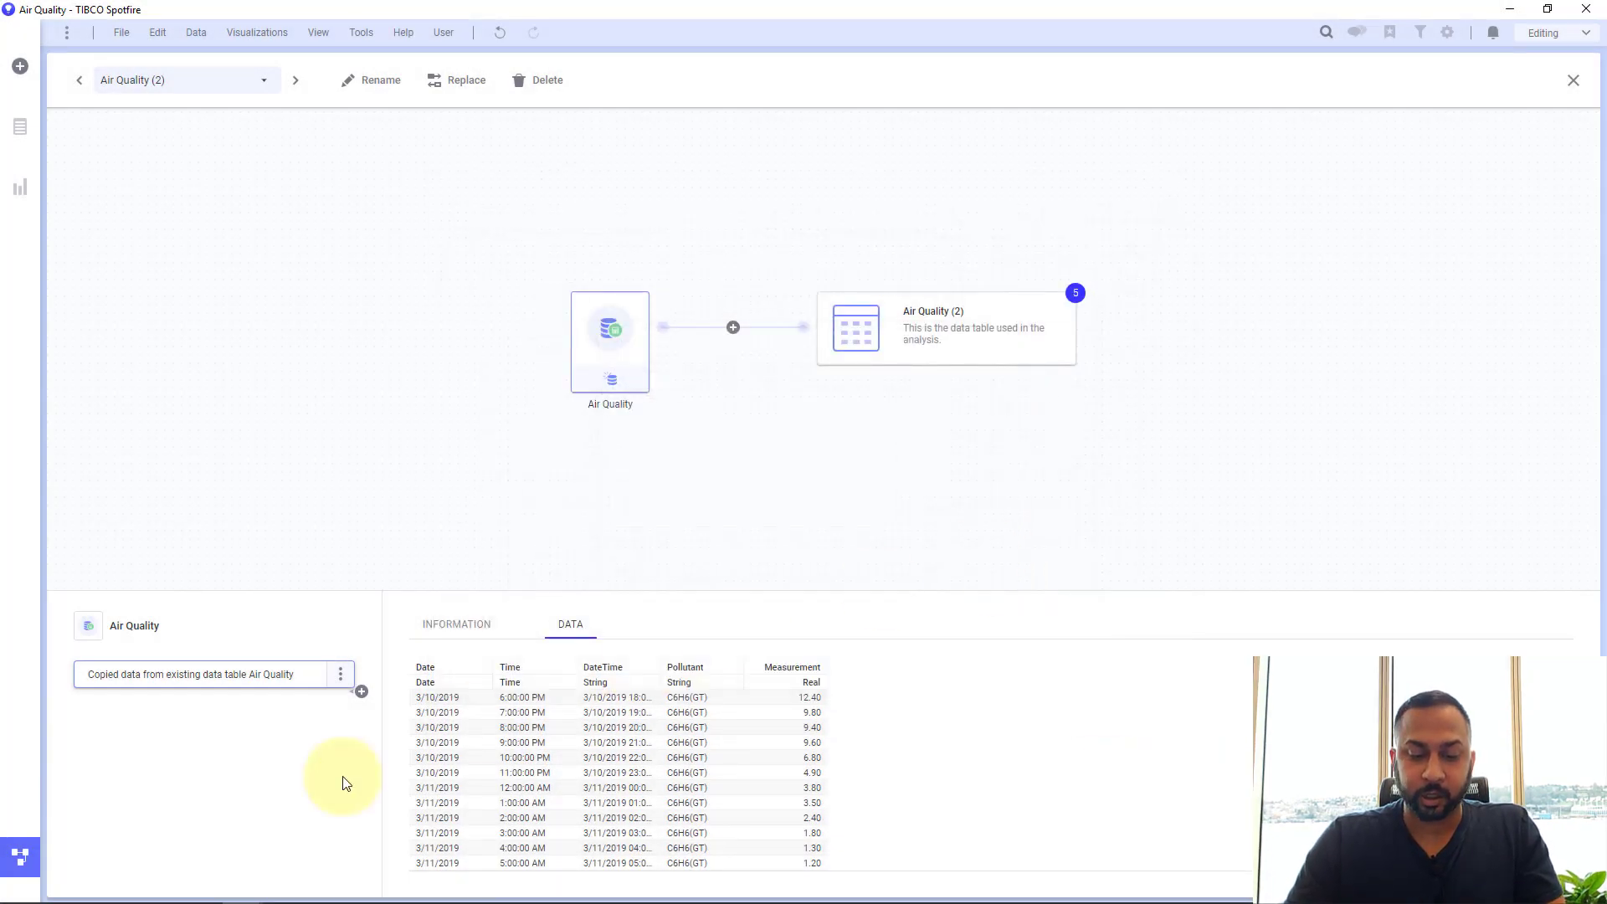
pyautogui.click(17, 862)
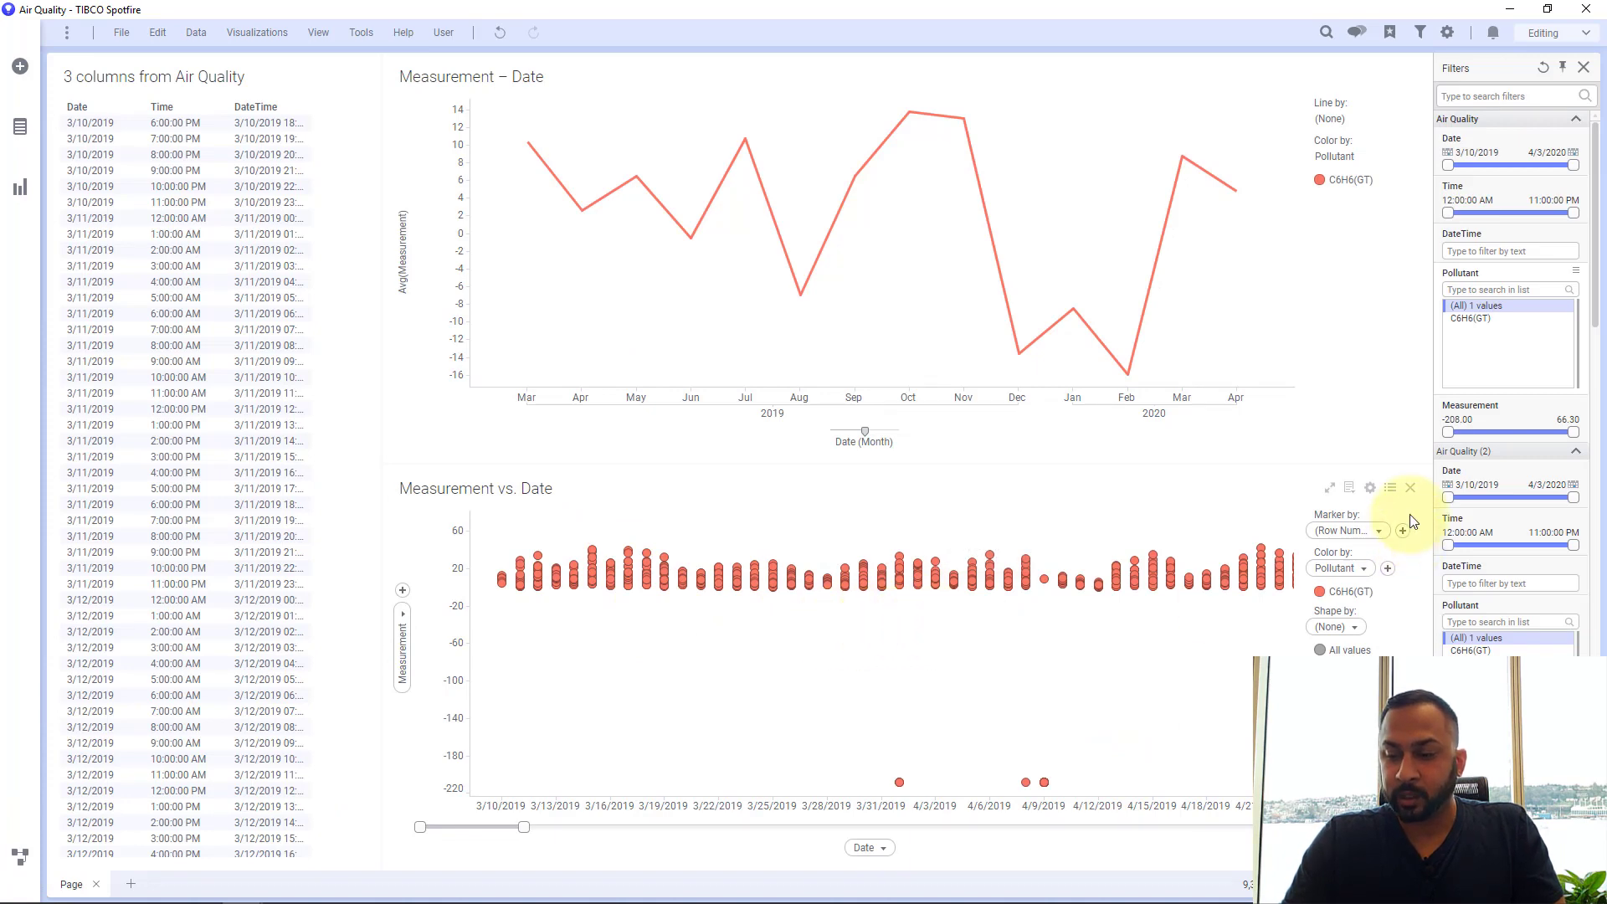
pyautogui.click(1329, 488)
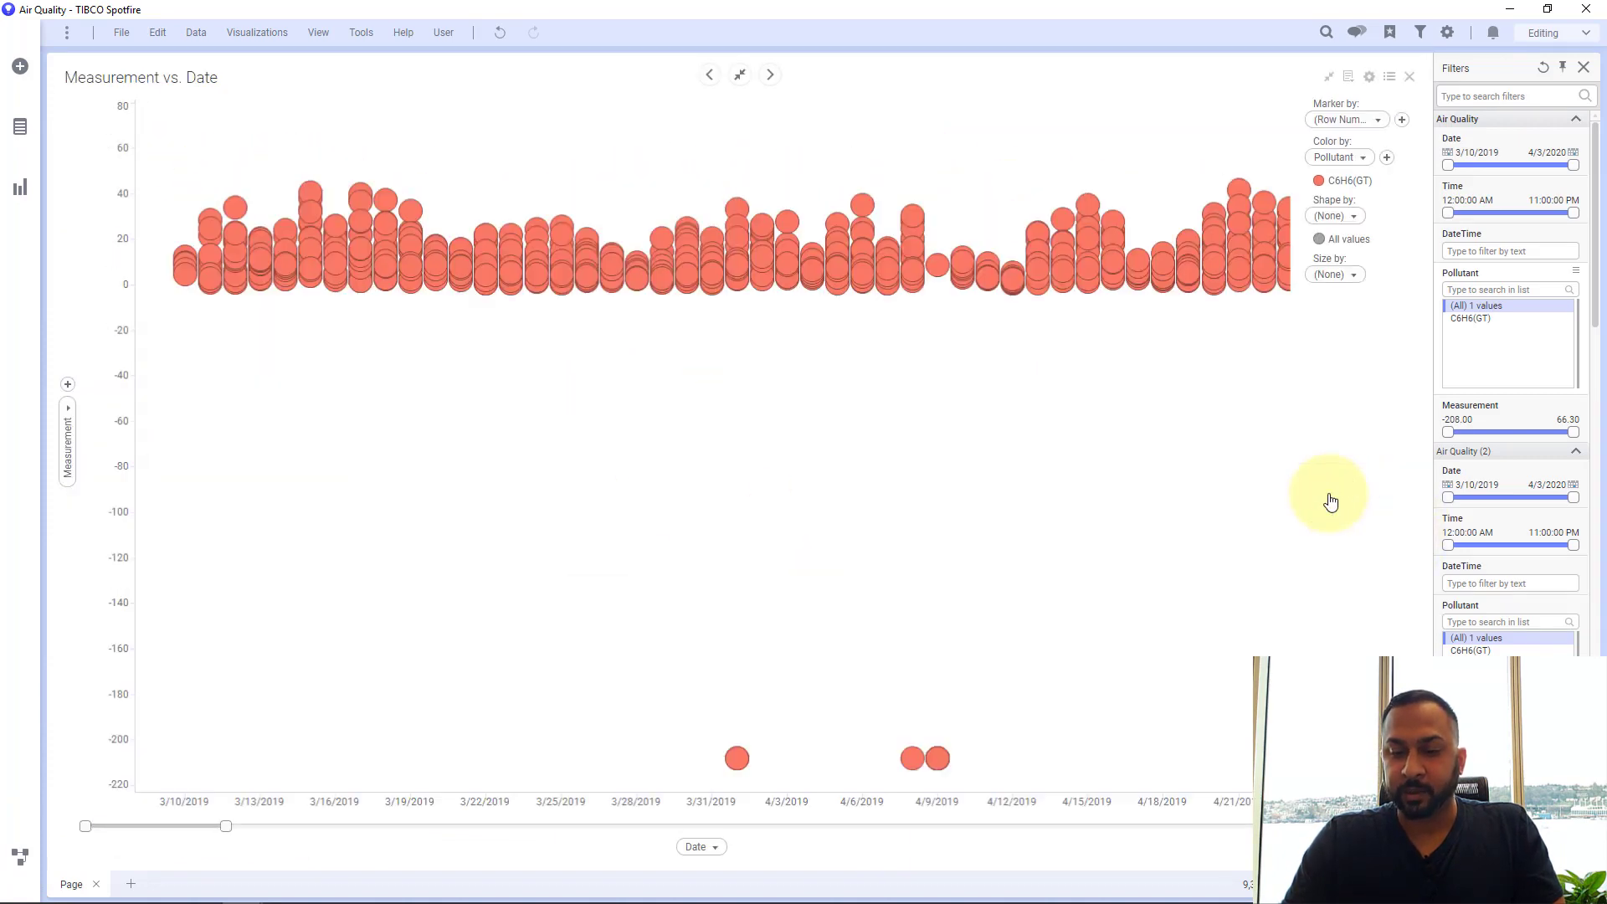
pyautogui.rightClick(728, 413)
pyautogui.click(792, 813)
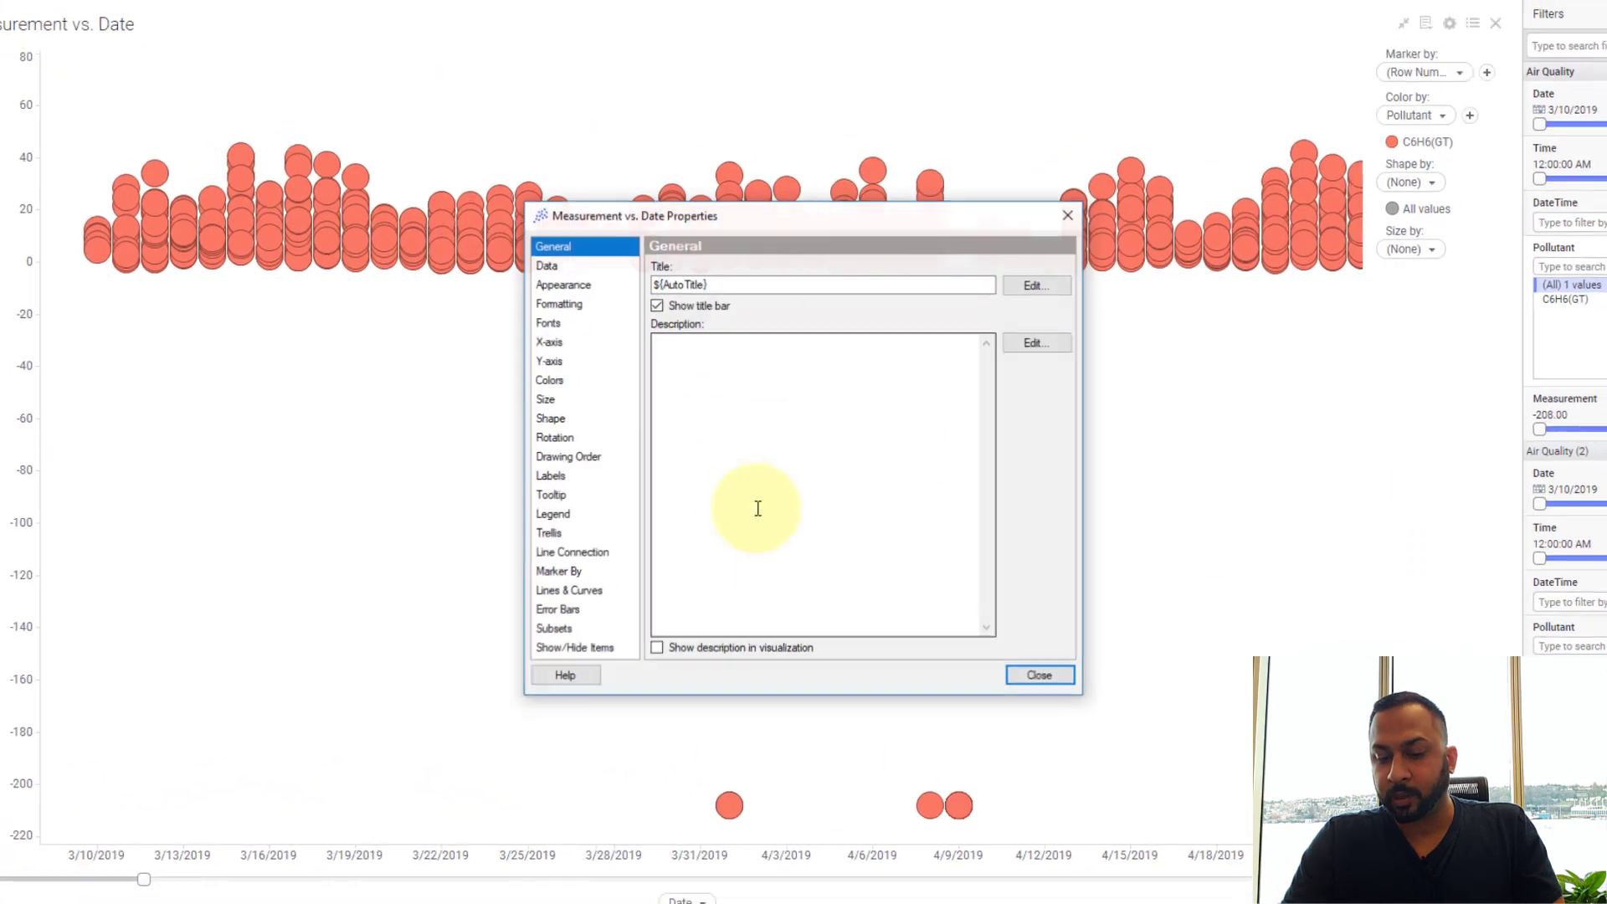
pyautogui.click(566, 592)
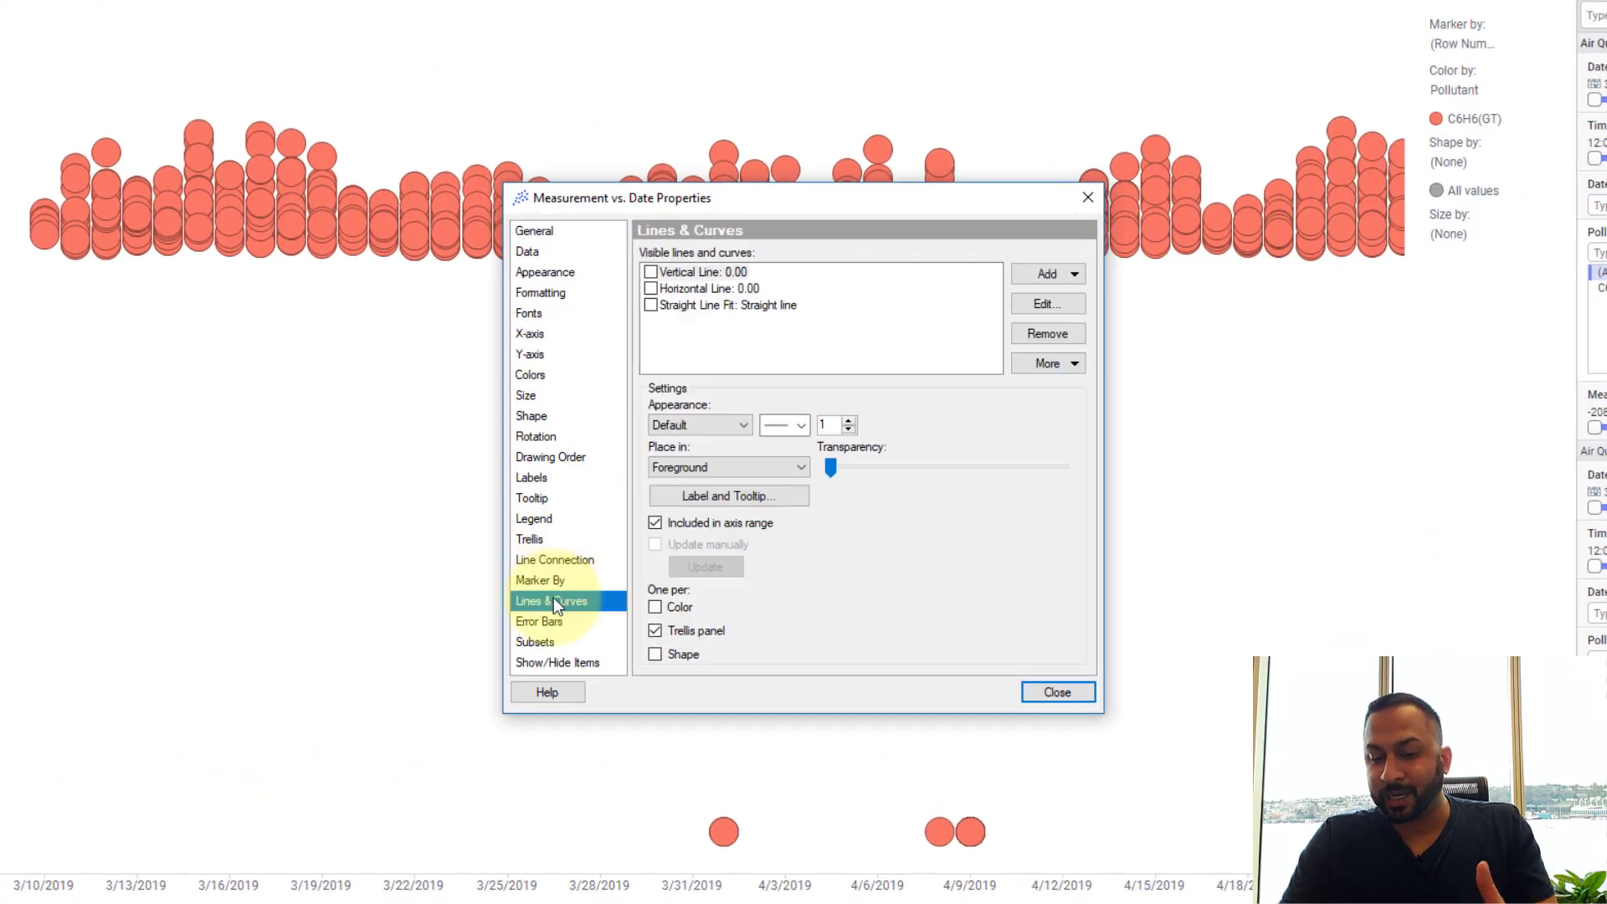
# Step: Add a dotted line from column values using P90, named 'P90'
pyautogui.click(1051, 276)
pyautogui.click(1056, 396)
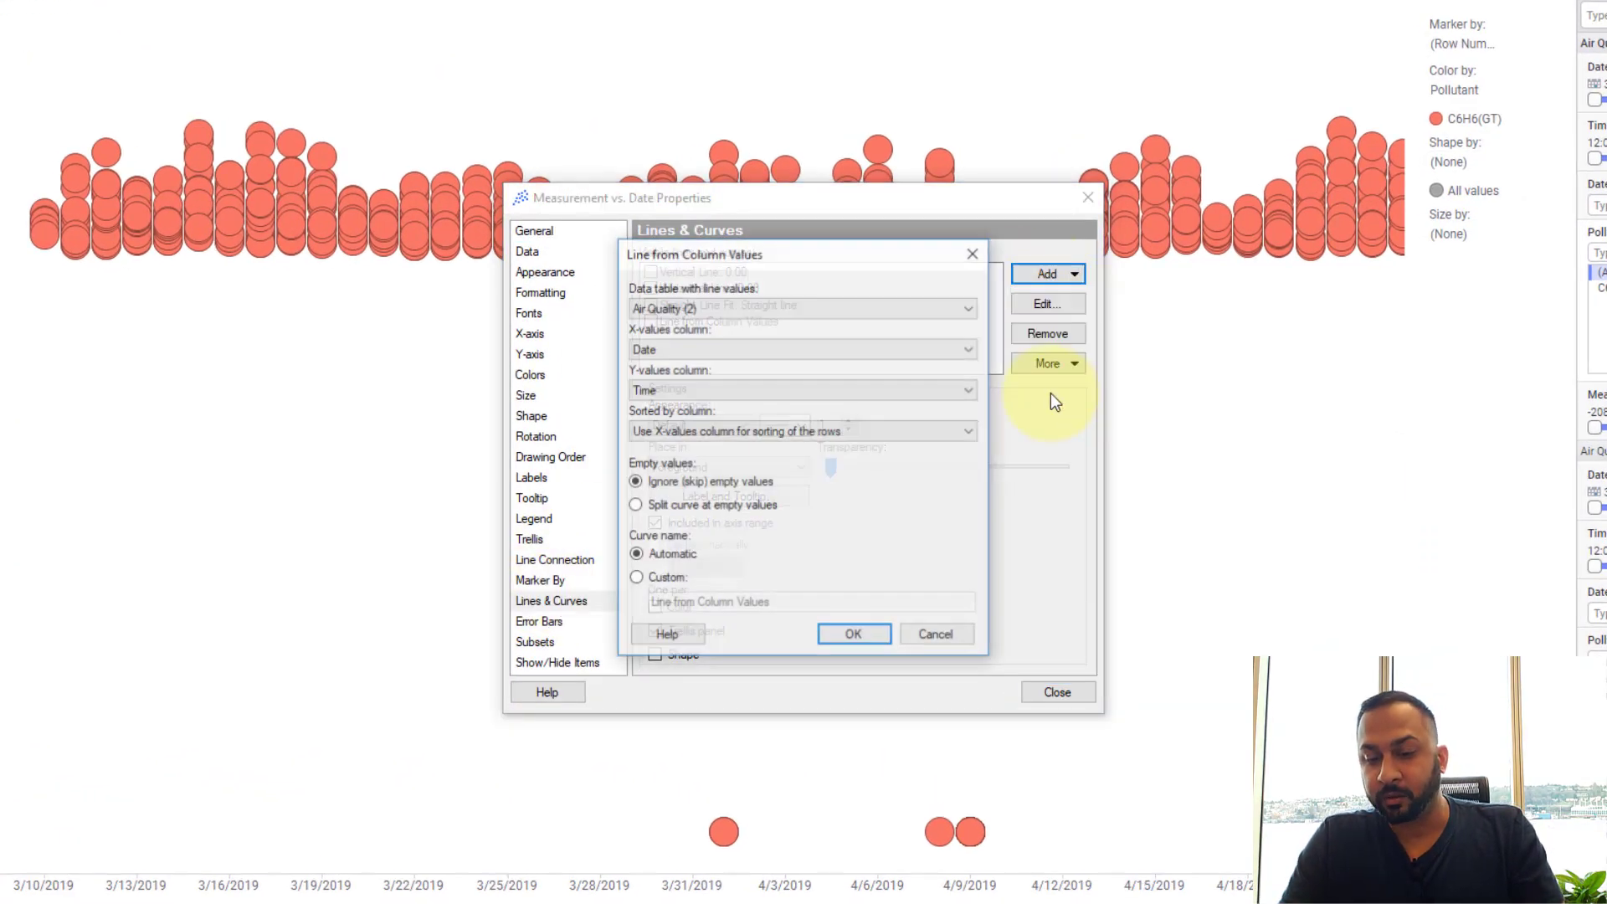
pyautogui.click(703, 393)
pyautogui.click(673, 445)
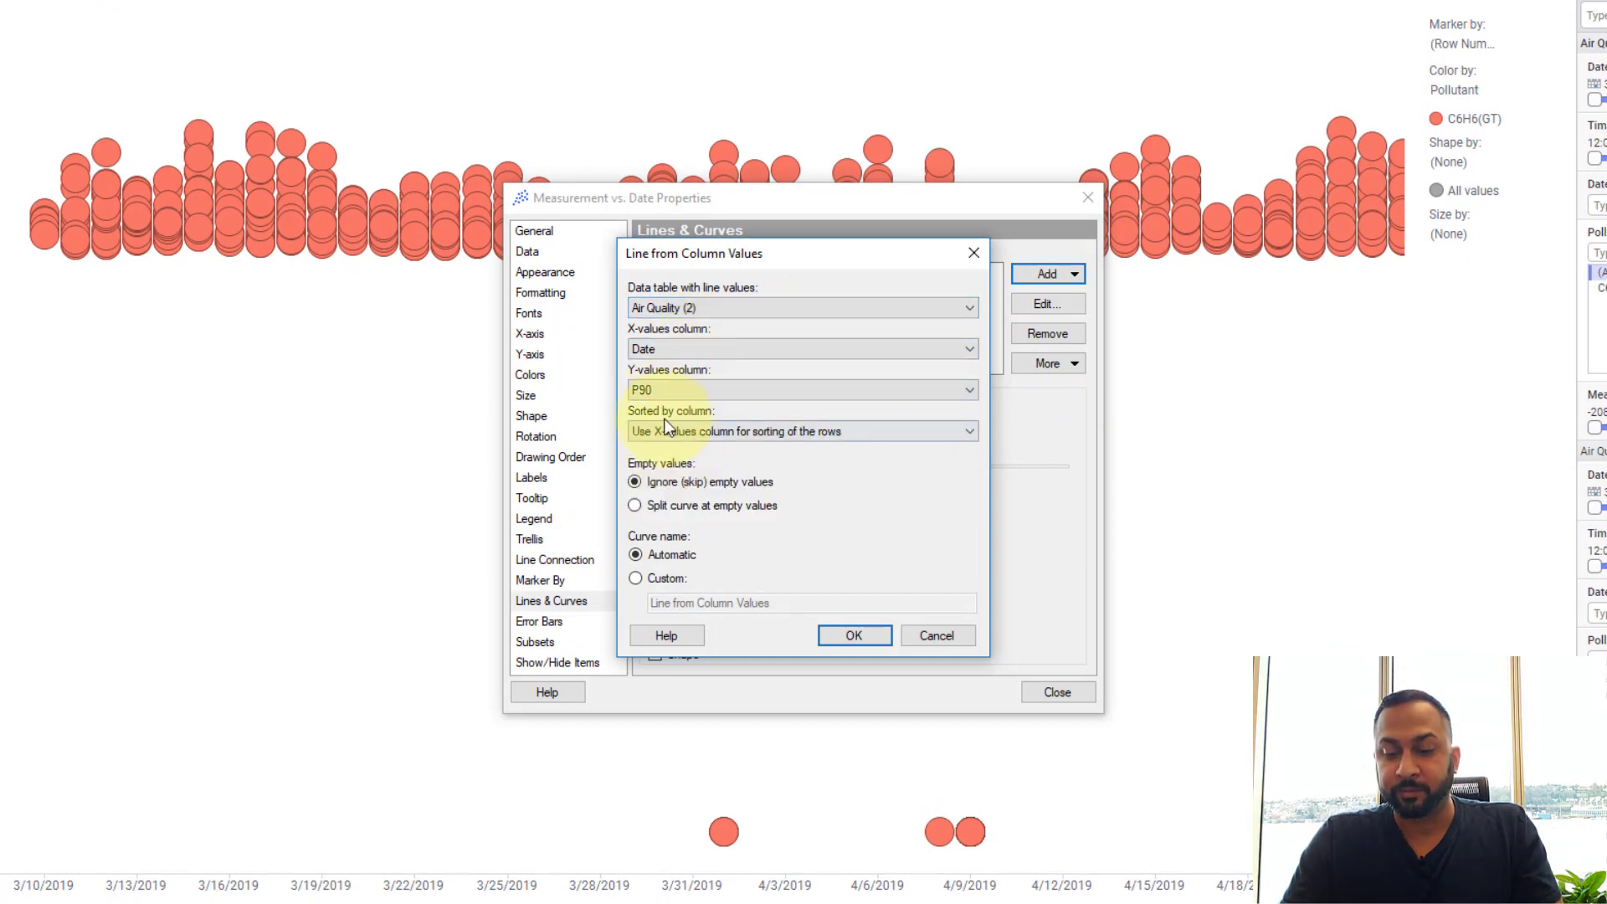
pyautogui.click(665, 577)
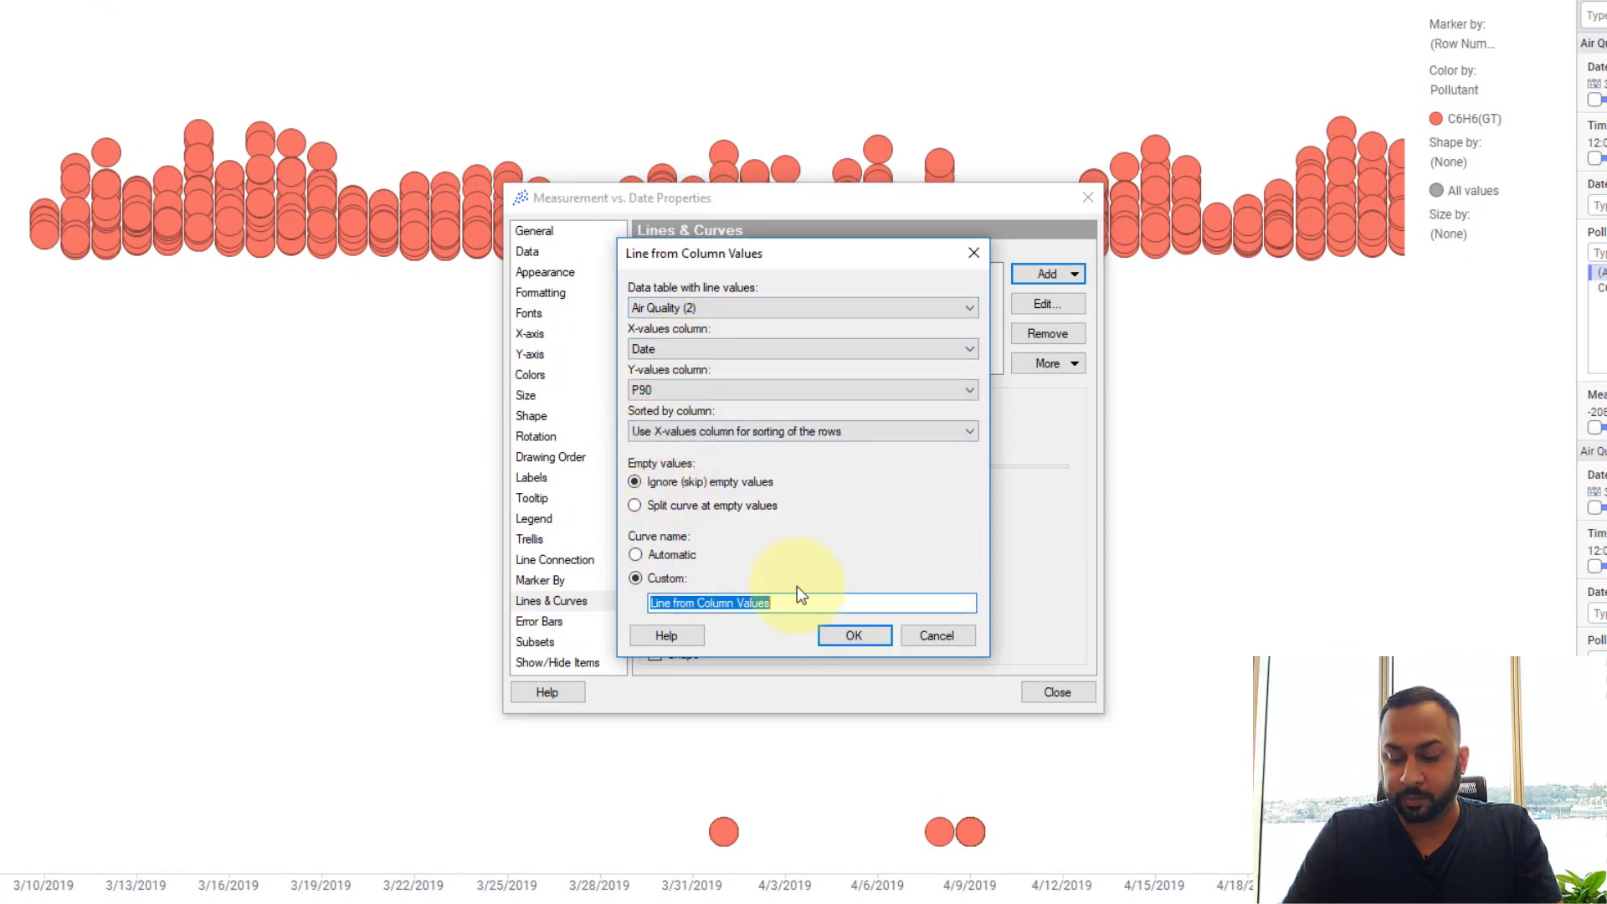
pyautogui.write('P90')
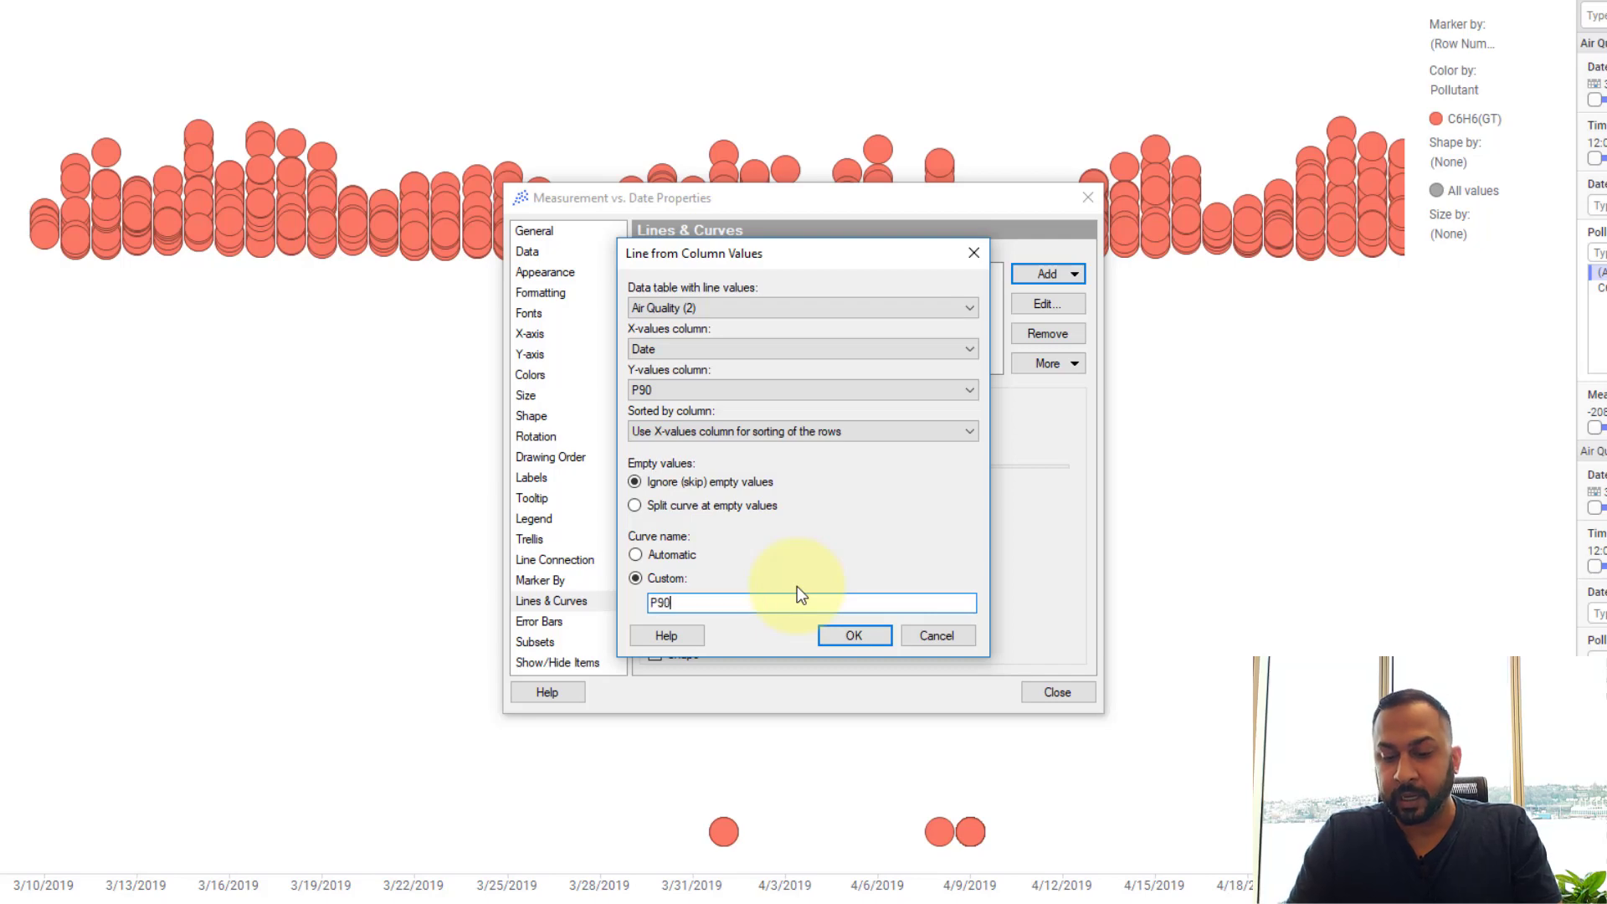
pyautogui.click(847, 641)
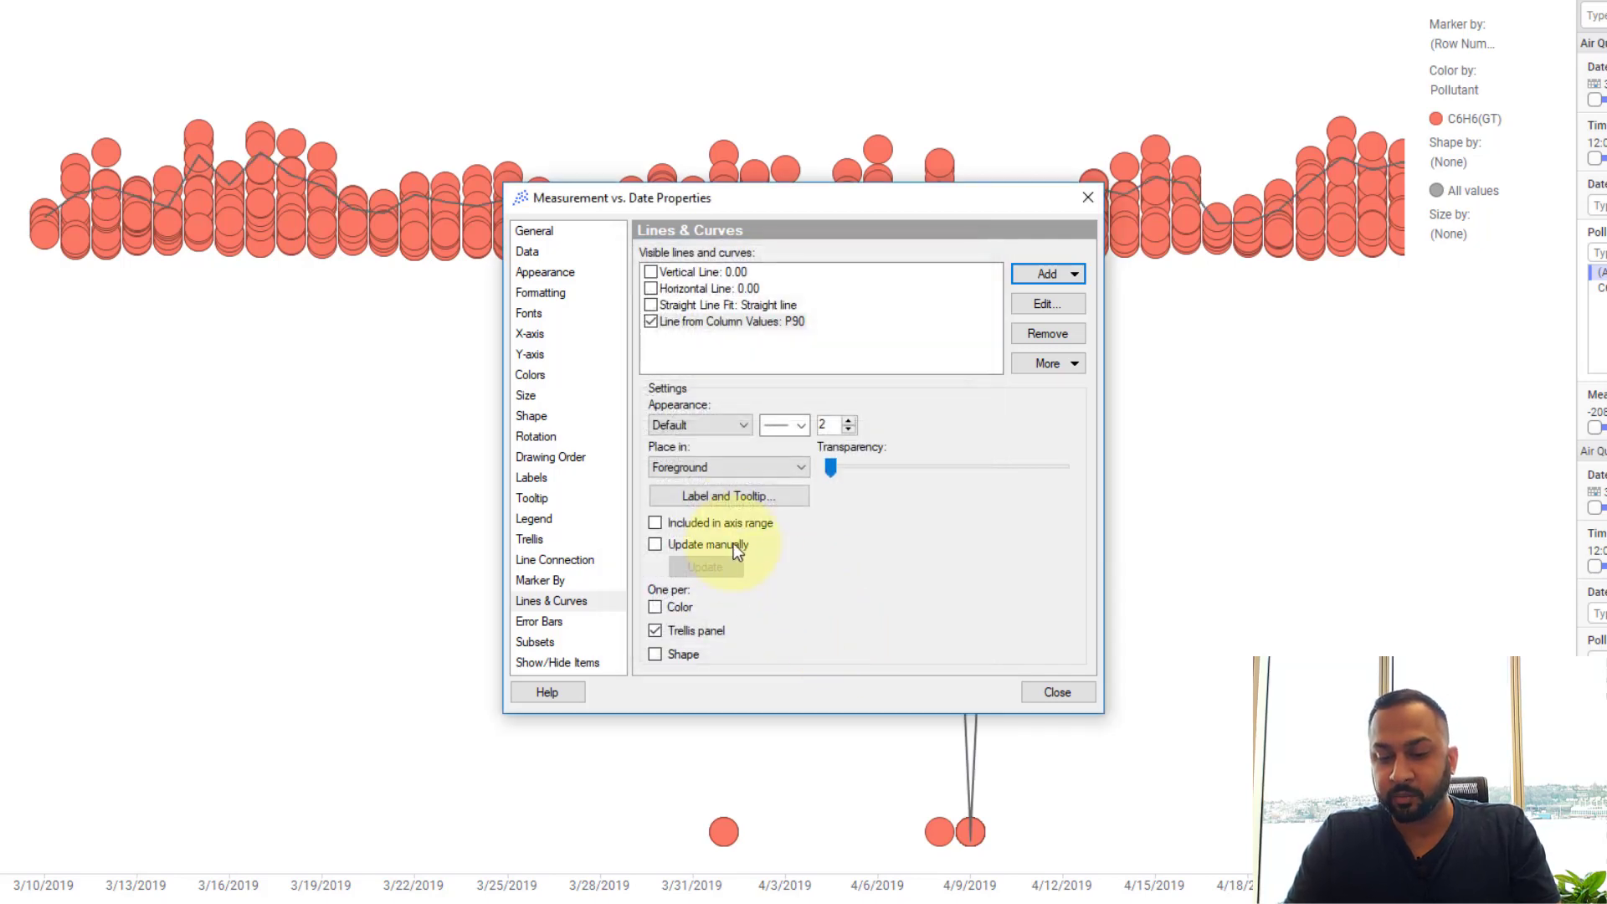
pyautogui.click(799, 427)
pyautogui.click(791, 479)
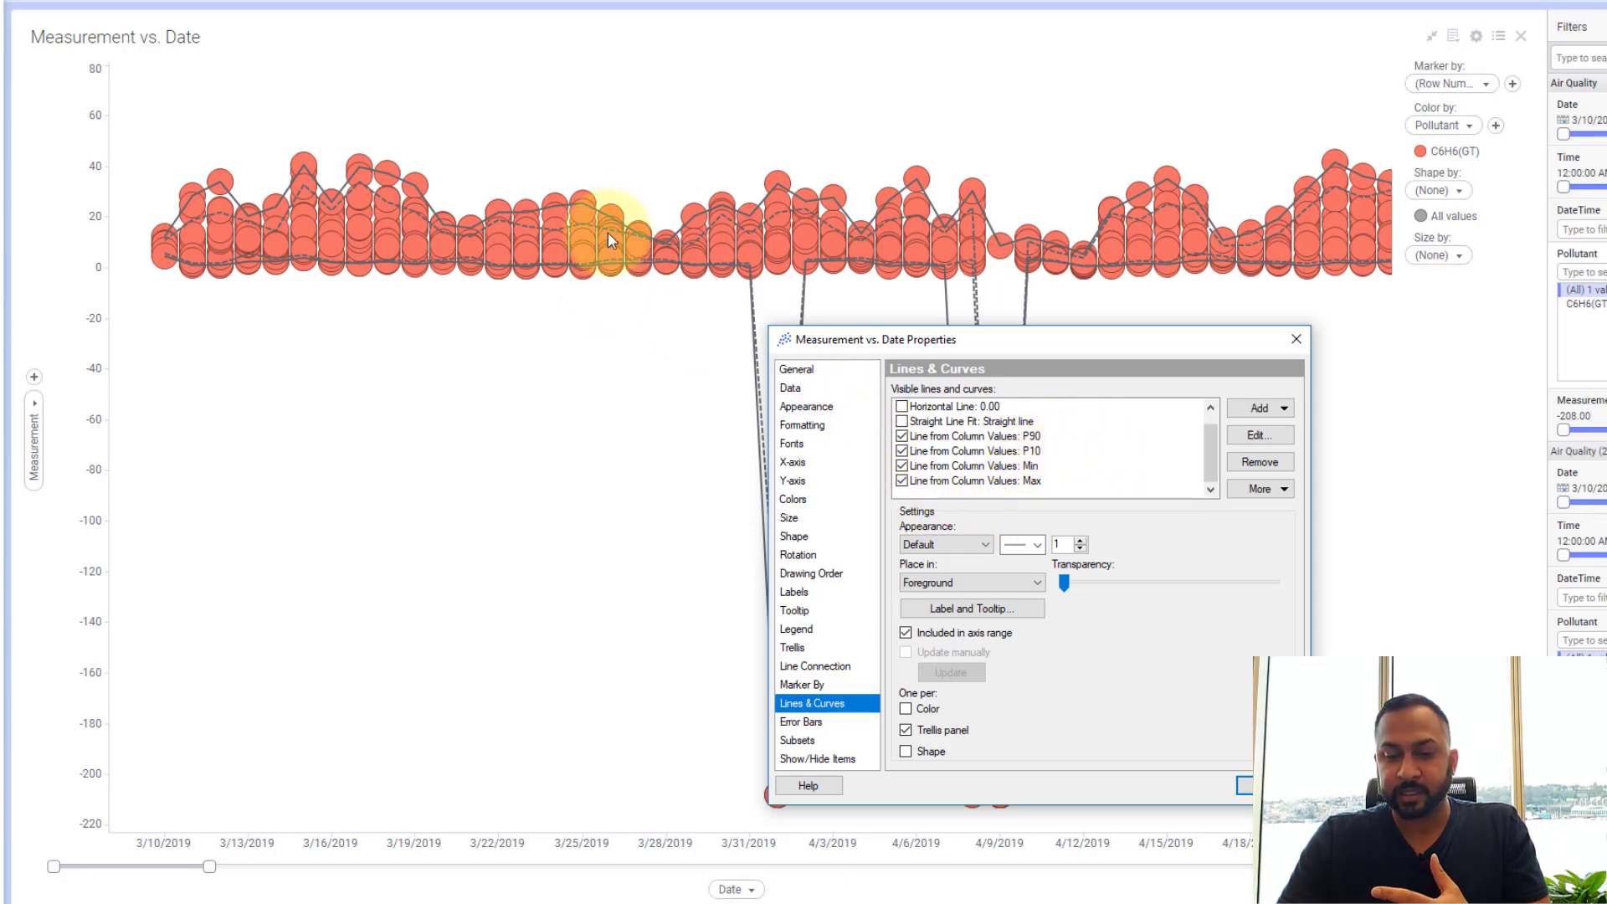
# Step: Color the C6H6(GT) markers yellow and shrink them to the minimum marker size
pyautogui.click(792, 499)
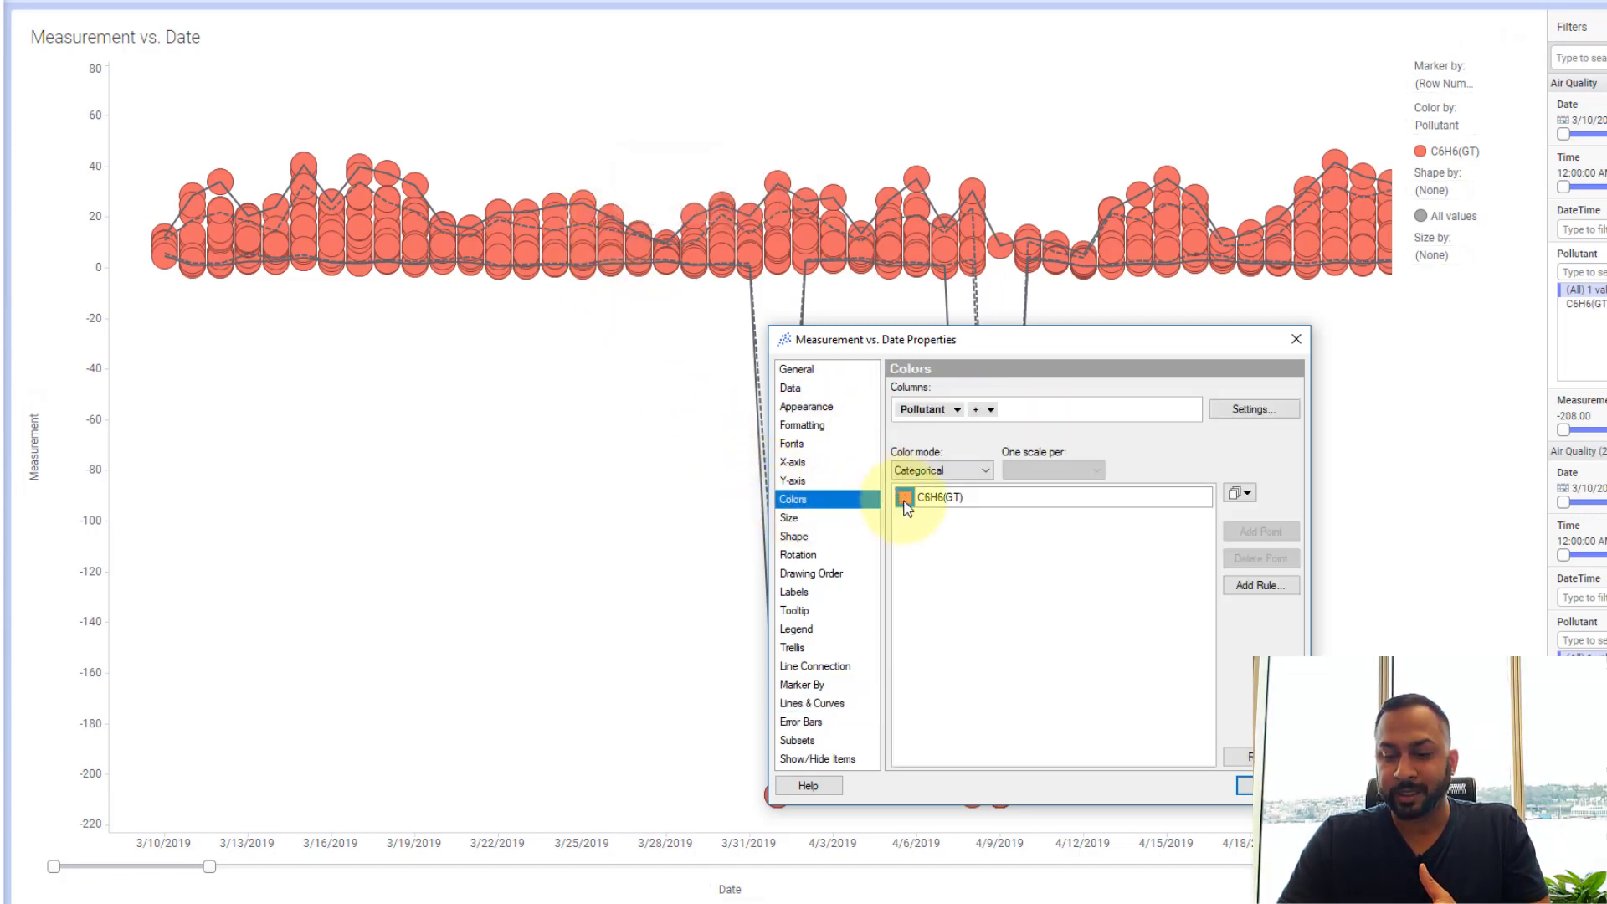
pyautogui.click(905, 497)
pyautogui.click(951, 567)
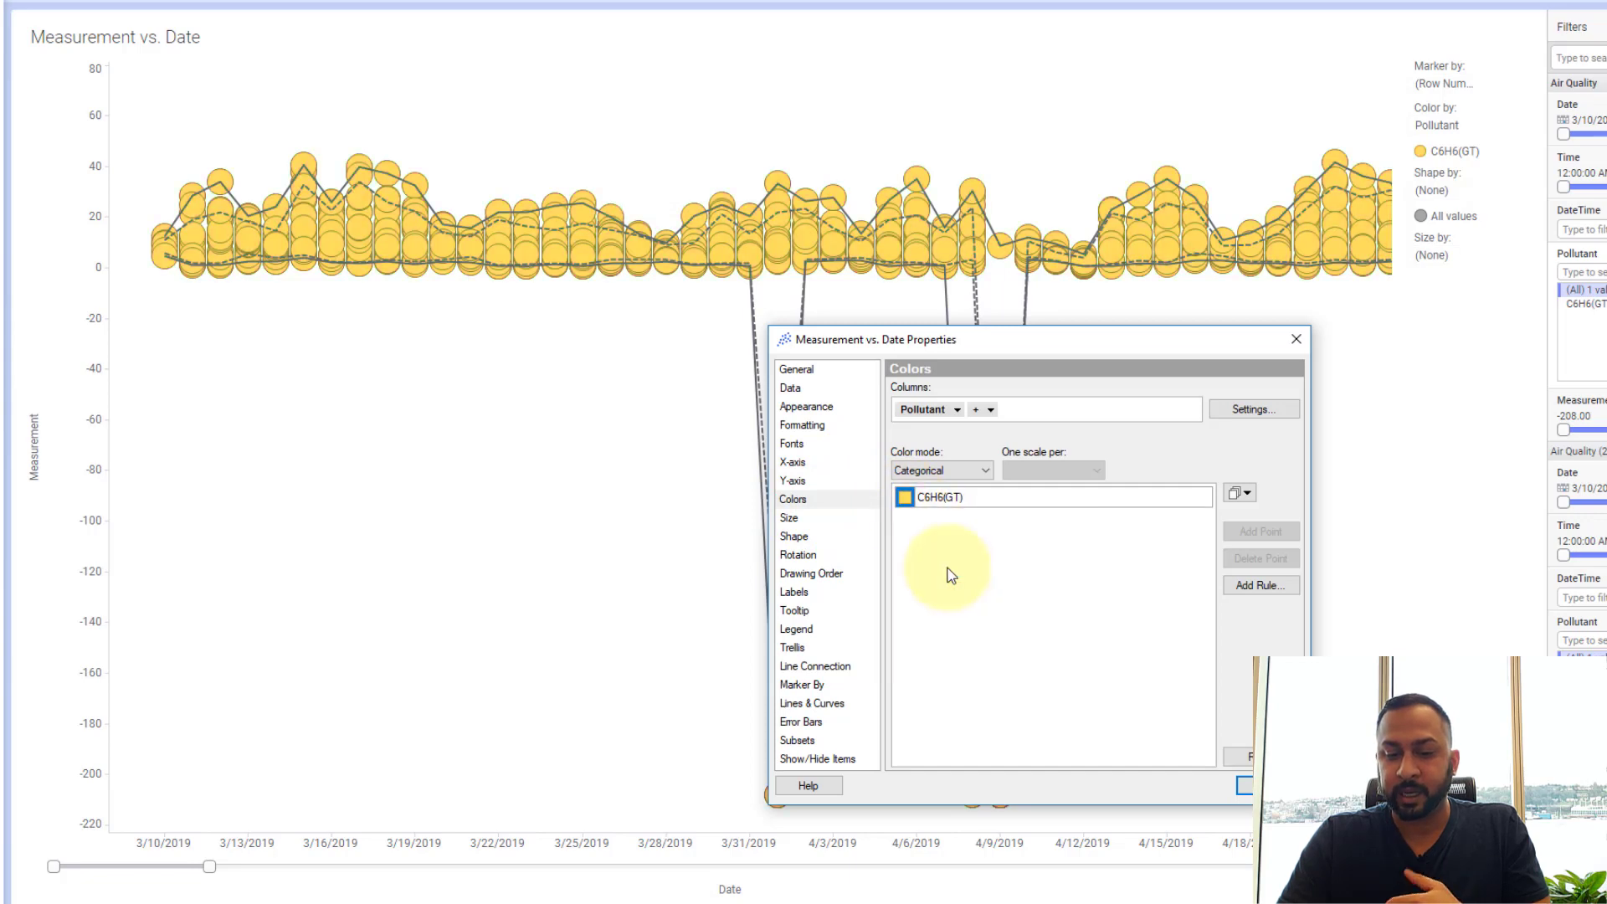
pyautogui.click(801, 523)
pyautogui.moveTo(946, 408); pyautogui.dragTo(904, 408)
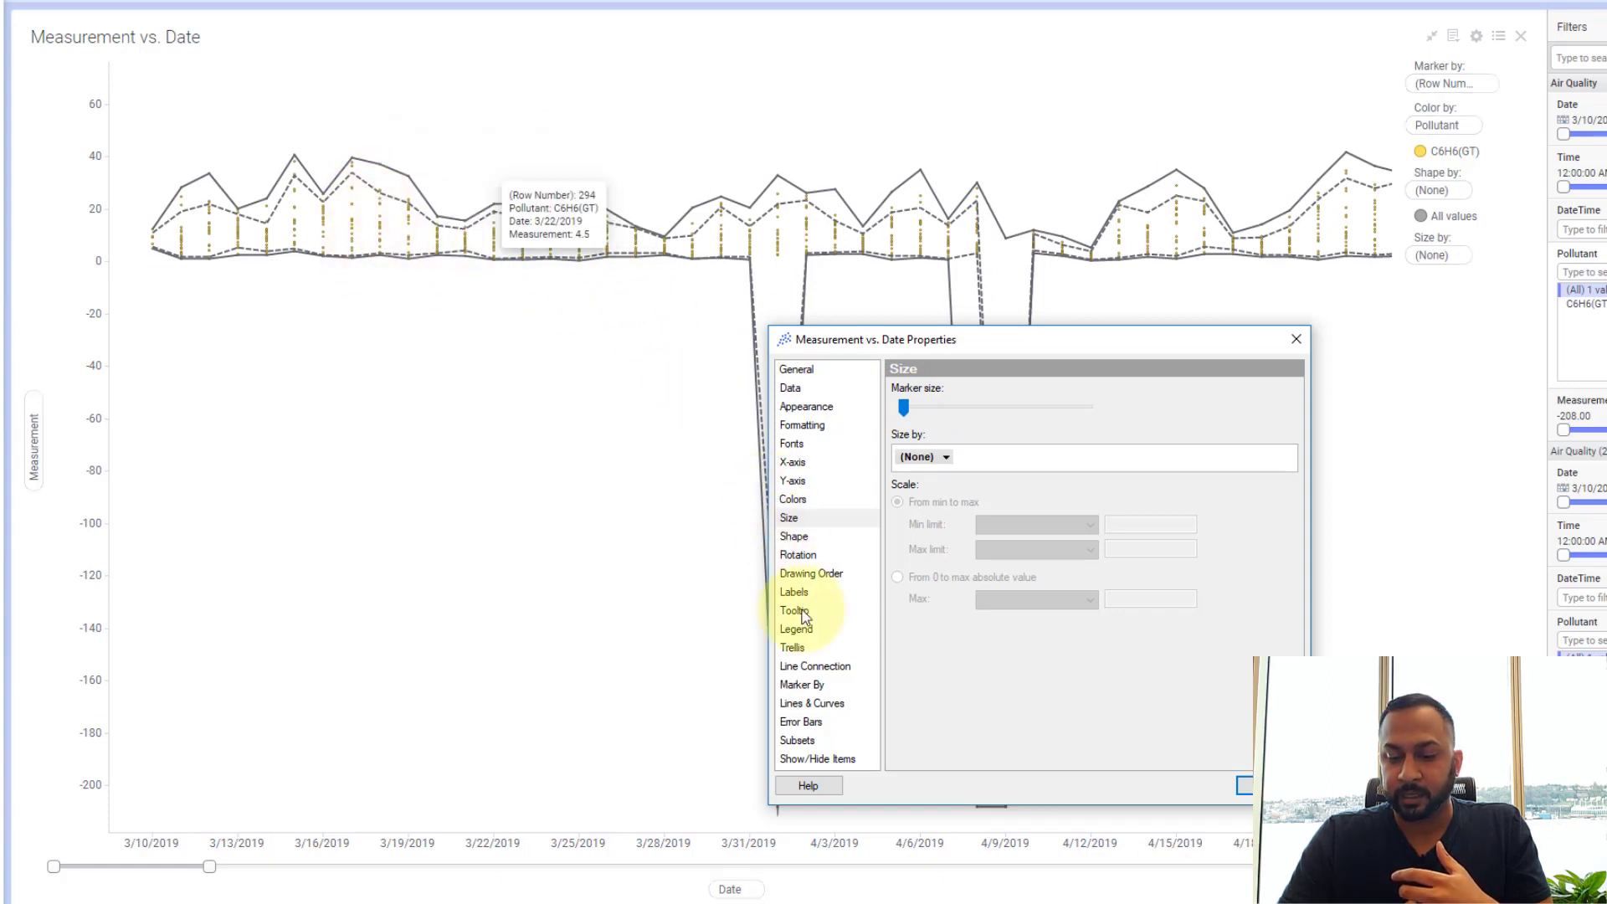
# Step: List the P90, P10, Min and Max lines and curves in the chart legend
pyautogui.click(812, 703)
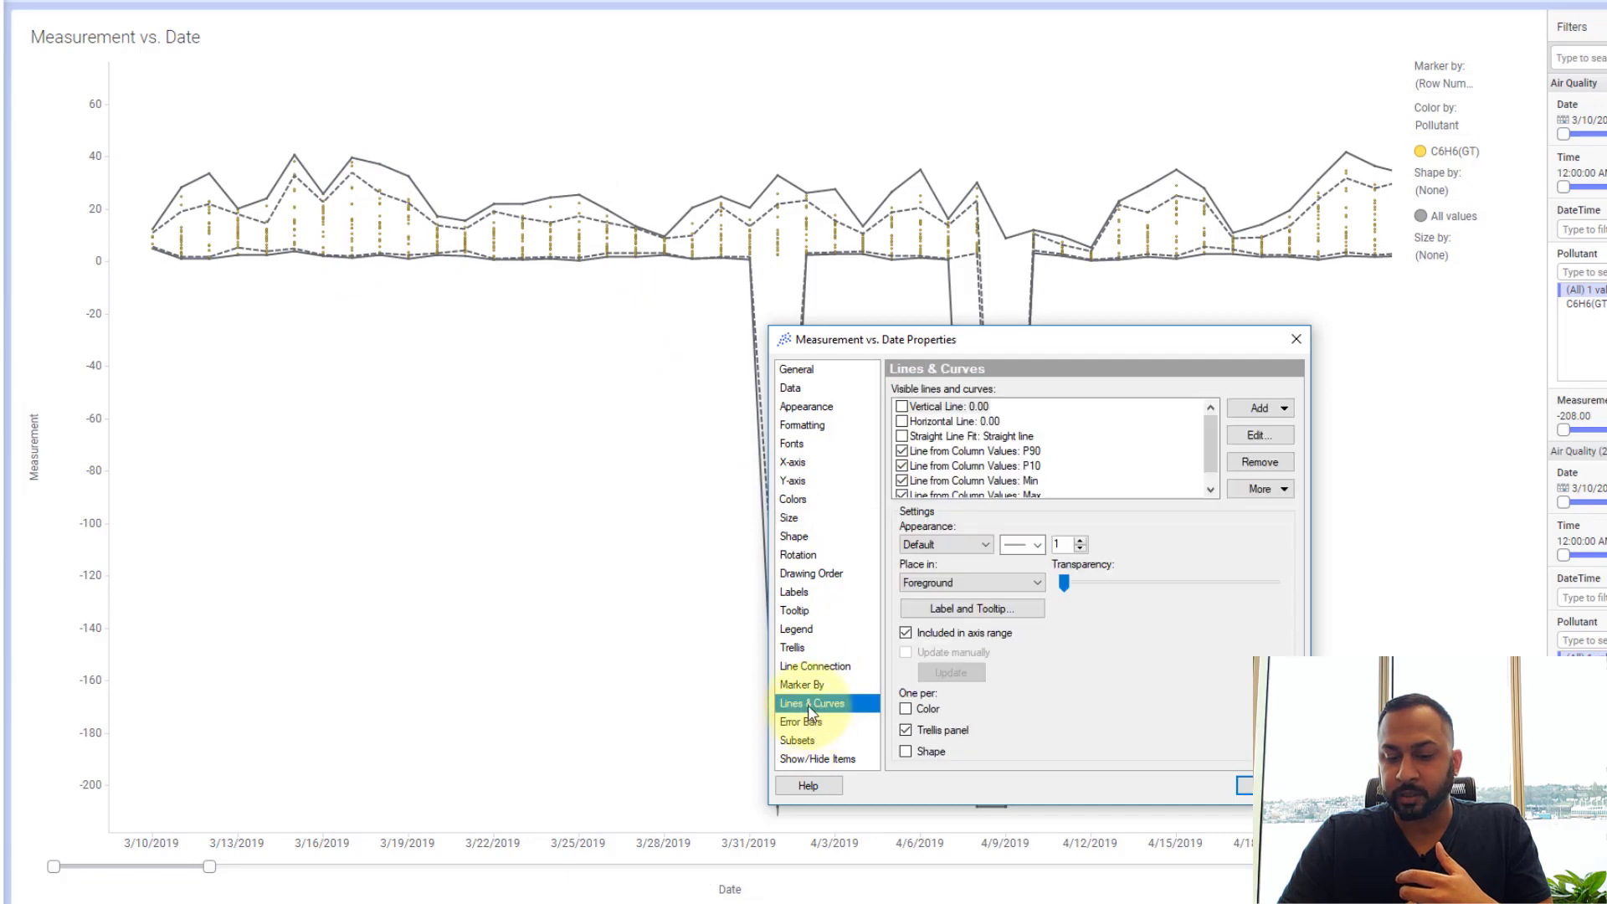
pyautogui.click(795, 628)
pyautogui.scroll(-2, 996, 638)
pyautogui.click(904, 664)
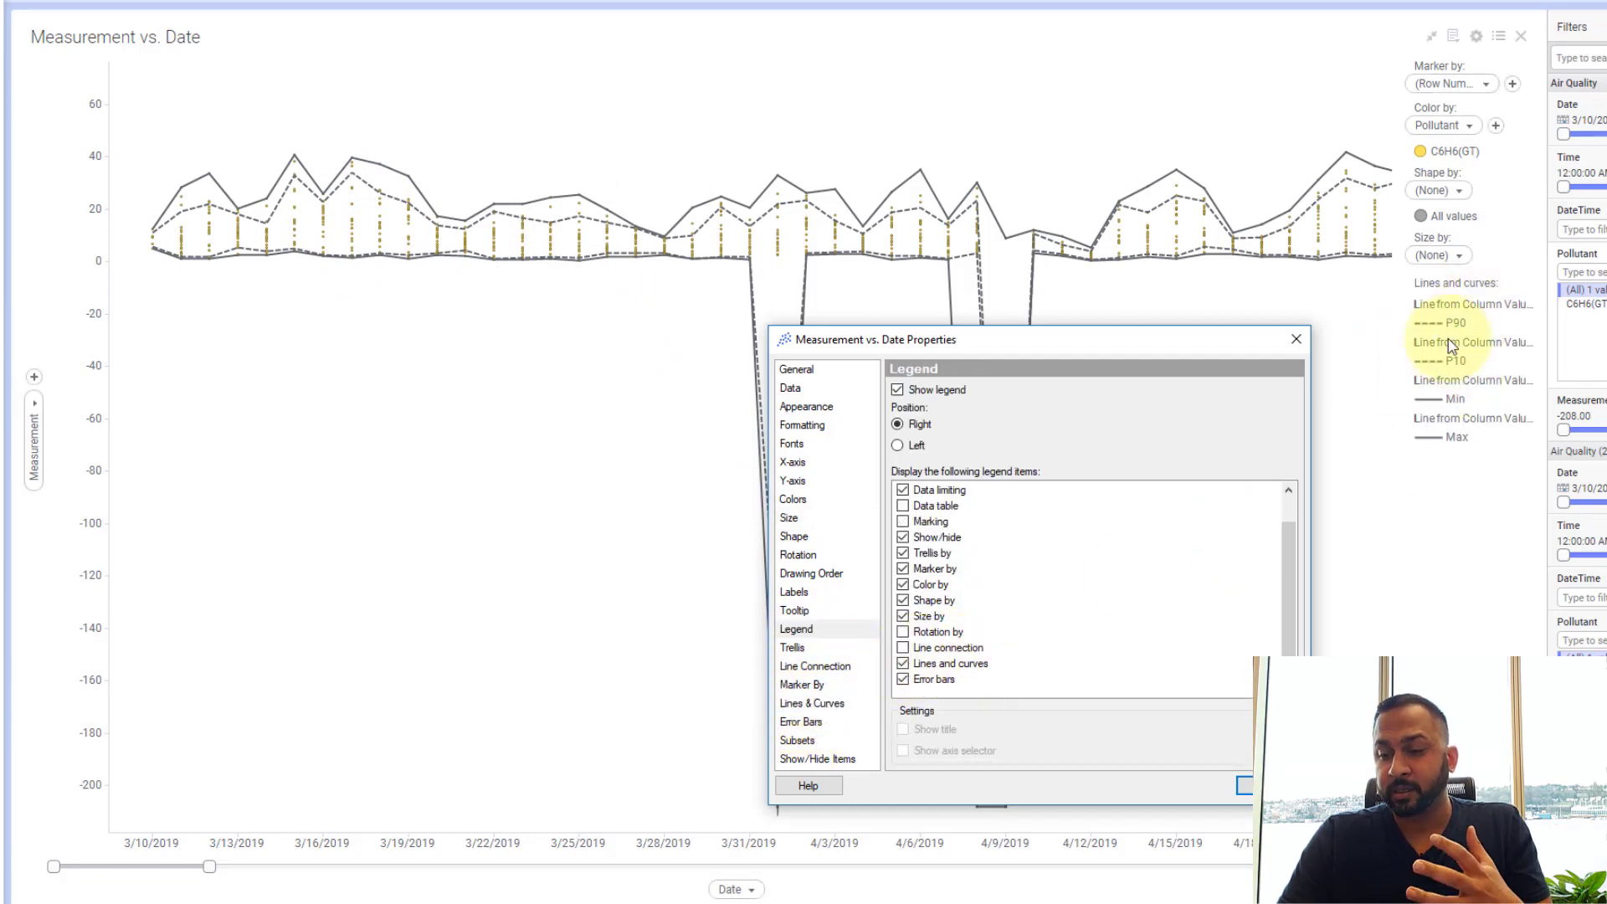
pyautogui.moveTo(1108, 346); pyautogui.dragTo(673, 369)
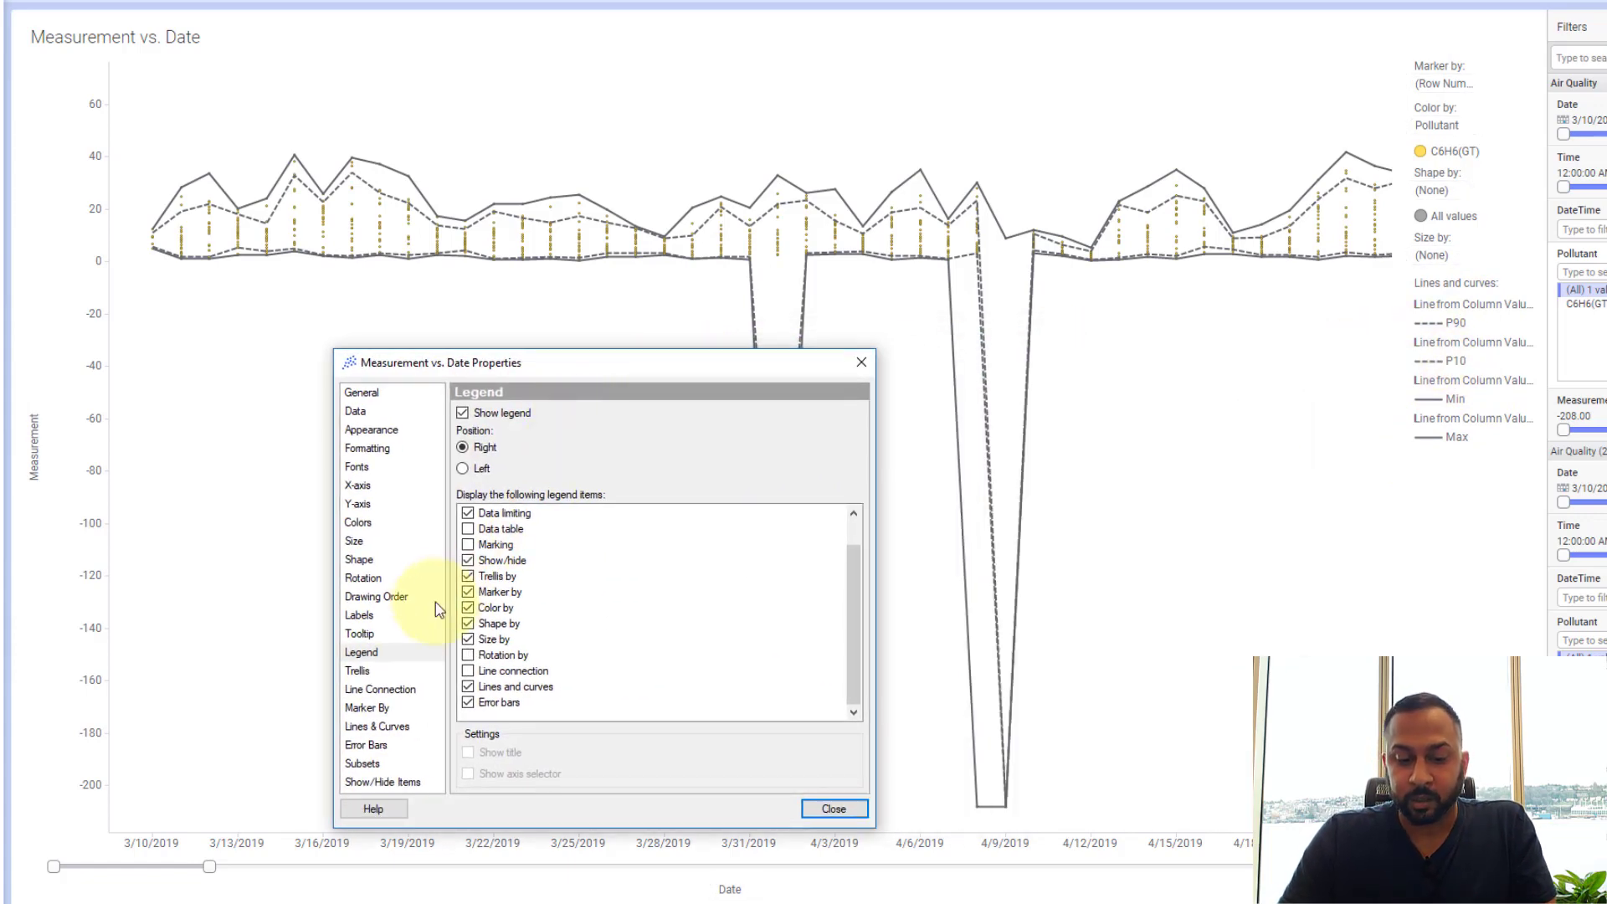
# Step: Connect markers with a separate line per Date, ordered by Date
pyautogui.click(385, 727)
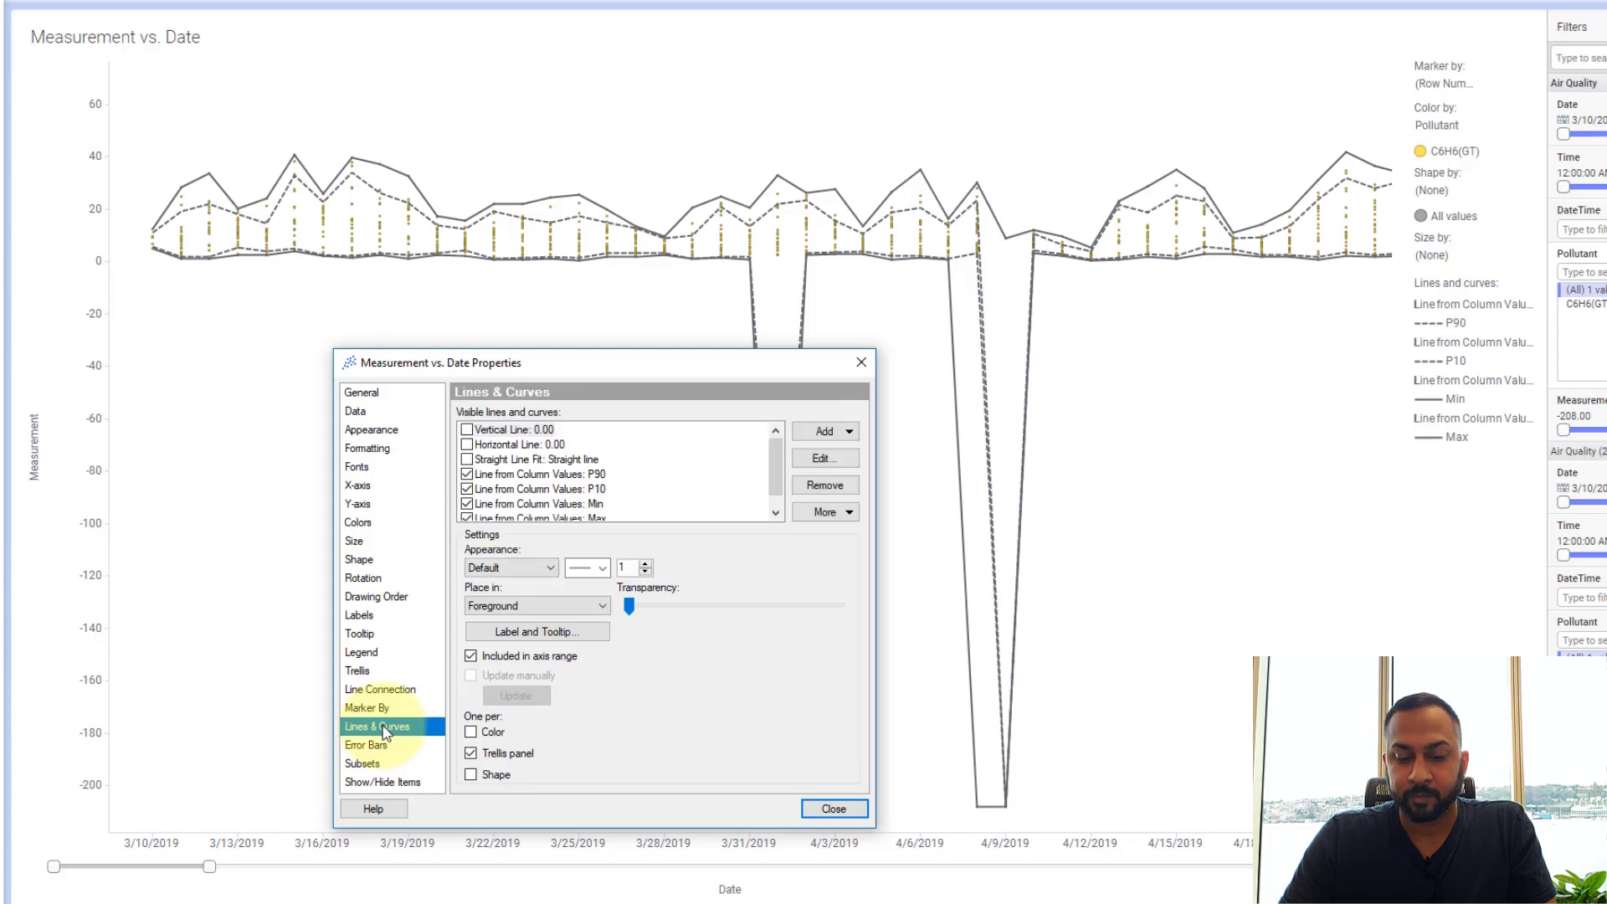
pyautogui.click(381, 689)
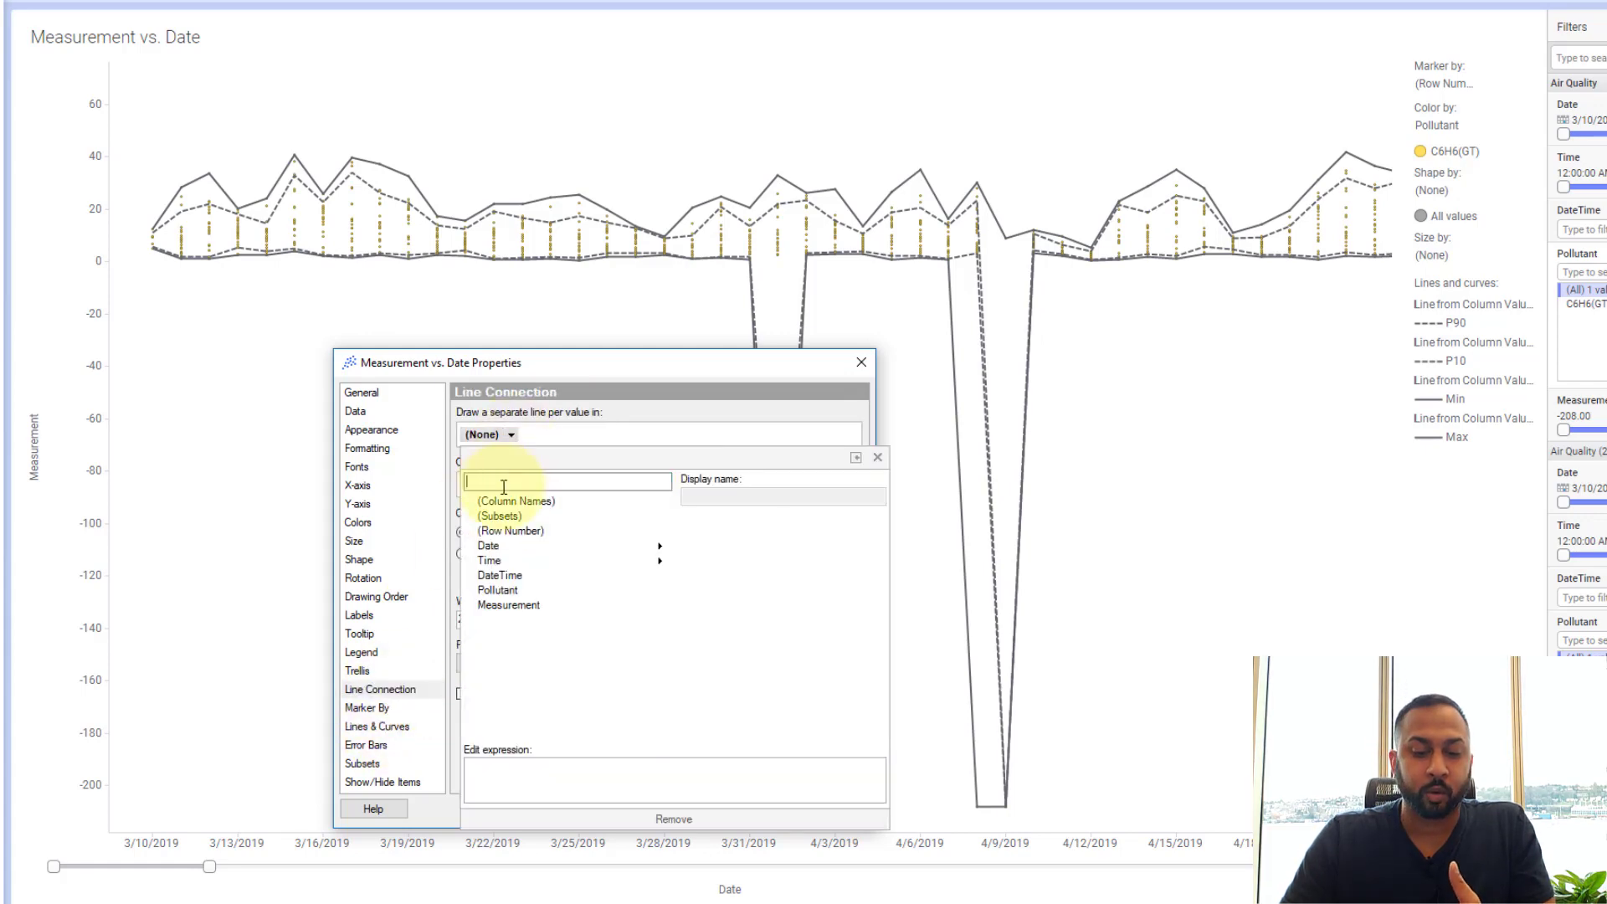
pyautogui.moveTo(494, 553)
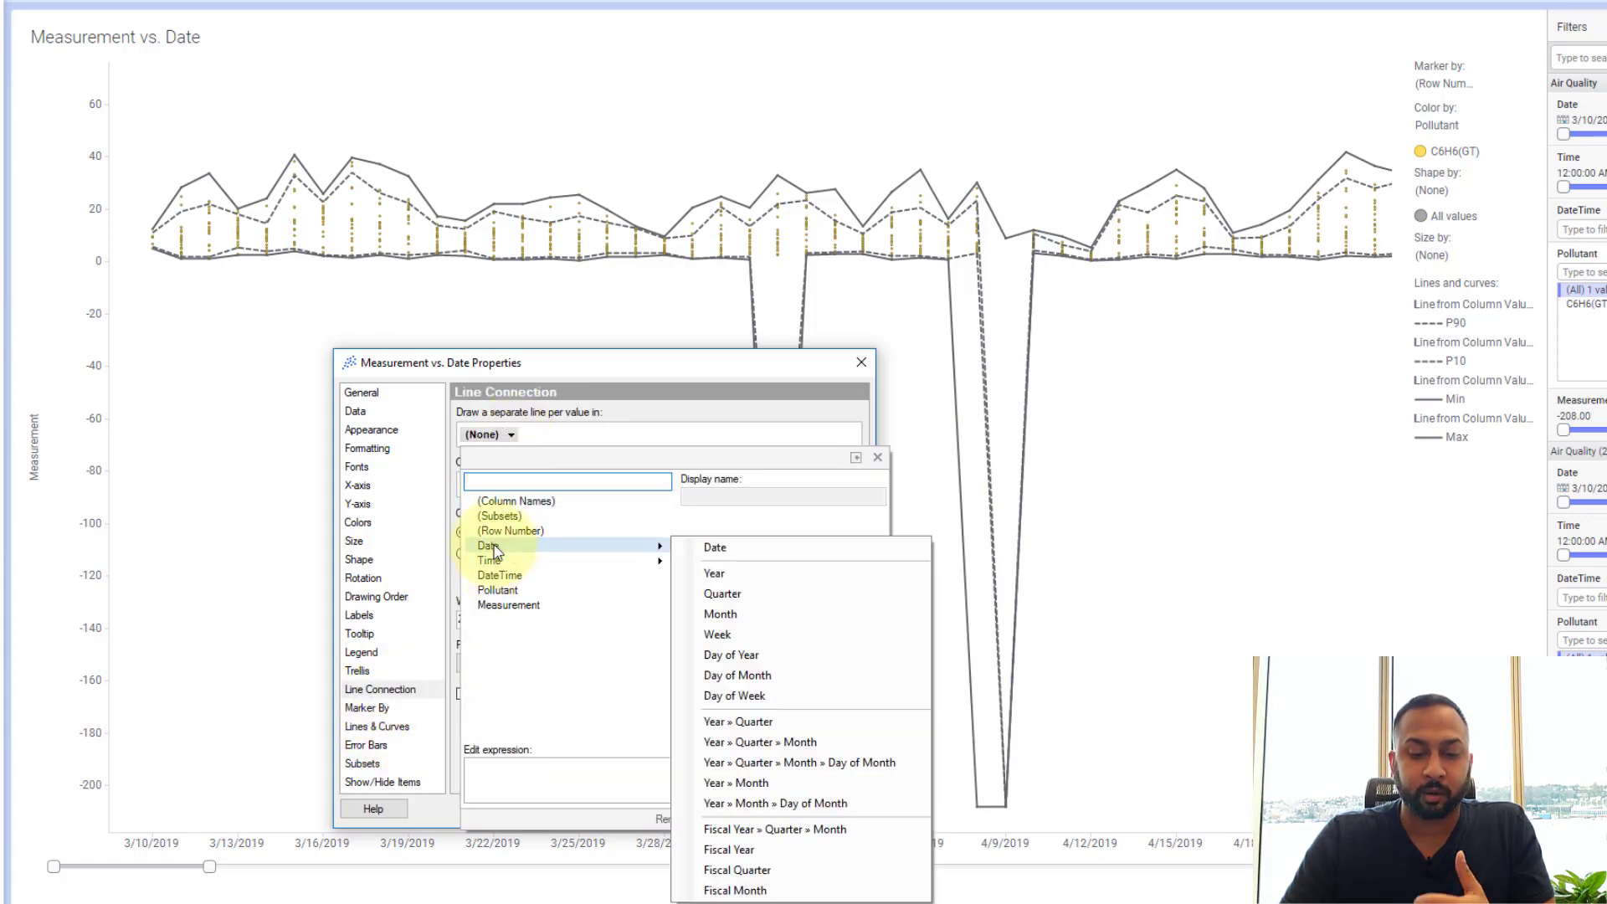
pyautogui.click(711, 548)
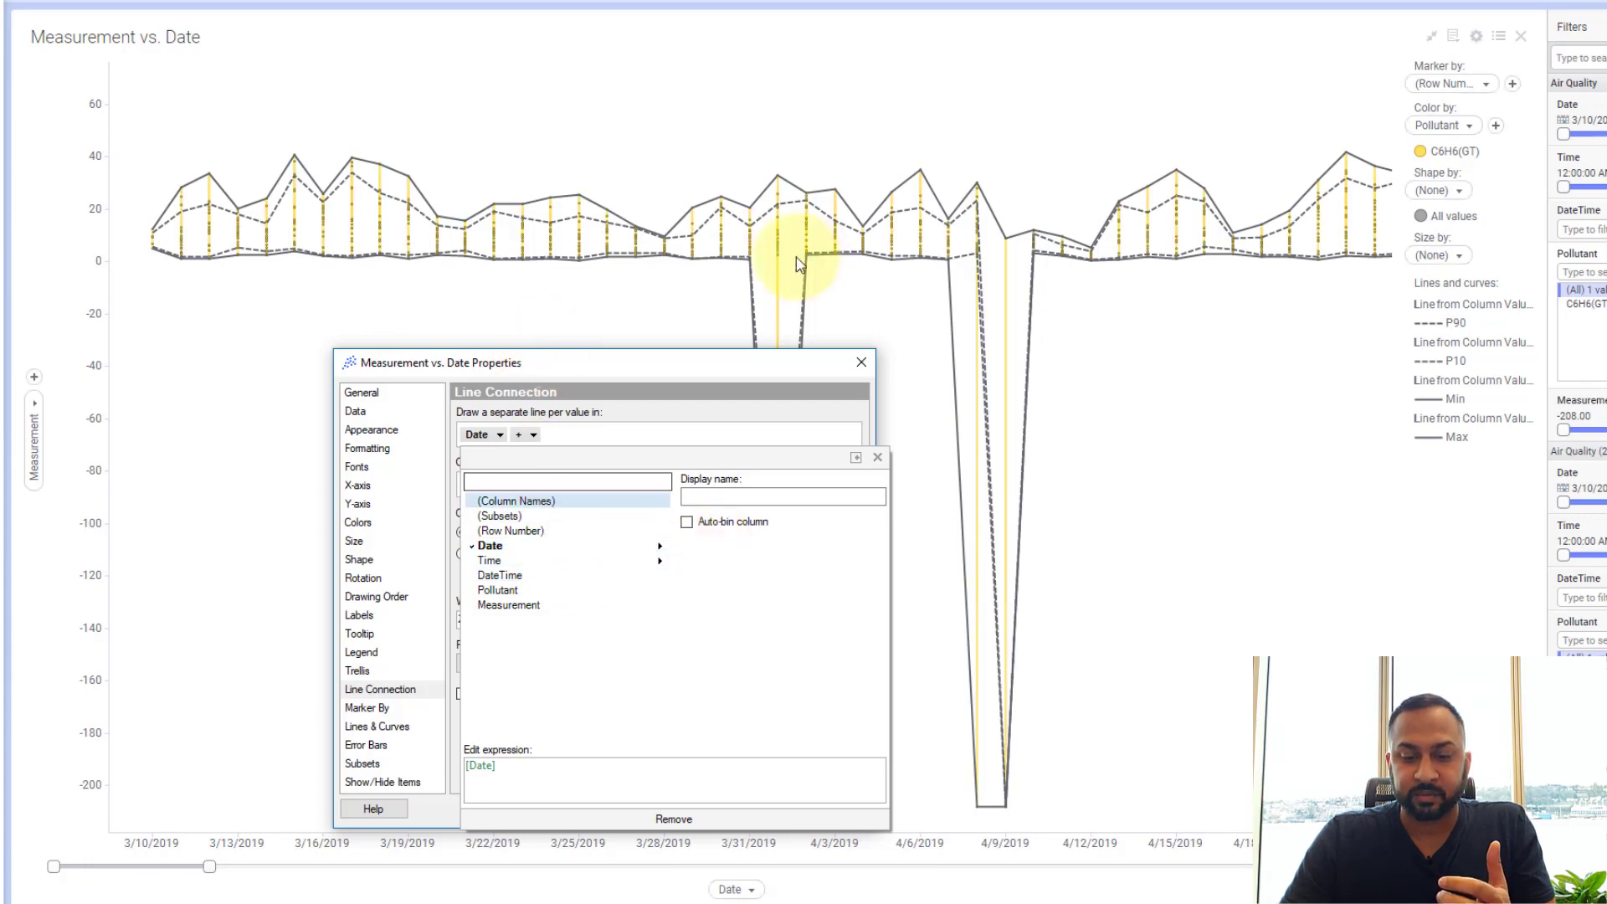
pyautogui.click(619, 433)
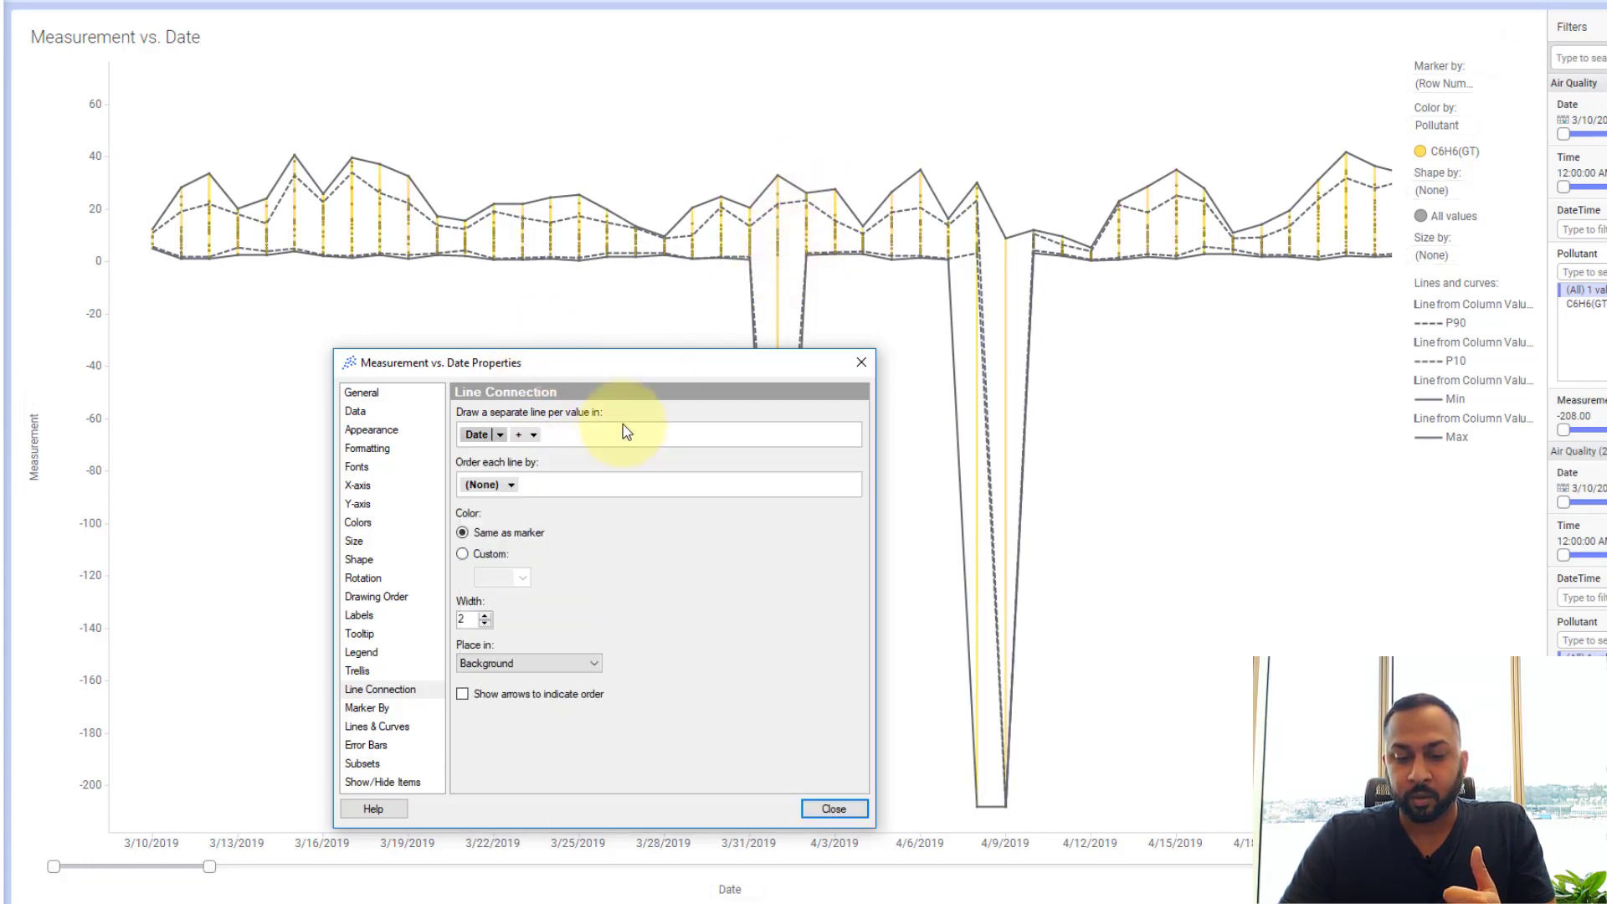
pyautogui.click(512, 485)
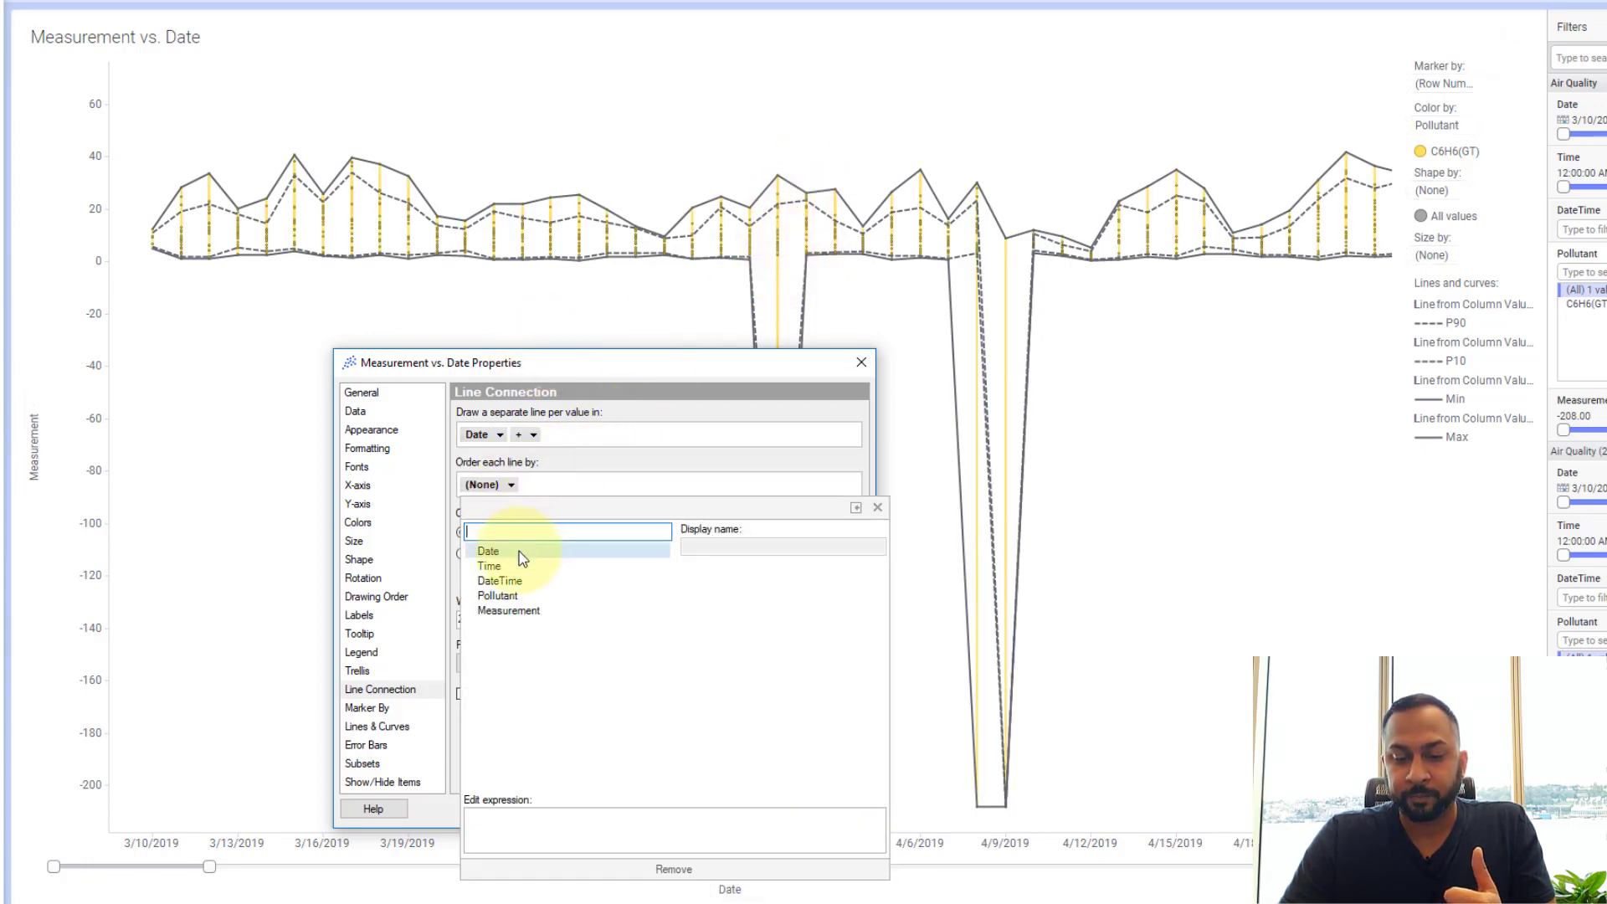
pyautogui.click(519, 549)
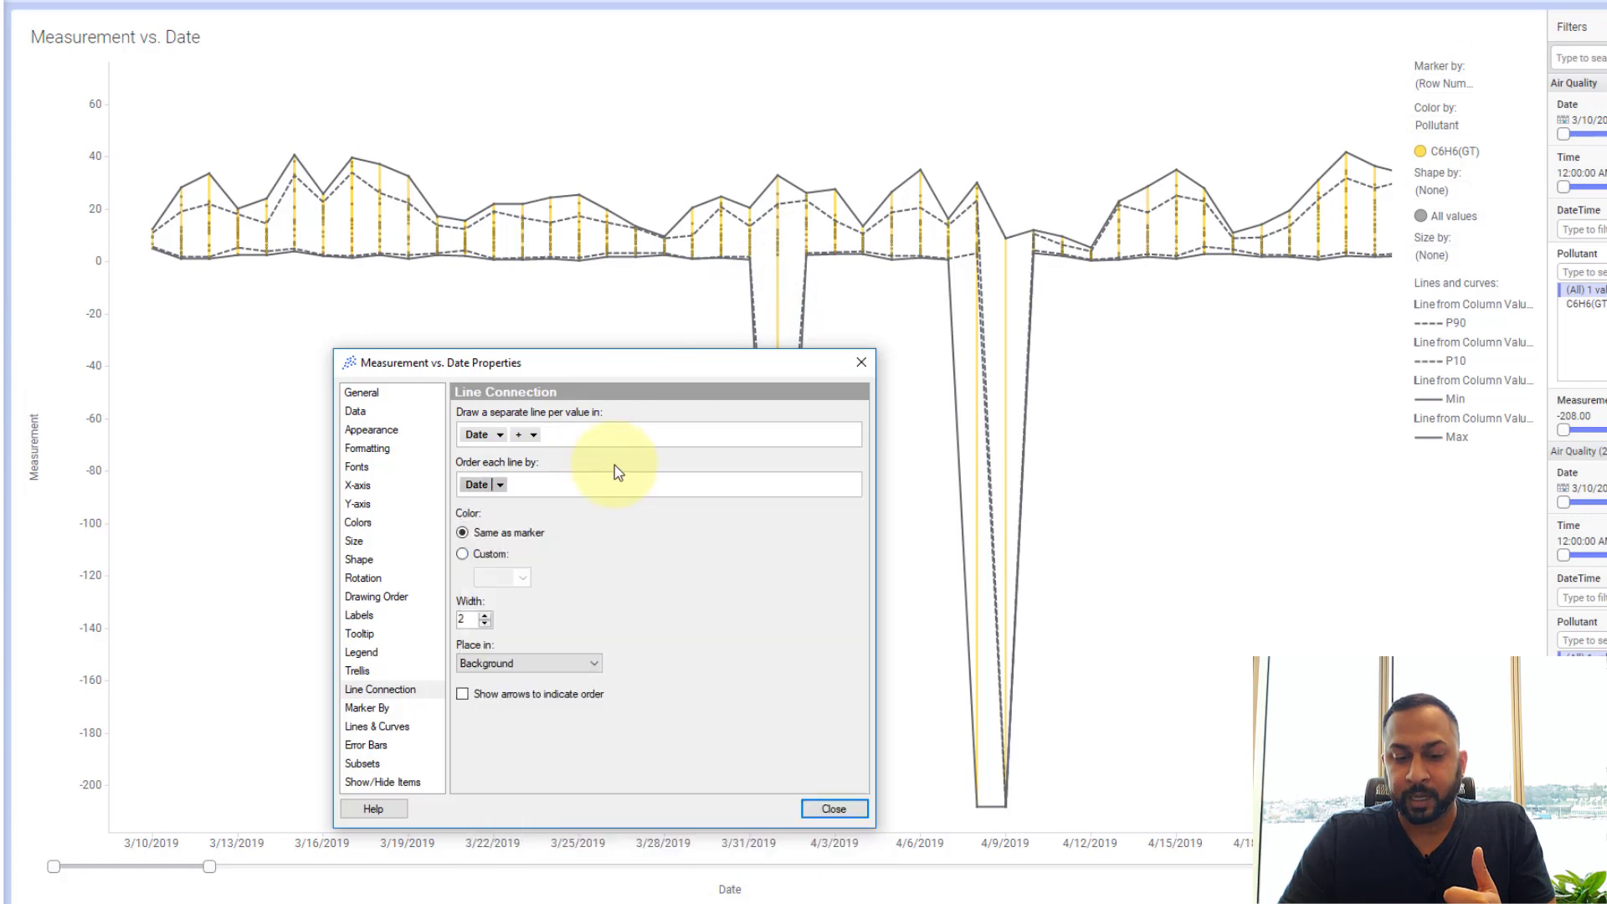
# Step: Put the connecting lines in the foreground at width 6, and extend the date range into late September
pyautogui.click(514, 661)
pyautogui.click(506, 678)
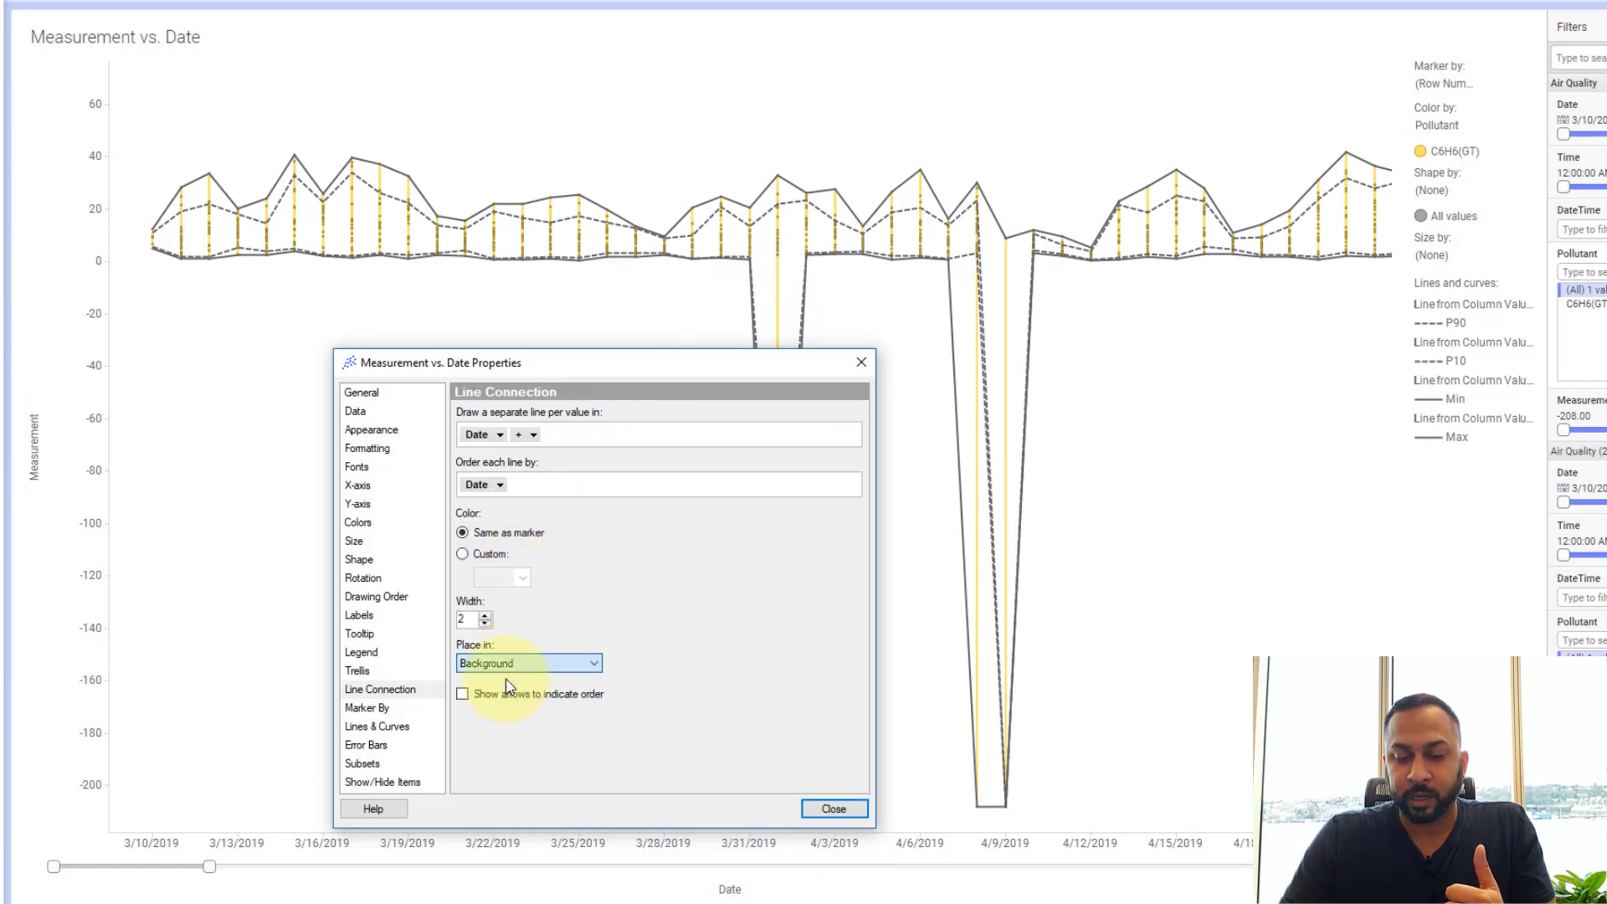
pyautogui.click(489, 614)
pyautogui.click(489, 614)
pyautogui.click(489, 615)
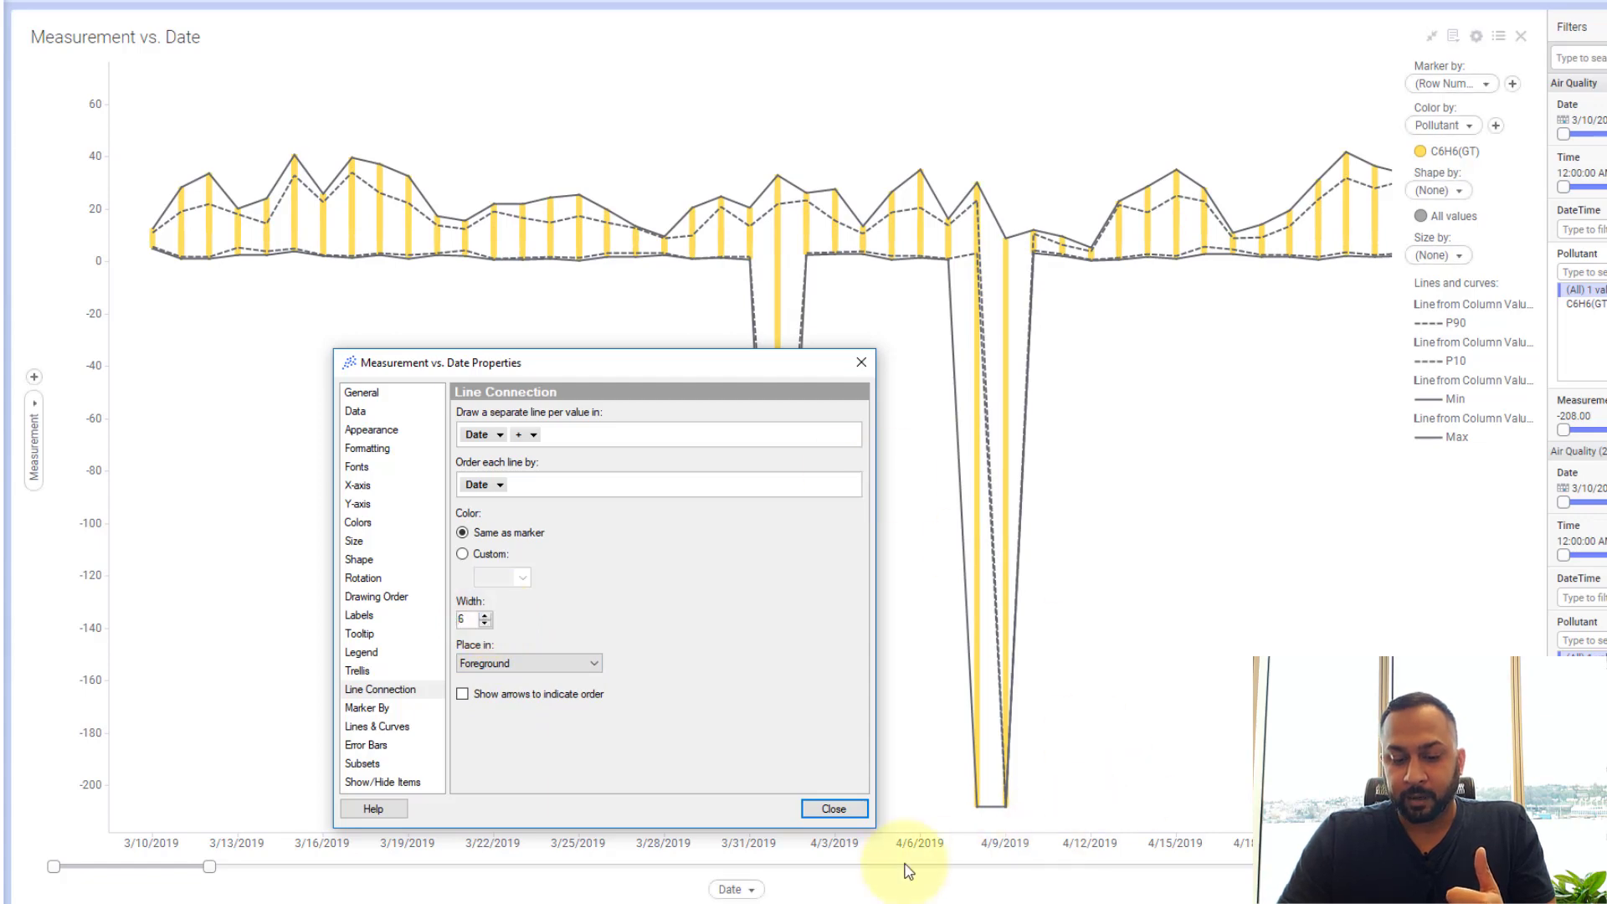
pyautogui.moveTo(211, 867); pyautogui.dragTo(822, 857)
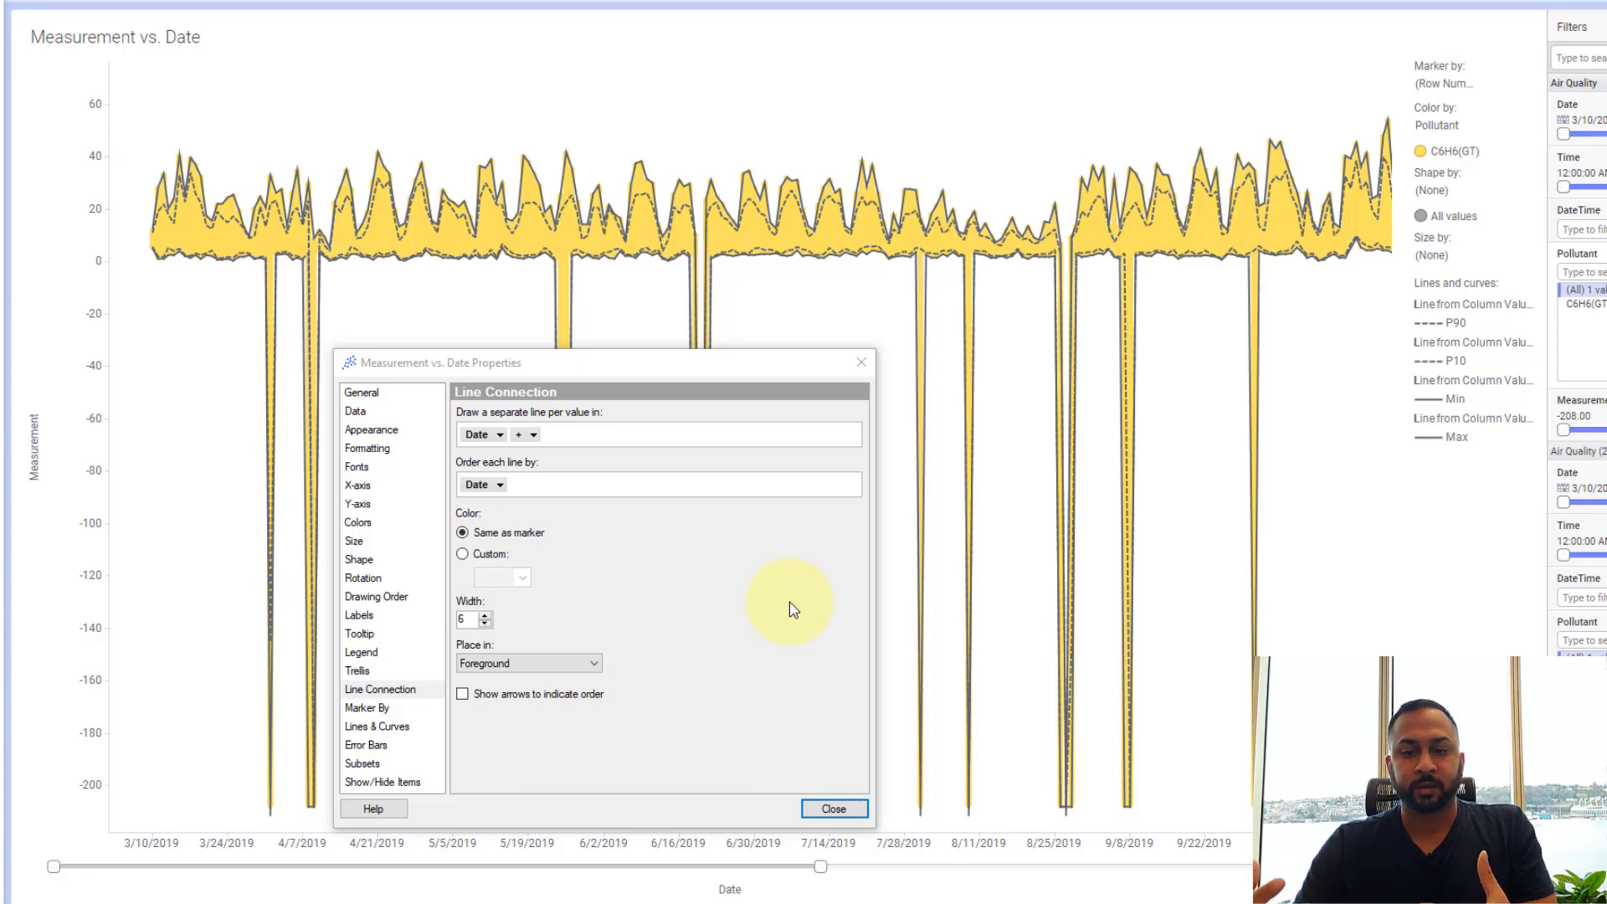
# Step: Close the Measurement vs. Date Properties dialog to reveal the yellow daily band
pyautogui.click(825, 807)
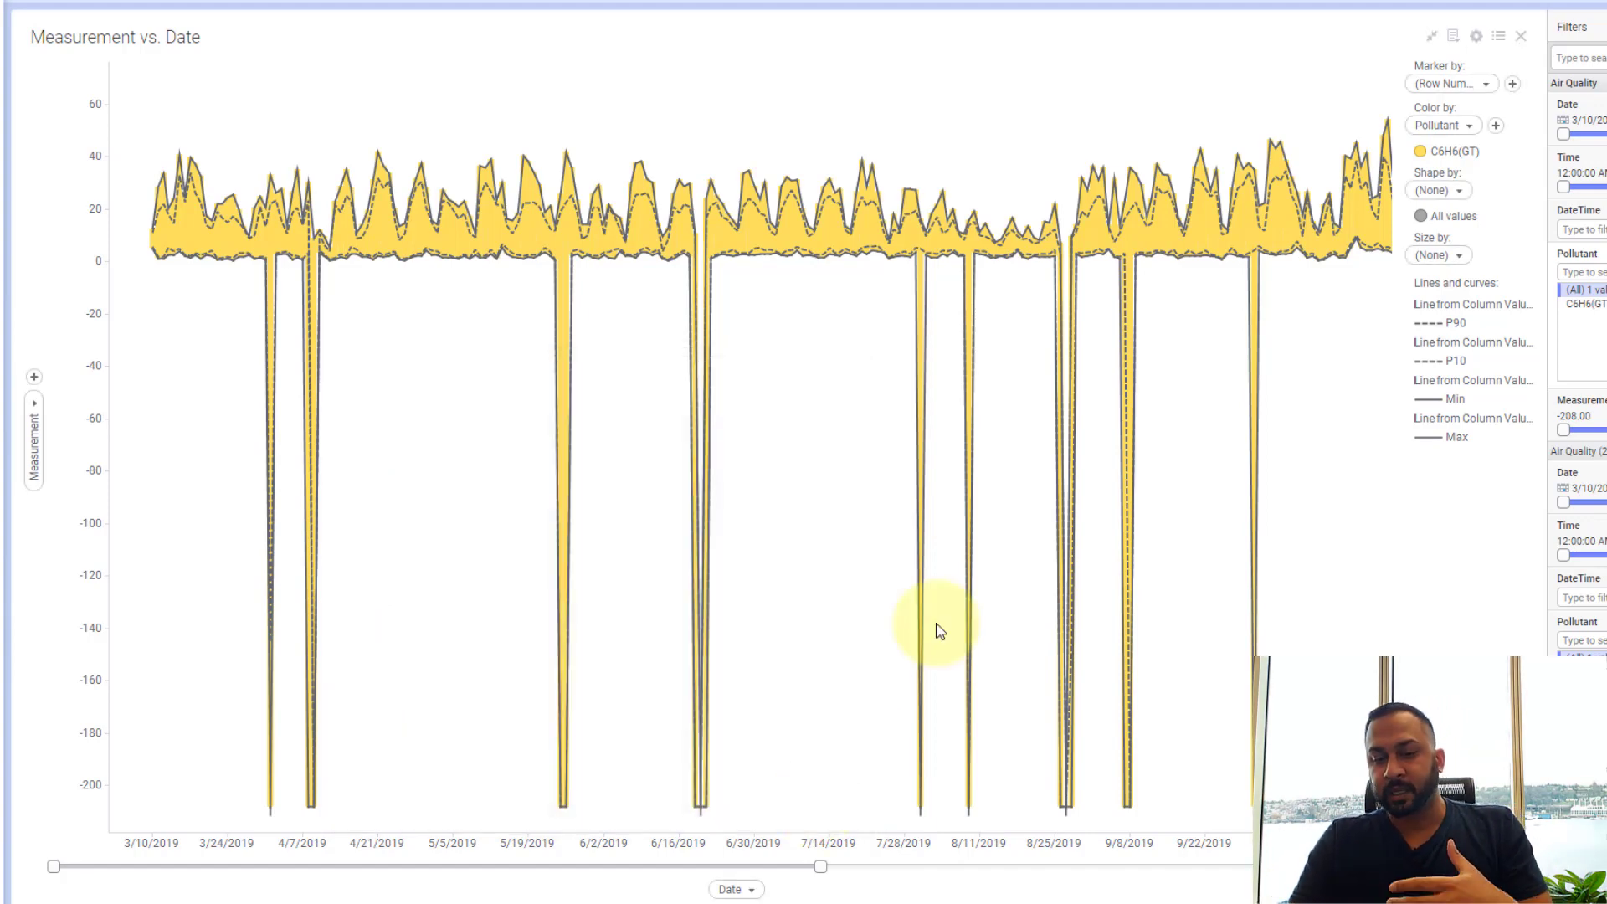